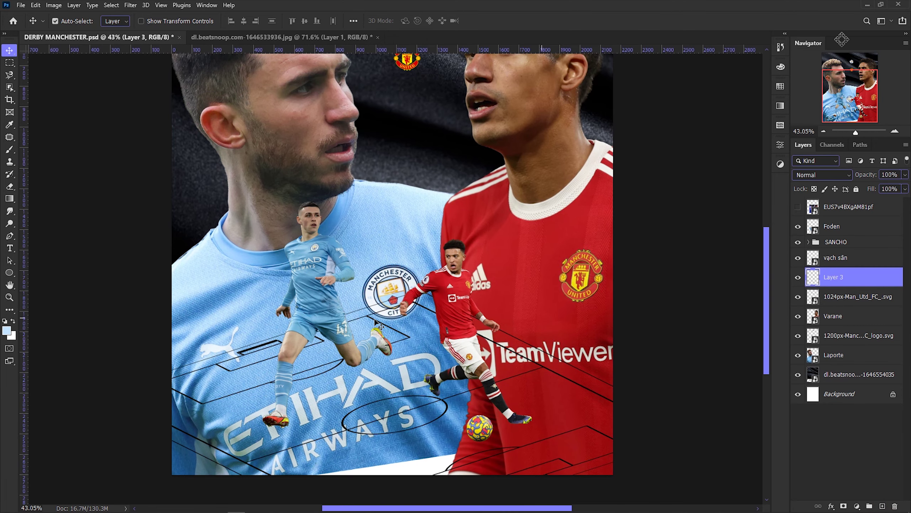
Fill Layer 3 with a light-blue gradient rising from the poster's bottom.
key("g")
left_click_drag(395, 466, 395, 233)
scroll(477, 280, "down", 3)
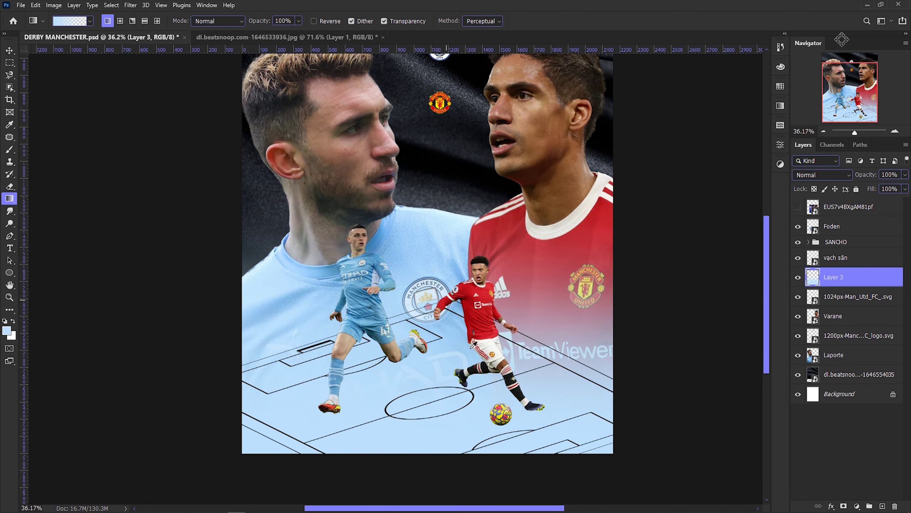
scroll(477, 281, "down", 2)
scroll(477, 280, "up", 3)
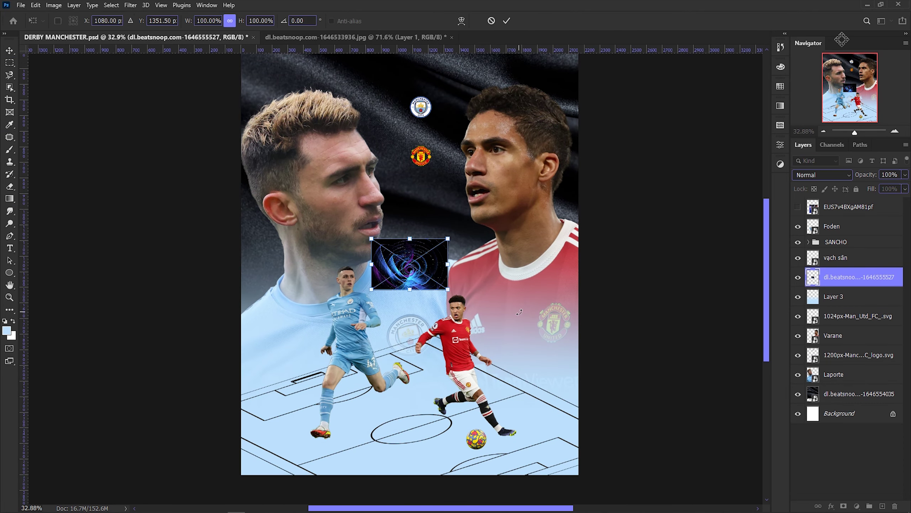
Enlarge the swirl image over most of the canvas and move its layer below the left player's portrait.
key("v")
key("ctrl+t")
left_click_drag(478, 249, 712, 138)
left_click(860, 277)
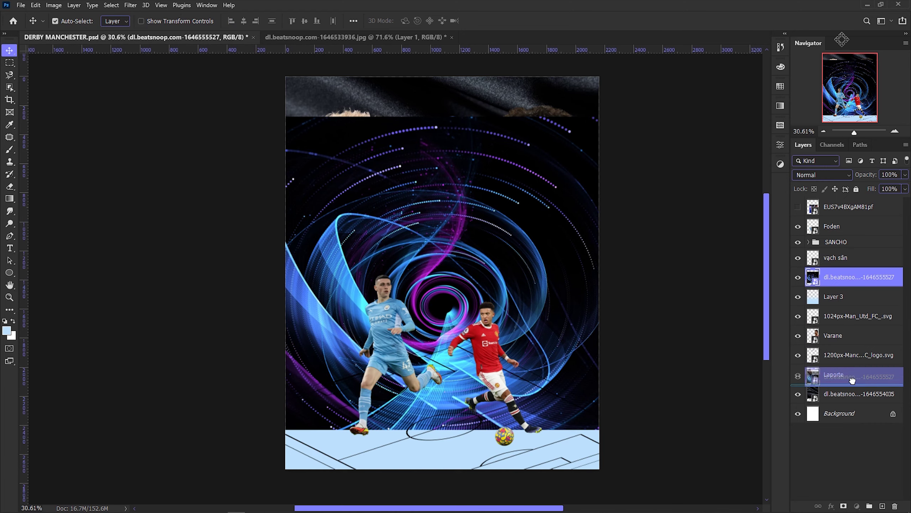
left_click_drag(852, 380, 853, 384)
Rotate and enlarge the swirl, then set its layer to Screen blending.
key("ctrl+t")
scroll(466, 251, "down", 2)
left_click_drag(674, 114, 686, 152)
mouse_move(684, 104)
left_mouse_down()
mouse_move(646, 184)
mouse_move(558, 184)
left_mouse_up()
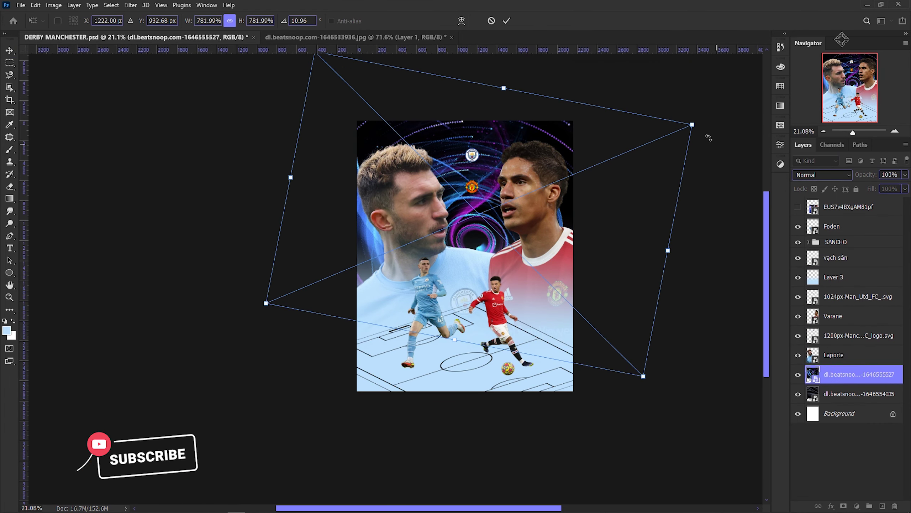
mouse_move(691, 110)
left_mouse_down()
mouse_move(640, 116)
mouse_move(614, 252)
mouse_move(600, 220)
left_mouse_up()
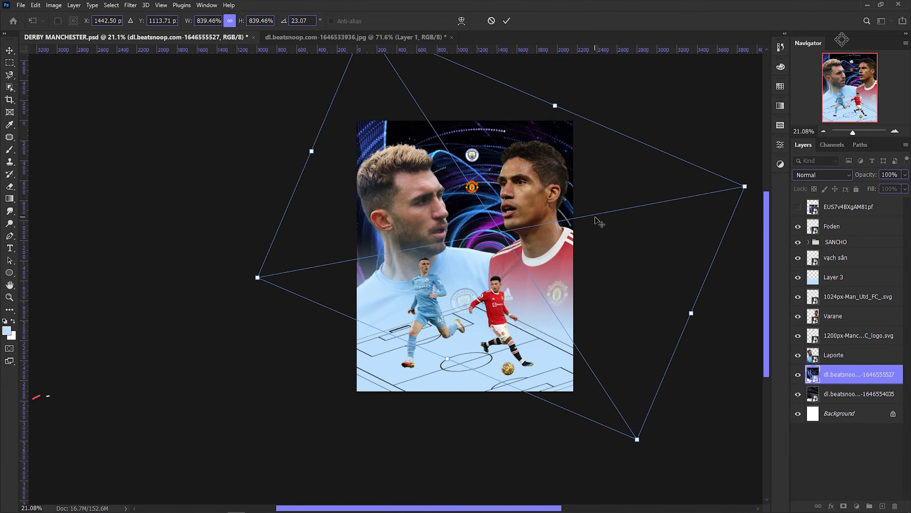
left_click(811, 273)
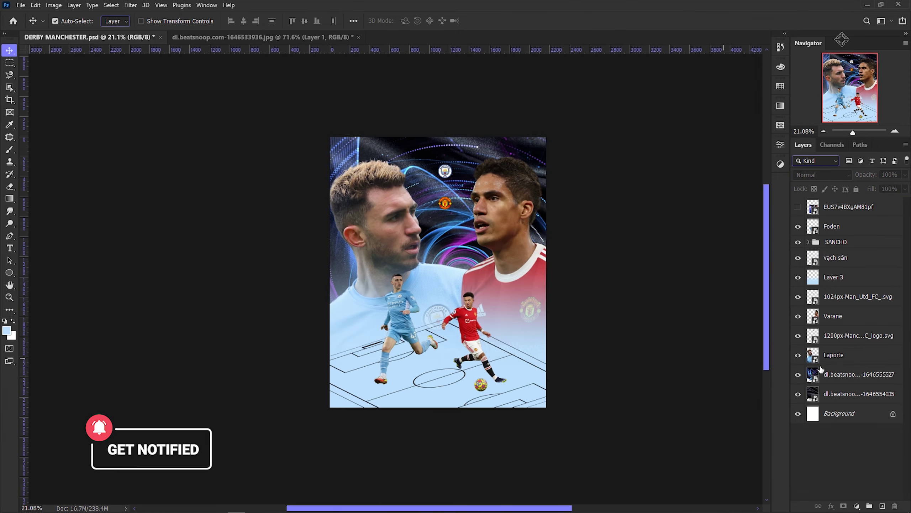
Rotate the swirl further and shift it lower on the poster.
left_click(821, 369)
key("ctrl+t")
mouse_move(617, 125)
left_mouse_down()
mouse_move(582, 247)
mouse_move(665, 211)
left_mouse_up()
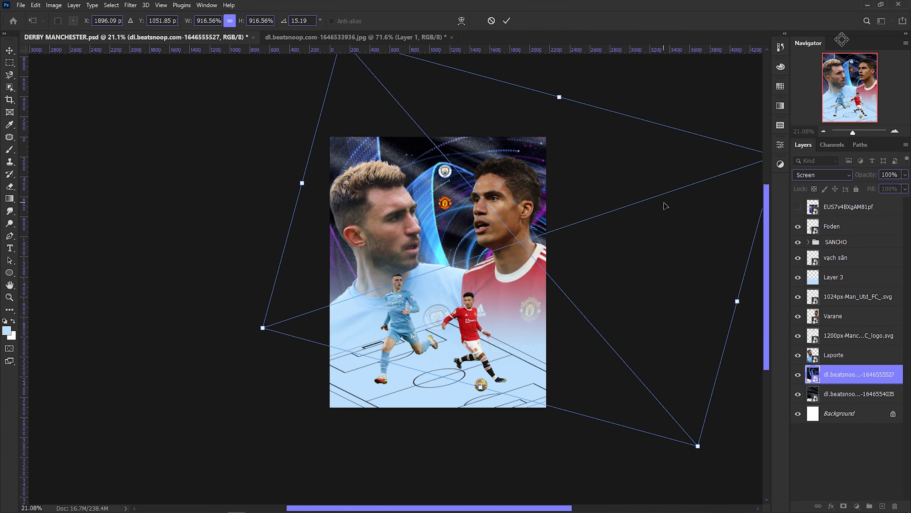
scroll(549, 209, "down", 2)
left_click_drag(549, 210, 572, 226)
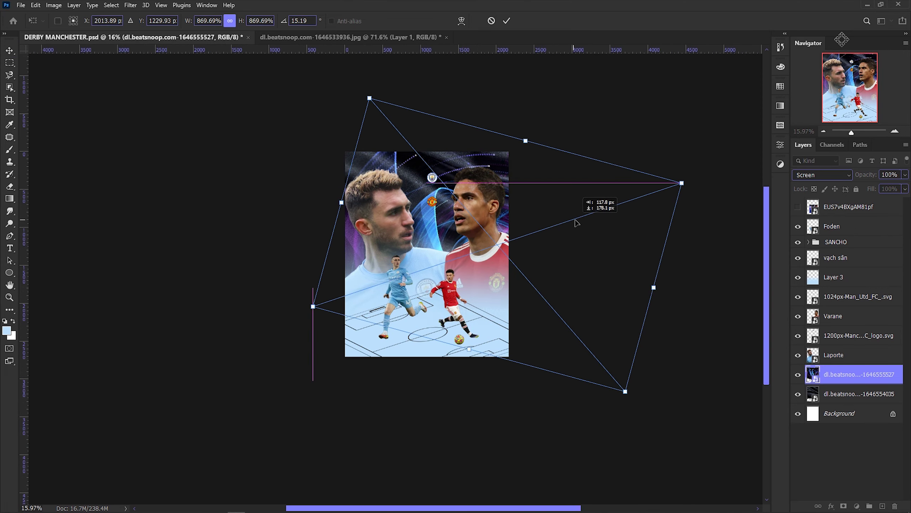
key("Return")
scroll(464, 206, "up", 2)
scroll(464, 207, "up", 2)
scroll(465, 207, "up", 2)
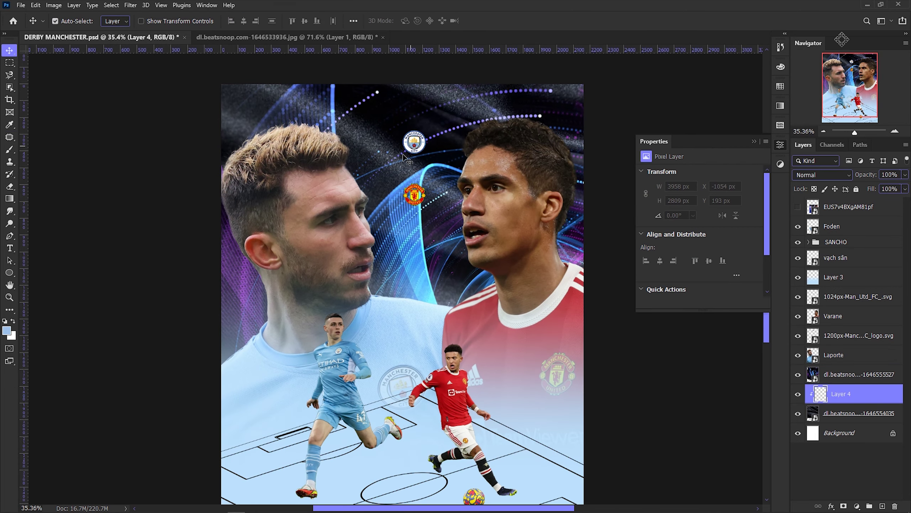
Paint a soft light-blue glow around the left player's head on Layer 4 with a large soft brush.
key("b")
left_click(59, 20)
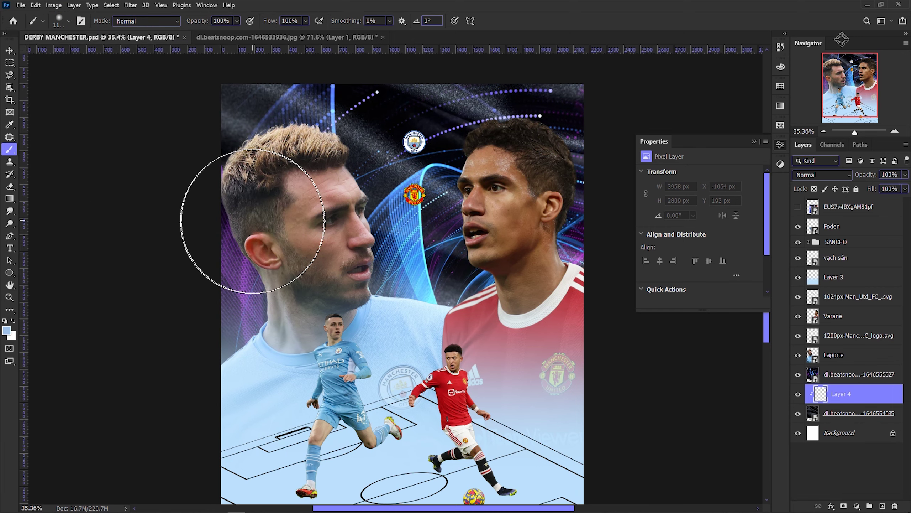
scroll(343, 273, "down", 1)
left_click_drag(304, 286, 324, 251)
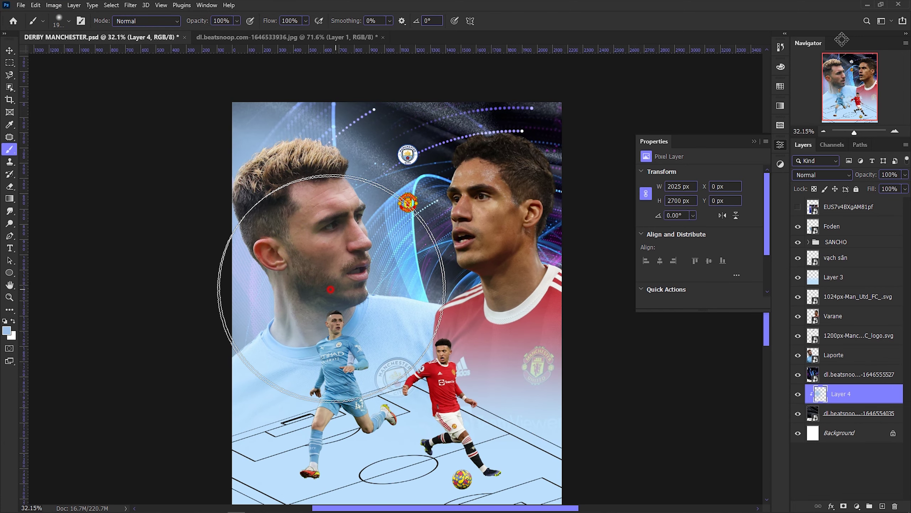
scroll(374, 290, "down", 1)
scroll(374, 290, "down", 1)
scroll(420, 259, "up", 4)
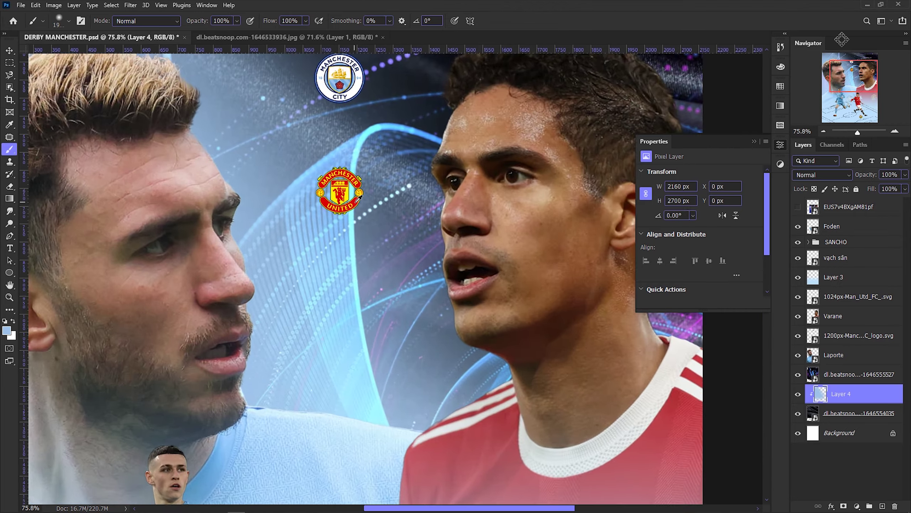
scroll(312, 237, "down", 3)
Paint red light over the upper right and around the right player's neck on Layer 5.
left_click(882, 506)
left_click_drag(473, 229, 424, 305)
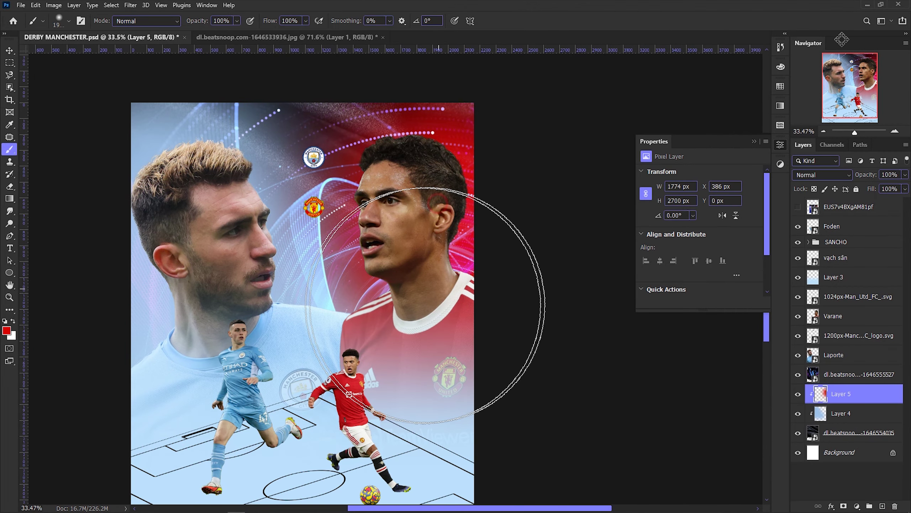
left_click_drag(413, 343, 475, 333)
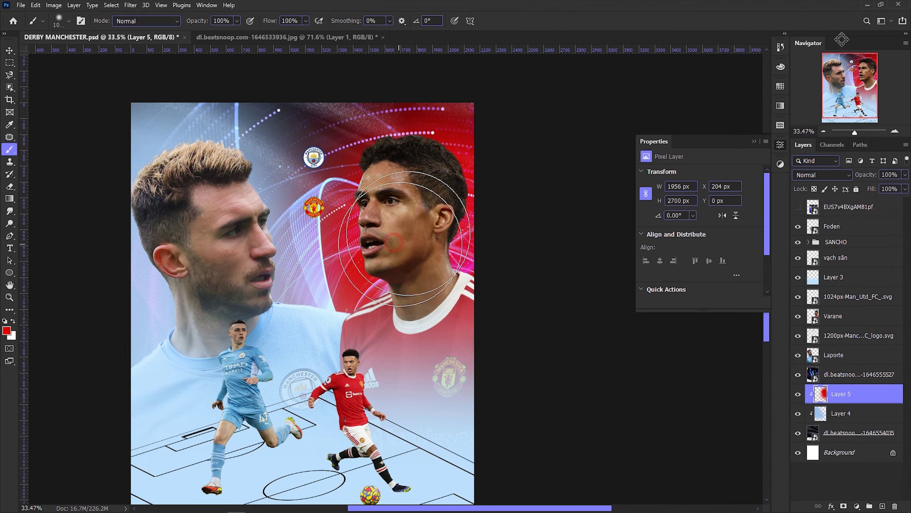
scroll(431, 270, "down", 2)
Set the blue glow layer, Layer 4, to Linear Light blending.
left_click(822, 174)
left_click(820, 432)
left_click(854, 413)
left_click(822, 174)
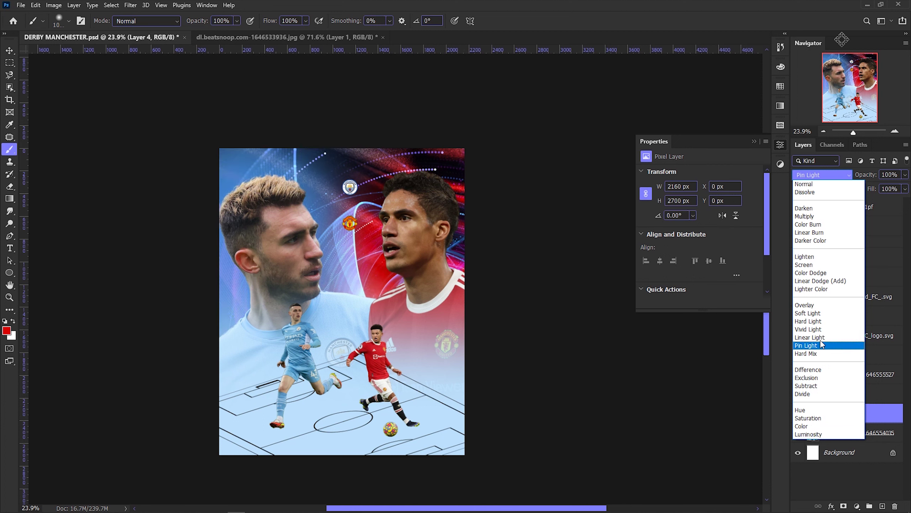
left_click(822, 337)
Set the red paint layer, Layer 5, to Vivid Light blending.
left_click(861, 394)
left_click(822, 174)
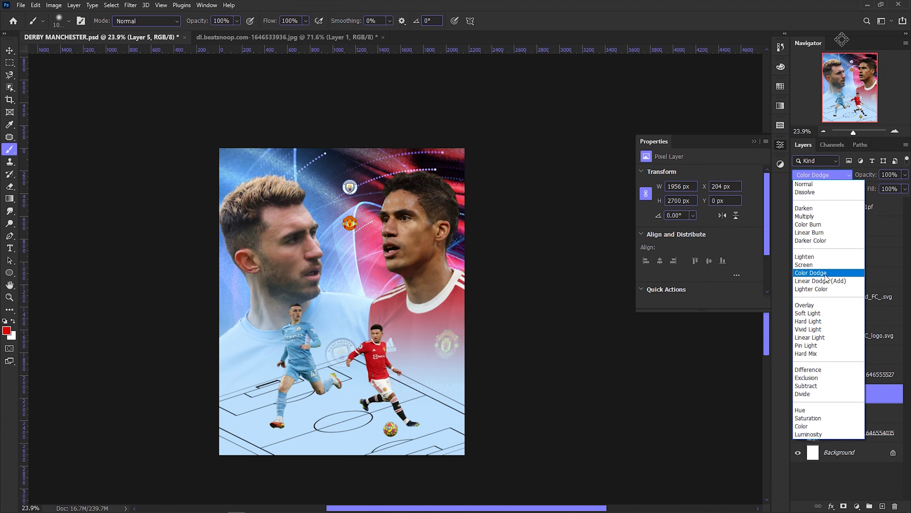
left_click(810, 329)
key("v")
scroll(359, 196, "up", 2)
scroll(359, 195, "down", 1)
scroll(359, 196, "down", 1)
Quick Select the rocky ground in the landscape image and mask the layer to it.
scroll(316, 436, "up", 3)
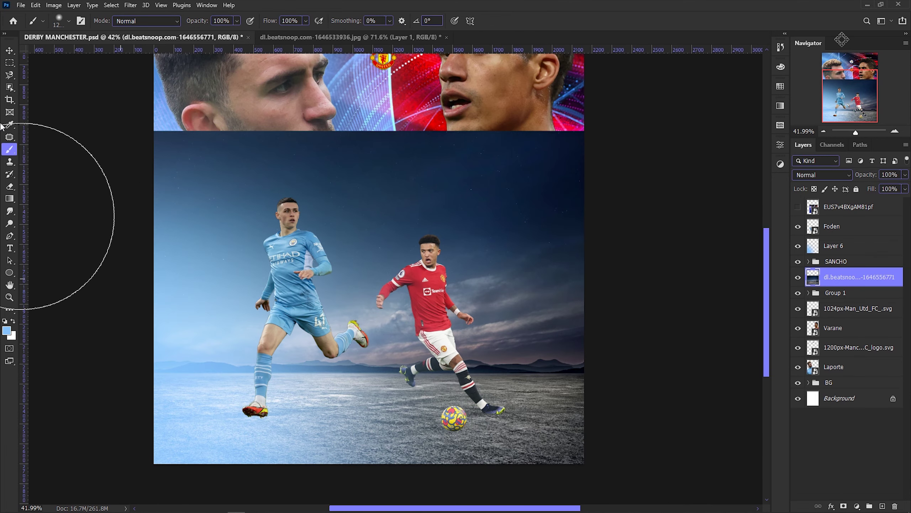
left_click(10, 87)
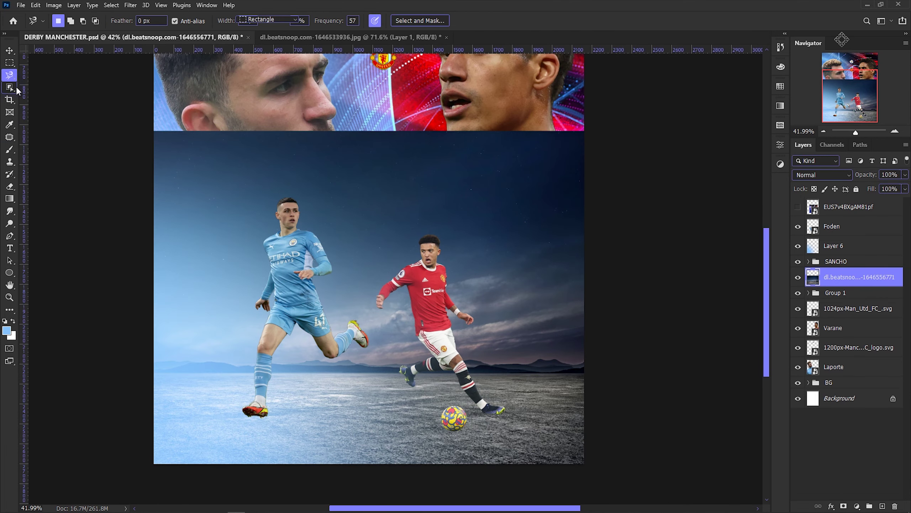
right_click(17, 90)
left_click(39, 101)
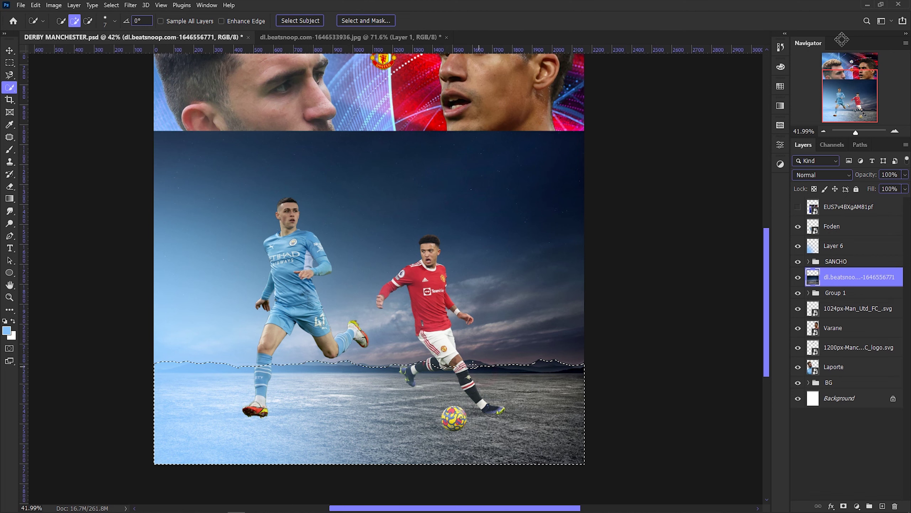
scroll(531, 392, "down", 2)
left_click(844, 506)
Convert the ground layer to a Smart Object, then scale it and move it lower.
scroll(502, 323, "down", 2)
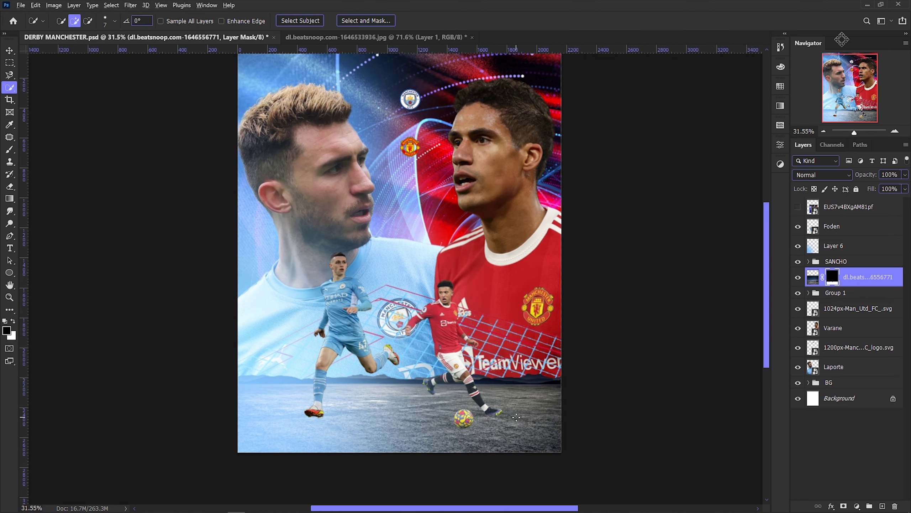
right_click(886, 277)
left_click(844, 242)
key("ctrl+t")
left_click_drag(555, 372, 588, 350)
left_click_drag(520, 380, 526, 391)
key("Return")
Move the ground layer below Group 1 and reposition it on the canvas.
scroll(425, 413, "up", 3)
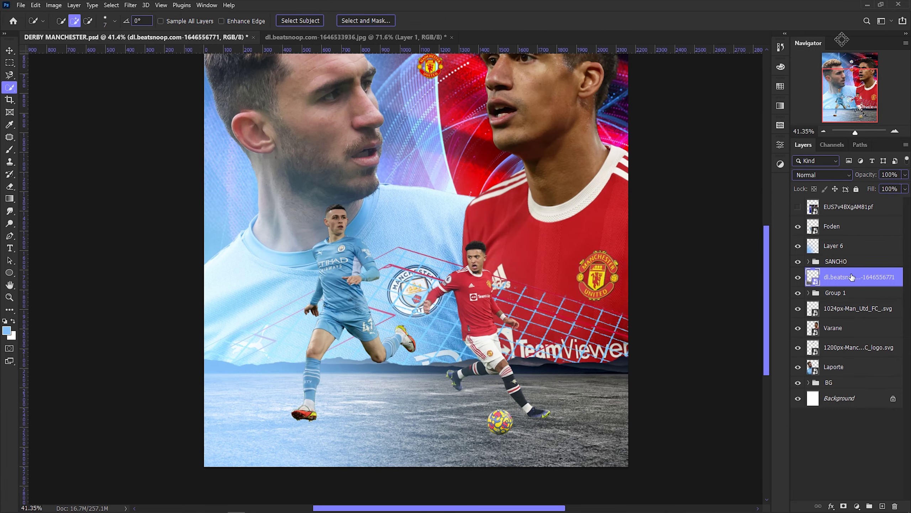
left_click_drag(859, 296, 860, 299)
scroll(467, 323, "down", 2)
key("ctrl+t")
left_click_drag(655, 359, 645, 399)
key("Return")
Hide the Group 1 pitch-line grid and nudge the ground image slightly down.
scroll(574, 287, "up", 2)
left_click(798, 273)
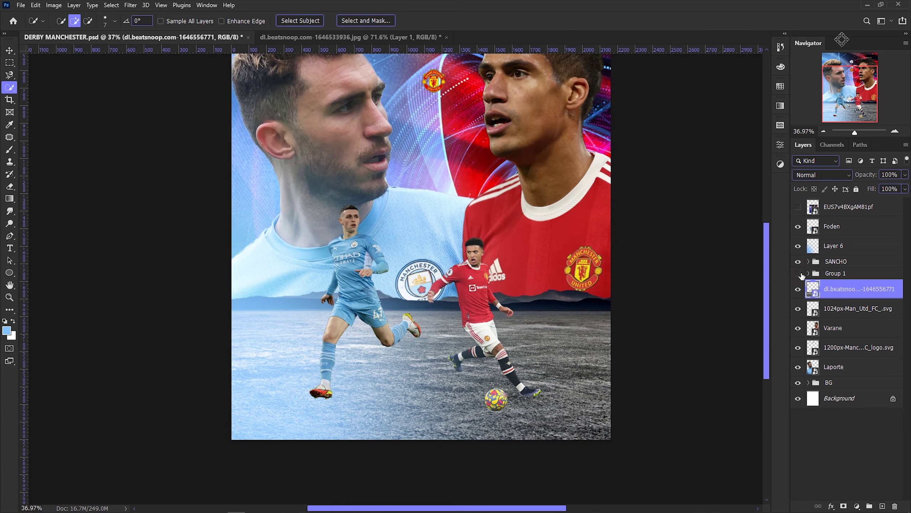
scroll(444, 376, "down", 3)
scroll(445, 376, "up", 2)
scroll(444, 376, "up", 2)
scroll(466, 377, "down", 2)
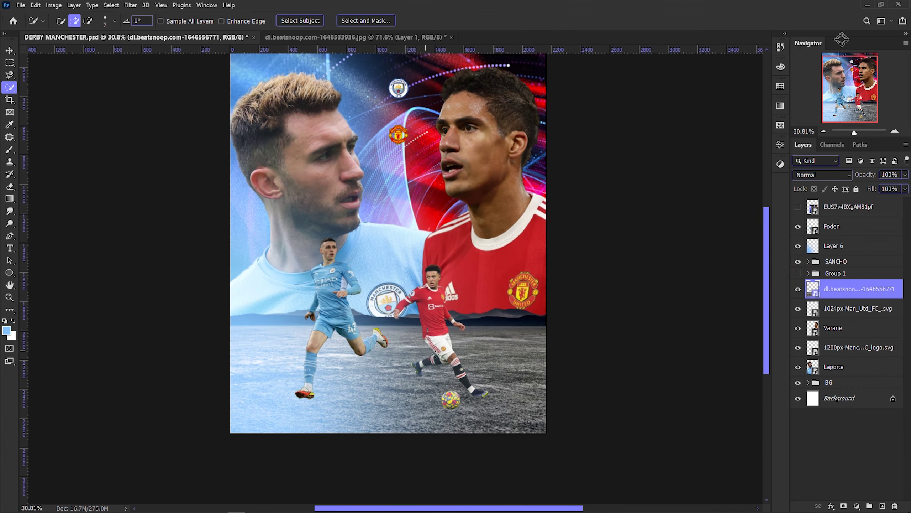
key("v")
left_click_drag(516, 374, 517, 383)
scroll(388, 429, "up", 2)
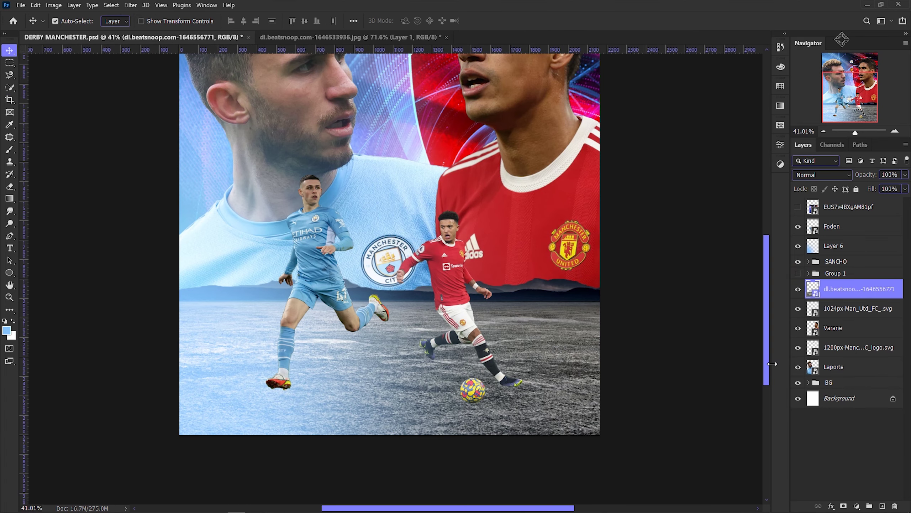
Add a Gradient Map adjustment set to Color blending and inspect its gradient colours.
scroll(620, 368, "down", 2)
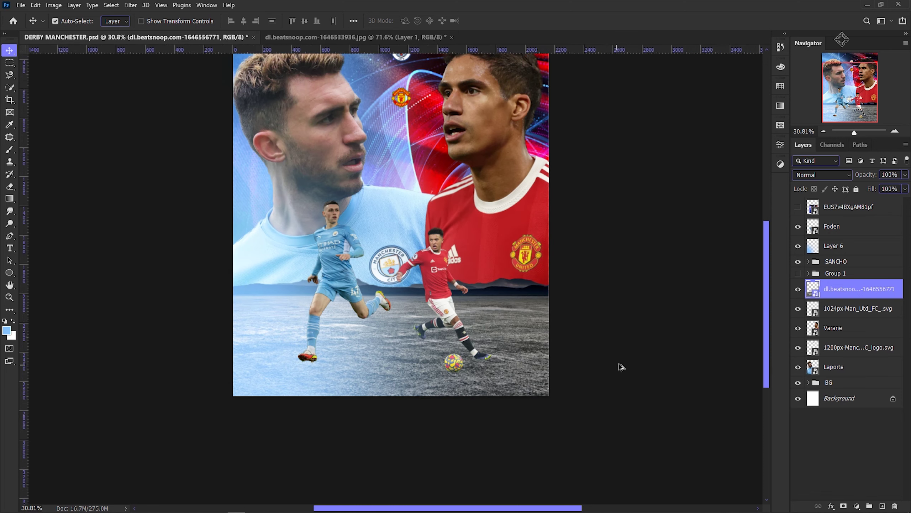
left_click(857, 506)
left_click(836, 492)
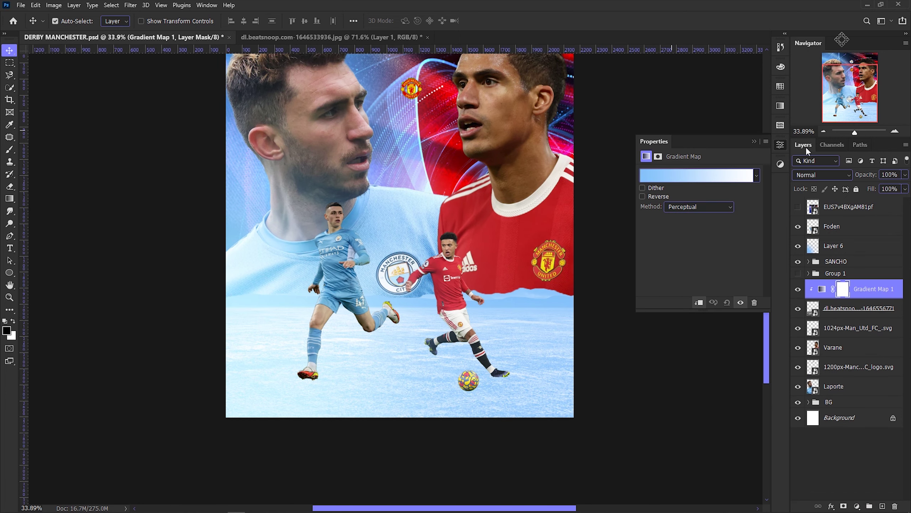
left_click(811, 175)
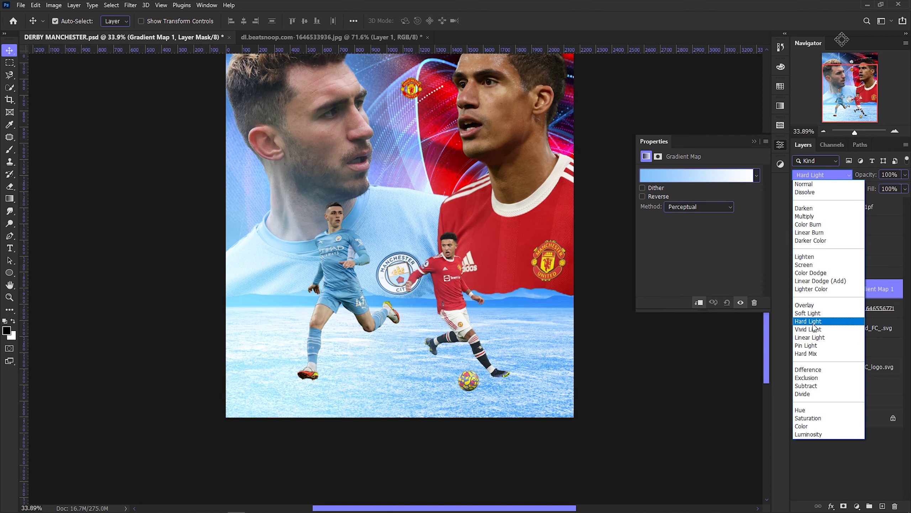
left_click(801, 426)
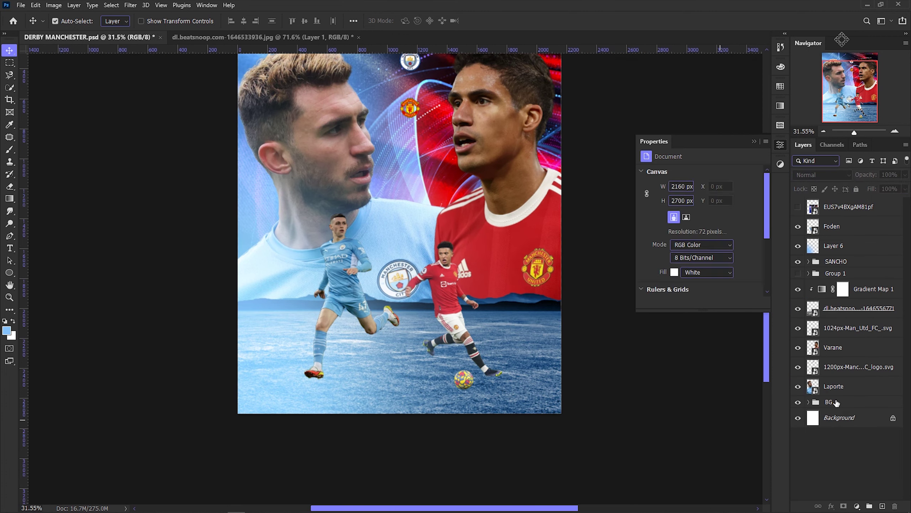
left_click(718, 185)
double_click(699, 275)
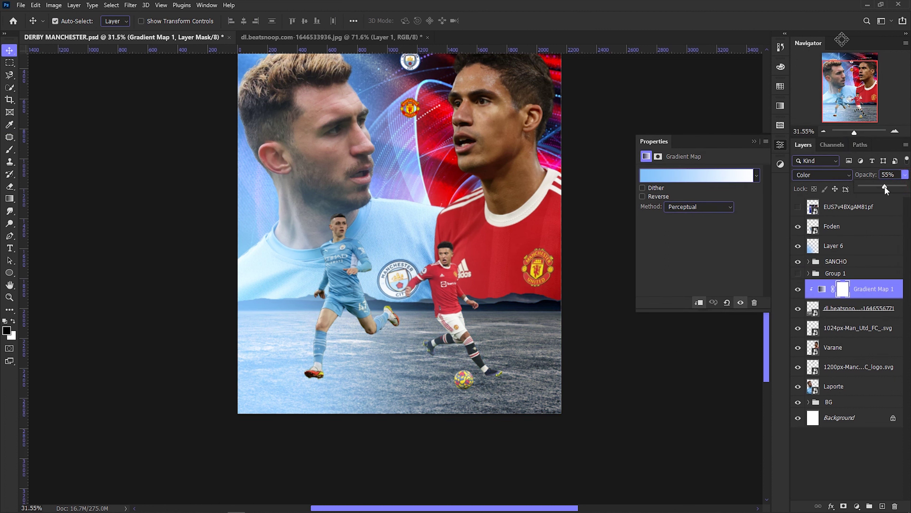
Add a Levels adjustment with the midtone slider moved right, then close its Properties panel.
left_click(857, 506)
left_click(850, 387)
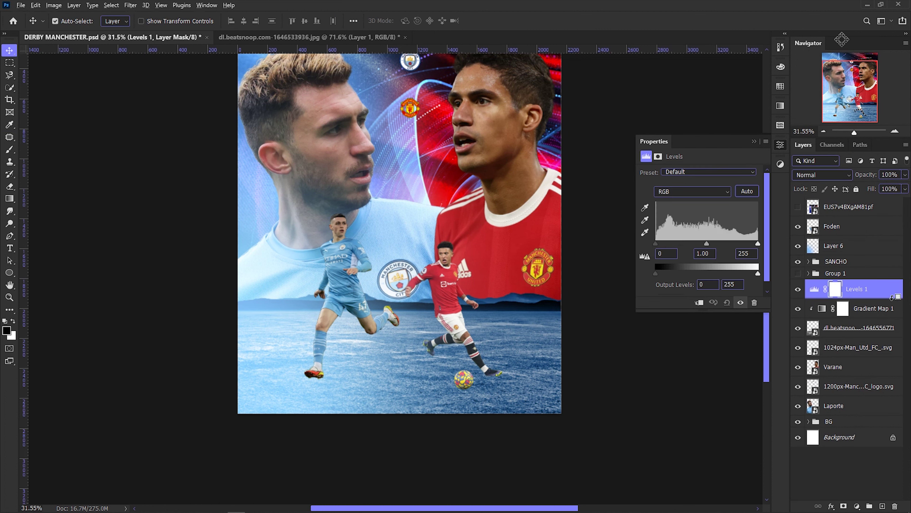
left_click_drag(707, 243, 715, 244)
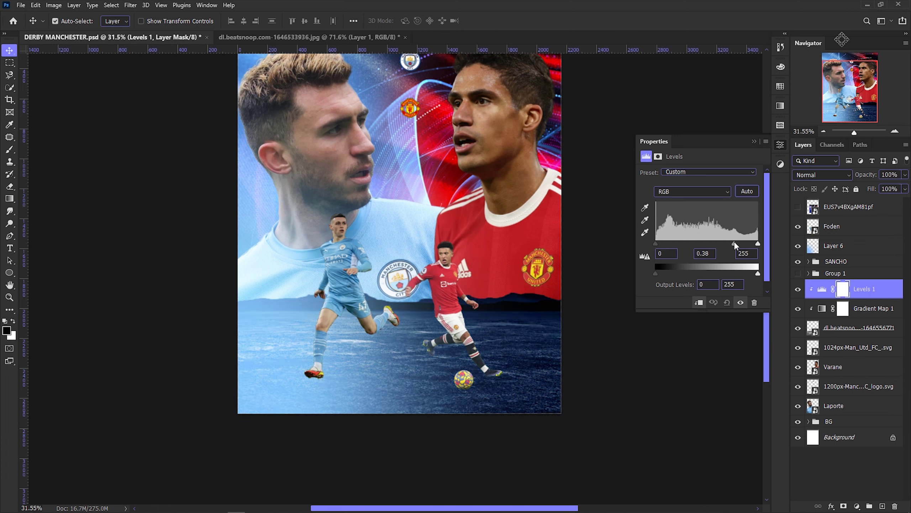
scroll(394, 251, "up", 3)
scroll(395, 252, "down", 3)
left_click(780, 144)
scroll(501, 274, "up", 1)
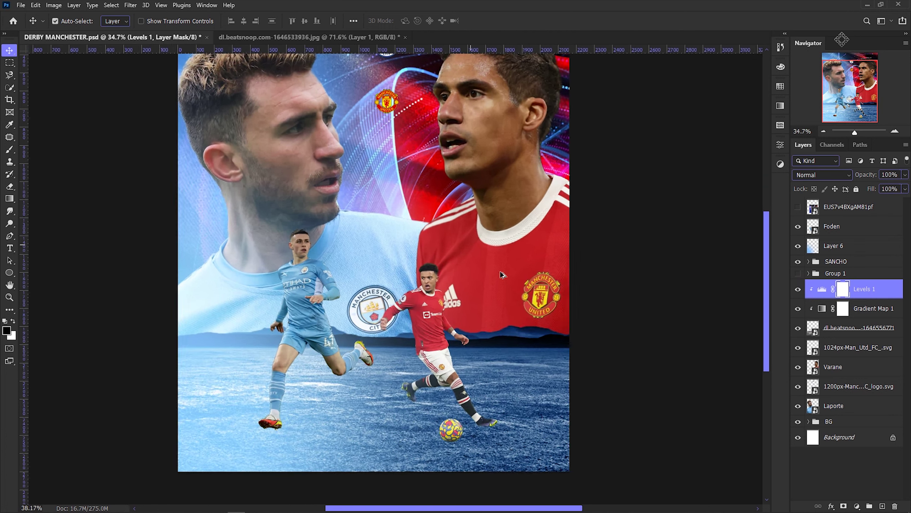
scroll(502, 274, "down", 1)
Reposition the BG group's background image and hide Layer 4 in BG.
left_click(477, 274)
key("ctrl+t")
left_click_drag(464, 258, 471, 274)
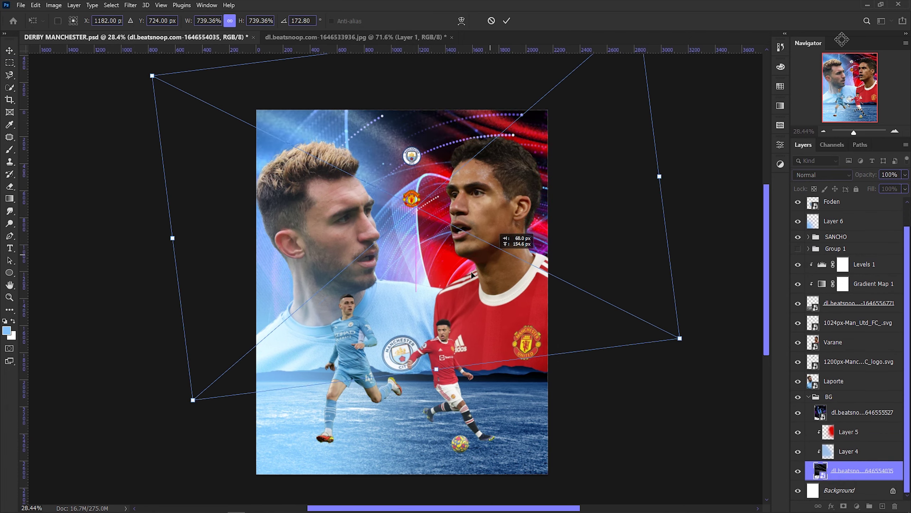
key("Return")
scroll(395, 273, "up", 2)
scroll(394, 272, "down", 1)
left_click(797, 452)
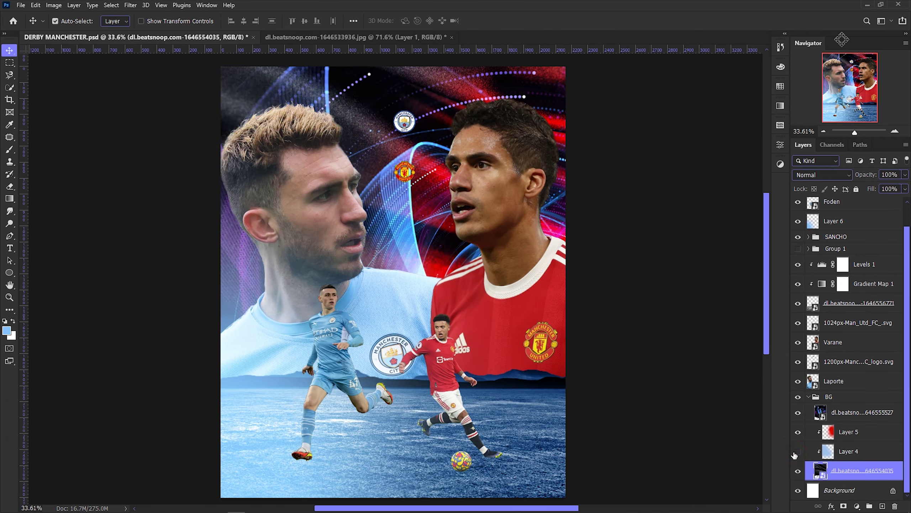
Try a clipped Gradient Map on the background with different blend modes, then delete it.
left_click(858, 506)
left_click(861, 497)
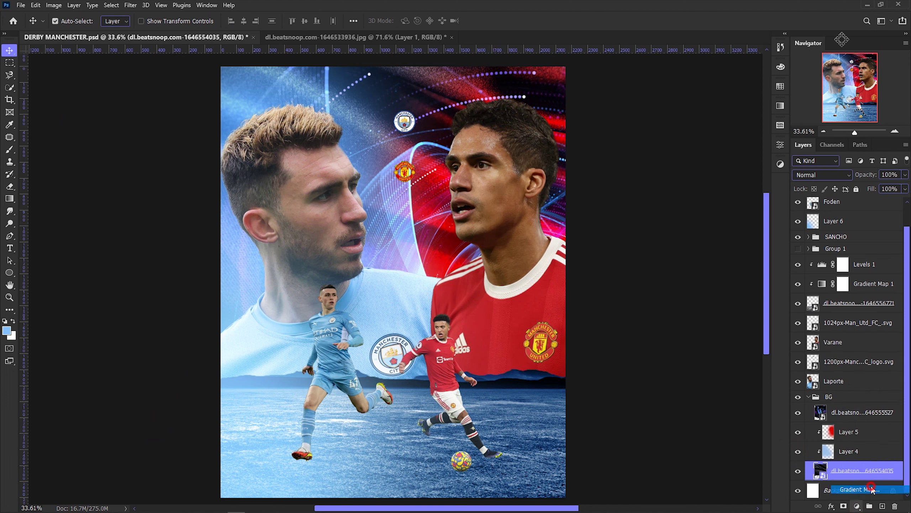
key("ctrl+alt+g")
left_click(821, 174)
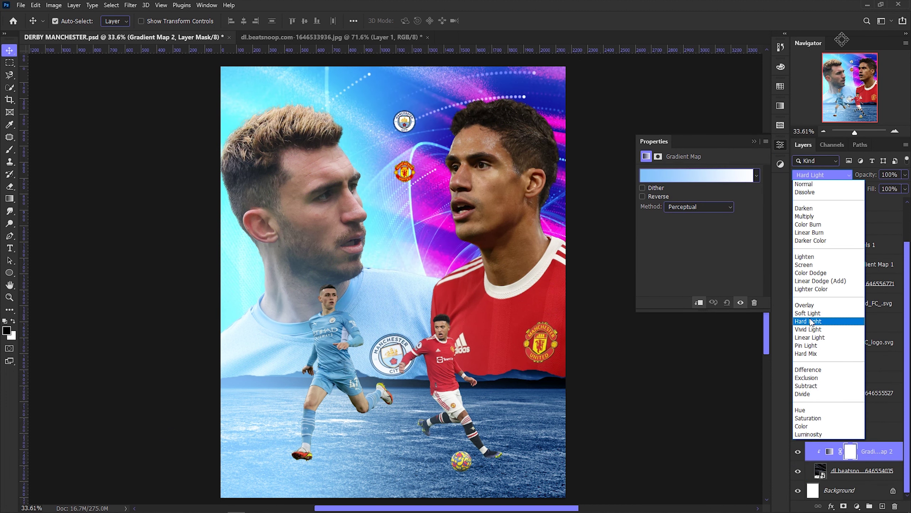
left_click(824, 226)
left_click(821, 174)
key("Escape")
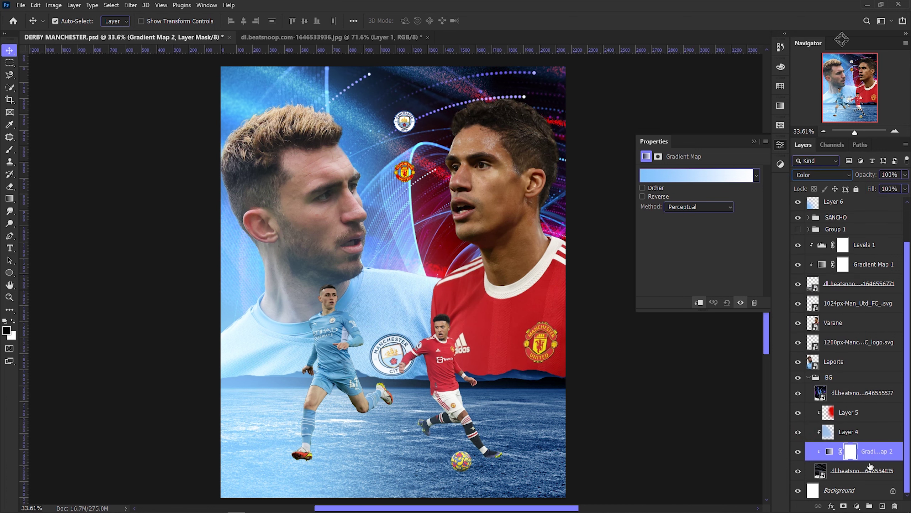
left_click(893, 507)
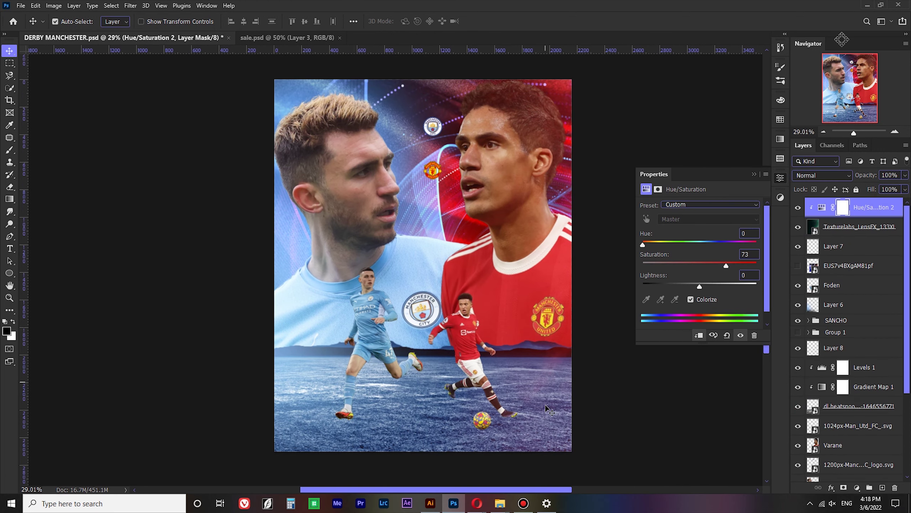
Rotate the light-streak texture layer in BG to about 26 degrees.
left_click(837, 436)
key("ctrl+t")
scroll(406, 254, "down", 3)
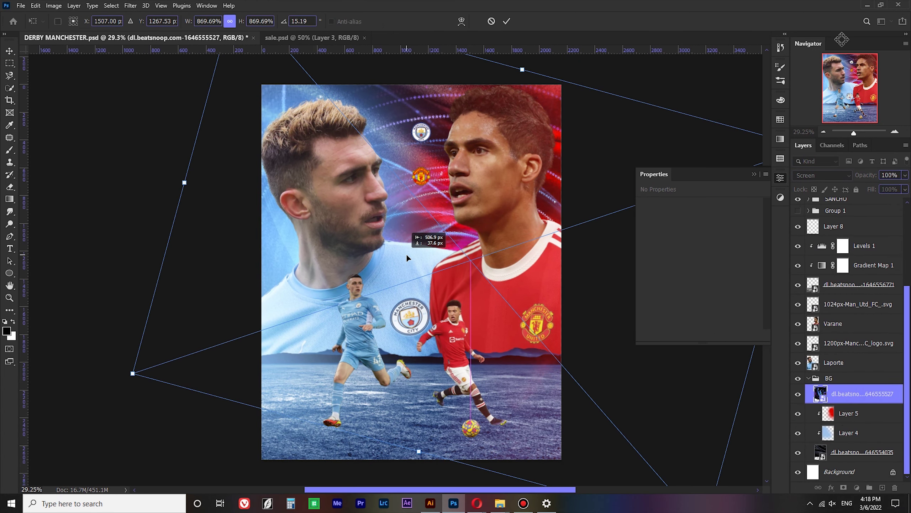
left_click_drag(542, 160, 558, 194)
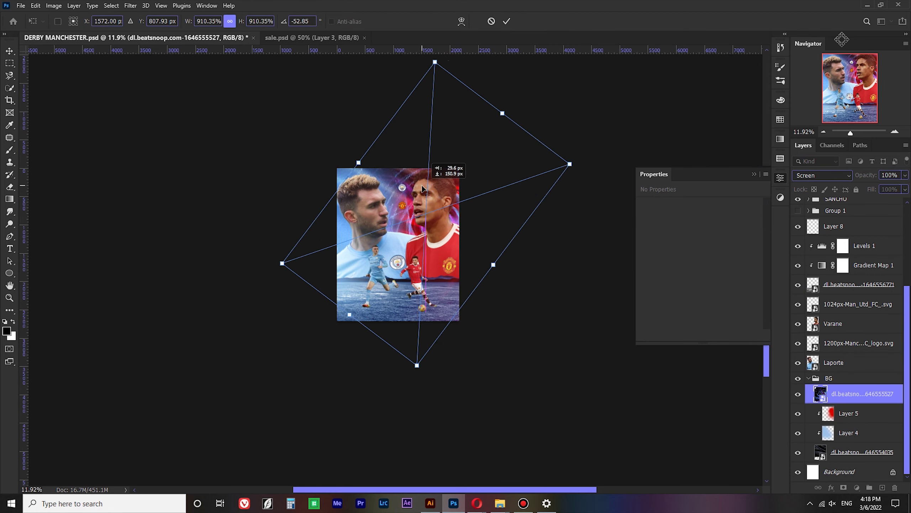
left_click_drag(609, 136, 452, 286)
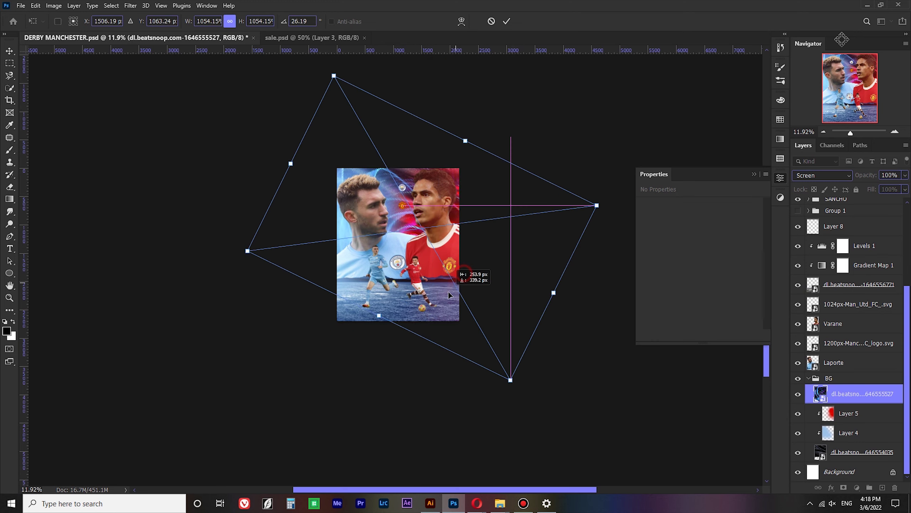
scroll(451, 286, "up", 3)
left_click_drag(491, 256, 497, 293)
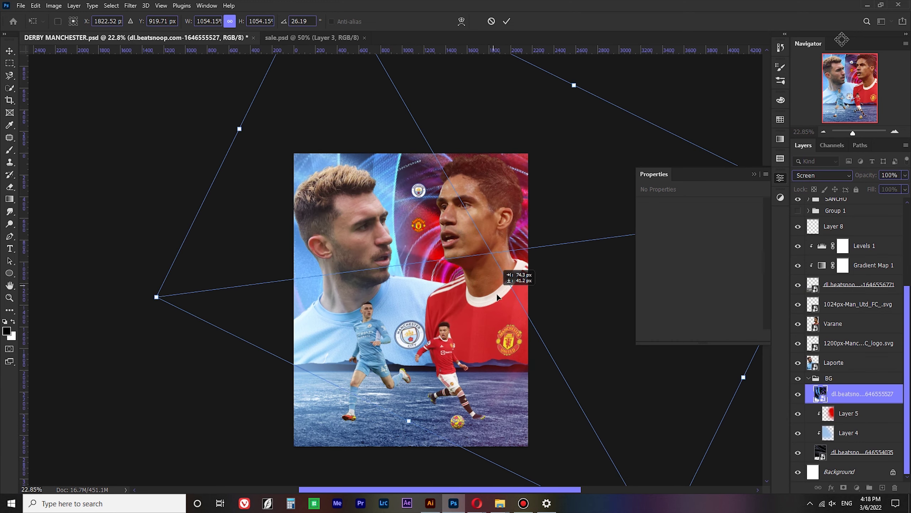
key("Return")
Move the texture layer up and left and enlarge it.
scroll(437, 349, "up", 3)
scroll(437, 348, "down", 5)
scroll(437, 349, "down", 3)
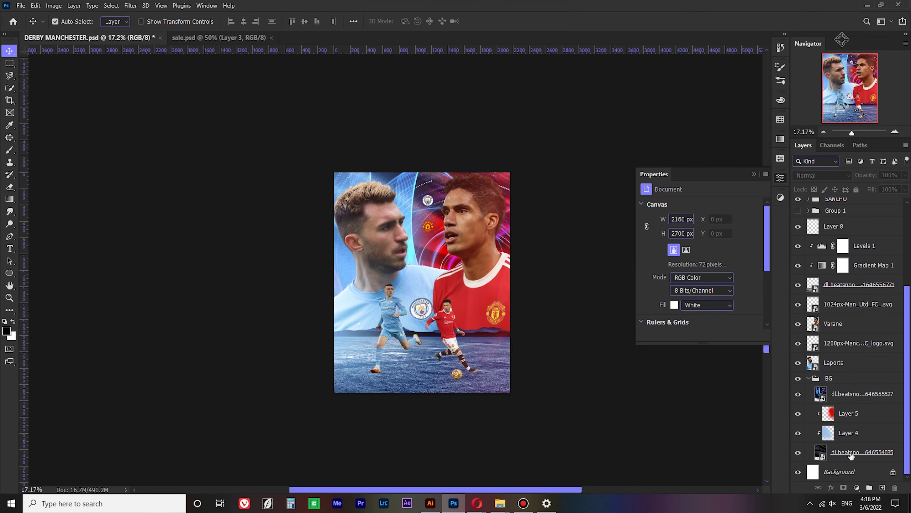
key("ctrl+t")
left_click_drag(574, 434, 486, 365)
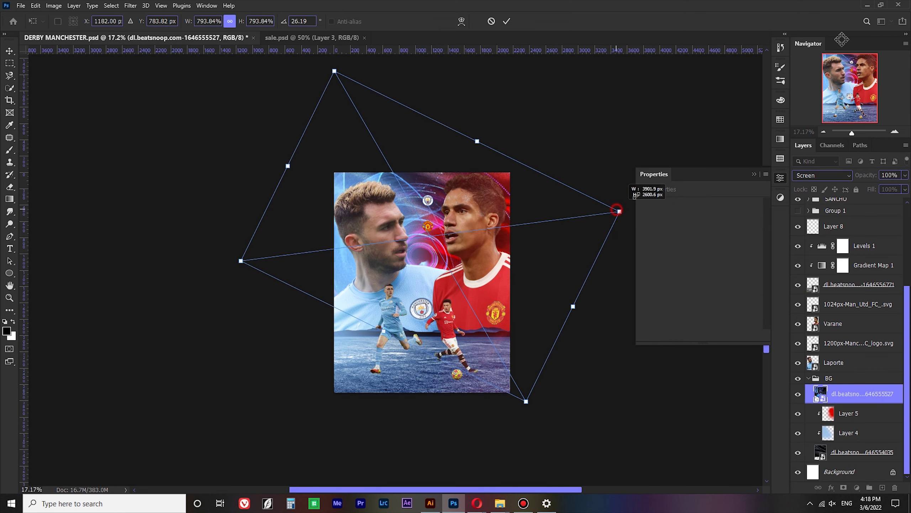
left_click_drag(620, 211, 628, 247)
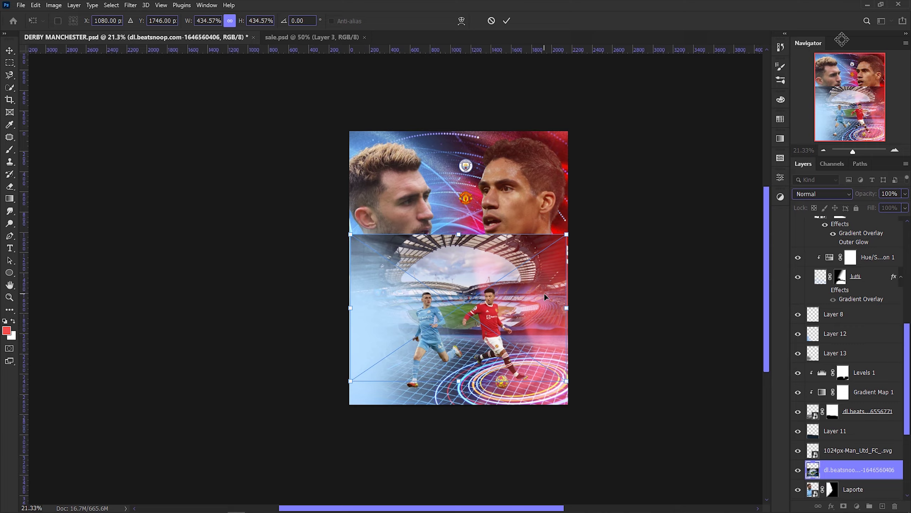
Commit the texture layer transform and switch to the Move tool.
key("Return")
key("b")
scroll(544, 297, "up", 4)
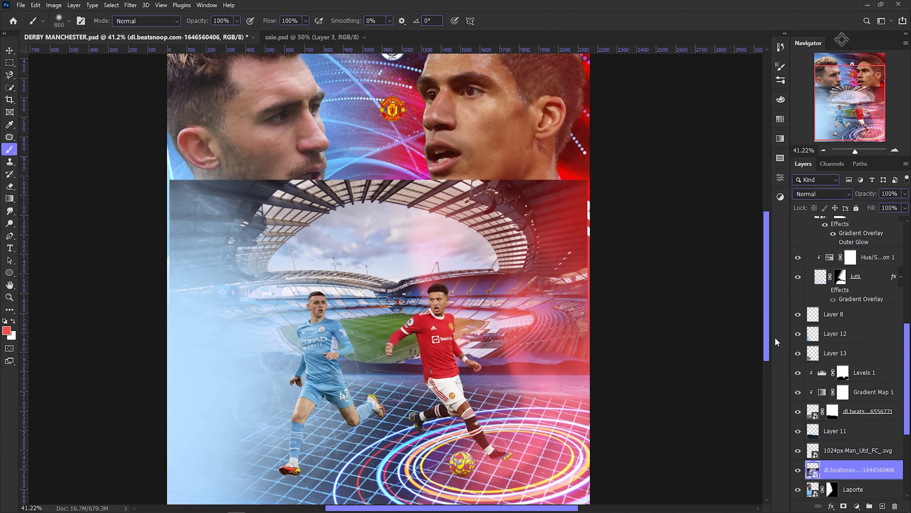
key("v")
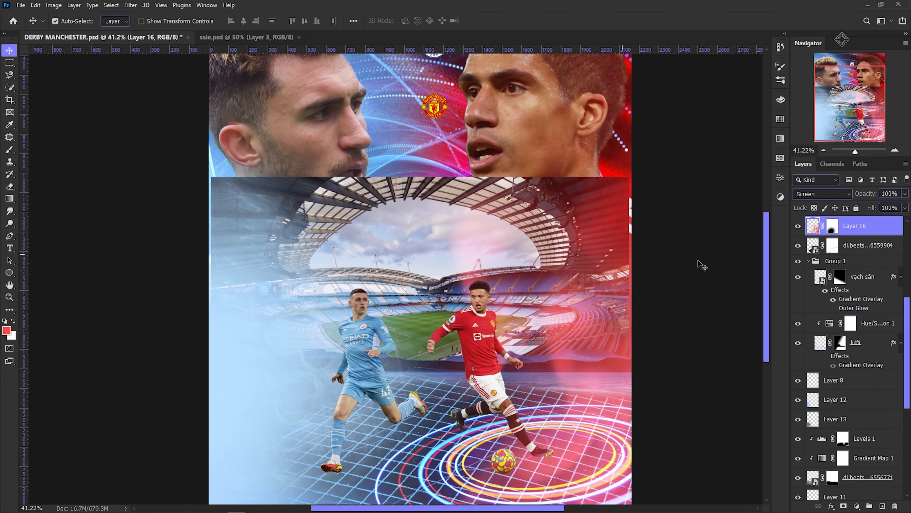
scroll(614, 198, "down", 1)
Enlarge the stadium photo, move it lower on the poster, and add a layer mask.
key("ctrl+t")
left_click_drag(614, 198, 671, 158)
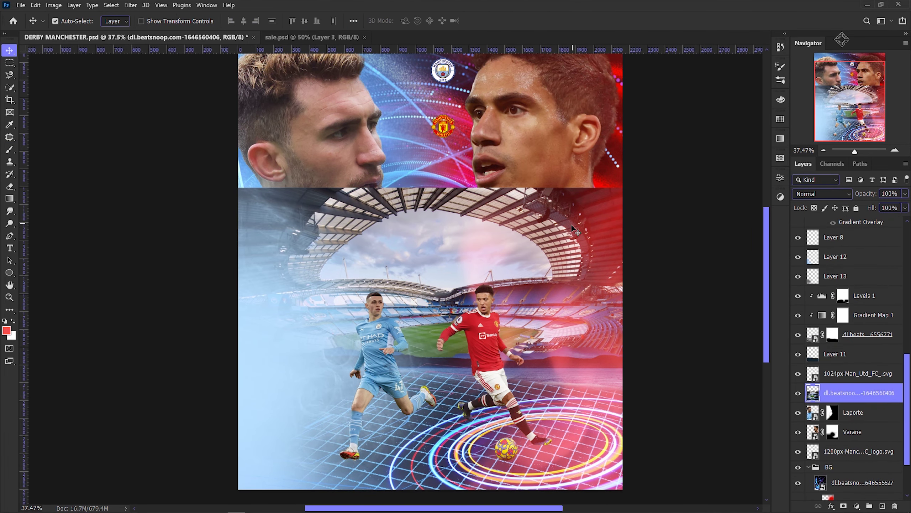
left_click_drag(516, 248, 513, 274)
key("Return")
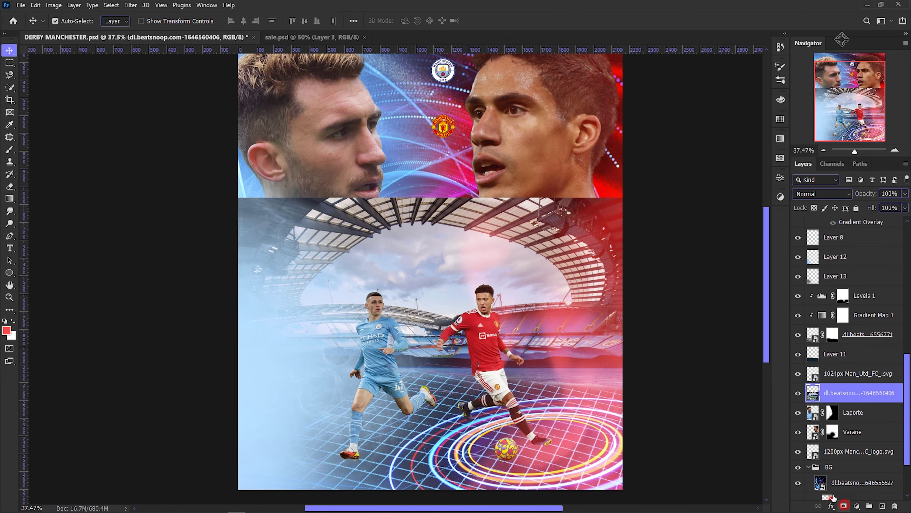
left_click(843, 506)
key("b")
Try a Color Range selection on the stadium mask, then undo it.
scroll(541, 215, "up", 1)
left_click(111, 5)
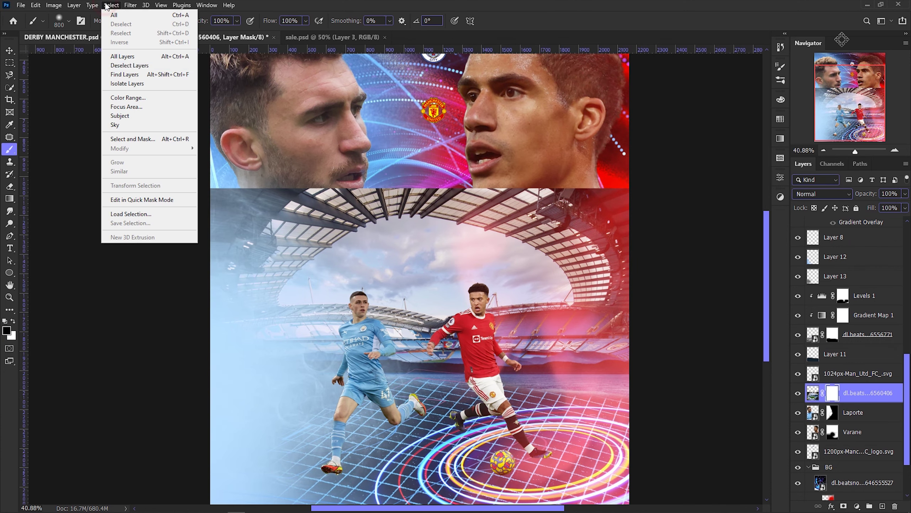
left_click(124, 94)
key("Return")
scroll(733, 146, "up", 3)
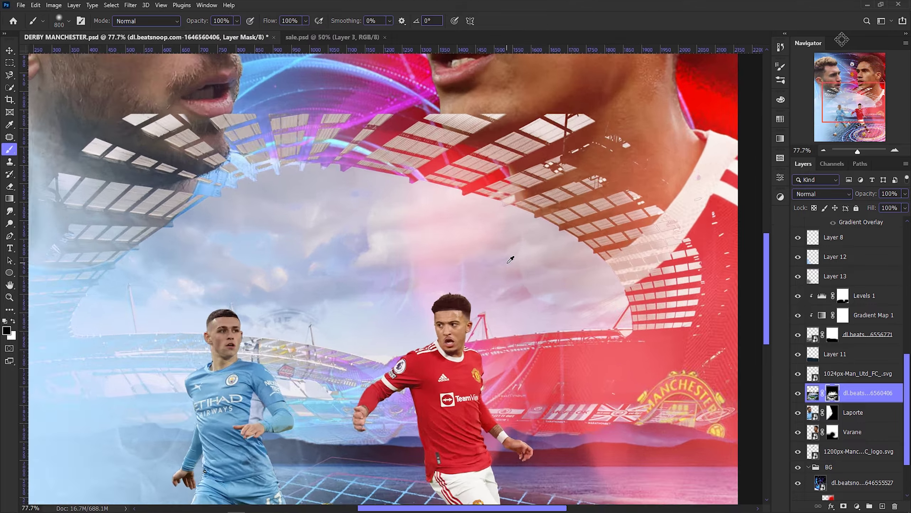
scroll(733, 147, "down", 3)
key("ctrl+z")
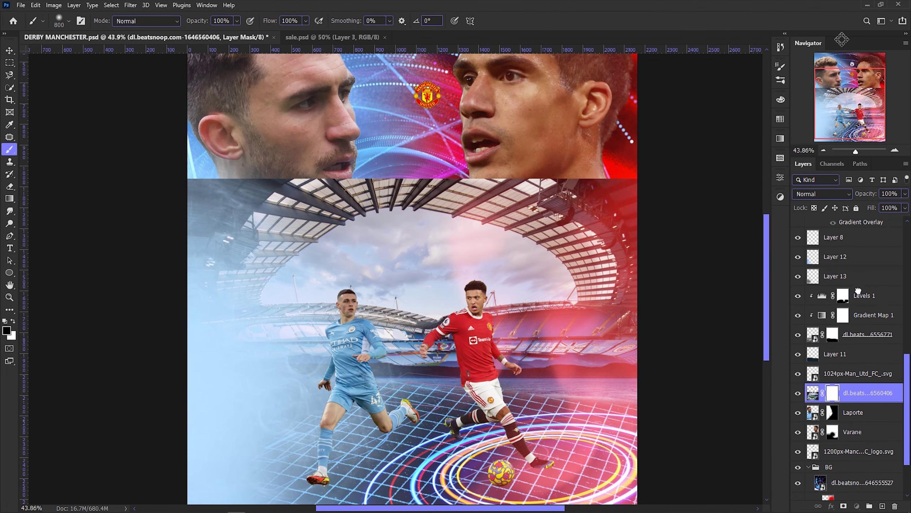
Move the stadium photo above Levels 1 and fade out its top and middle on the mask.
left_click_drag(858, 290, 857, 287)
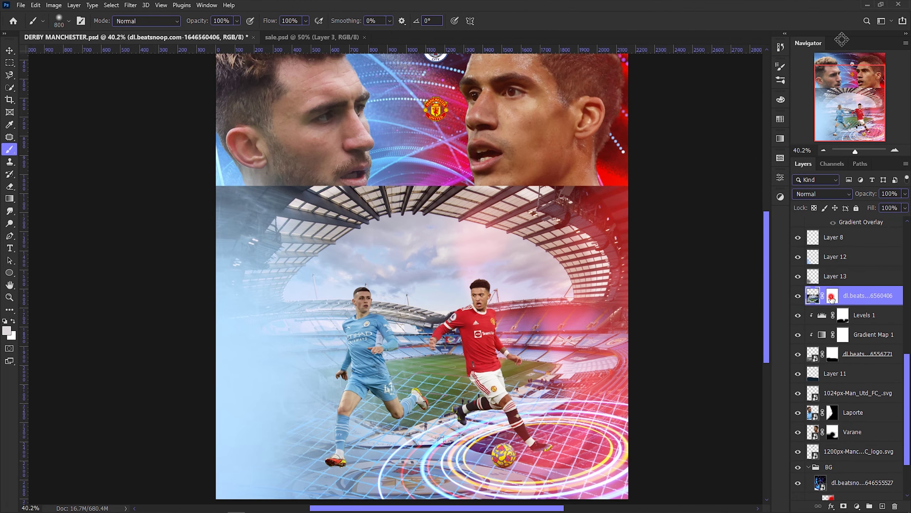
left_click(831, 295)
left_click_drag(427, 177, 428, 215)
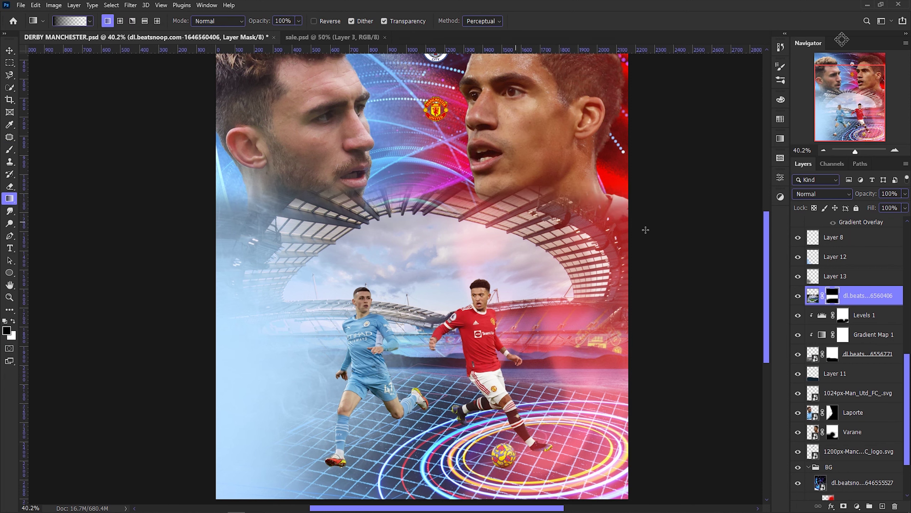
key("b")
left_click_drag(251, 287, 555, 157)
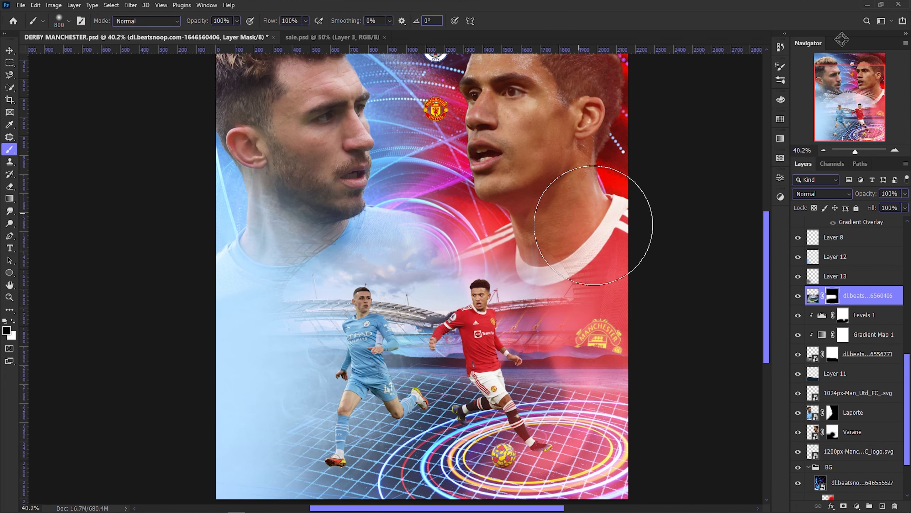
scroll(574, 216, "down", 3)
key("ctrl+t")
Scale the masked stadium photo up to 121%, undoing a trial white stroke on the right.
left_click_drag(658, 161, 716, 136)
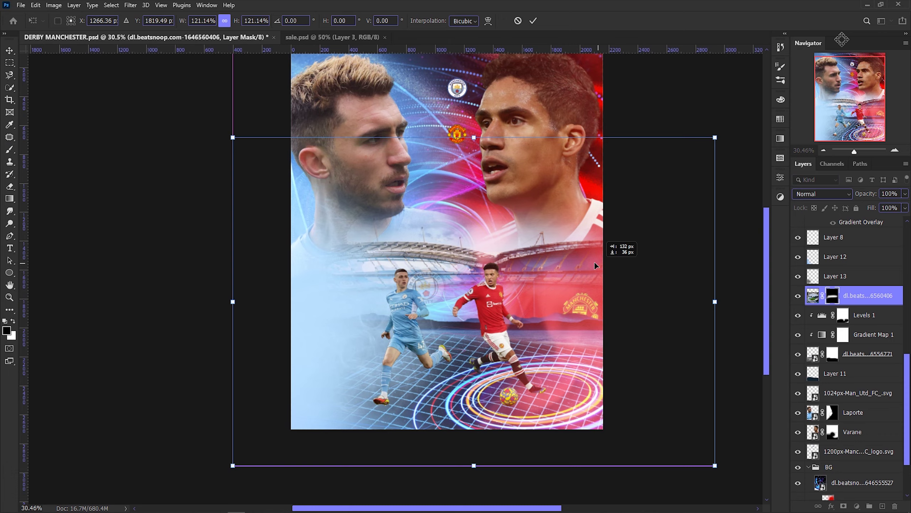
key("Return")
scroll(583, 220, "up", 3)
key("x")
left_click_drag(537, 338, 605, 320)
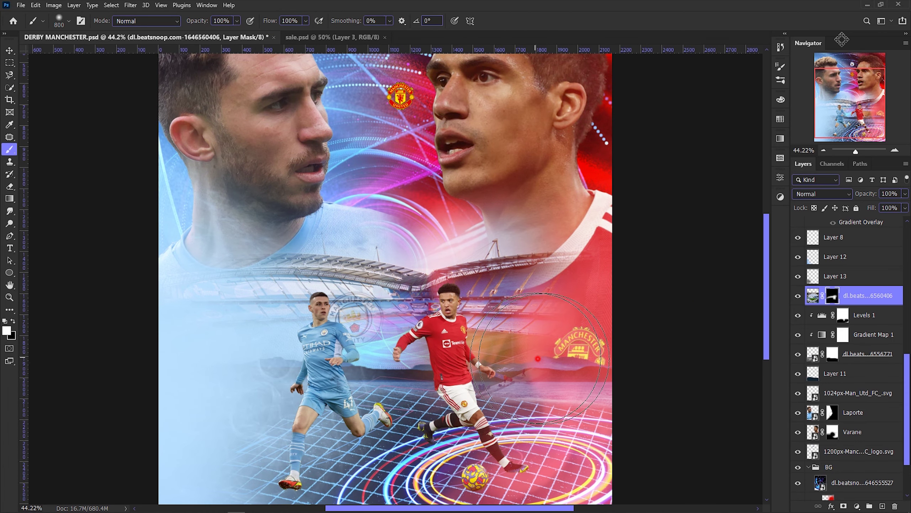
key("ctrl+z")
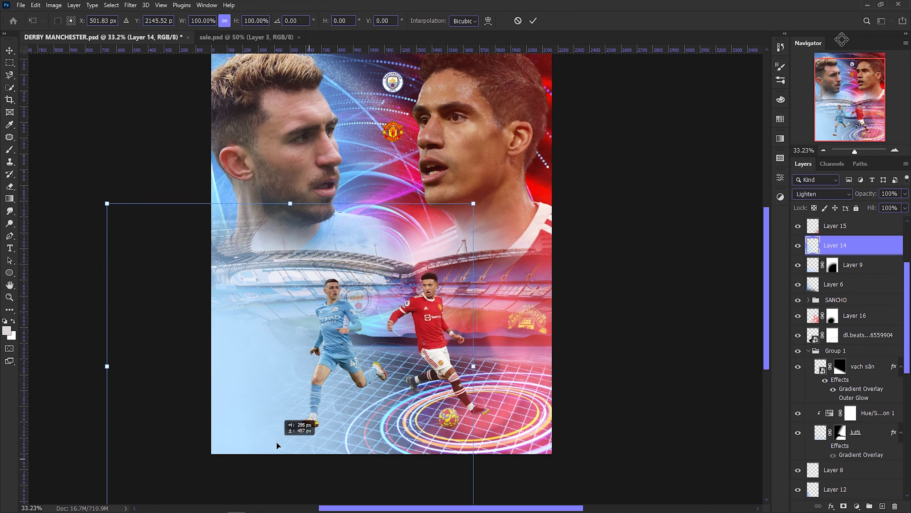
left_click_drag(277, 445, 285, 427)
key("Return")
Mask the stadium off the upper-left player's neck and keep the City crest behind the blue player.
scroll(284, 428, "up", 2)
scroll(839, 374, "down", 5)
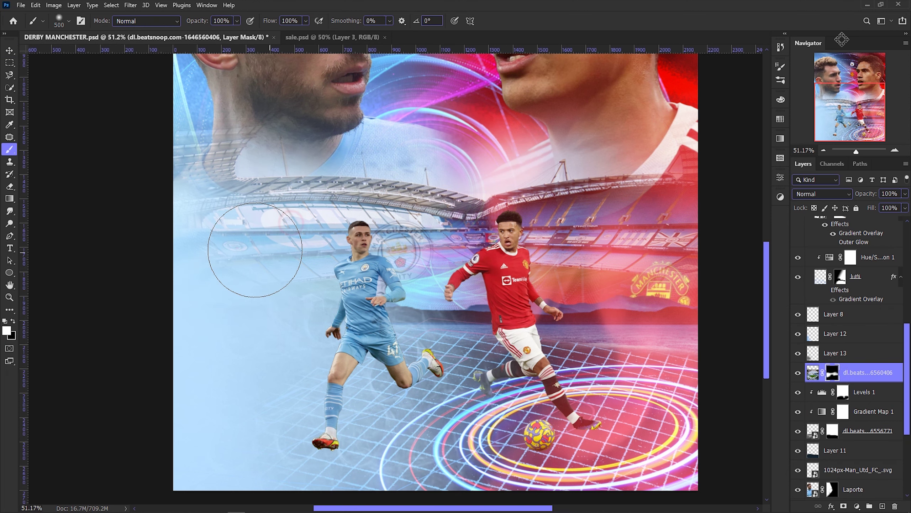
left_click_drag(253, 239, 316, 118)
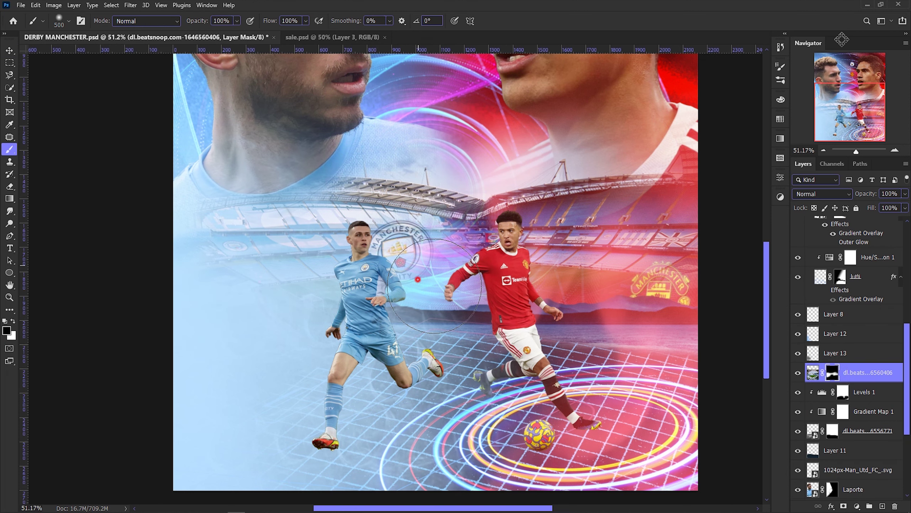
left_click_drag(410, 245, 454, 253)
left_click_drag(512, 271, 426, 251)
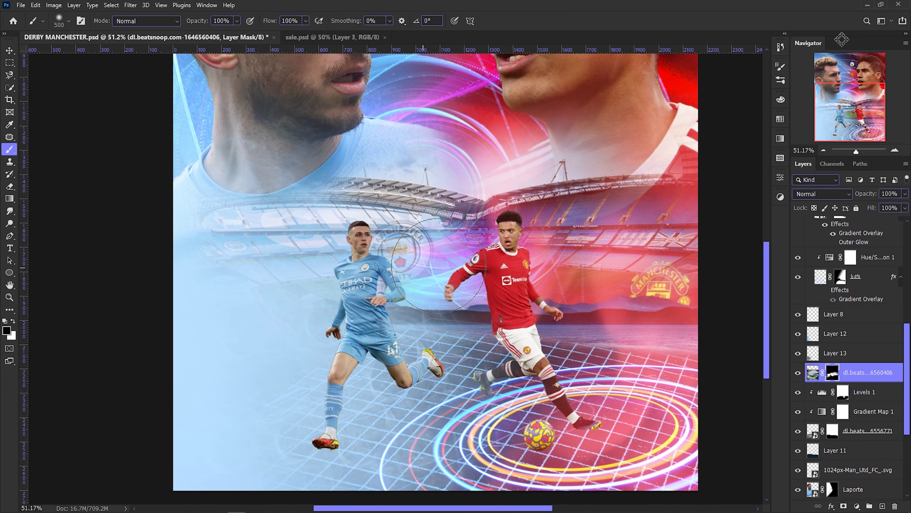
Drag the stadium layer below the Man Utd logo, then select the Screen-blended photo under Varane.
scroll(444, 252, "down", 3, "alt")
scroll(882, 375, "down", 2)
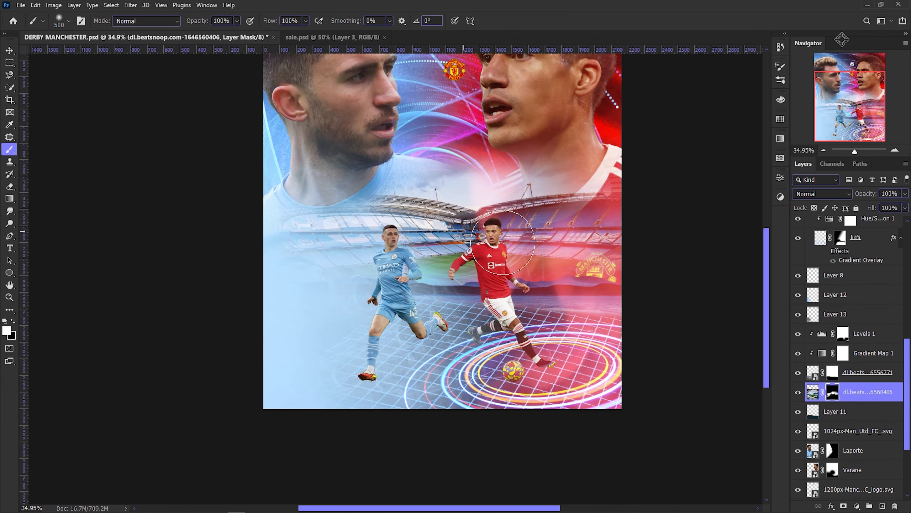
scroll(872, 359, "down", 2)
left_click_drag(871, 354, 873, 361)
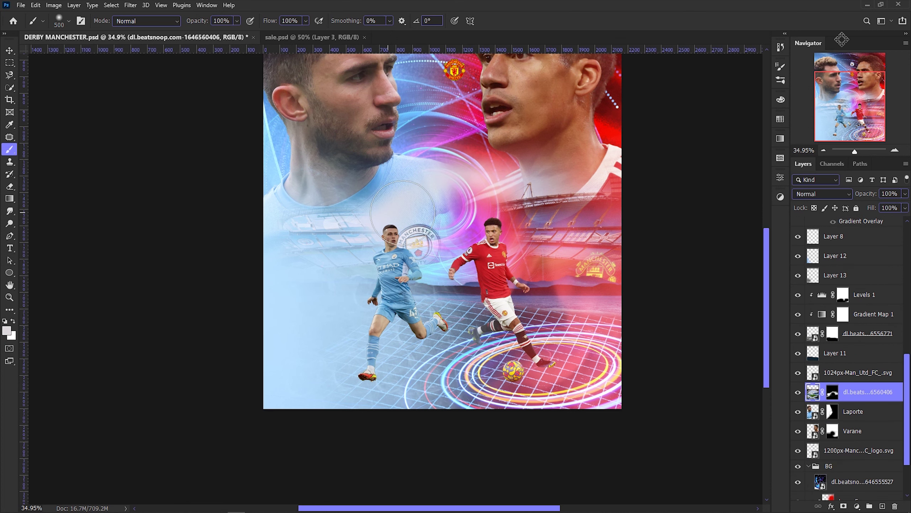
scroll(502, 251, "down", 3)
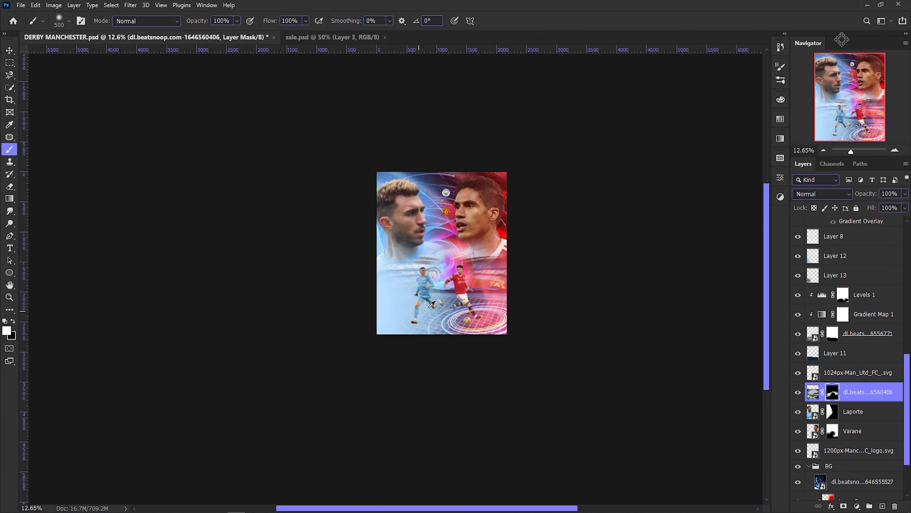
scroll(448, 275, "up", 3)
scroll(875, 402, "down", 3)
left_click(868, 413)
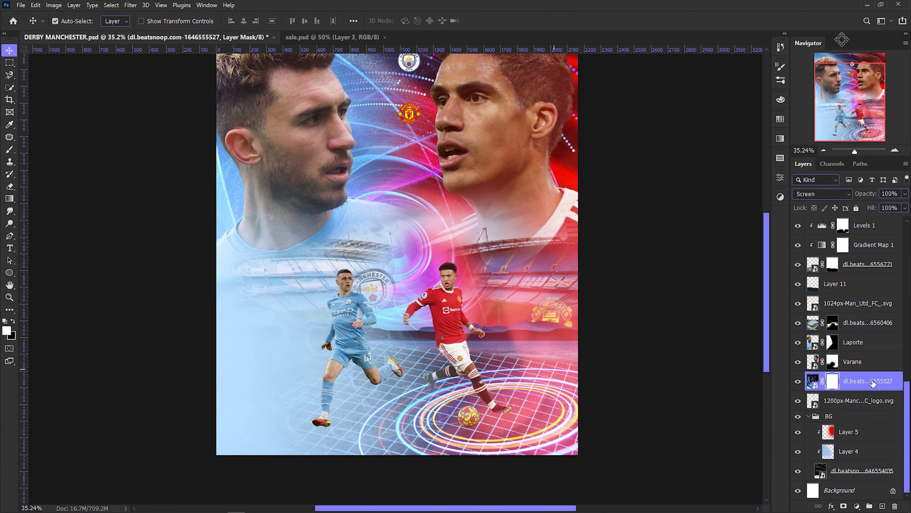
Paint white on the mask to reveal the stadium stands over the purple glow.
scroll(459, 277, "up", 2)
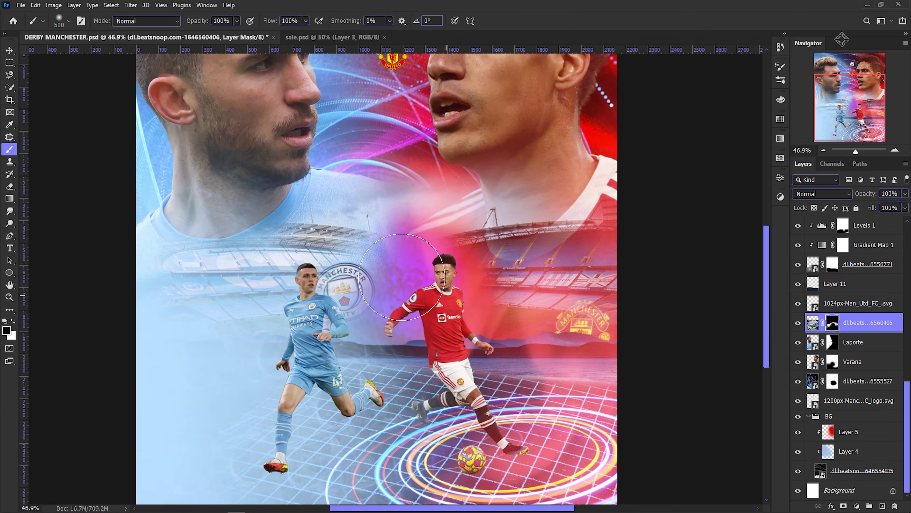
key("x")
left_click_drag(401, 276, 379, 249)
scroll(362, 232, "down", 2)
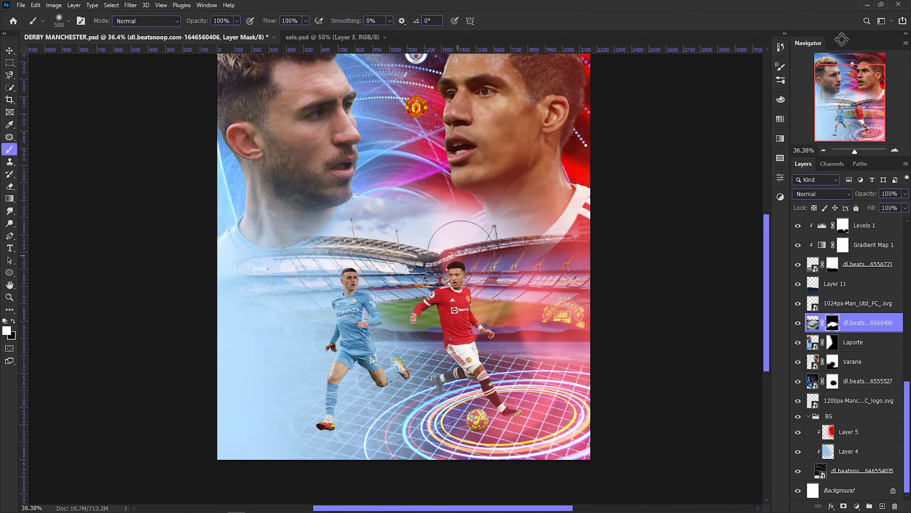
key("Return")
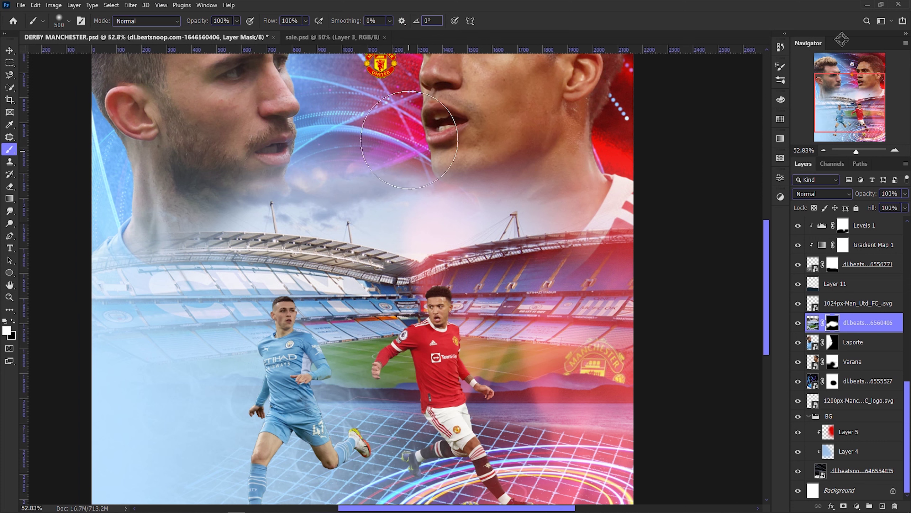
Paint black over the upper stadium so Varane's red jersey shows through.
scroll(359, 181, "up", 3)
key("x")
left_click_drag(358, 181, 183, 201)
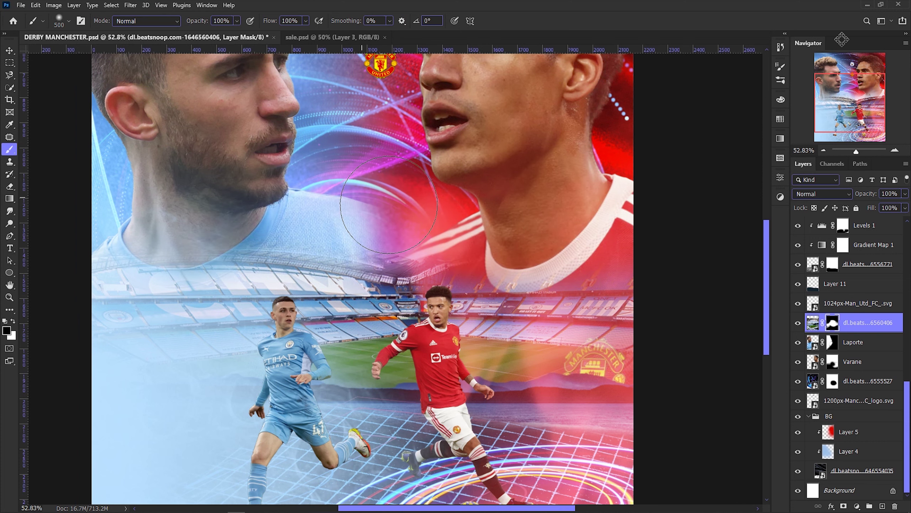
scroll(436, 211, "down", 3)
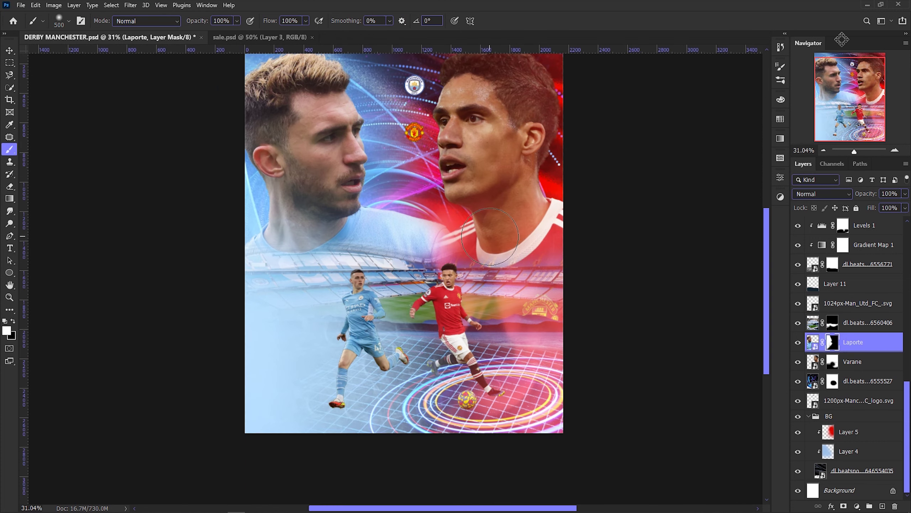
scroll(490, 237, "down", 1)
Rotate the Laporte layer slightly clockwise and commit the transform.
left_click_drag(580, 101, 592, 120)
key("Return")
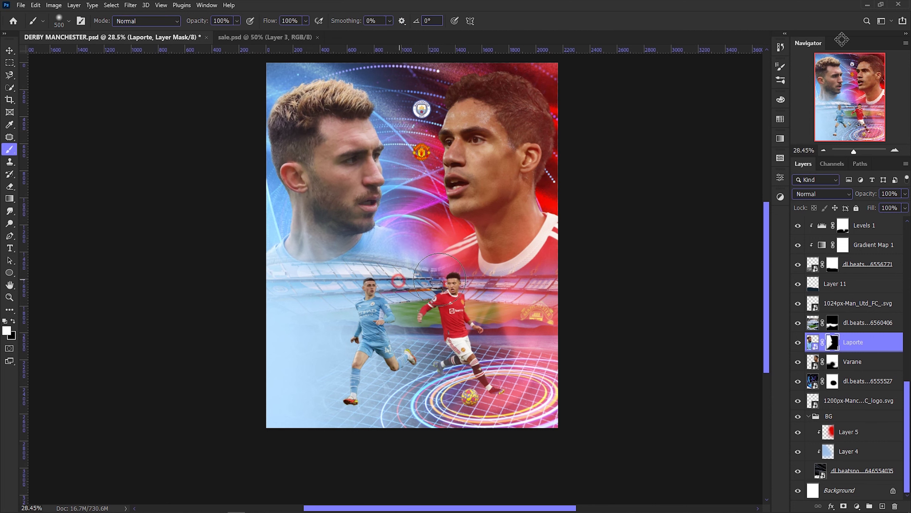
scroll(448, 282, "up", 2)
scroll(467, 284, "up", 1)
scroll(502, 289, "down", 5)
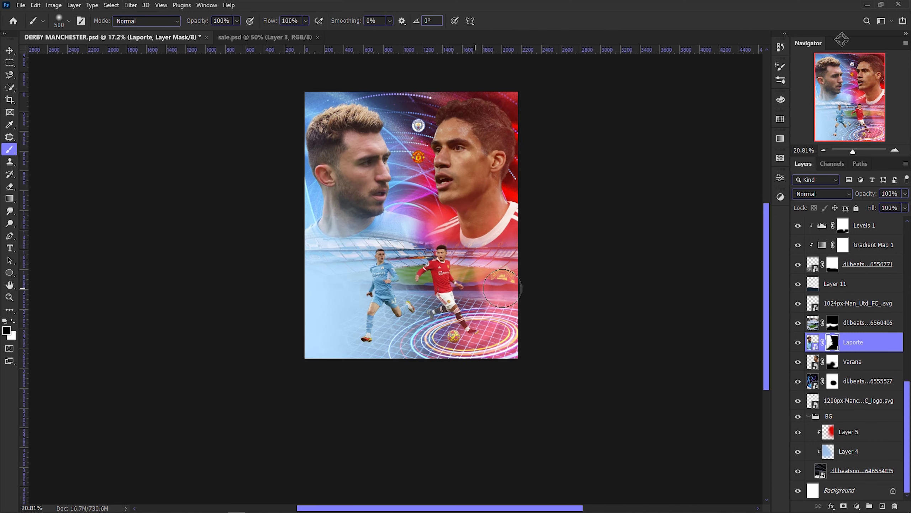
key("Return")
scroll(468, 276, "up", 2)
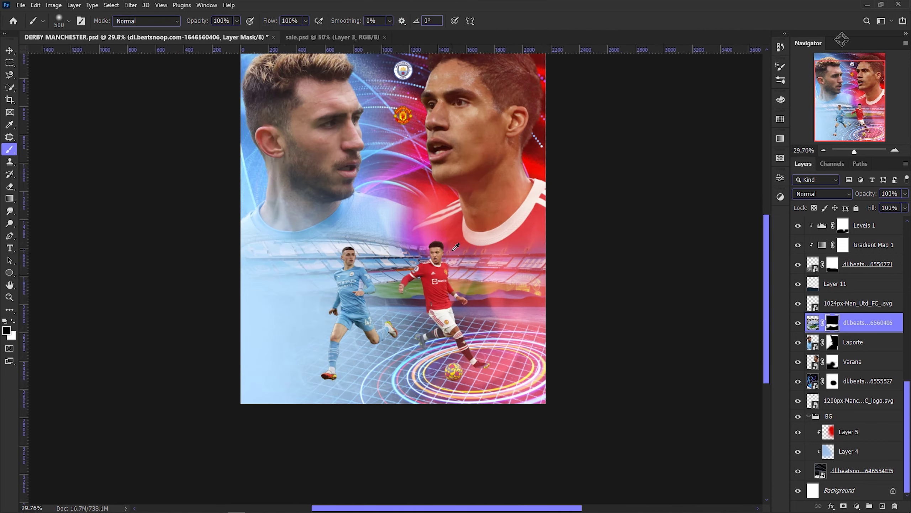
scroll(495, 277, "up", 1)
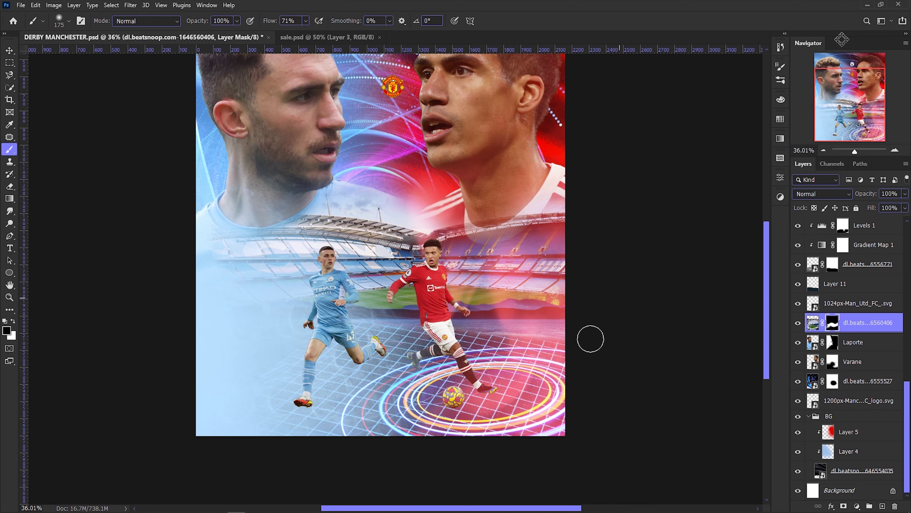
Mask the stadium stands out over the red background and return to Varane's mask at full view.
left_click_drag(514, 276, 570, 328)
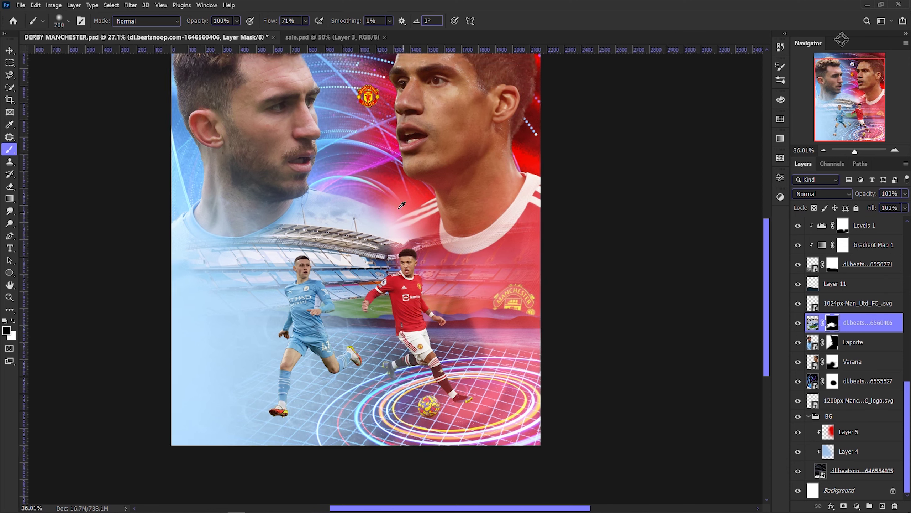
scroll(452, 188, "up", 3)
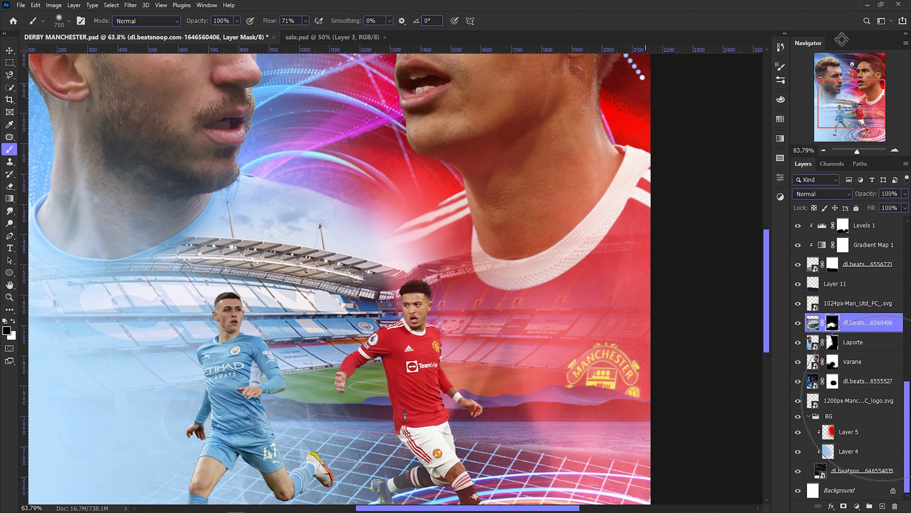
left_click(853, 361)
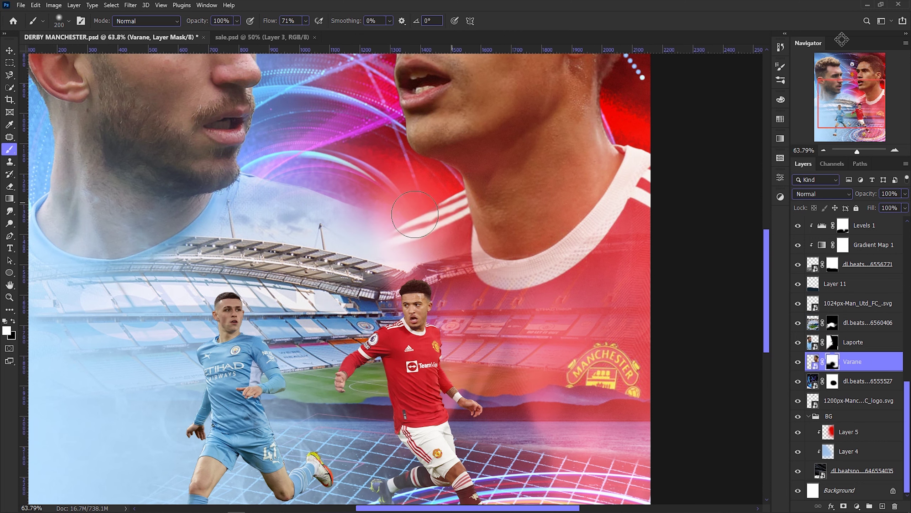
left_click(833, 342)
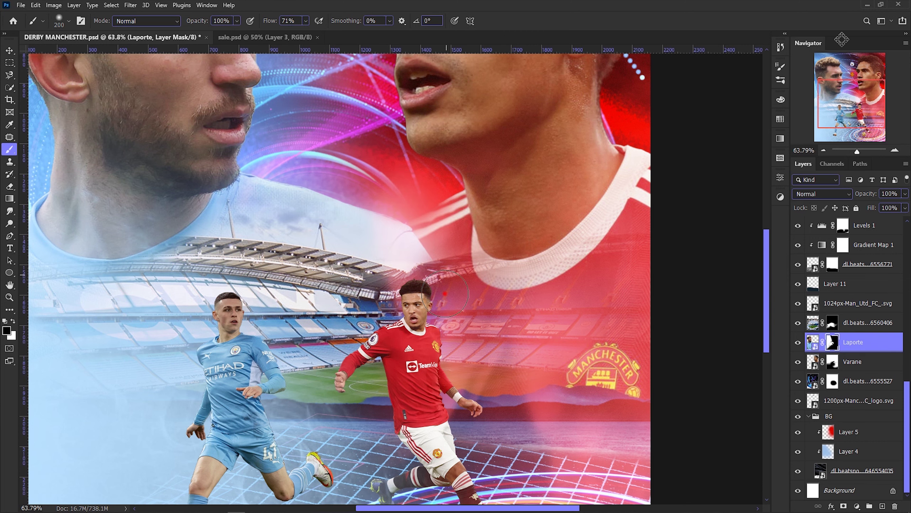
key("ctrl+0")
key("alt+bracketleft")
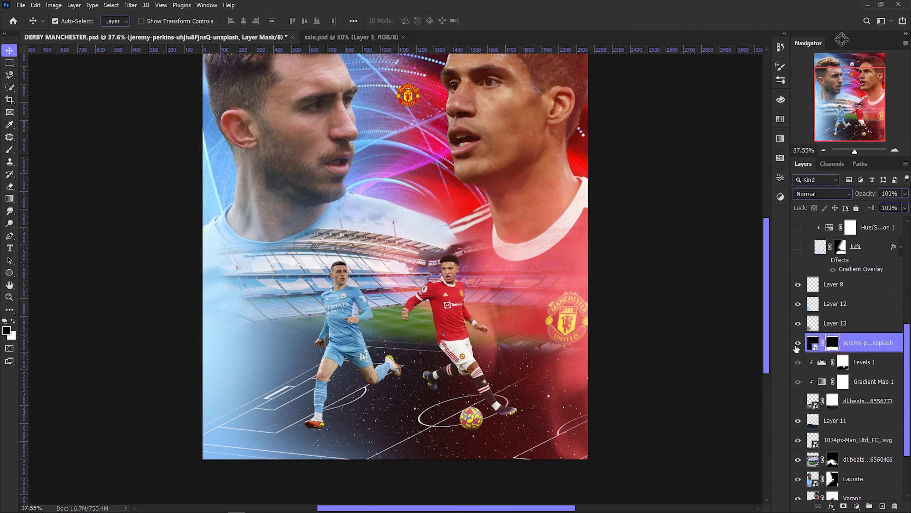
Brush black on the starry pitch layer's mask to fade its lower-left corner.
double_click(797, 343)
left_click(819, 307)
key("x")
mouse_move(380, 488)
left_mouse_down()
mouse_move(128, 452)
mouse_move(222, 305)
left_mouse_up()
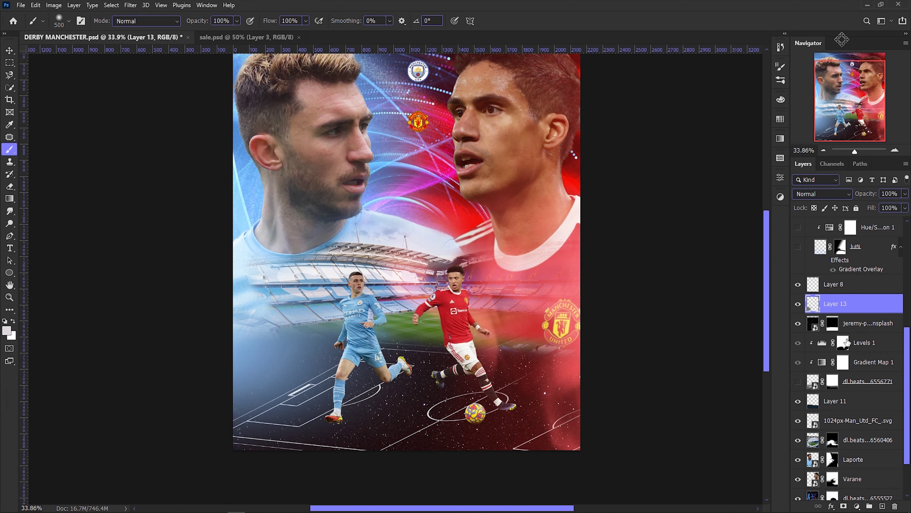
Unhide the stadium photo layer and select Levels 1.
left_click(832, 323)
scroll(833, 323, "down", 3)
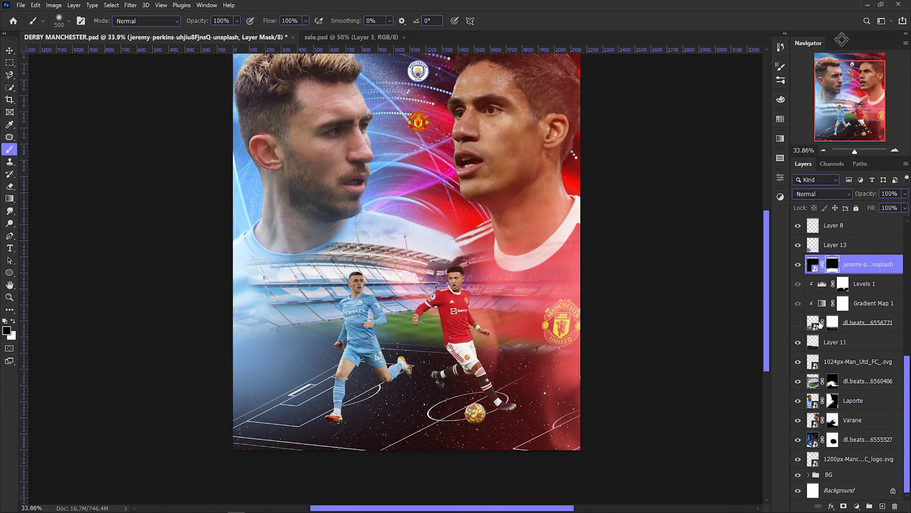
left_click(799, 322)
scroll(433, 386, "up", 3)
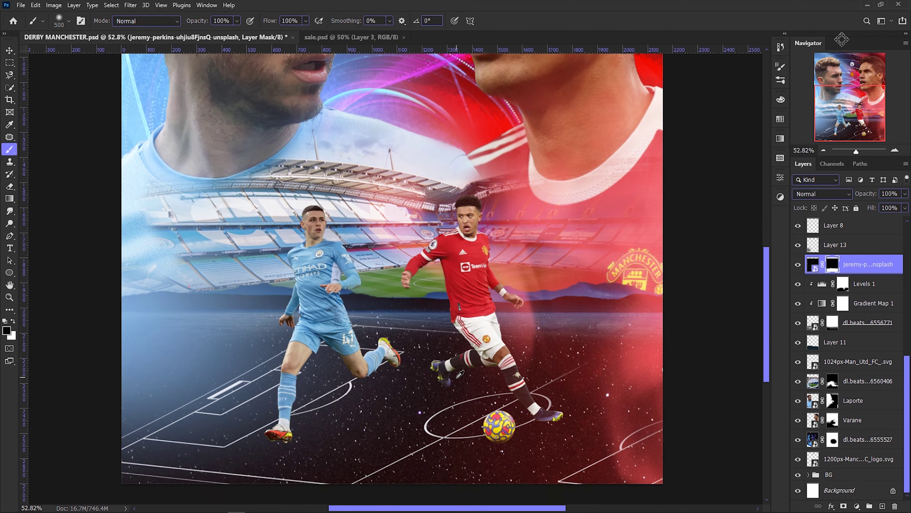
left_click(812, 307)
Add Layer 17 above Levels 1 with Sancho's shirt red, set to Screen at 35% opacity.
key("ctrl+shift+alt+n")
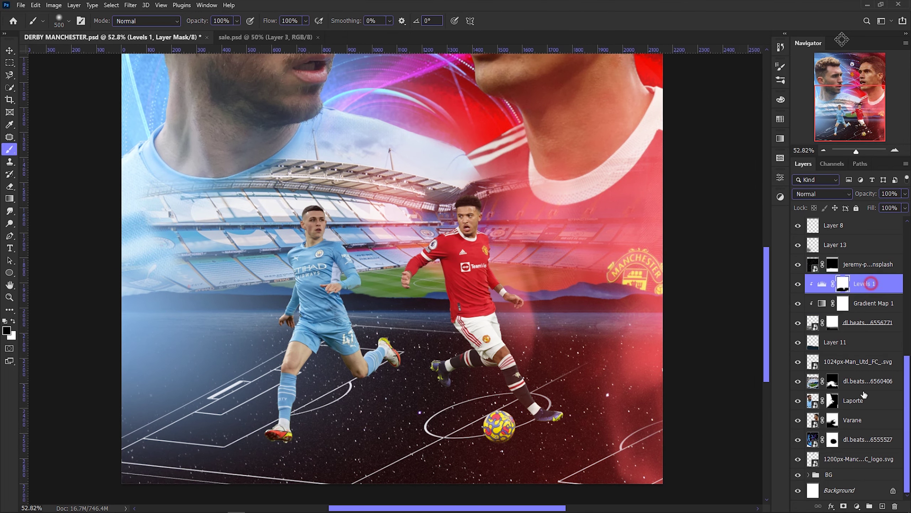
left_click(457, 265)
key("b")
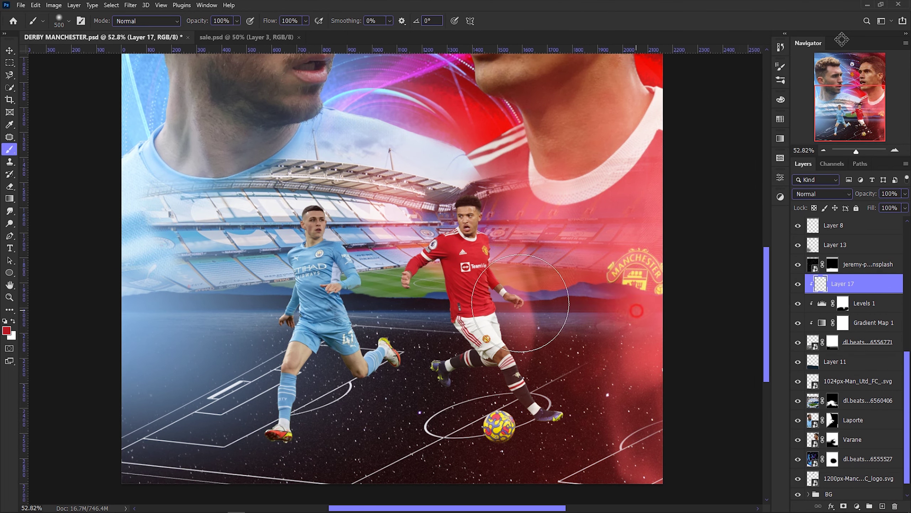
left_click(821, 194)
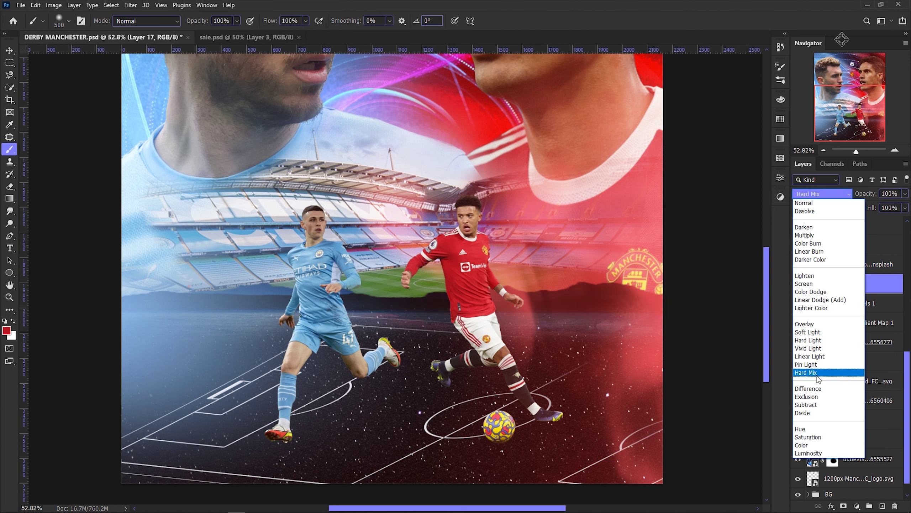
left_click(808, 283)
left_click_drag(905, 194, 872, 207)
Switch to the Move tool and look around the poster.
key("v")
scroll(444, 308, "down", 5)
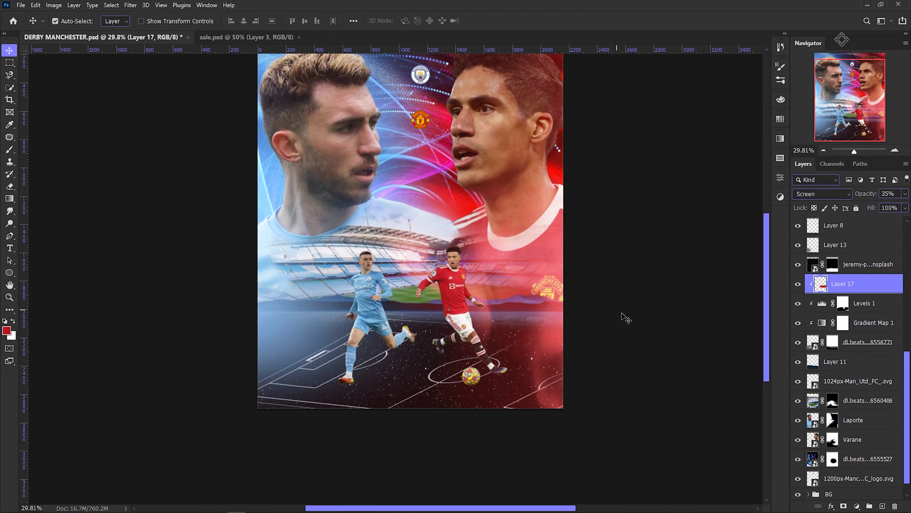
left_click(625, 320)
scroll(625, 319, "up", 2)
scroll(520, 406, "down", 2)
scroll(520, 405, "up", 1)
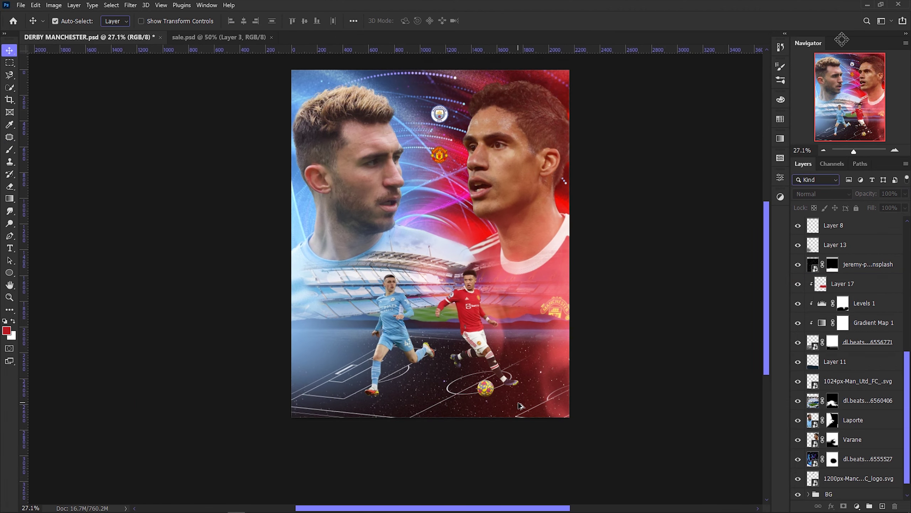
Try rotating the ember overlay layer with Free Transform.
key("ctrl+t")
left_click_drag(660, 184, 417, 233)
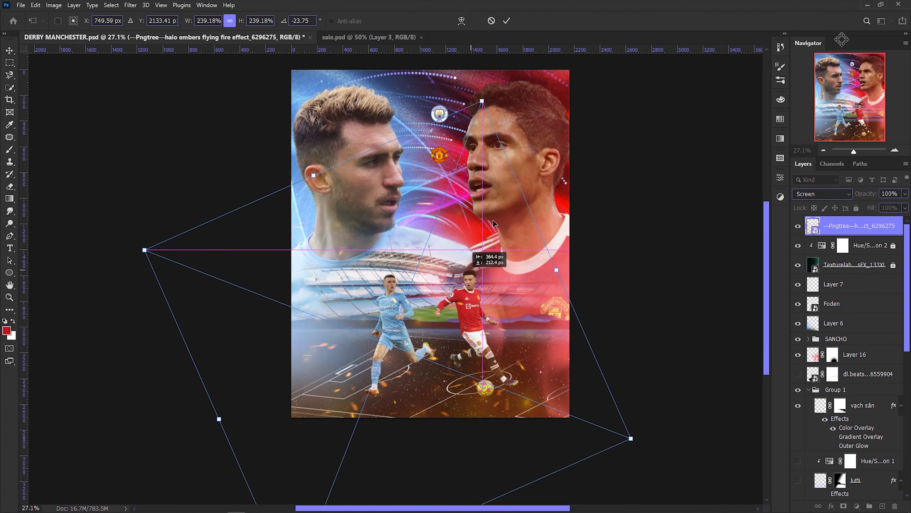
key("Escape")
scroll(444, 251, "up", 1)
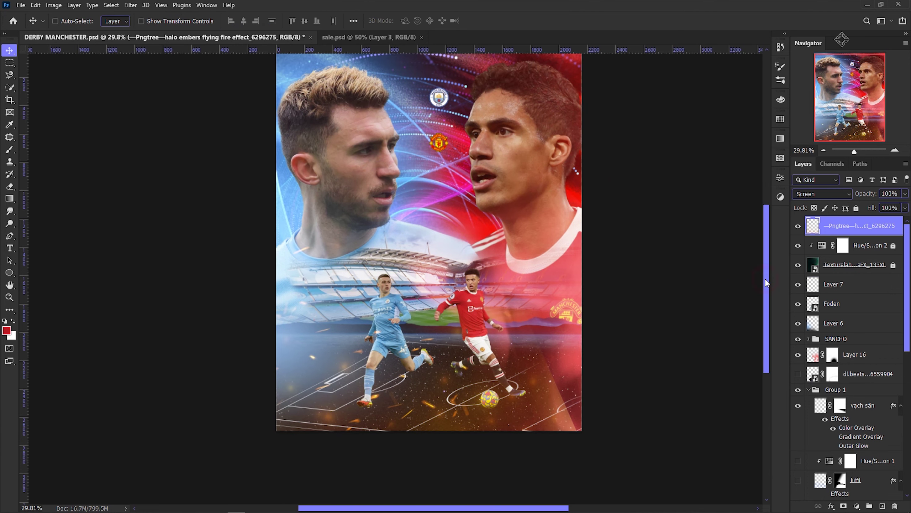
Darken the embers to a deeper red using the Levels grey point.
key("ctrl+l")
left_click(734, 243)
left_click(541, 355)
left_click(525, 325)
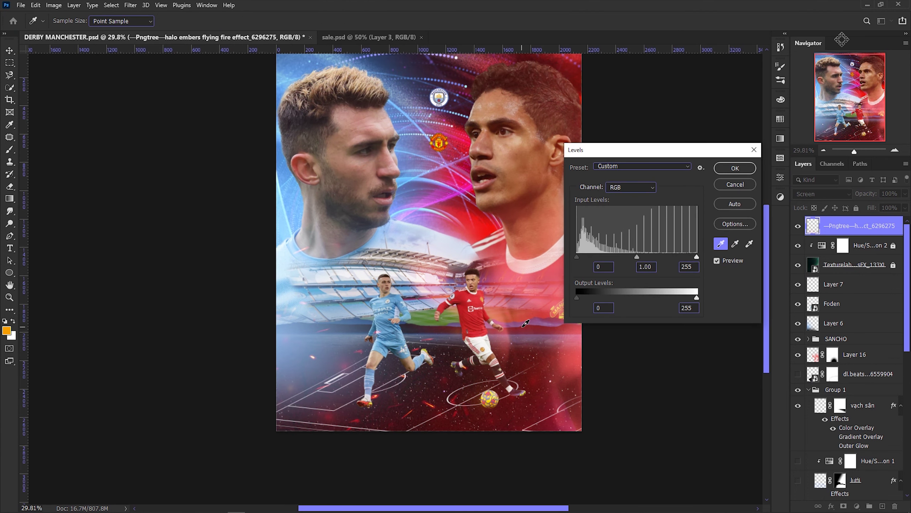
key("Return")
scroll(621, 274, "down", 3)
Flip the ember layer horizontally and move it around the players' feet.
key("ctrl+t")
right_click(513, 305)
left_click(531, 488)
mouse_move(556, 372)
left_mouse_down()
mouse_move(642, 380)
mouse_move(630, 271)
left_mouse_up()
key("Return")
scroll(493, 309, "up", 5)
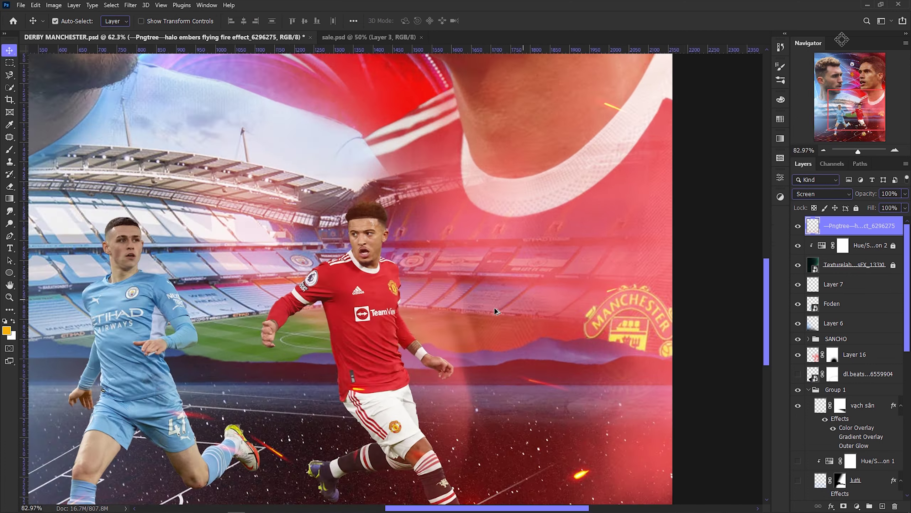
scroll(494, 308, "down", 3)
scroll(492, 321, "up", 1)
scroll(492, 321, "down", 2)
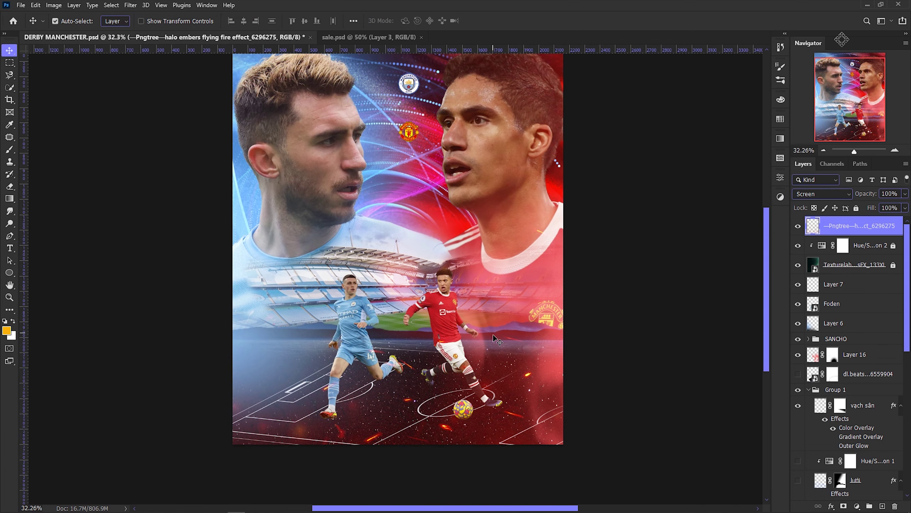
Place the water photo below Foden in Color Dodge and mask it off the stadium.
key("Return")
left_click_drag(850, 225, 856, 332)
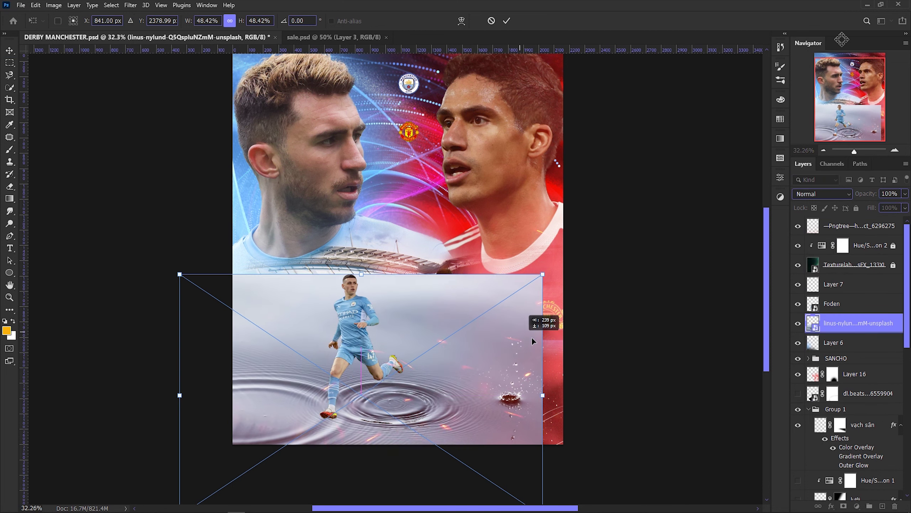
left_click(821, 194)
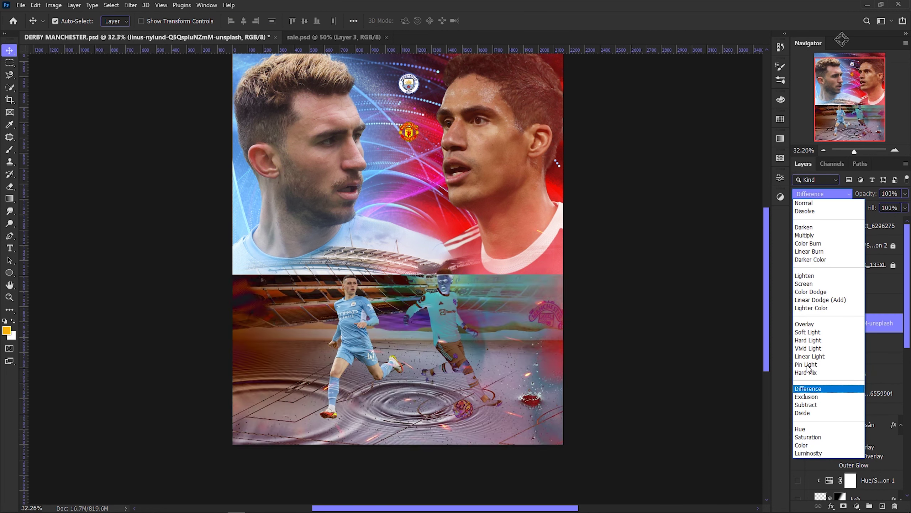
left_click(812, 291)
left_click(844, 506)
key("b")
mouse_move(569, 367)
left_mouse_down()
mouse_move(466, 305)
mouse_move(317, 318)
left_mouse_up()
Enlarge the water photo, switch it to Overlay, and move it under the players.
key("ctrl+t")
left_click_drag(519, 317, 545, 294)
key("Return")
left_click(822, 194)
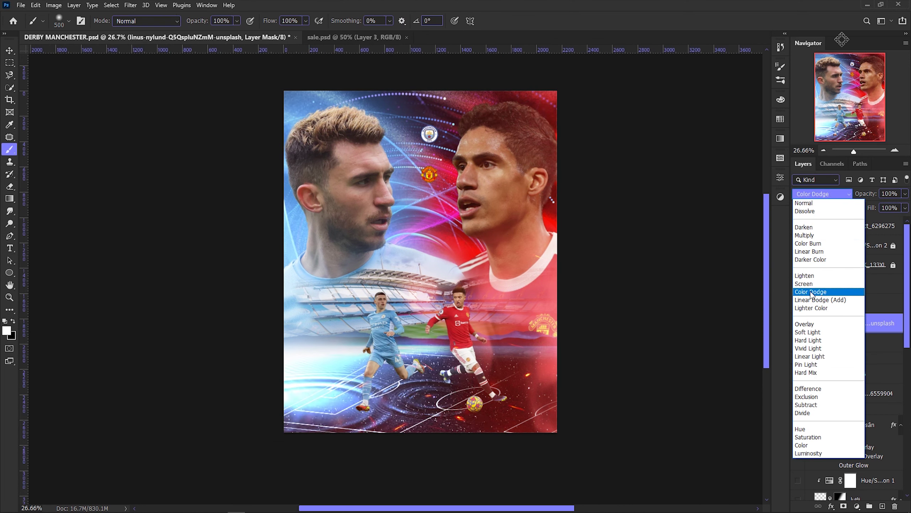
left_click(804, 324)
key("v")
scroll(661, 369, "left", 2)
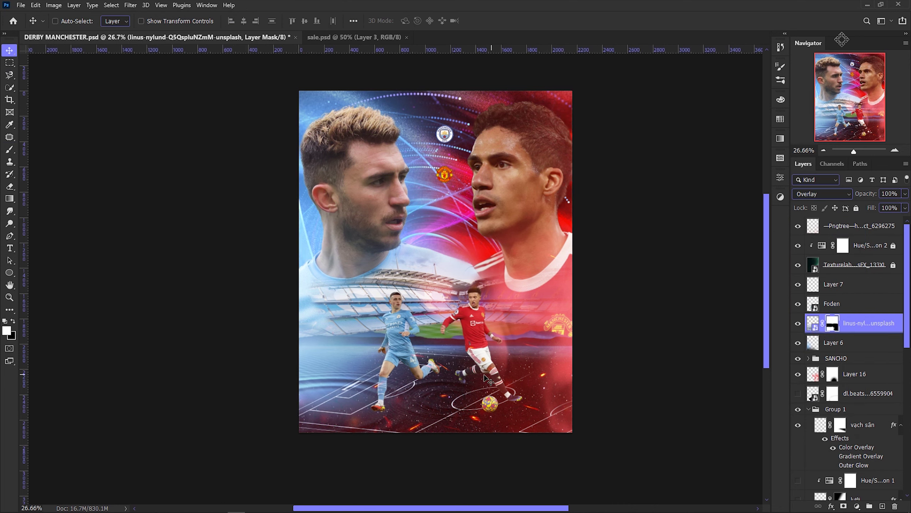
left_click_drag(549, 299, 552, 360)
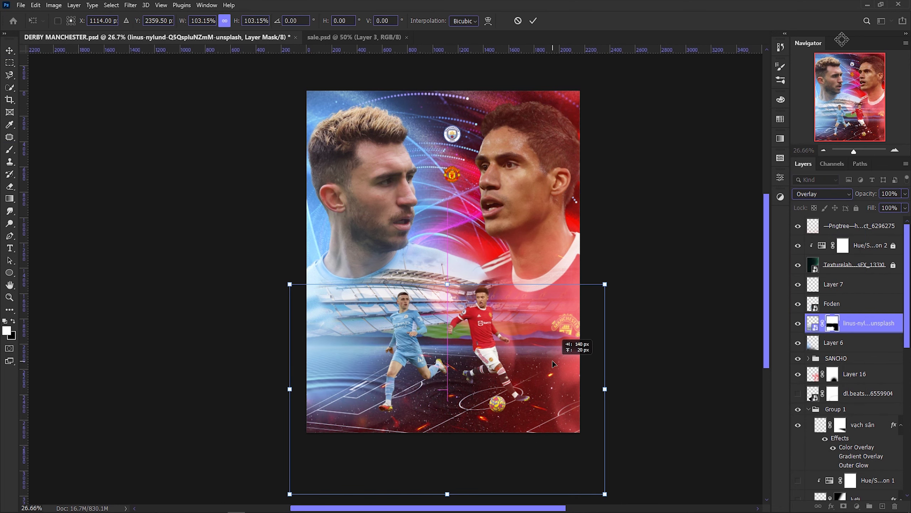
key("ctrl+plus")
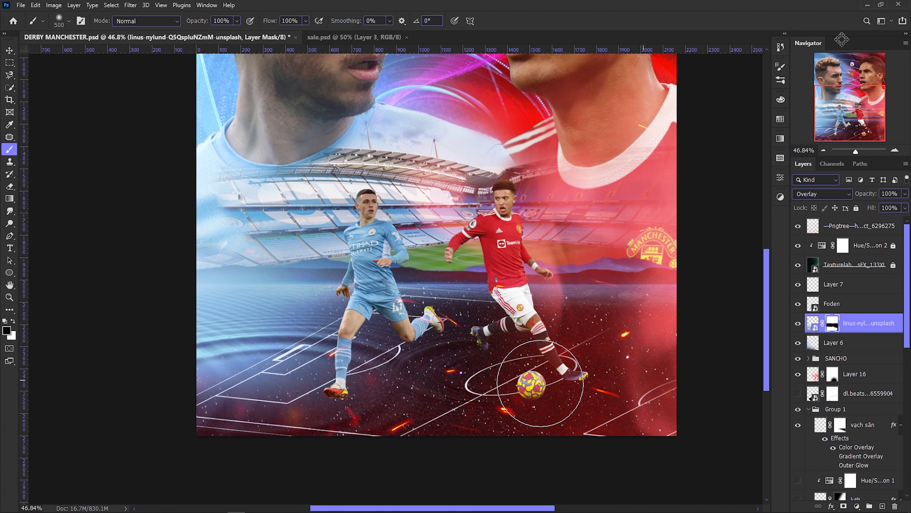
Reselect the water photo's mask and pick the brush to keep painting it.
scroll(451, 383, "down", 3)
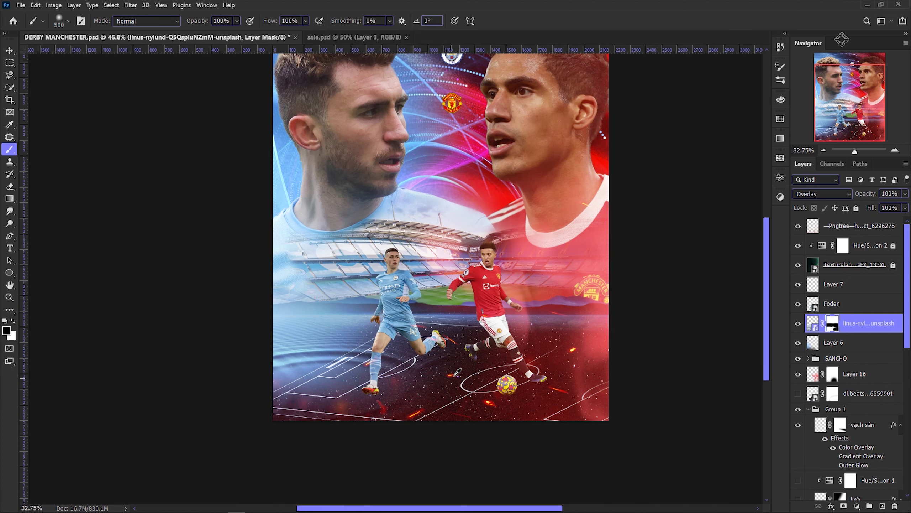
left_click(801, 227)
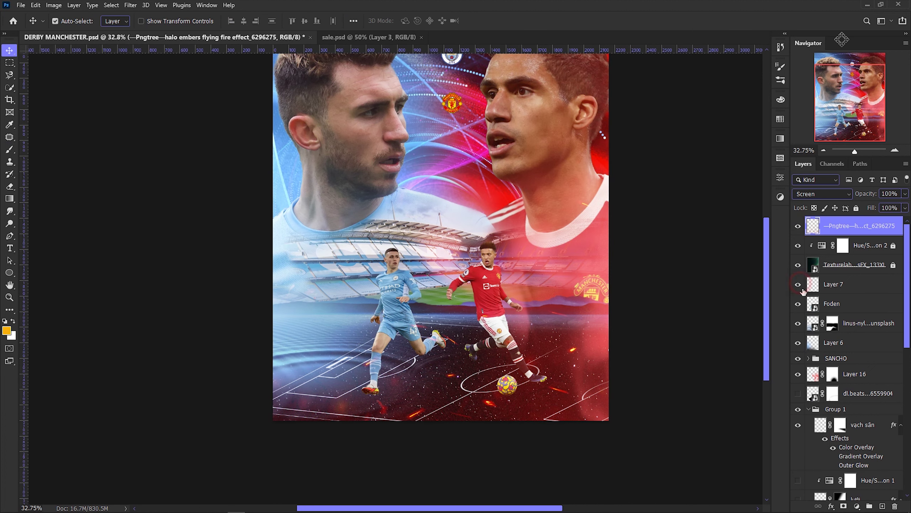
left_click(363, 399)
key("b")
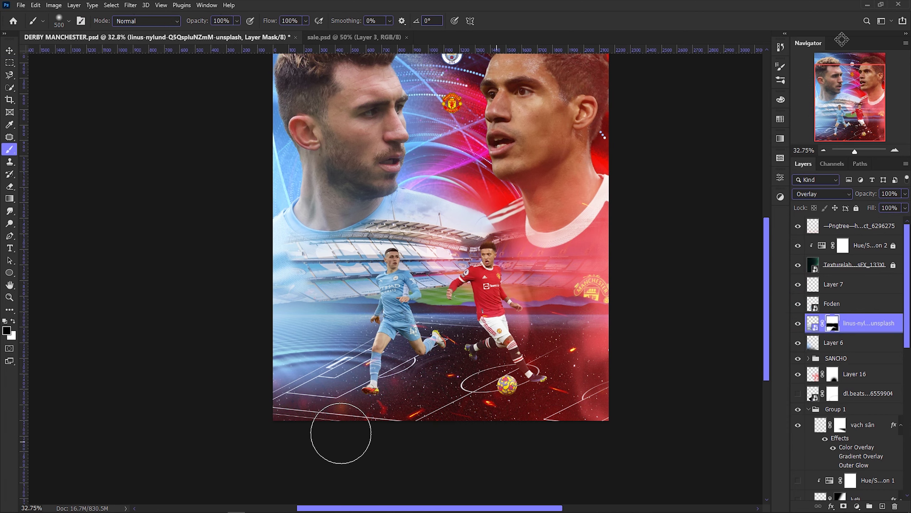
scroll(488, 401, "down", 1)
Brush light blue across the poster's bottom on a new layer blended with Screen.
left_click(882, 506)
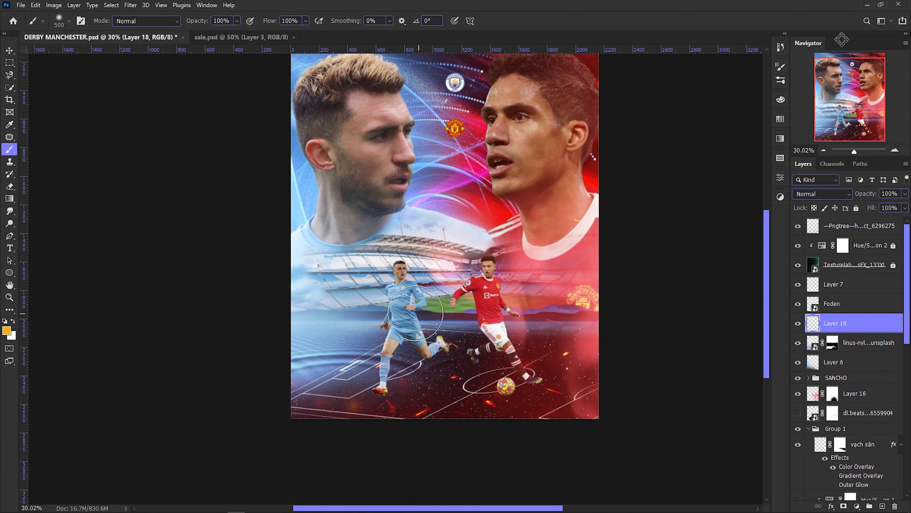
mouse_move(316, 411)
left_mouse_down()
mouse_move(380, 432)
mouse_move(271, 369)
left_mouse_up()
left_click(823, 194)
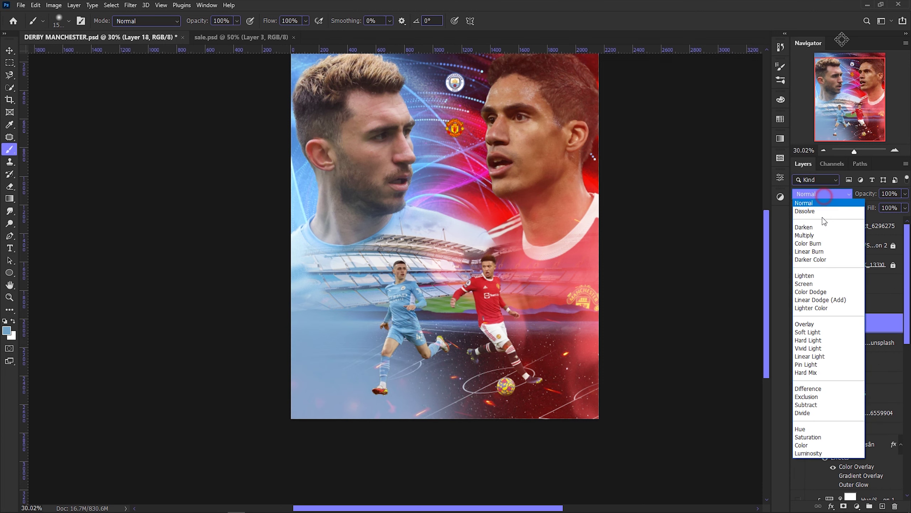
left_click(804, 284)
left_click(8, 49)
Paint a yellow glow on the right side on a new layer, set to Overlay at 64% opacity.
left_click(882, 506)
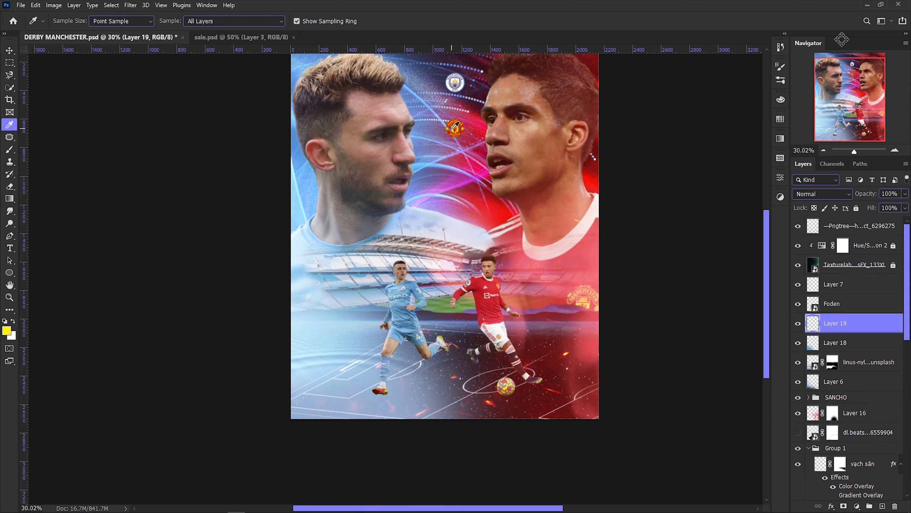
key("b")
scroll(671, 397, "up", 2)
scroll(651, 386, "down", 3)
left_click_drag(610, 484, 643, 309)
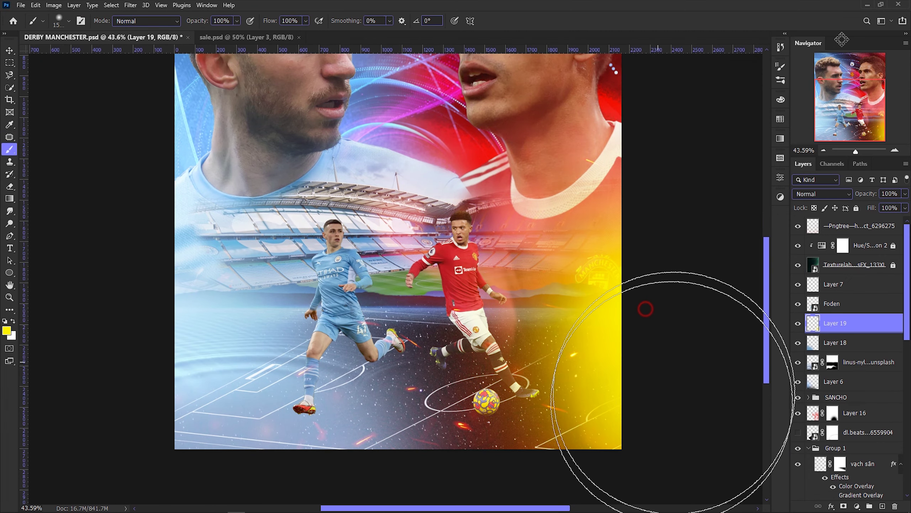
left_click(823, 194)
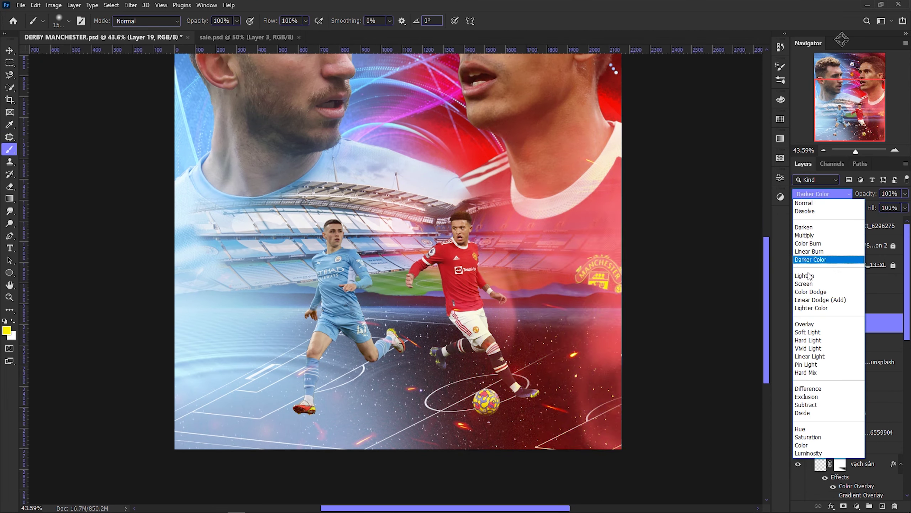
left_click(812, 326)
left_click_drag(876, 206, 890, 206)
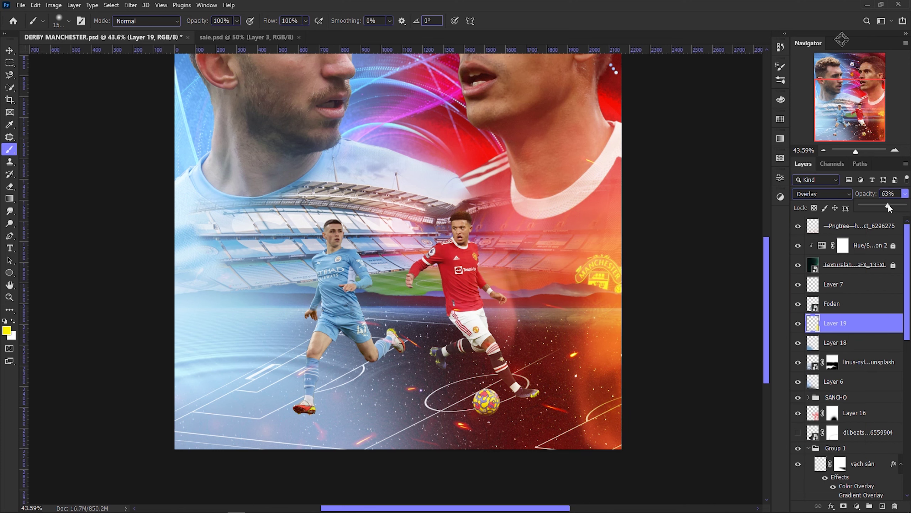
Rotate and enlarge the yellow glow with Free Transform, then fit the poster in view.
key("ctrl+0")
key("ctrl+t")
mouse_move(610, 108)
left_mouse_down()
mouse_move(638, 136)
mouse_move(590, 248)
left_mouse_up()
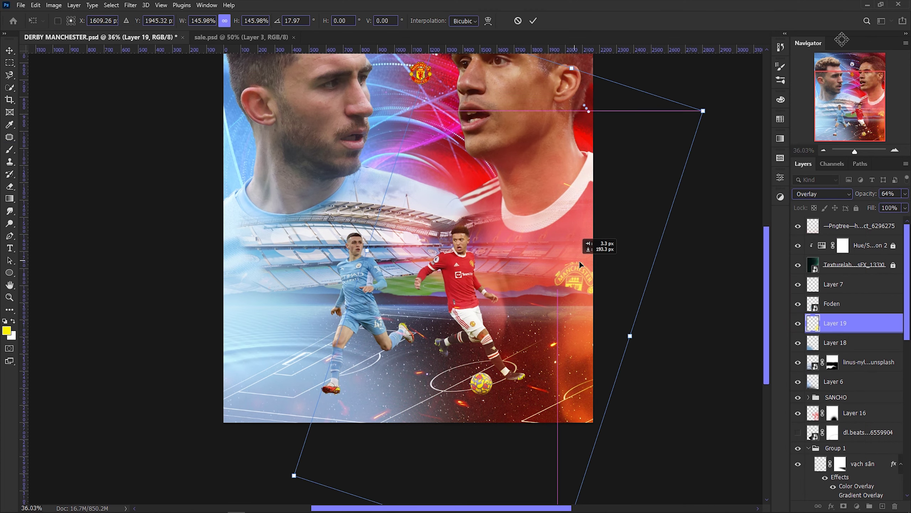
key("Return")
key("b")
key("ctrl+0")
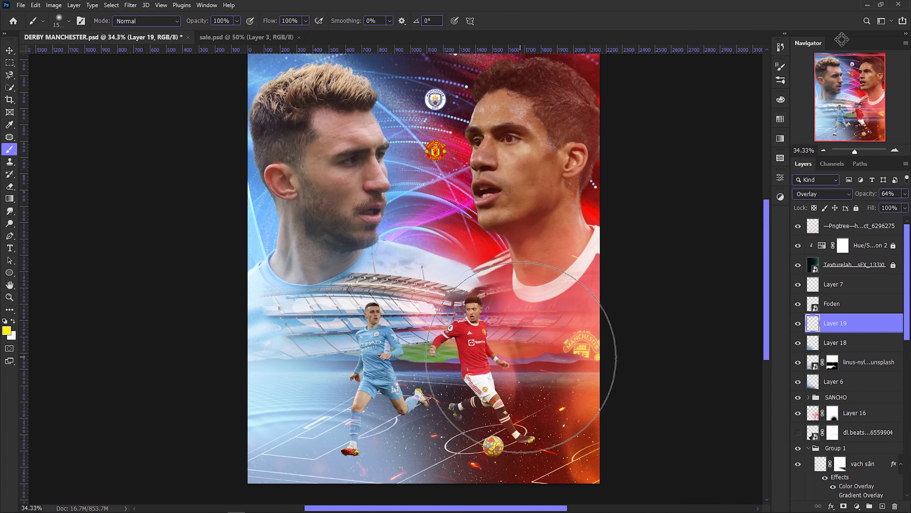
scroll(575, 323, "down", 1)
Add Layer 20 low in the stack and paint a yellow Soft Light glow between the two faces.
left_click(610, 295, "ctrl")
key("ctrl+shift+alt+n")
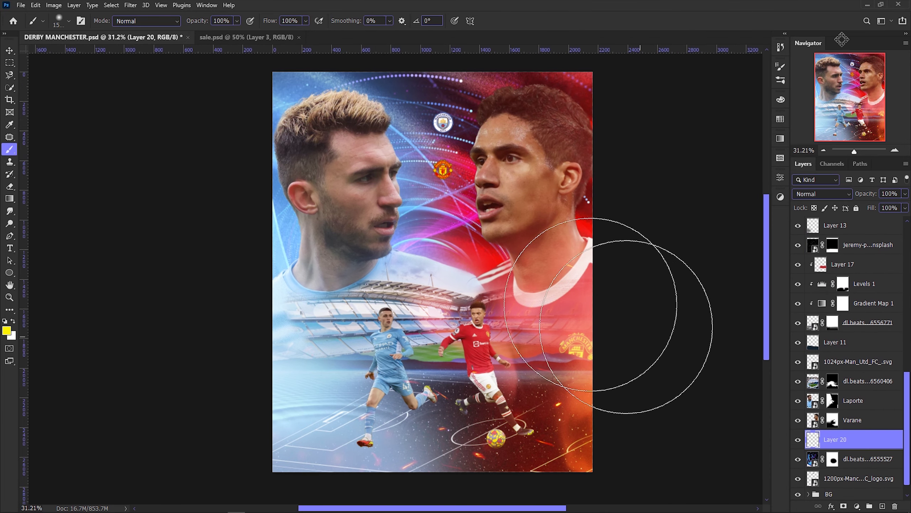
left_click_drag(518, 264, 477, 208)
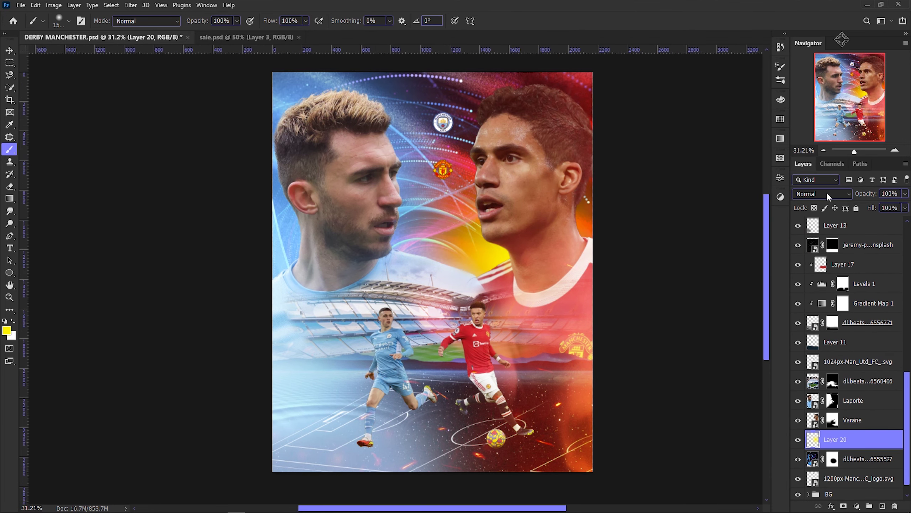
left_click(821, 194)
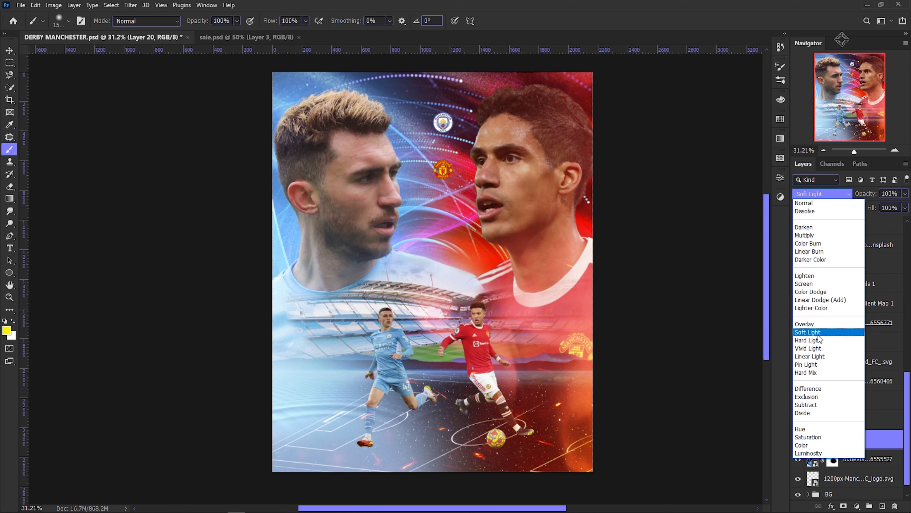
left_click(821, 332)
Add a new layer with a pale-blue painting colour, blended as Screen at 85% opacity.
left_click(883, 505, "ctrl")
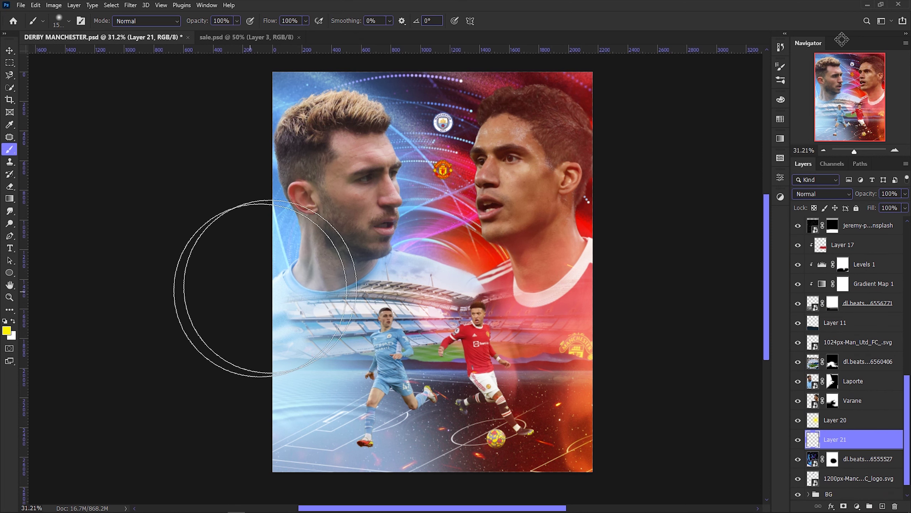
left_click(7, 331)
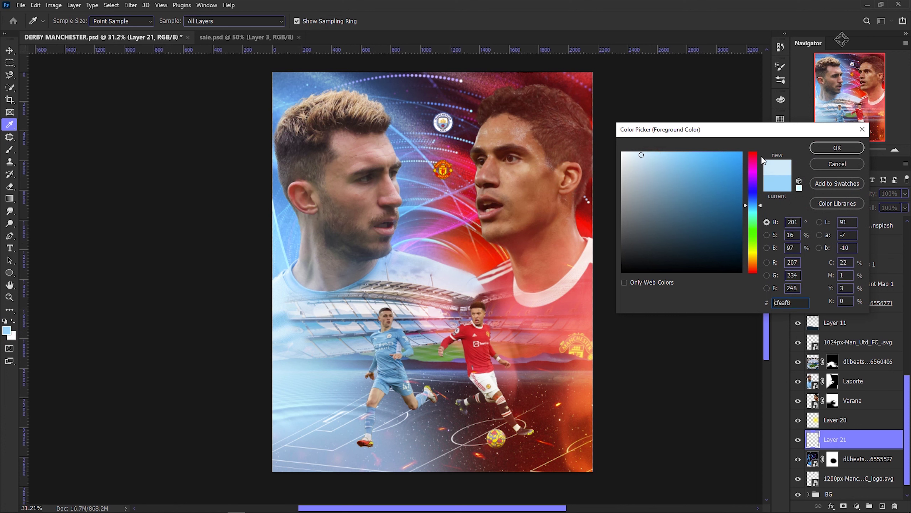
left_click(837, 147)
left_click(821, 193)
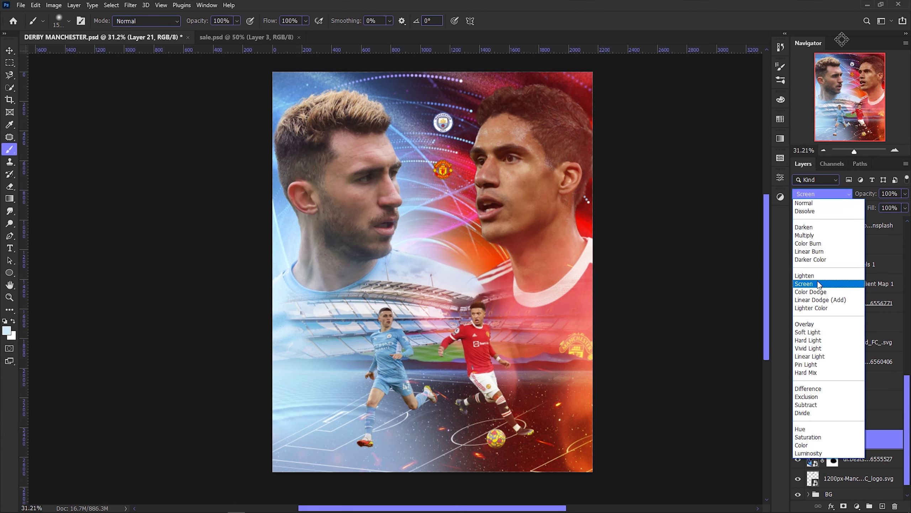
left_click(816, 284)
left_click_drag(905, 193, 890, 204)
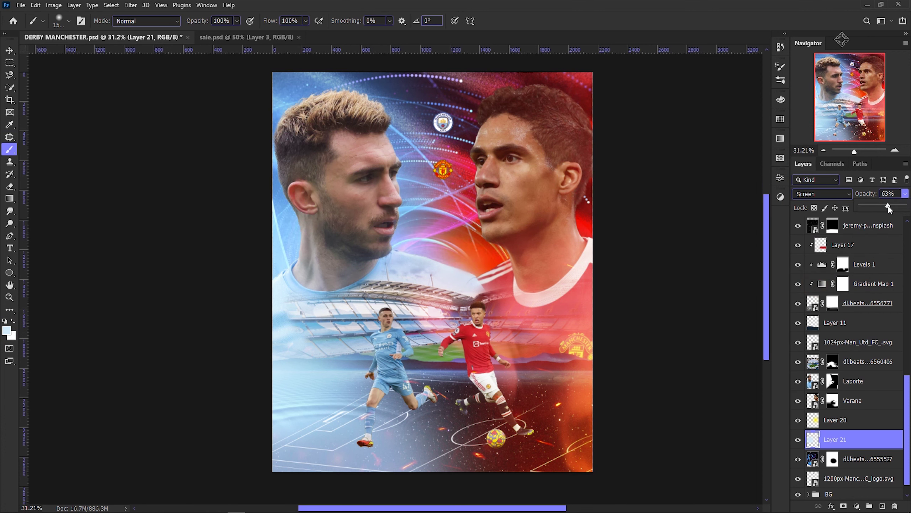
Repaint the starry photo's mask to hide and softly restore the starry area around the ball.
scroll(492, 356, "up", 2)
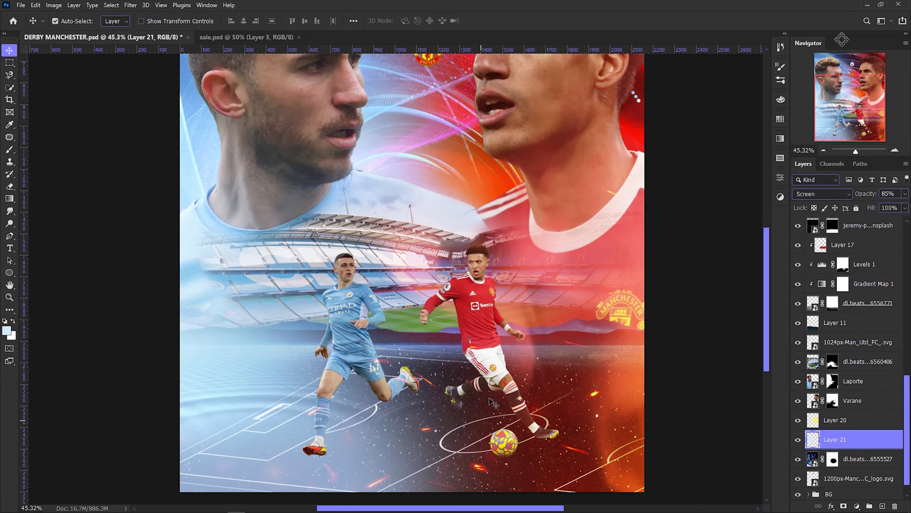
scroll(491, 355, "up", 2)
scroll(492, 355, "down", 2)
left_click(492, 355)
scroll(857, 349, "up", 2)
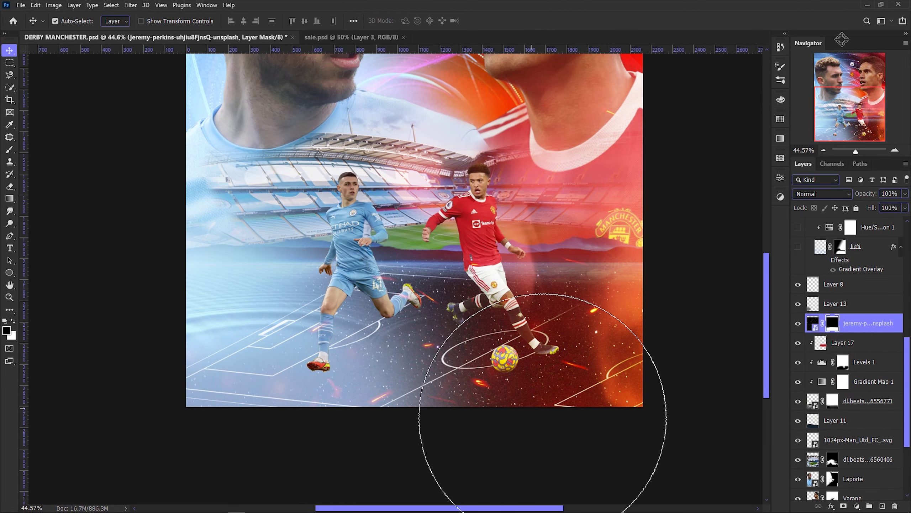
key("b")
left_click_drag(542, 416, 520, 336)
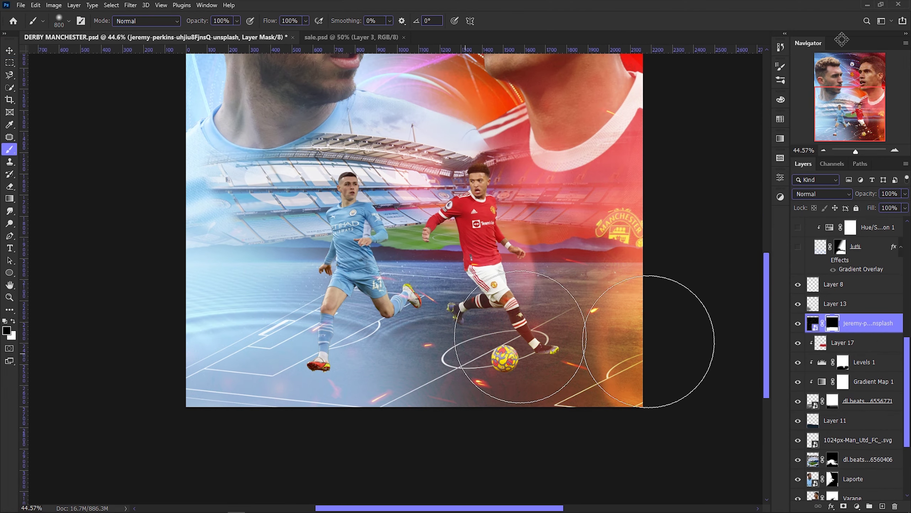
left_click_drag(649, 341, 768, 354)
key("x")
left_click_drag(628, 424, 402, 334)
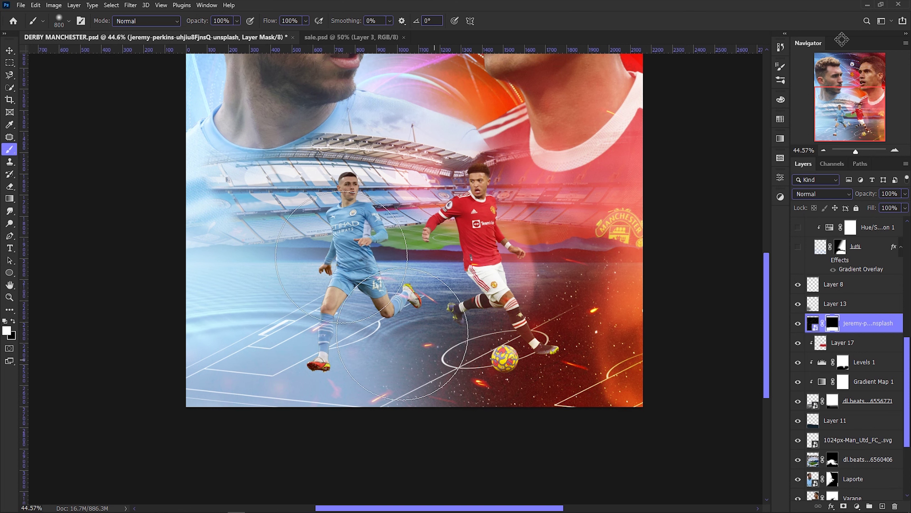
left_click_drag(466, 323, 554, 350)
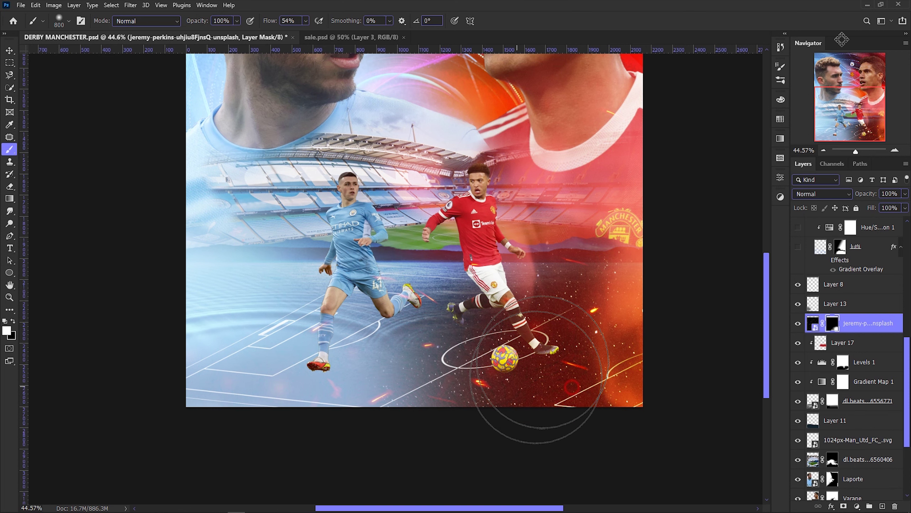
Collapse Group 1, hide the starry photo layer, and drag the mountain photo into the poster.
scroll(854, 323, "up", 5)
left_click(798, 383)
left_click(856, 308)
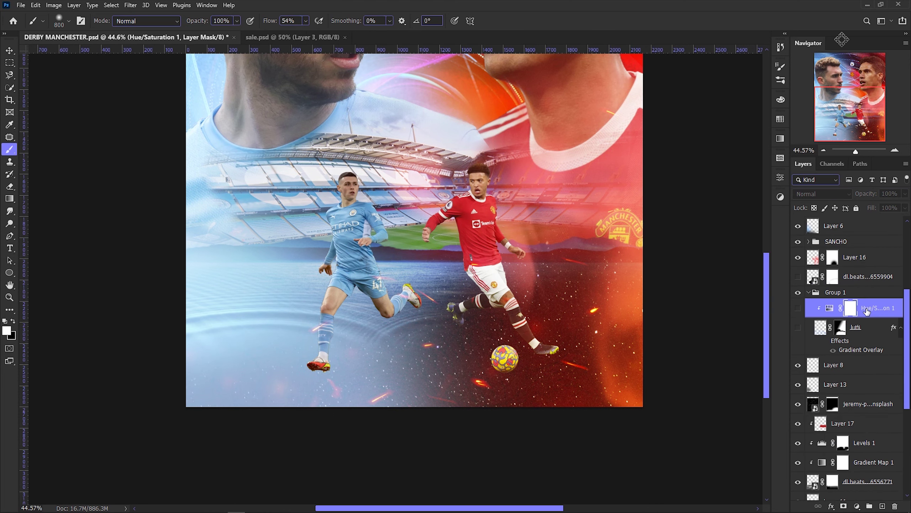
left_click(836, 292)
scroll(835, 288, "down", 3)
left_click(798, 289)
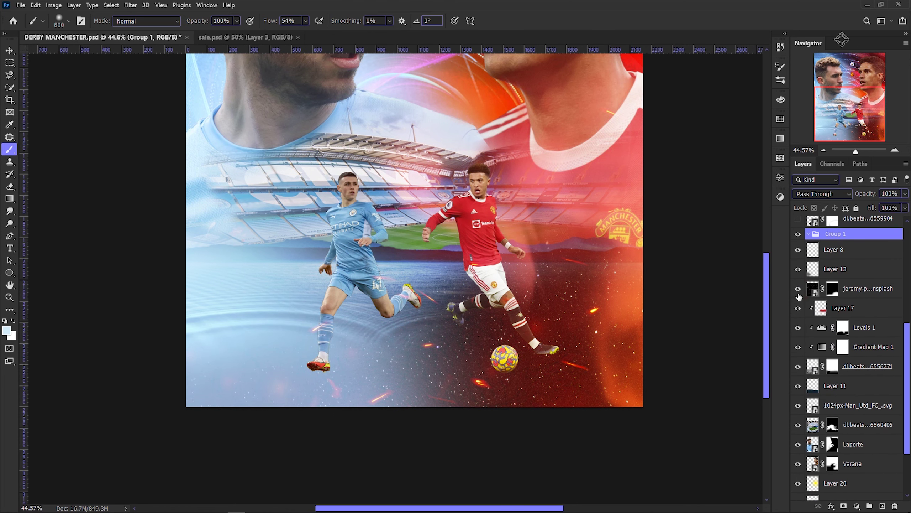
left_click_drag(798, 292, 502, 424)
Place the mountain photo and mask it out over the stadium with a black brush.
key("Return")
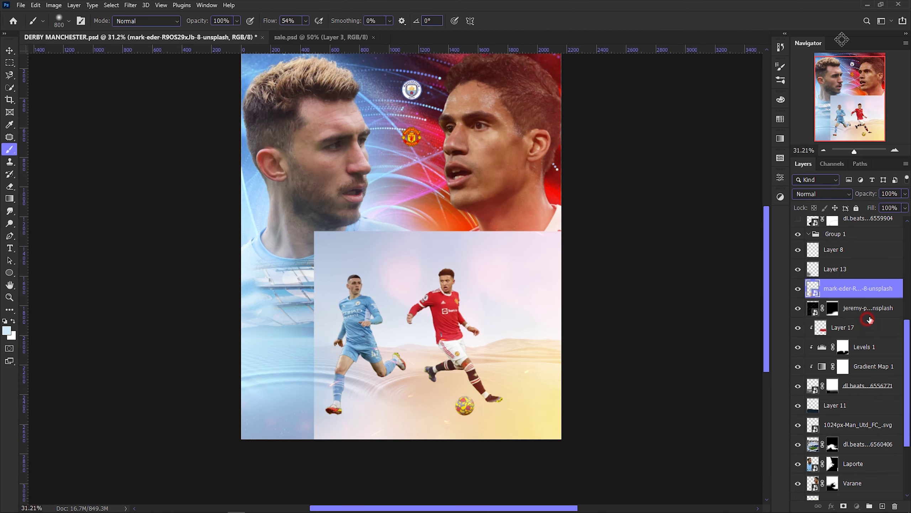
key("x")
left_click_drag(378, 357, 485, 273)
left_click_drag(340, 258, 520, 287)
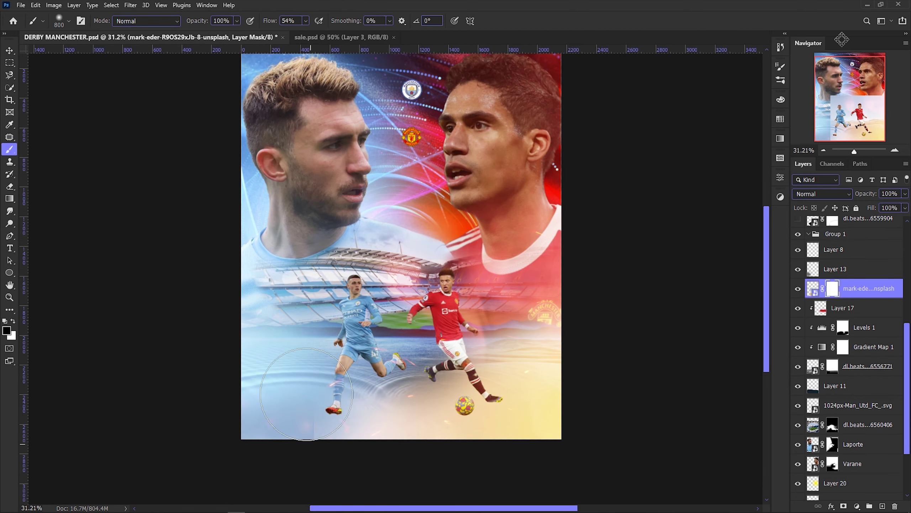
left_click_drag(306, 394, 387, 423)
Enlarge the mountain photo and restore it near the players and neck with white.
key("ctrl+t")
left_click_drag(566, 237, 592, 215)
key("Return")
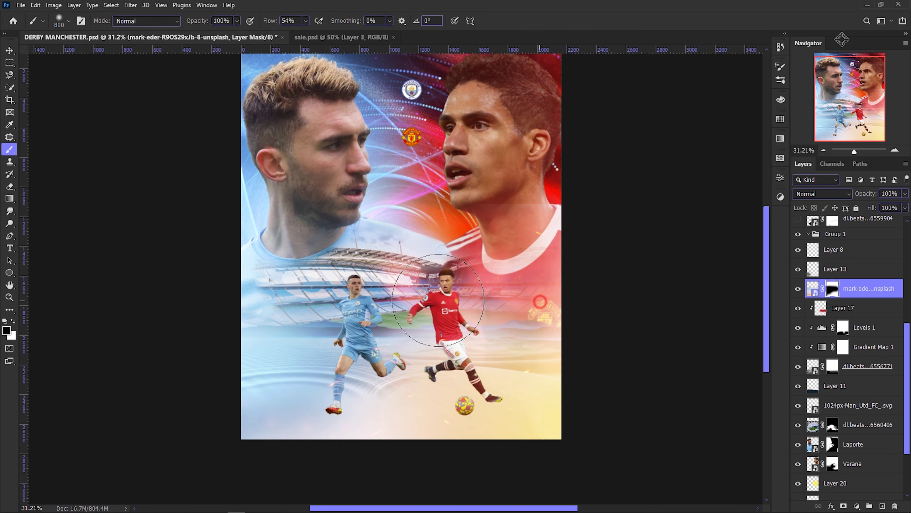
key("x")
left_click_drag(463, 421, 522, 383)
mouse_move(549, 215)
left_mouse_down()
mouse_move(341, 201)
mouse_move(591, 203)
left_mouse_up()
key("x")
Try blend modes without changing them, and move the mountain photo below, then back above, Layer 17.
scroll(543, 292, "down", 1)
left_click(821, 195)
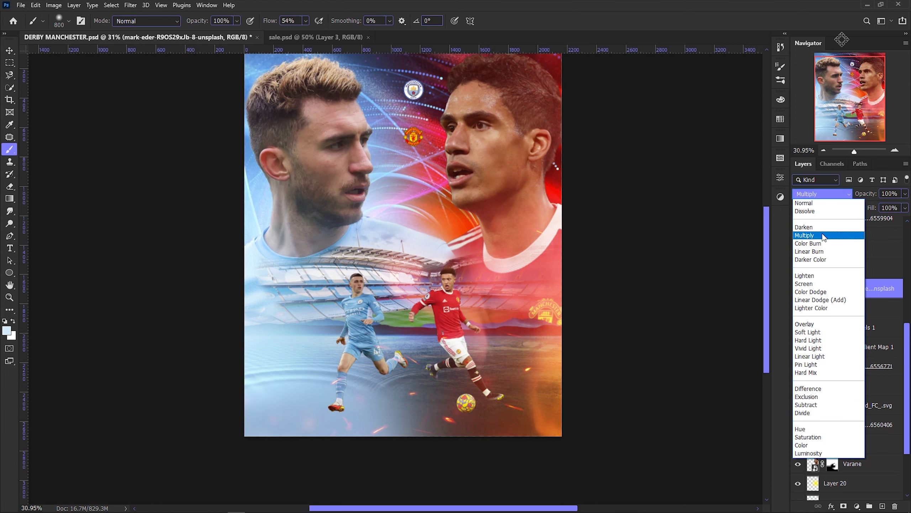
left_click(687, 21)
left_click(828, 310)
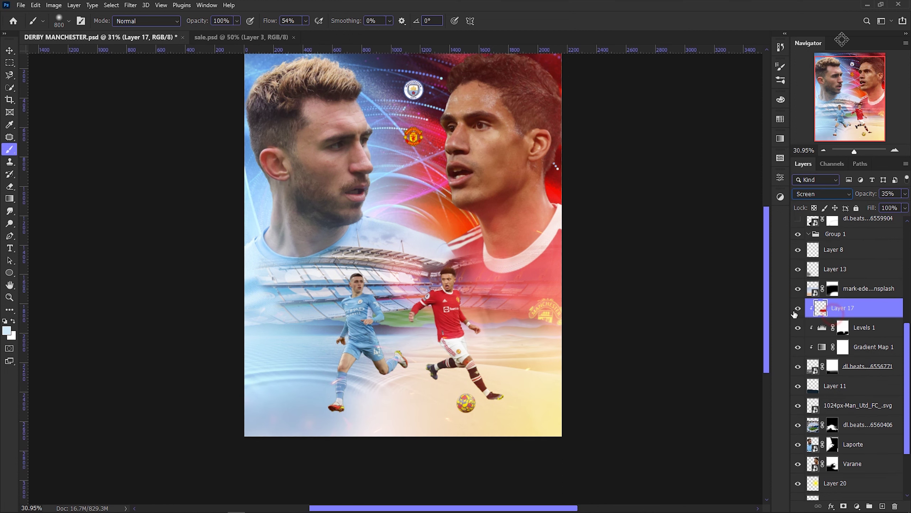
left_click_drag(825, 289, 825, 375)
scroll(637, 375, "up", 2)
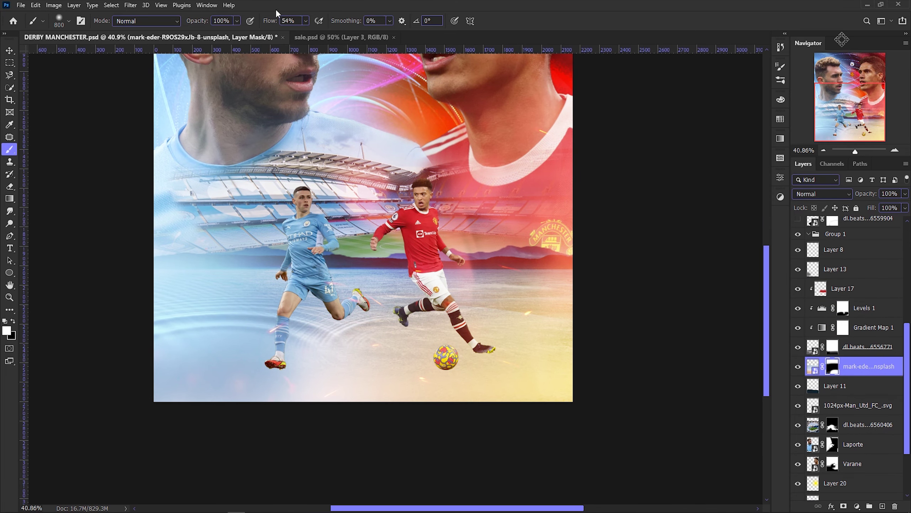
left_click(527, 334)
left_click_drag(860, 285, 860, 280)
scroll(444, 304, "up", 2)
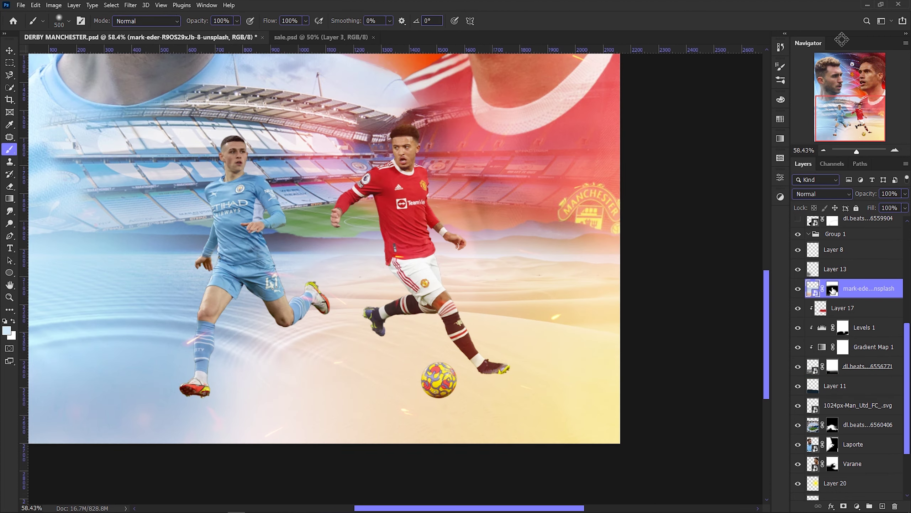
Shift the mountain photo down and to the right with Free Transform.
key("ctrl+t")
left_click_drag(468, 391, 488, 413)
key("Return")
key("b")
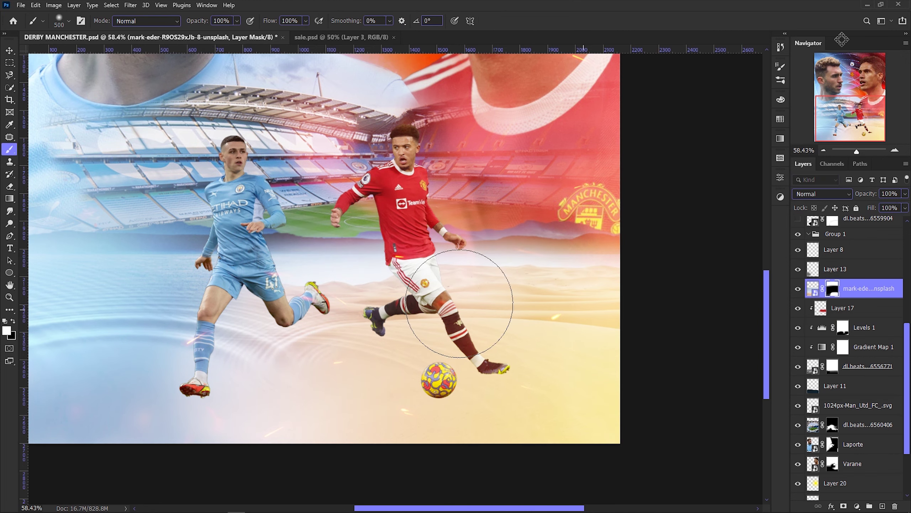
scroll(449, 258, "up", 1)
scroll(494, 280, "down", 3)
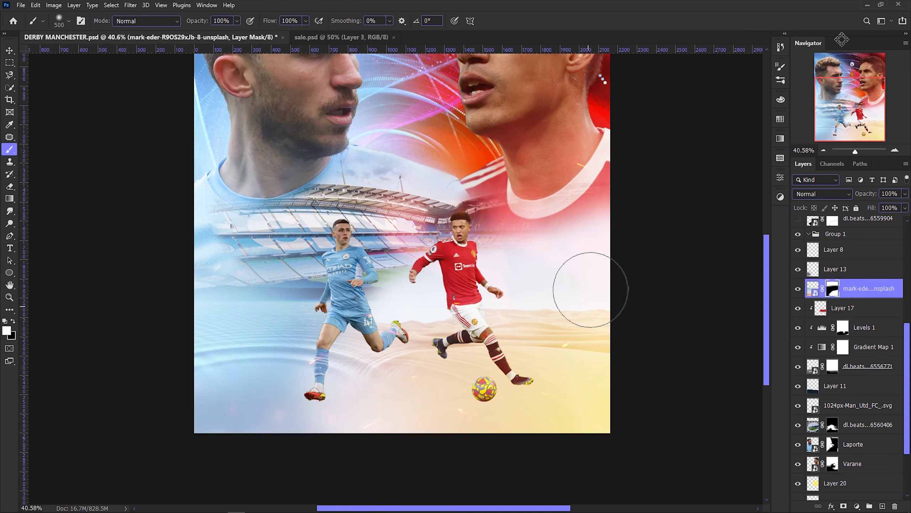
Invert the mountain photo's mask and paint to reveal the red stadium on the right.
key("ctrl+i")
key("x")
mouse_move(560, 258)
left_mouse_down()
mouse_move(523, 280)
mouse_move(606, 353)
mouse_move(434, 351)
left_mouse_up()
key("x")
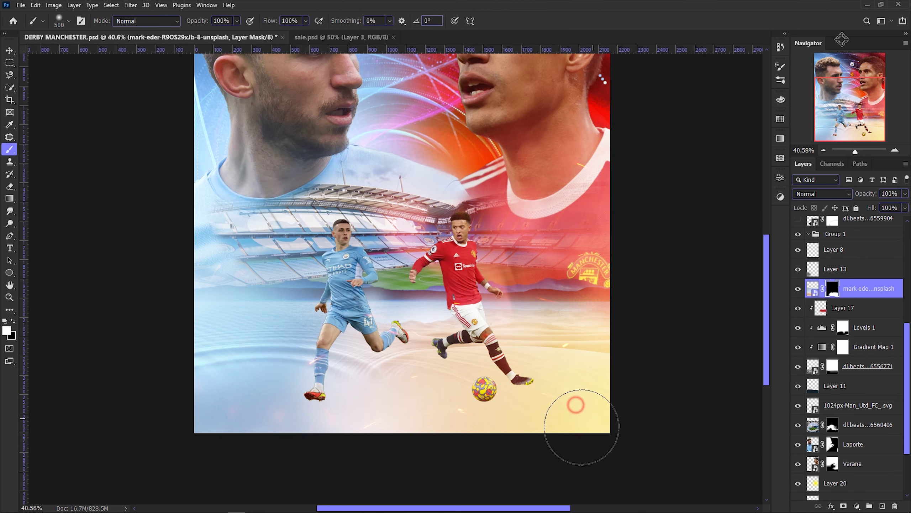
scroll(582, 427, "down", 4)
scroll(431, 252, "up", 2)
scroll(854, 363, "down", 2)
Set Layer 20 to Vivid Light blend mode at 49% opacity.
scroll(870, 413, "down", 2)
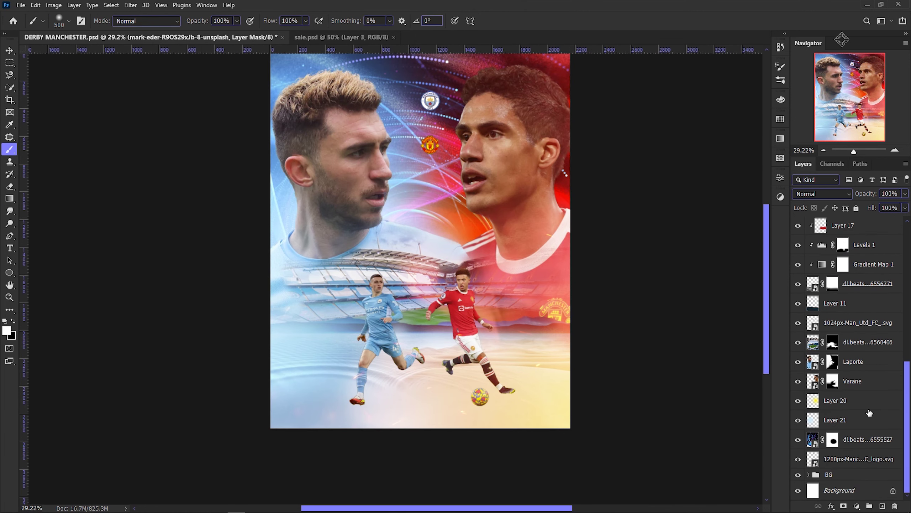
left_click(840, 402)
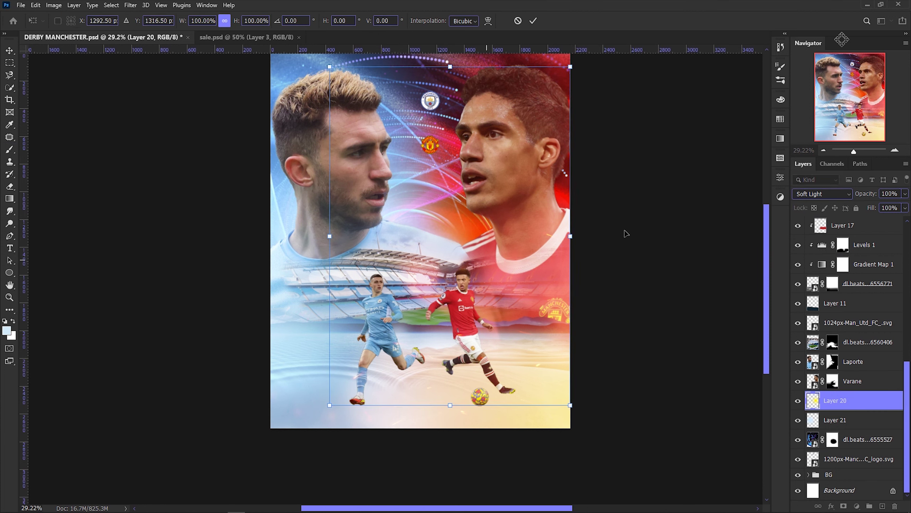
left_click(822, 194)
left_click(817, 349)
left_click_drag(905, 194, 881, 203)
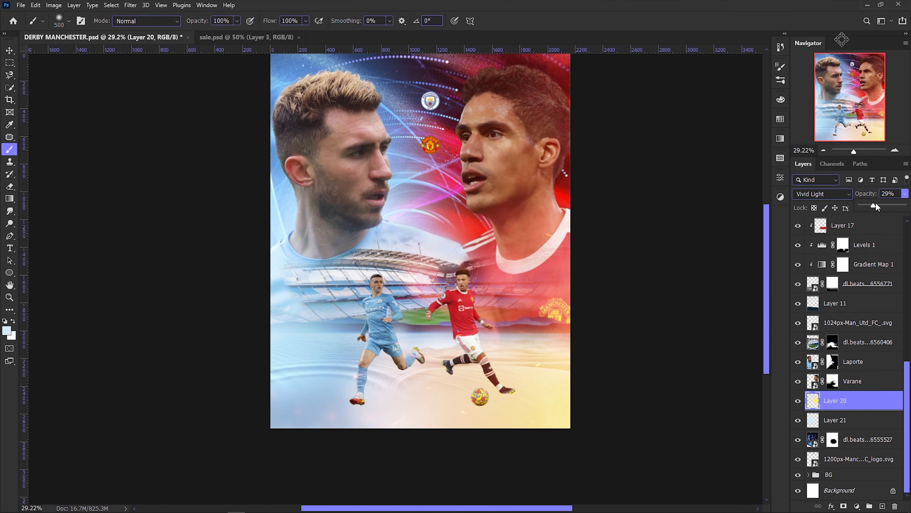
key("v")
Set the halo embers layer to Screen, shift it left, then delete it.
scroll(390, 412, "up", 5)
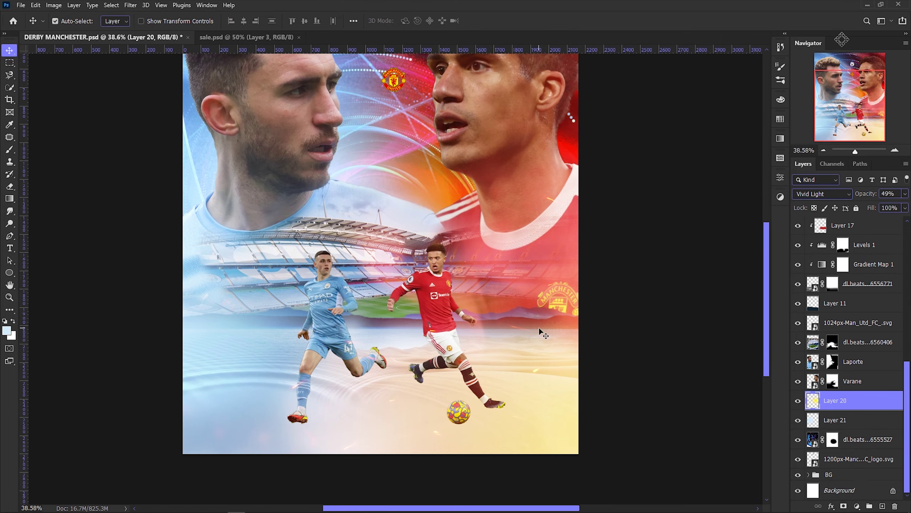
scroll(391, 411, "up", 2)
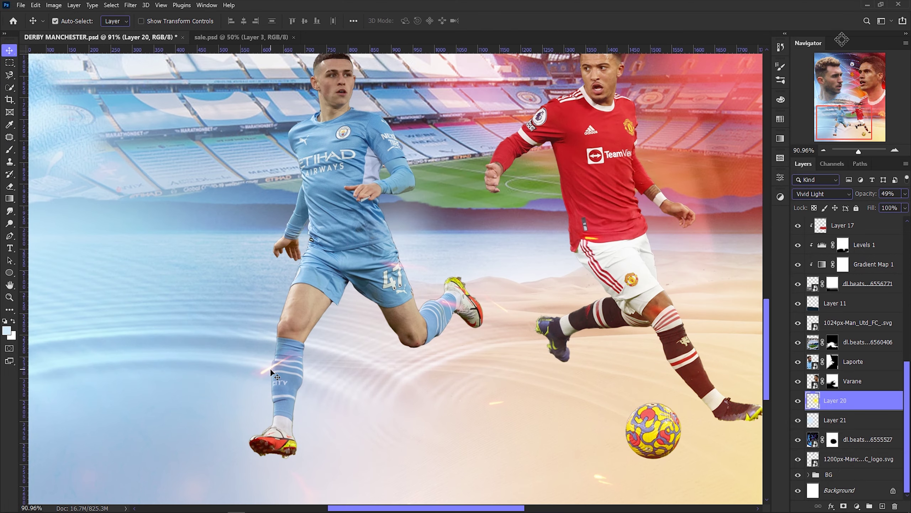
left_click(454, 311)
scroll(454, 311, "down", 3)
left_click(821, 194)
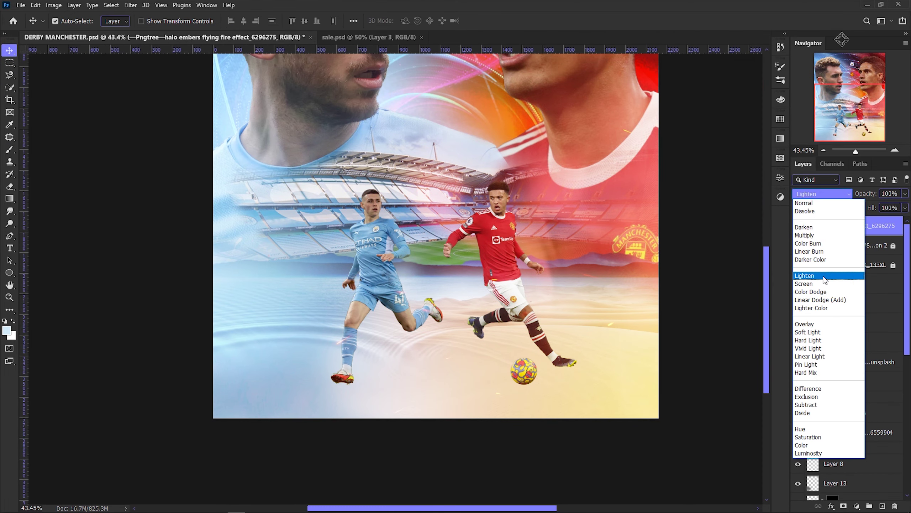
left_click(822, 284)
scroll(515, 258, "down", 3)
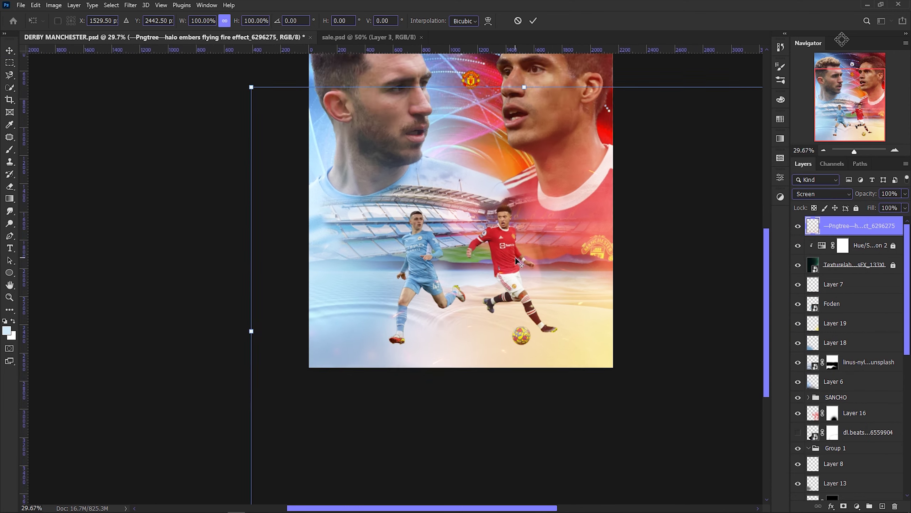
left_click_drag(631, 240, 578, 237)
scroll(577, 237, "up", 2)
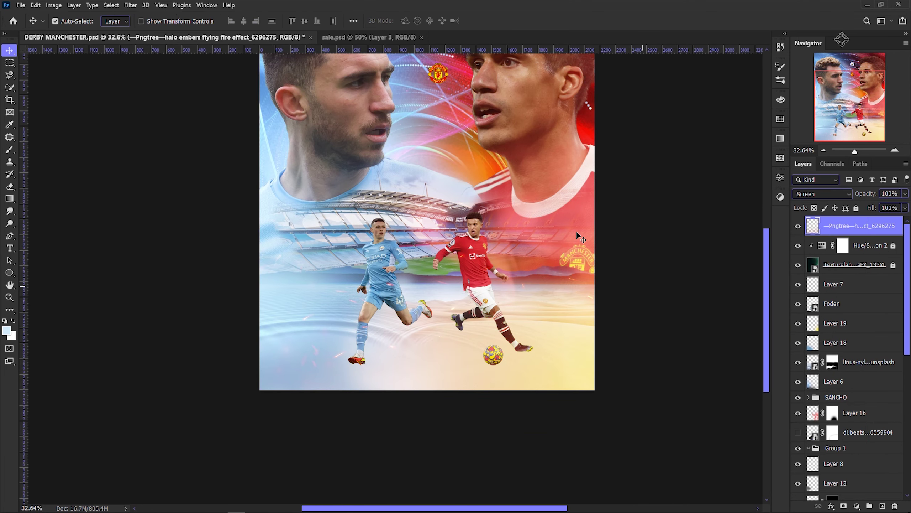
key("Delete")
Delete the Hue/Saturation 2 and Texturelabs texture layers.
left_click(799, 245)
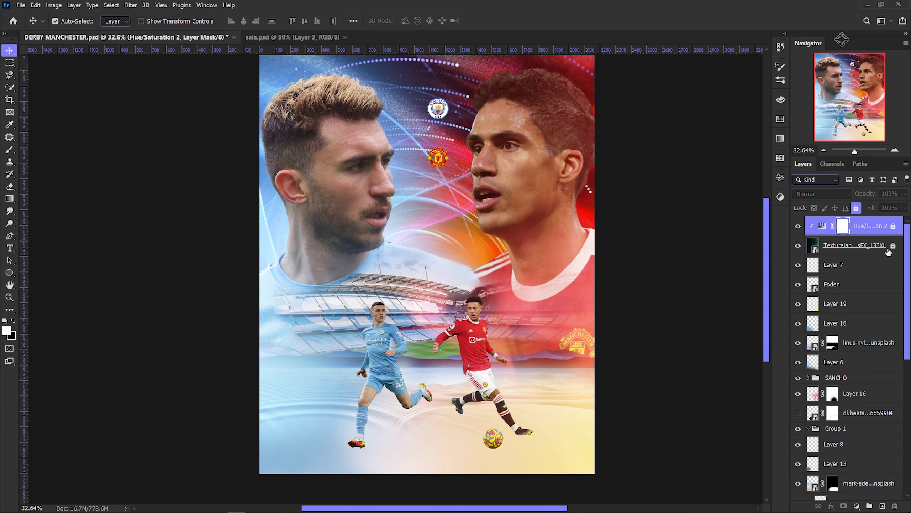
key("Delete")
key("Delete")
scroll(525, 483, "down", 1)
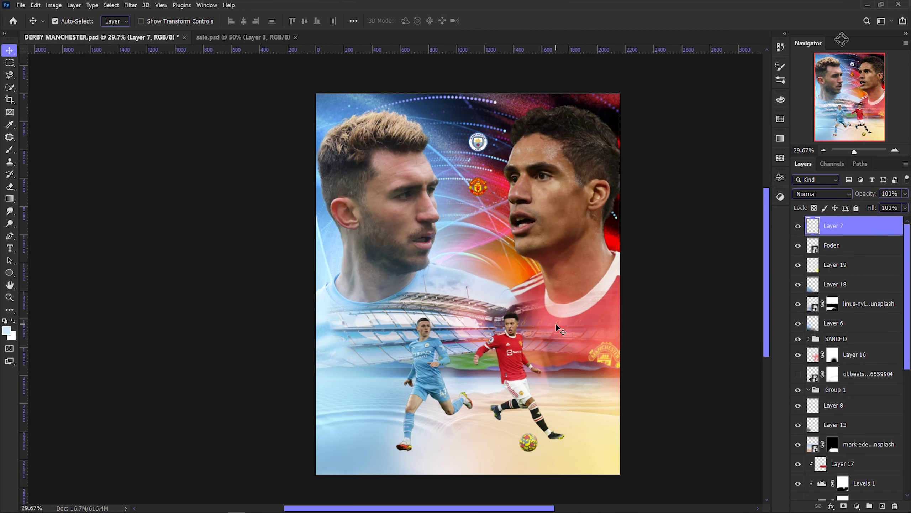
scroll(516, 465, "up", 1)
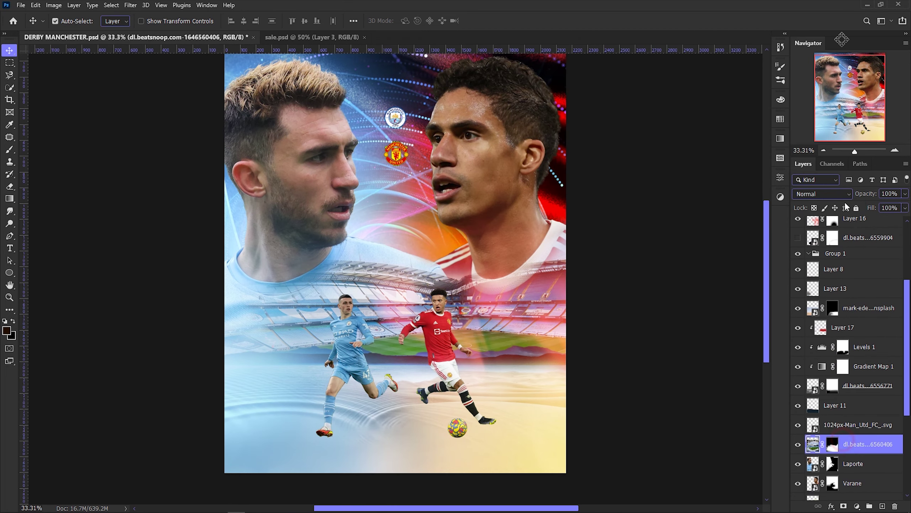
Select the Overlay photo layer, then the mountain photo layer.
left_click(716, 419)
scroll(854, 323, "up", 3)
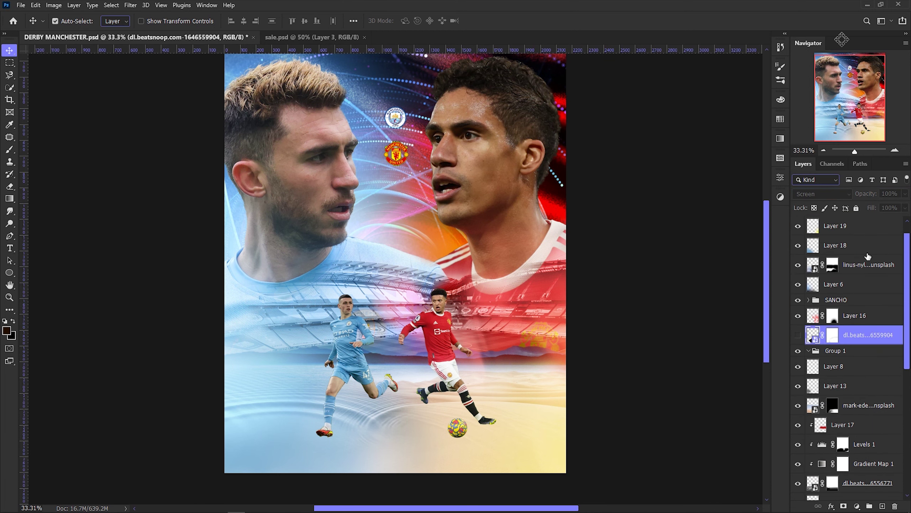
left_click(868, 265)
scroll(599, 433, "up", 2)
scroll(599, 432, "down", 2)
left_click(868, 404)
Add a colorized Hue/Saturation layer above the mountain photo with Saturation 90, Lightness -16.
left_click(857, 505)
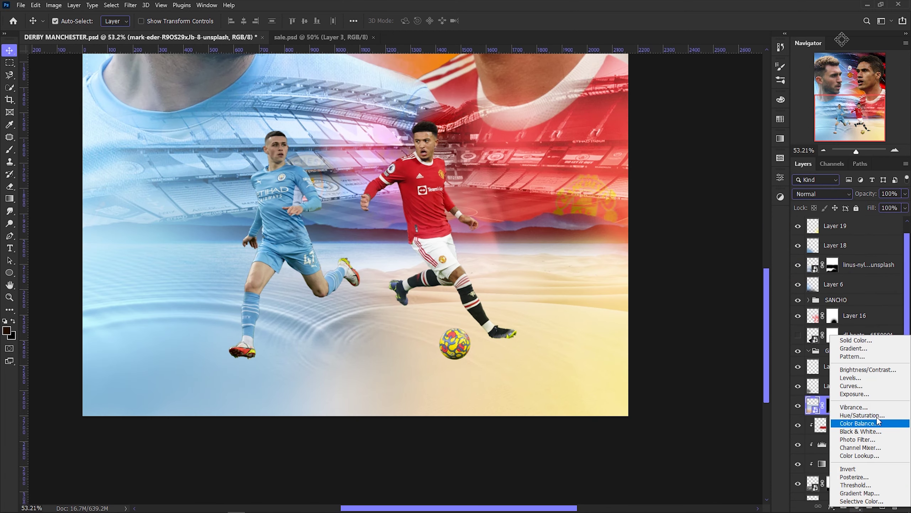
left_click(850, 423)
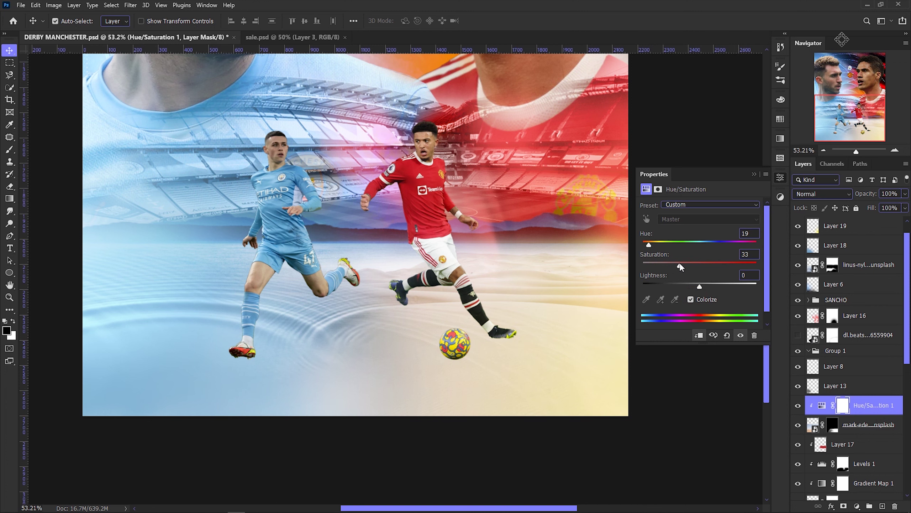
mouse_move(686, 266)
left_mouse_down()
mouse_move(737, 265)
mouse_move(692, 284)
left_mouse_up()
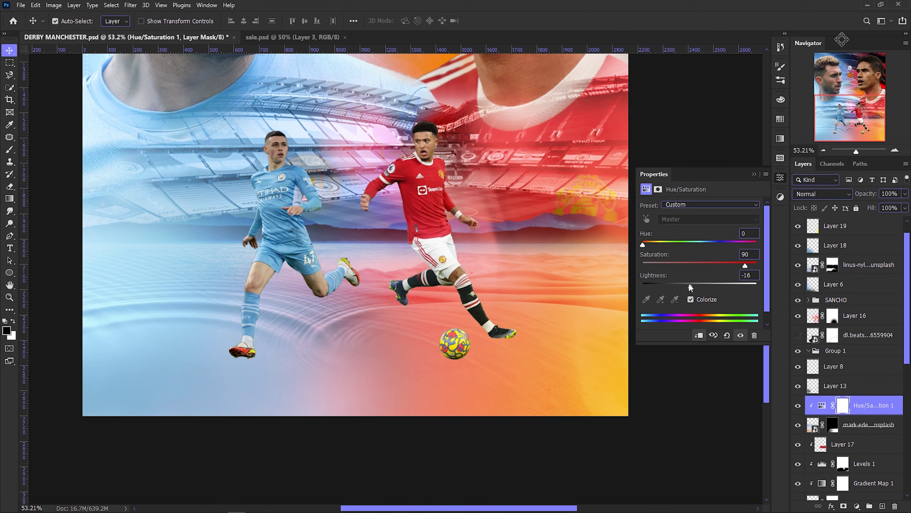
Make Layer 19 visible again and start transforming it.
left_click(620, 379)
scroll(540, 344, "down", 5)
left_click(798, 226)
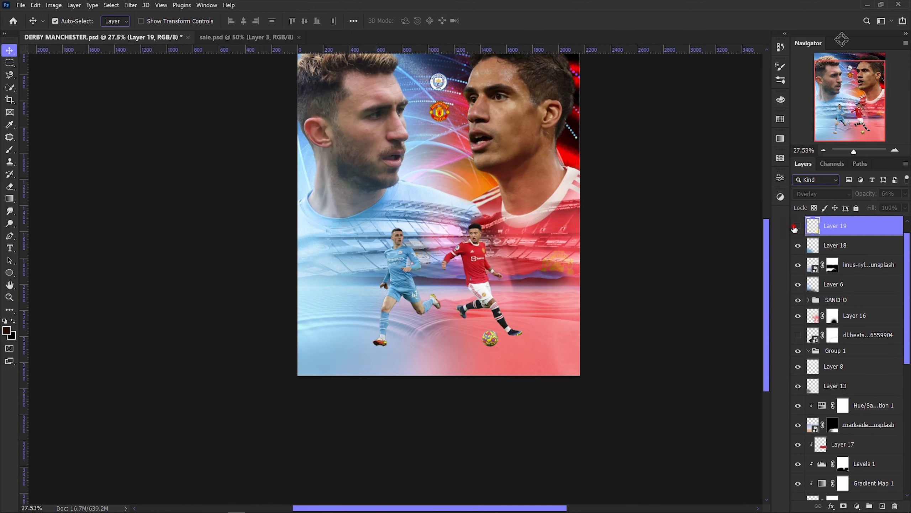
key("ctrl+t")
scroll(634, 199, "down", 1)
Commit Layer 19's transform and move the Manchester City logo layer up the stack.
key("Return")
scroll(458, 316, "up", 1)
scroll(459, 317, "up", 3)
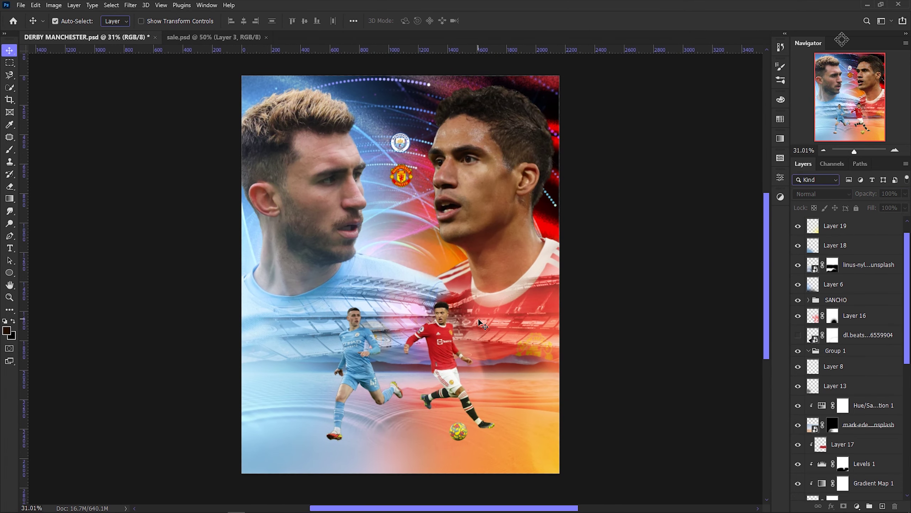
scroll(807, 362, "down", 5)
left_click(861, 401)
key("ctrl+bracketright")
key("ctrl+bracketright")
key("ctrl+bracketright")
key("ctrl+bracketright")
key("ctrl+bracketright")
Delete the hidden photo layer.
scroll(823, 420, "up", 3)
scroll(852, 399, "up", 3)
left_click(852, 355)
key("Delete")
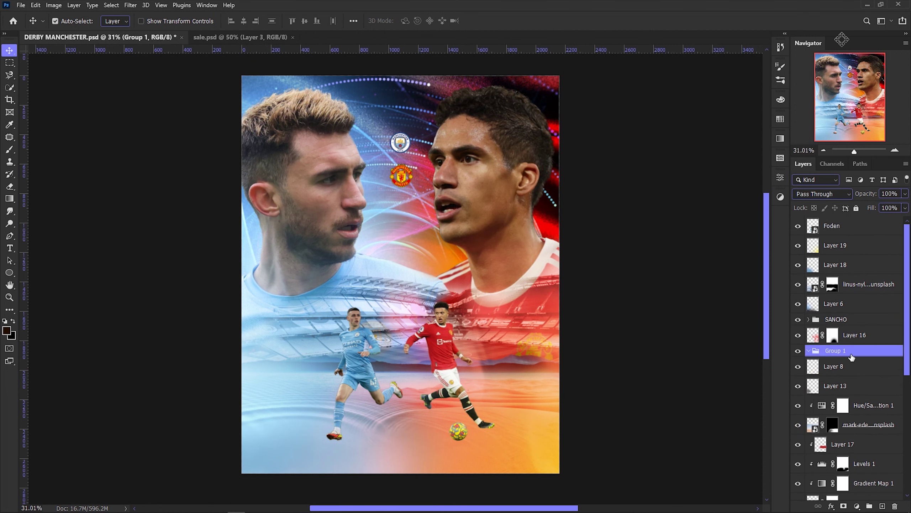
Group Layer 19 down through Layer 6 into Group 2.
left_click(845, 311)
left_click(857, 248, "shift")
key("ctrl+g")
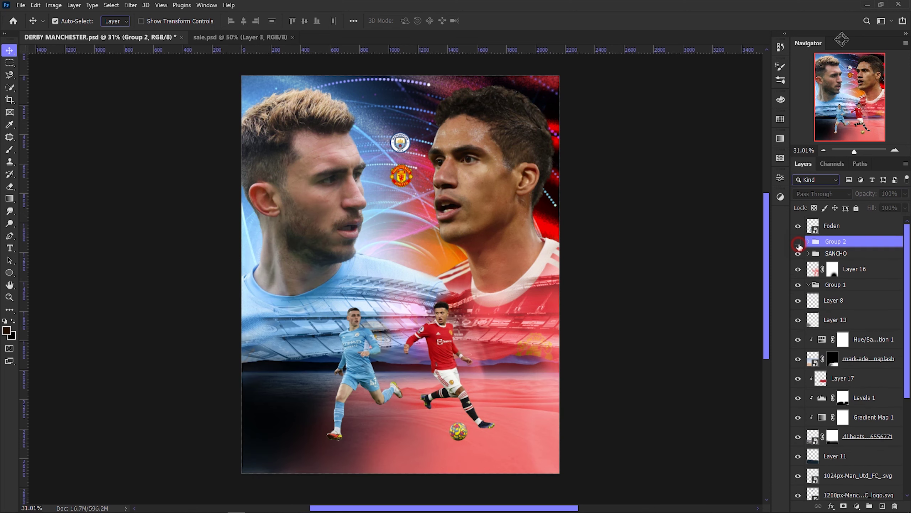
scroll(876, 350, "down", 5)
Group the gradient map layers into a Mountain folder, then group Hue/Saturation with the mountain photo.
left_click(884, 246)
left_click(868, 284, "shift")
key("ctrl+g")
type("ountain")
key("Return")
left_click(868, 291)
key("ctrl+g")
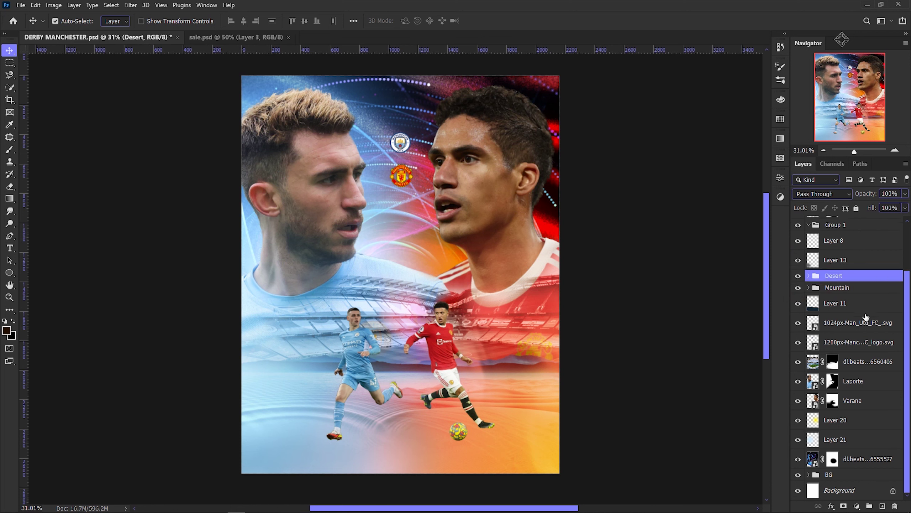
Lock Layer 19, target Layer 16's mask, and switch to the Brush tool.
scroll(448, 395, "up", 2)
left_click(447, 394)
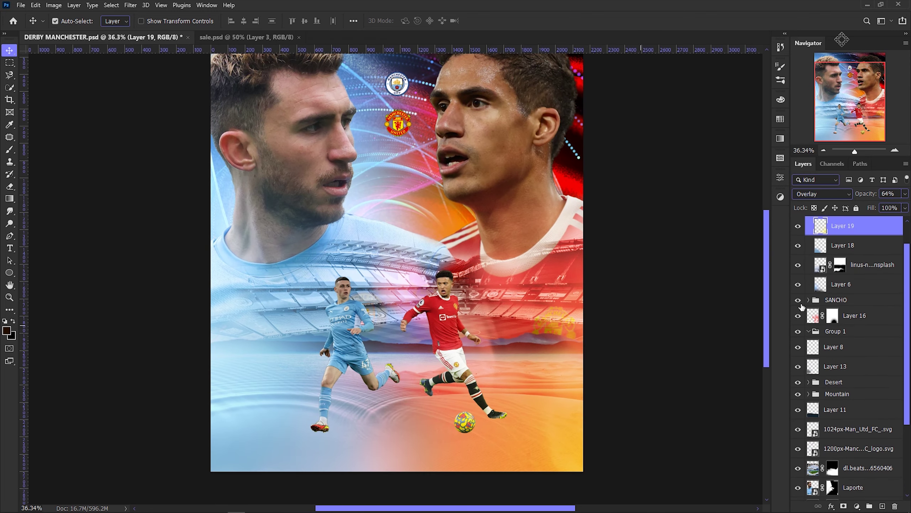
left_click(856, 209)
left_click(798, 349)
left_click(838, 350)
key("b")
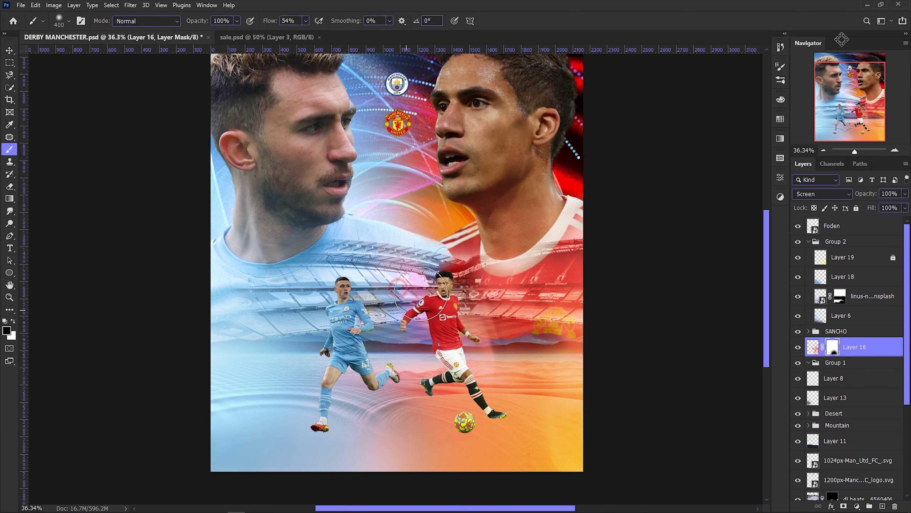
scroll(392, 375, "down", 2)
scroll(419, 380, "up", 4)
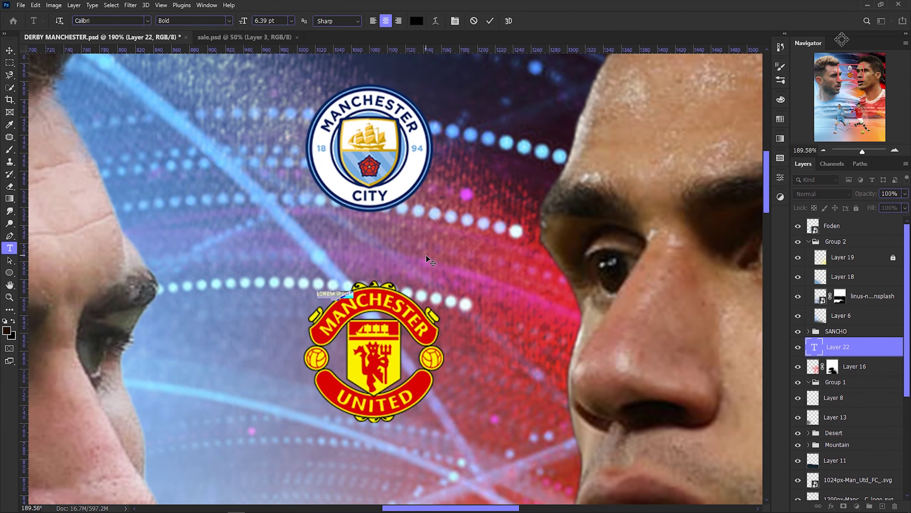
type("VS")
Commit the VS text and position it between the two crests.
left_click(490, 20)
left_click(416, 21)
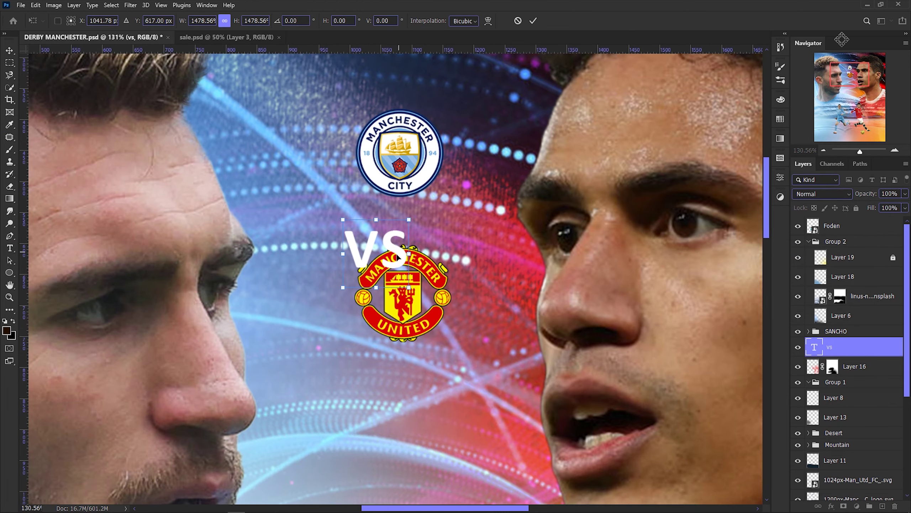
left_click_drag(398, 257, 428, 244)
key("Return")
Set the VS text font to Hanson Bold.
left_click(781, 177)
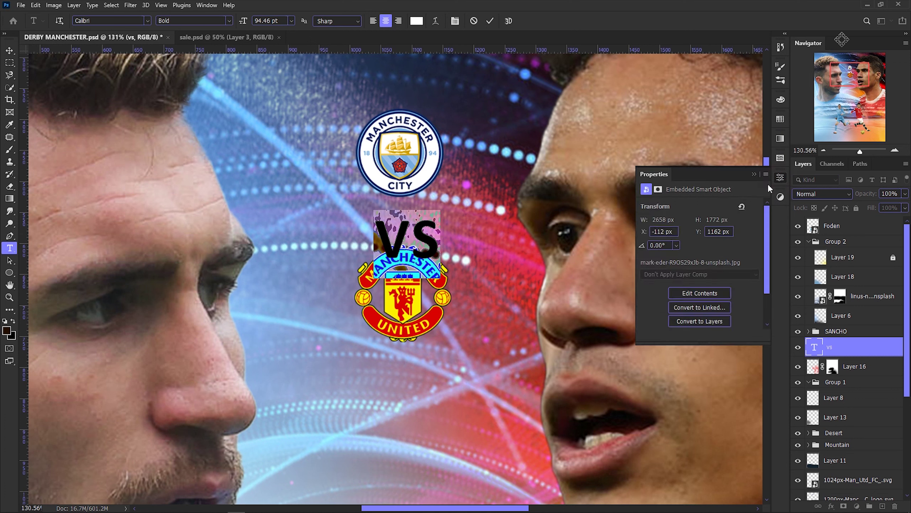
left_click(742, 233)
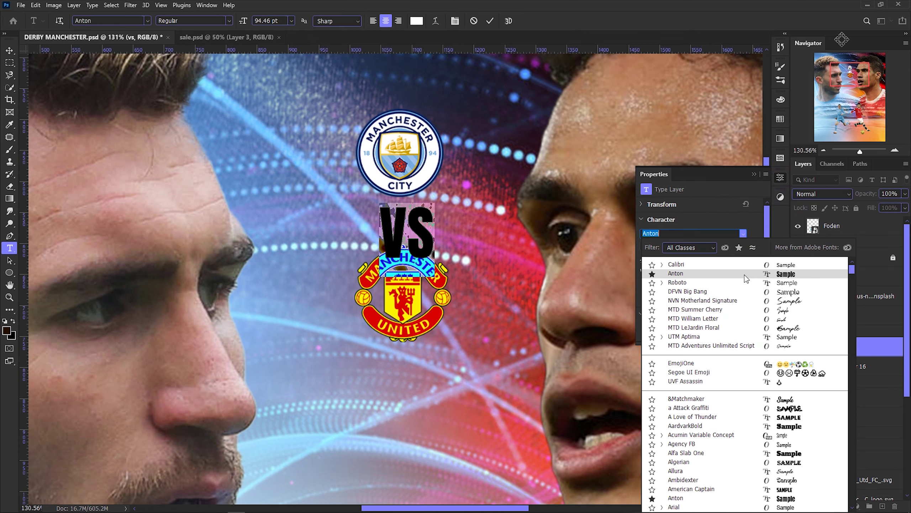
left_click(745, 275)
type("mo")
key("BackSpace")
key("BackSpace")
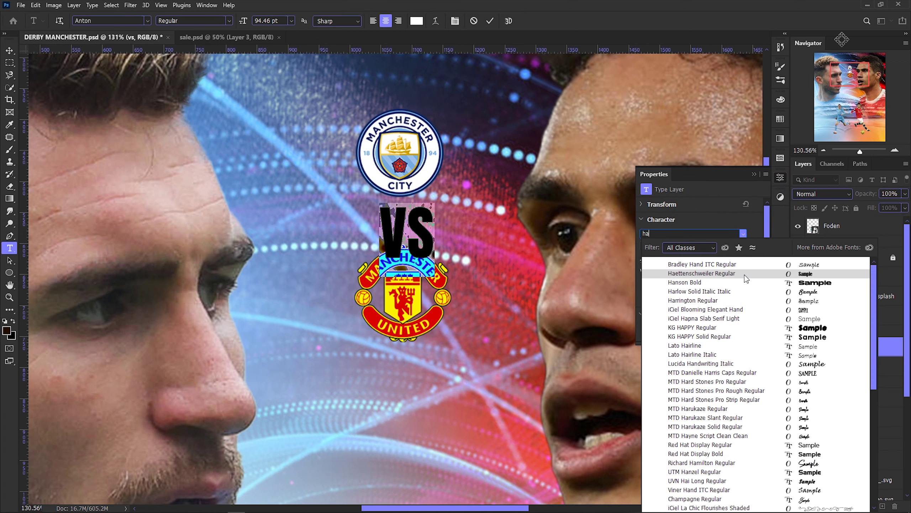
type("han")
left_click(744, 275)
left_click(489, 20)
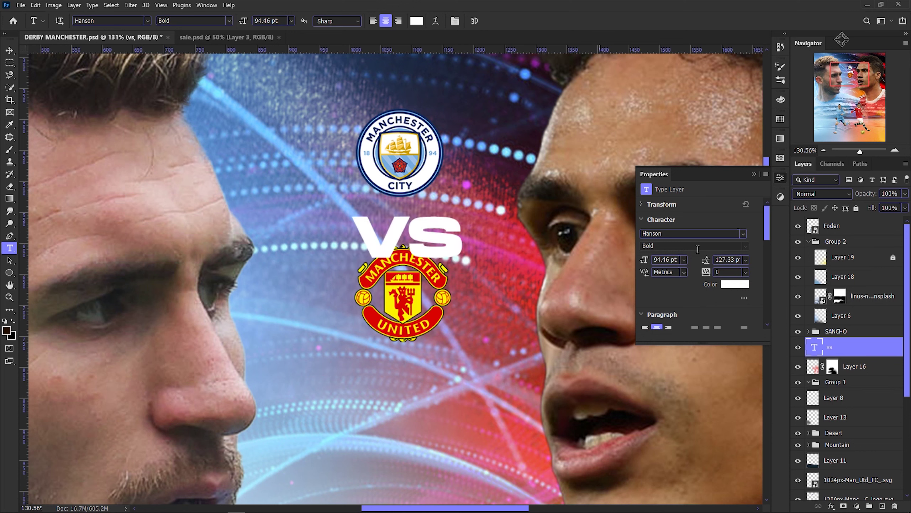
Scale the VS text down to about 59 pt.
key("ctrl+t")
mouse_move(456, 235)
left_mouse_down()
mouse_move(435, 252)
mouse_move(421, 309)
left_mouse_up()
key("Return")
Select the Manchester United crest and VS layers together for transforming.
key("v")
left_click(421, 266)
left_click(413, 251, "shift")
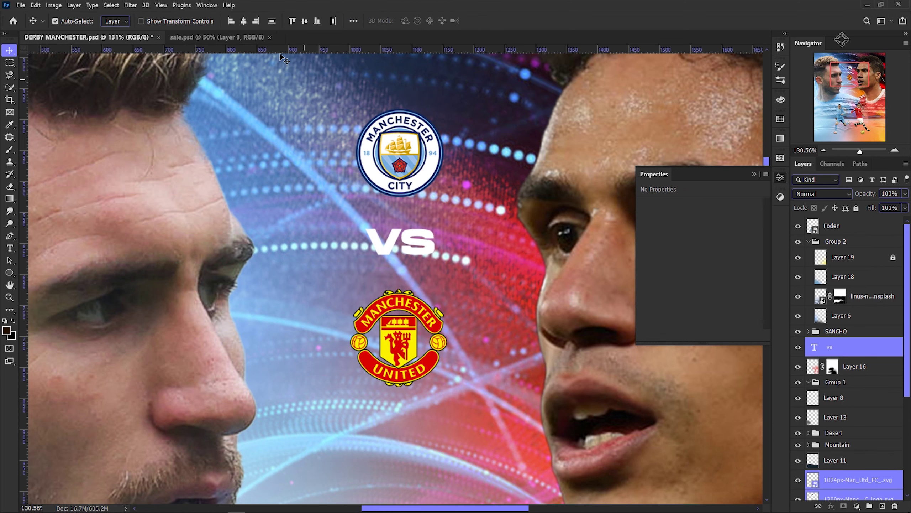
scroll(413, 253, "down", 2)
scroll(413, 253, "down", 3)
key("ctrl+t")
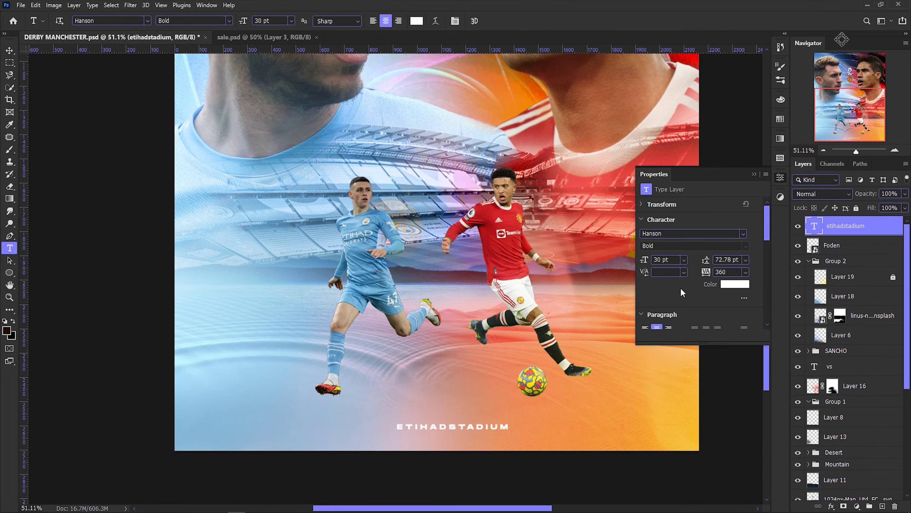
Shrink the ETIHADSTADIUM text to about 24.6 pt.
key("ctrl+t")
left_click_drag(512, 423, 477, 428)
key("Return")
scroll(476, 427, "down", 2)
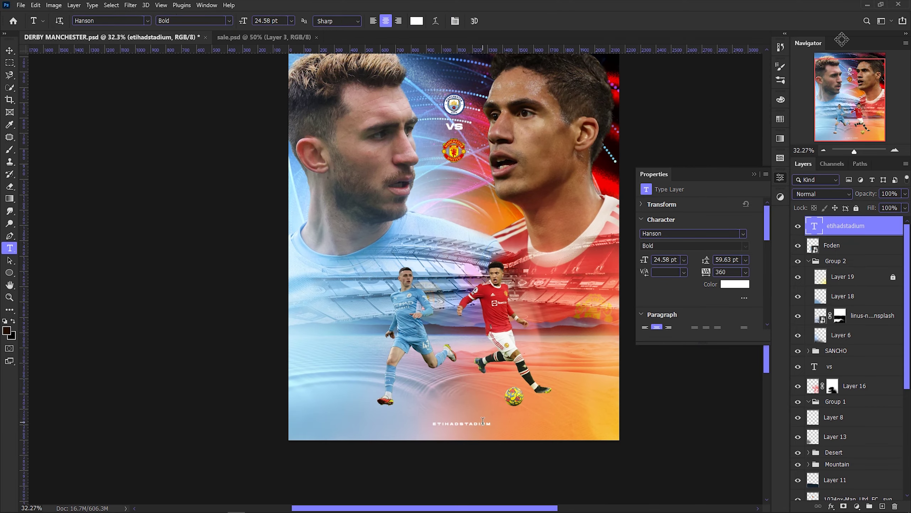
scroll(476, 434, "up", 2)
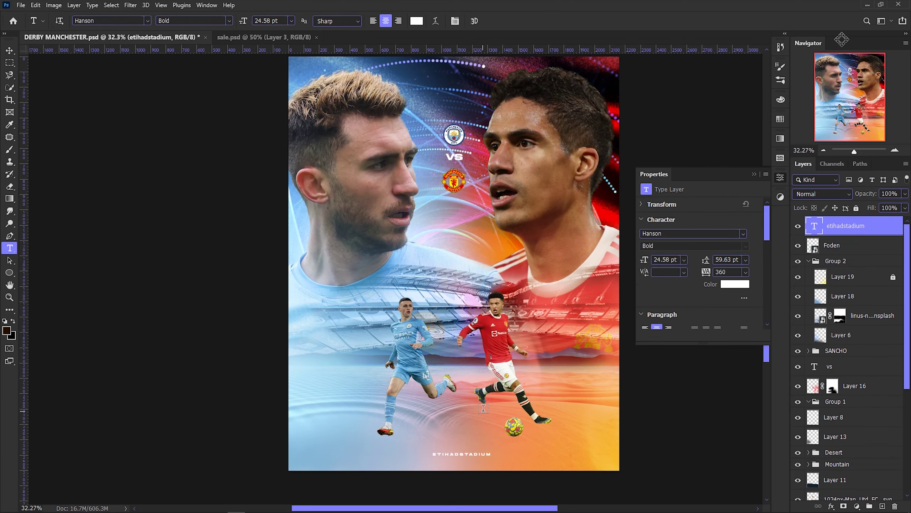
Set the ETIHADSTADIUM font to Monument Extended Regular.
double_click(486, 454)
left_click(682, 233)
type("Montserrat")
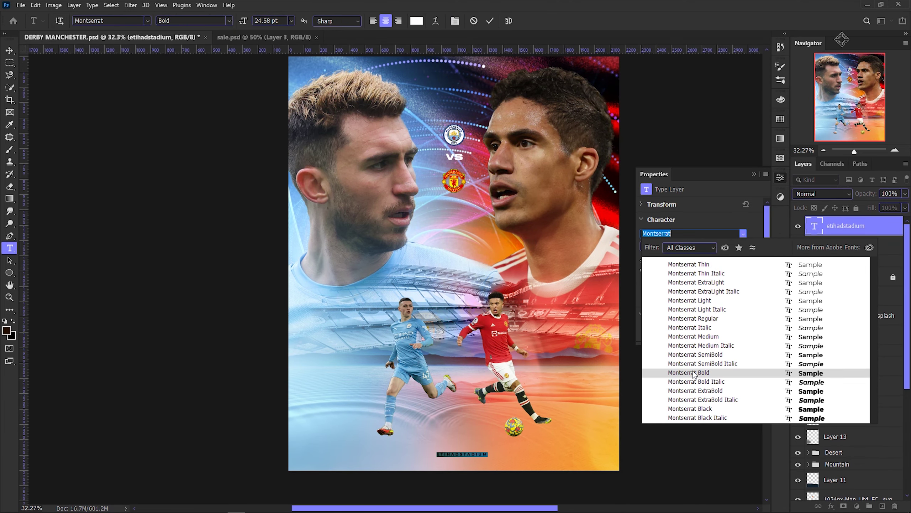
left_click(690, 409)
scroll(477, 496, "up", 5)
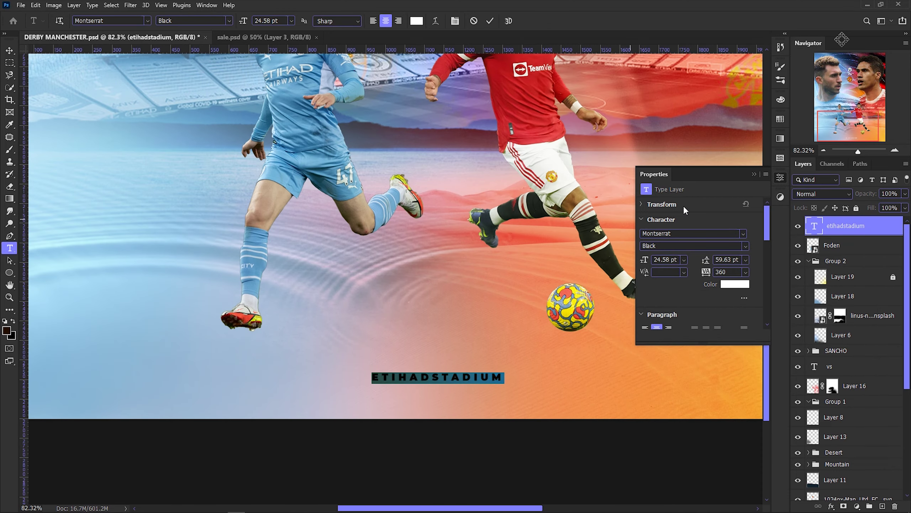
left_click(682, 233)
type("Monument Extended")
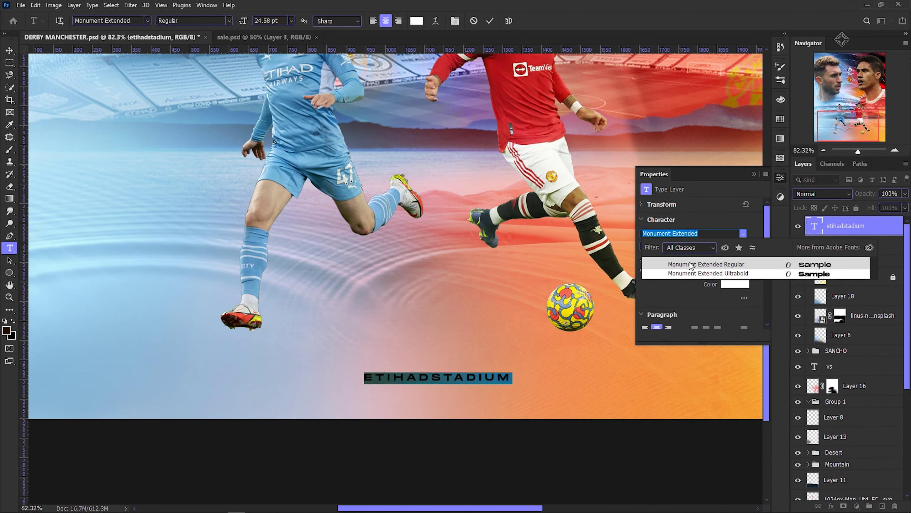
left_click(691, 264)
key("ctrl+Return")
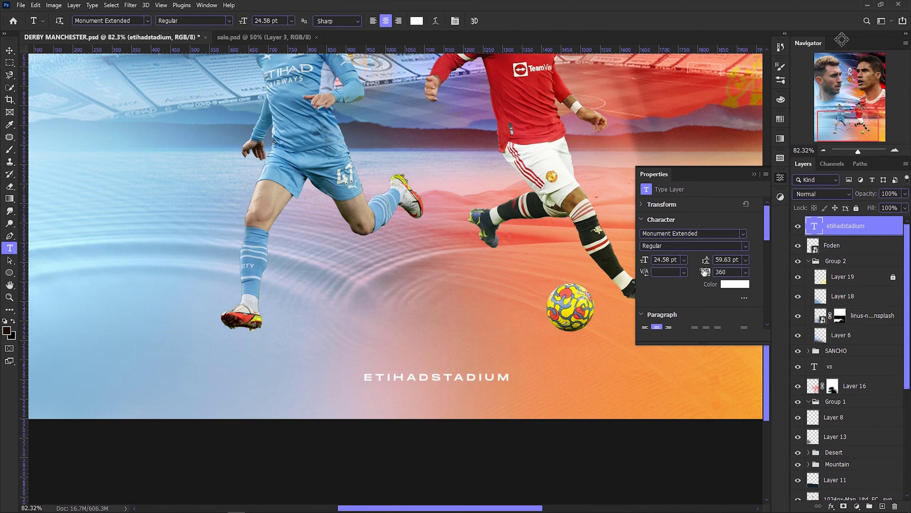
Centre the ETIHADSTADIUM text near the poster's bottom edge.
key("v")
left_click_drag(442, 380, 430, 377)
scroll(430, 377, "down", 5)
left_click_drag(476, 403, 475, 403)
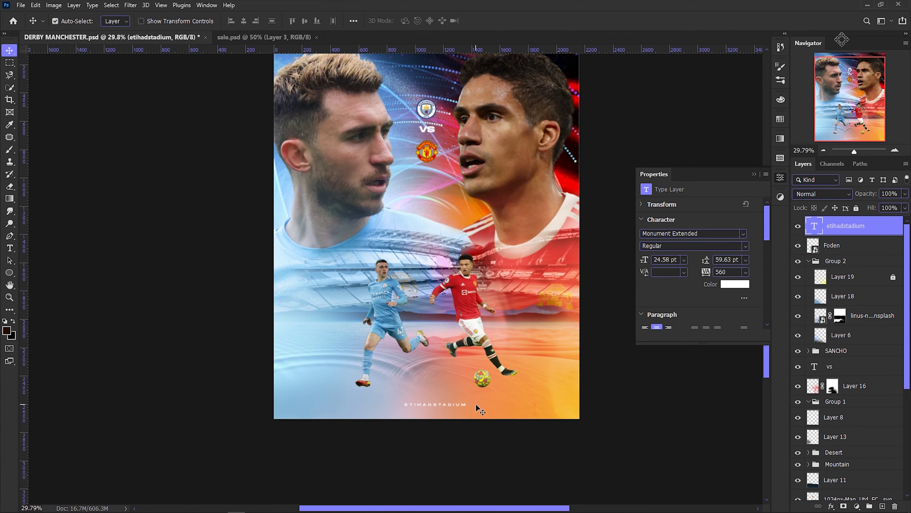
scroll(463, 245, "up", 2)
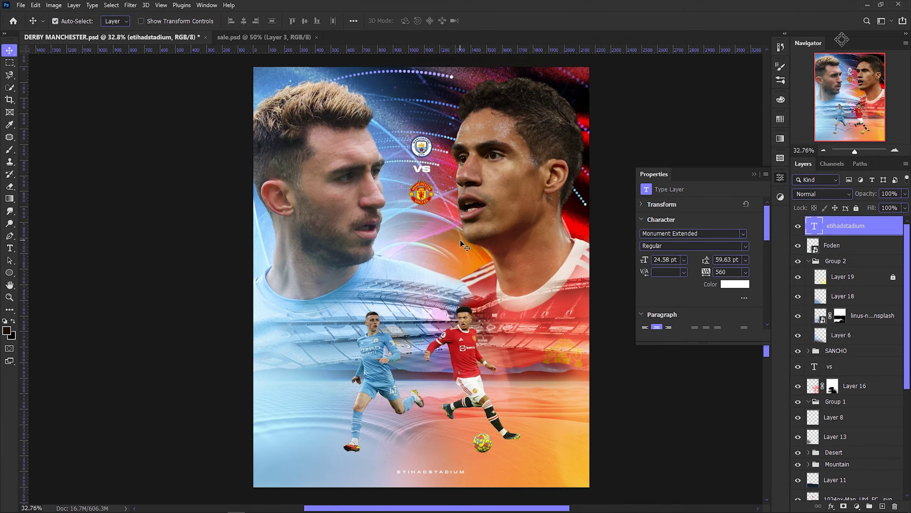
Place the Premier League logo, scaled down, in the poster's bottom-right corner.
left_click_drag(588, 210, 454, 235)
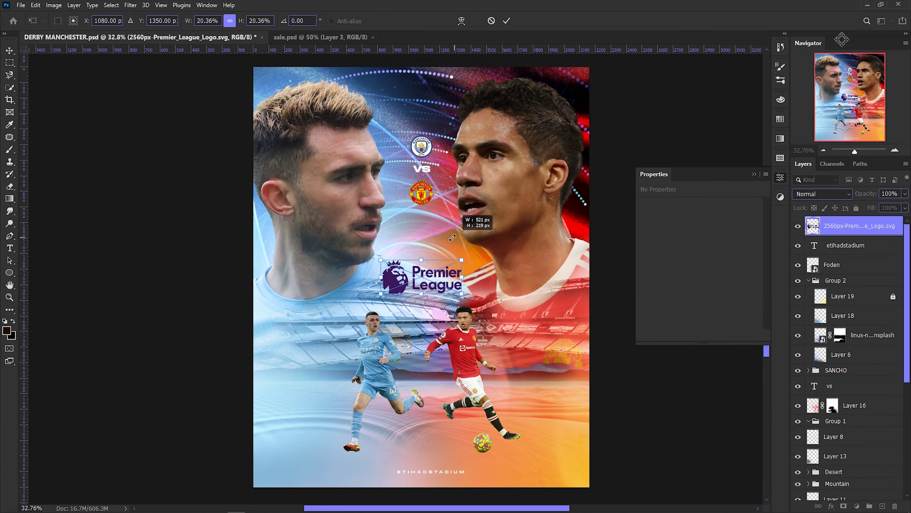
mouse_move(439, 275)
left_mouse_down()
mouse_move(550, 462)
mouse_move(440, 458)
left_mouse_up()
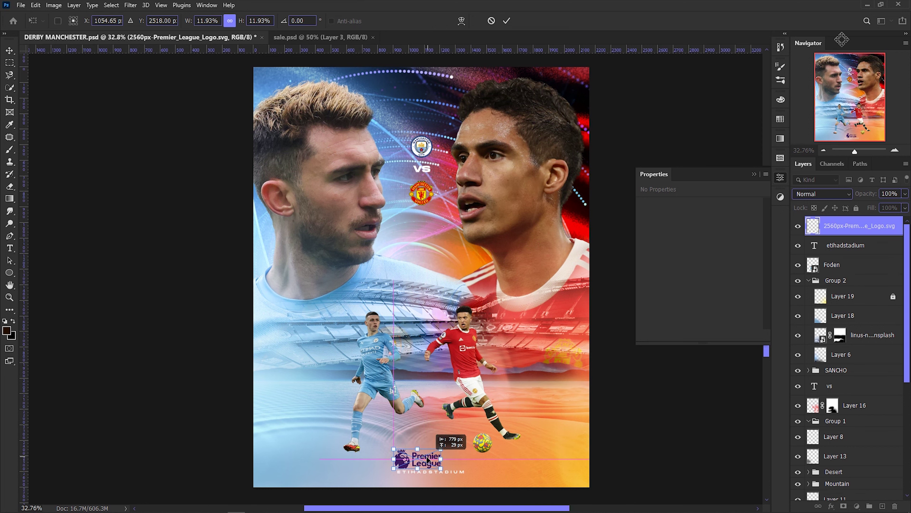
left_click_drag(441, 458, 577, 467)
key("Return")
Change the VS text font to Monument Extended Ultrabold.
left_click(462, 471)
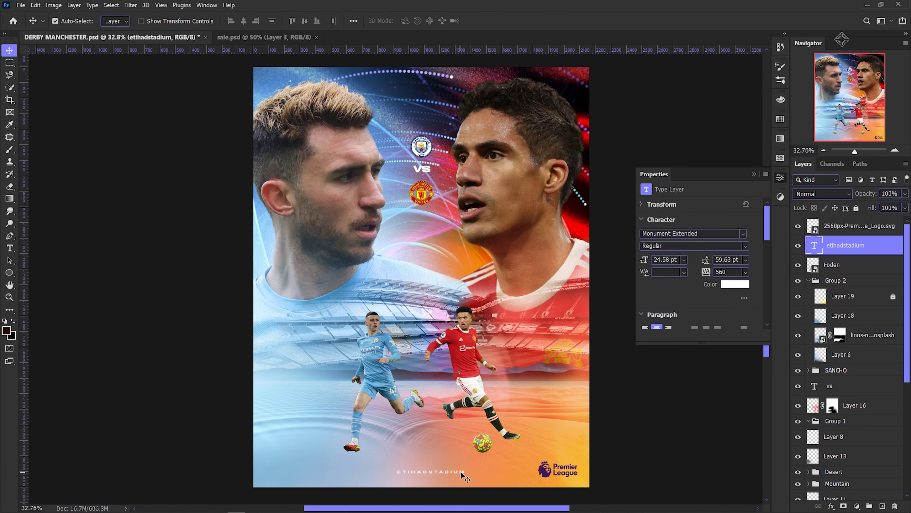
left_click(422, 169, "shift")
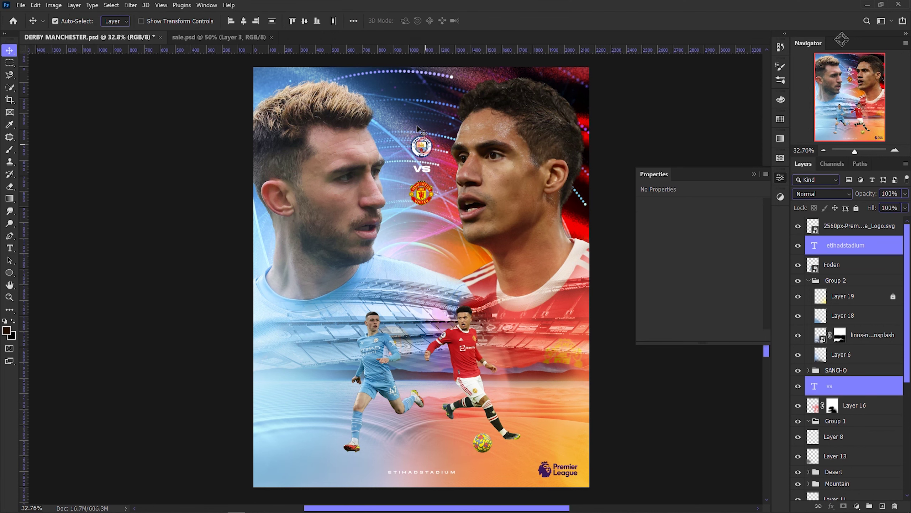
left_click(422, 169)
scroll(421, 168, "up", 5)
double_click(402, 222)
left_click(743, 233)
left_click(715, 265)
left_click(490, 21)
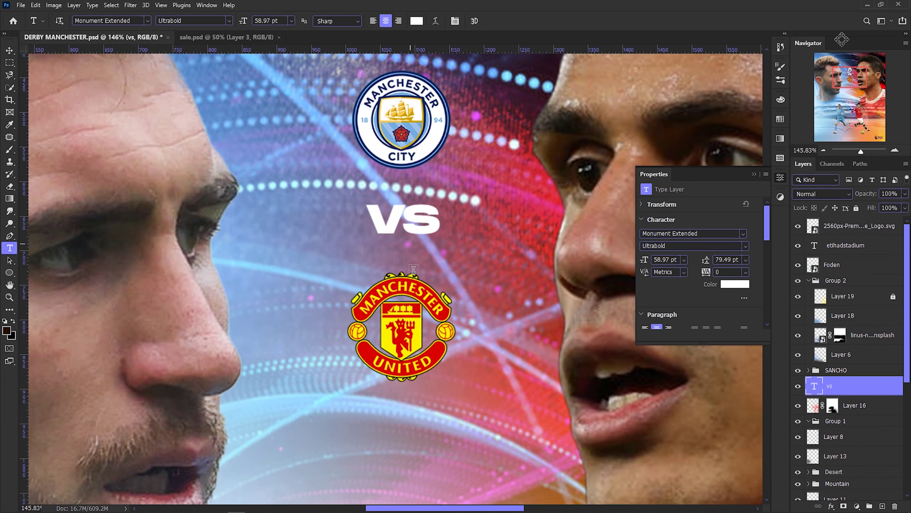
Select the United crest, VS and ETIHADSTADIUM layers, then fit the poster on screen.
key("v")
left_click(433, 224)
left_click_drag(520, 258, 519, 445)
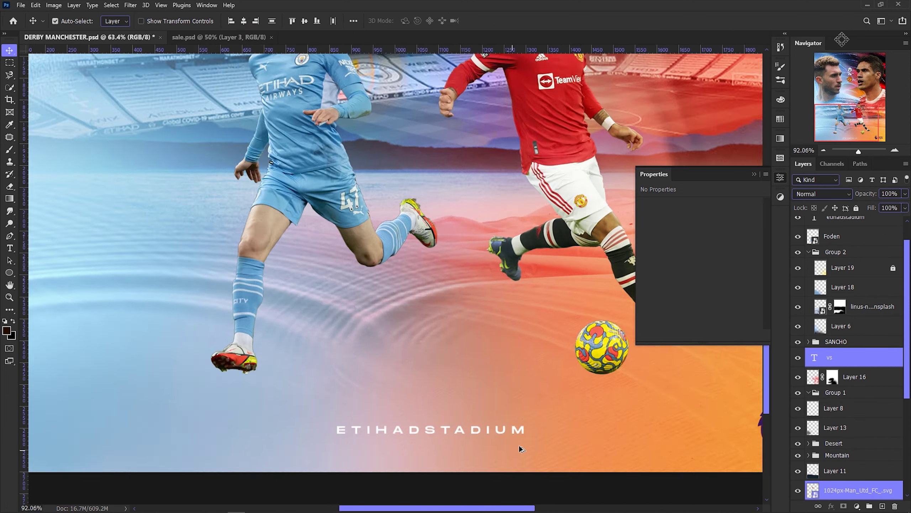
left_click(516, 420, "shift")
key("ctrl+0")
Expand the SANCHO group and select the Sancho layer.
left_click(591, 351)
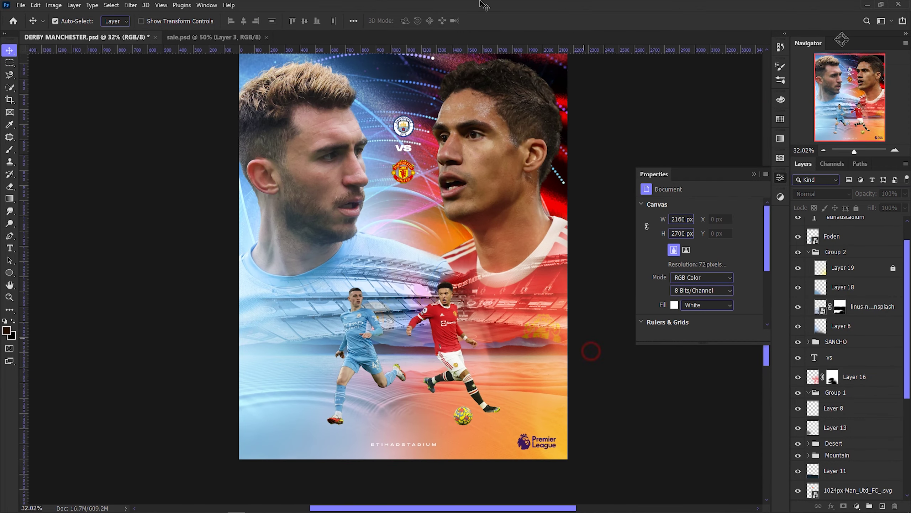
scroll(383, 303, "up", 2)
left_click(427, 325)
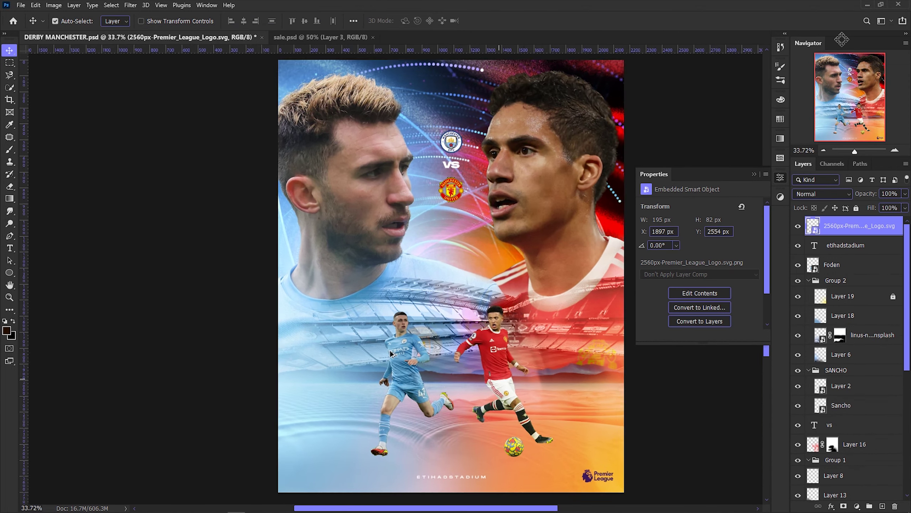
scroll(837, 372, "down", 1)
left_click(841, 386)
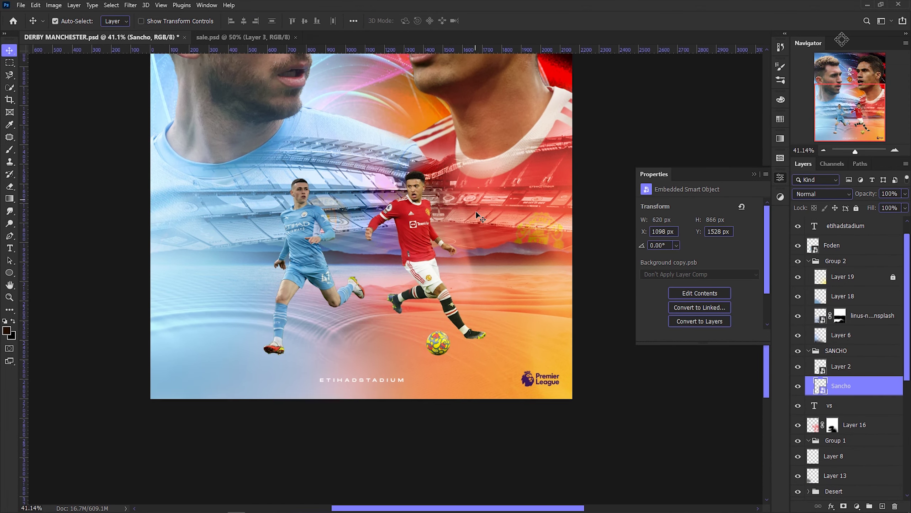
scroll(481, 223, "down", 2)
Apply a Camera Raw filter to Sancho with shadows +17 and boosted contrast and clarity.
key("ctrl+shift+a")
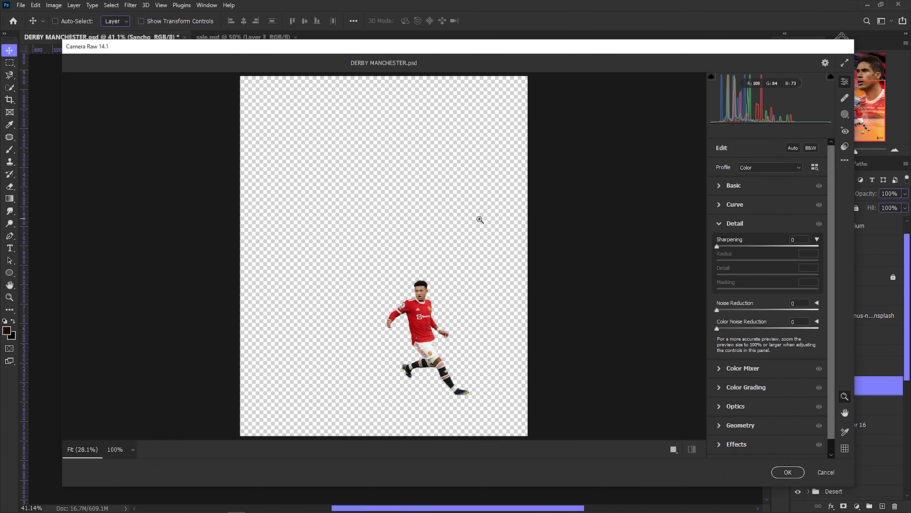
left_click(732, 185)
left_click(458, 301)
mouse_move(768, 302)
left_mouse_down()
mouse_move(794, 302)
mouse_move(776, 302)
mouse_move(778, 274)
left_mouse_up()
left_click(768, 289)
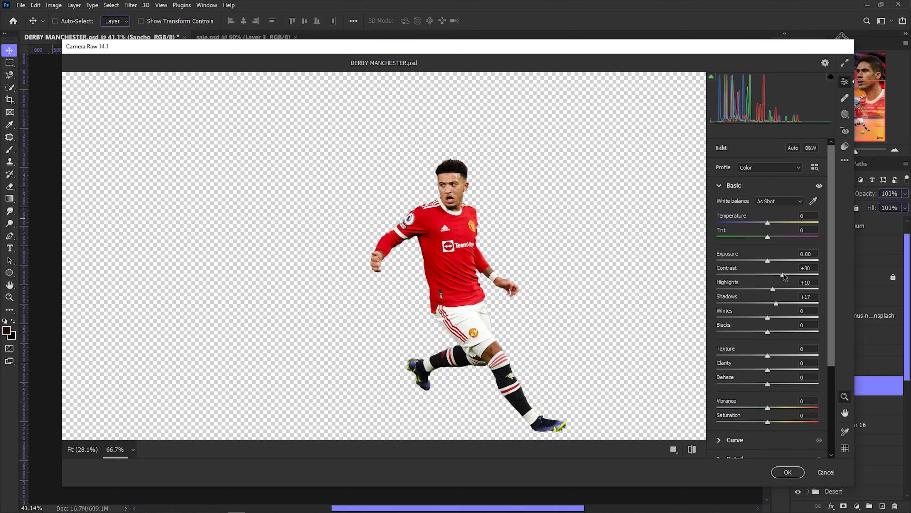
mouse_move(768, 369)
left_mouse_down()
mouse_move(782, 370)
mouse_move(785, 355)
left_mouse_up()
left_click(788, 472)
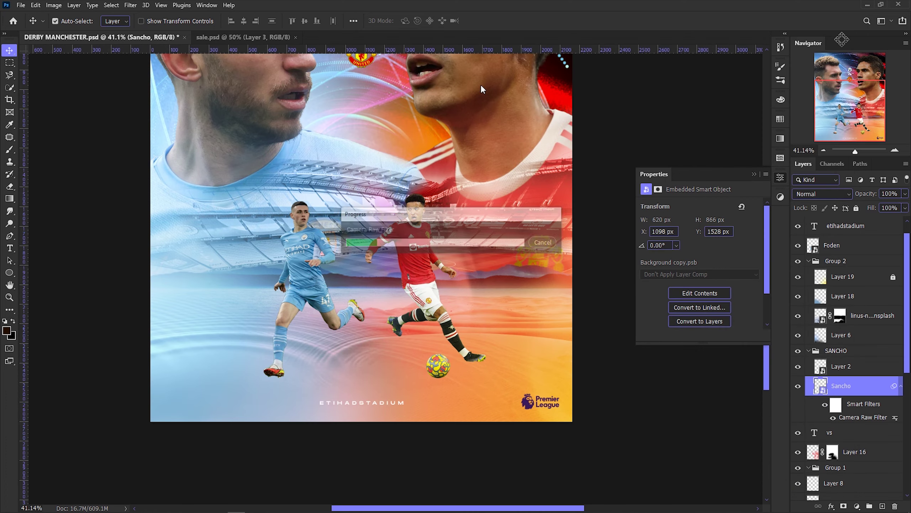
Apply Camera Raw to Foden: clarity +27, Blacks -9, Contrast -6.
scroll(289, 216, "down", 1)
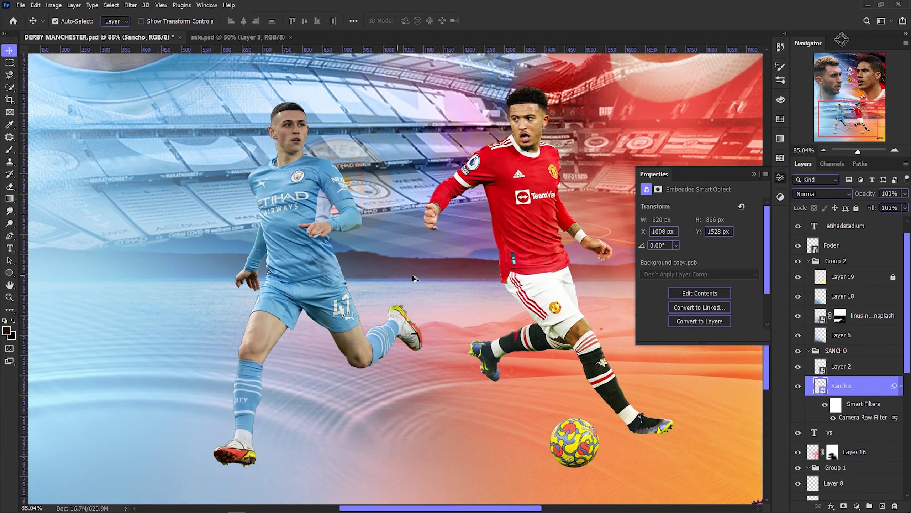
scroll(413, 278, "up", 1)
left_click(324, 252)
key("ctrl+shift+a")
left_click_drag(768, 369, 782, 373)
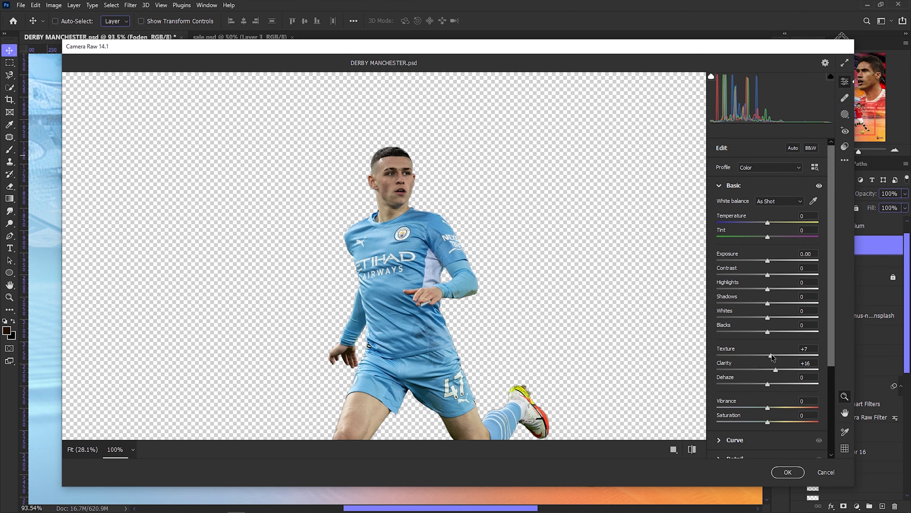
left_click_drag(770, 332, 768, 331)
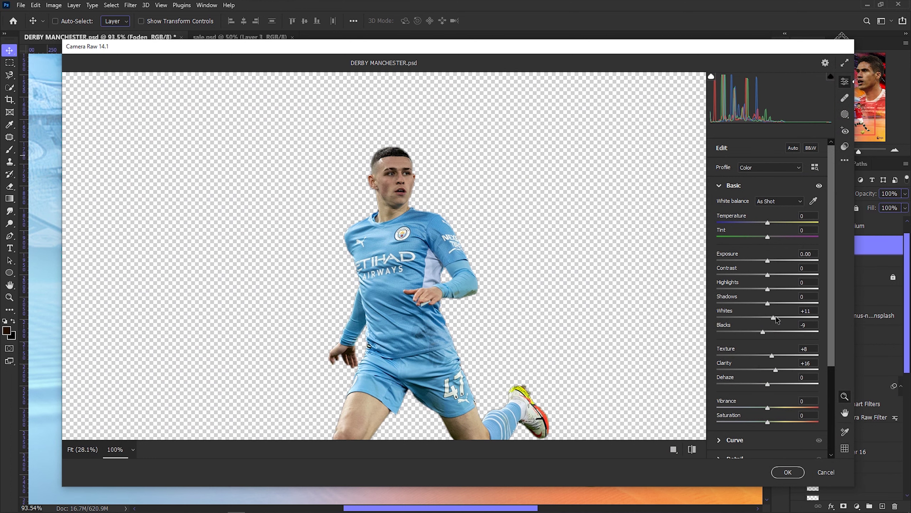
left_click_drag(770, 277, 767, 275)
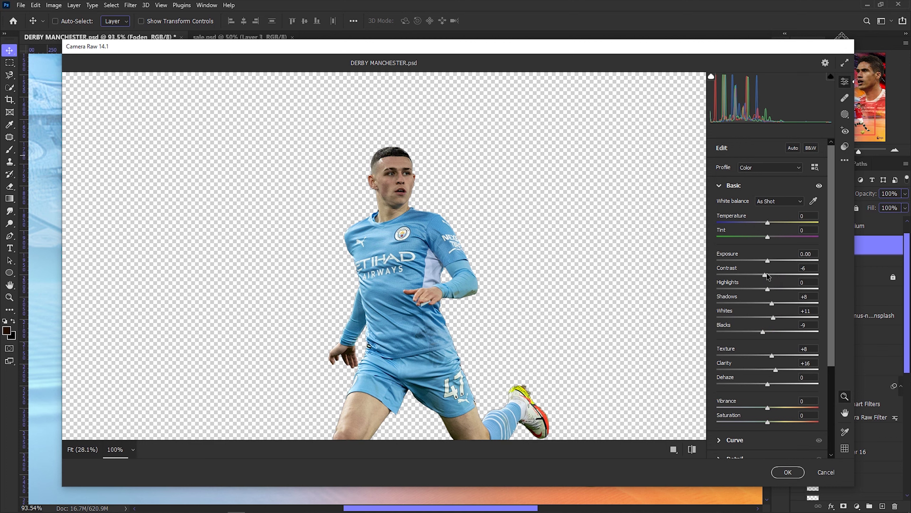
left_click(788, 471)
scroll(311, 196, "down", 5)
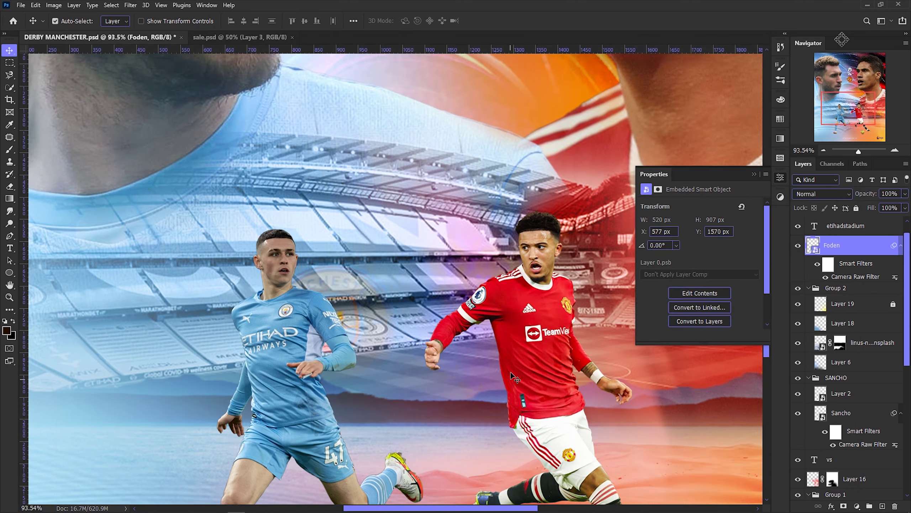
Open Camera Raw on Laporte, raising clarity and lowering vibrance to +9.
scroll(311, 196, "up", 4)
left_click(371, 189)
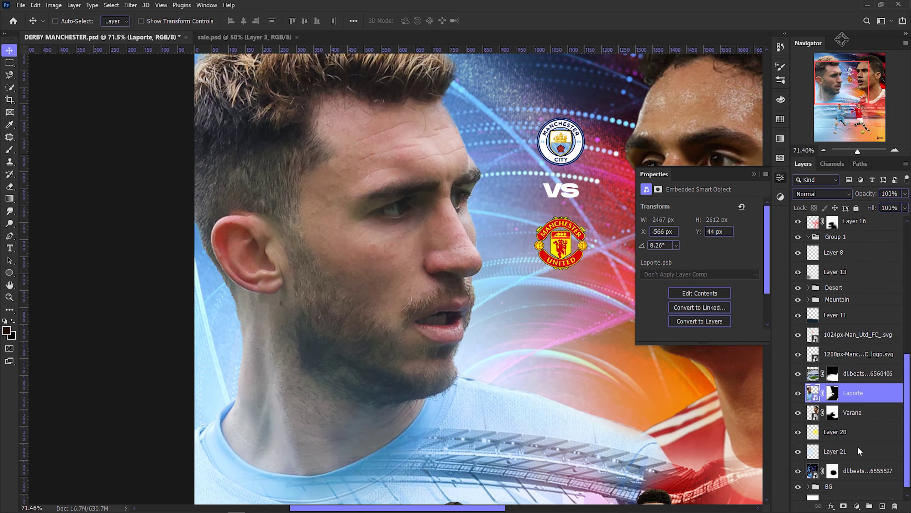
key("shift+ctrl+a")
left_click_drag(767, 370, 777, 370)
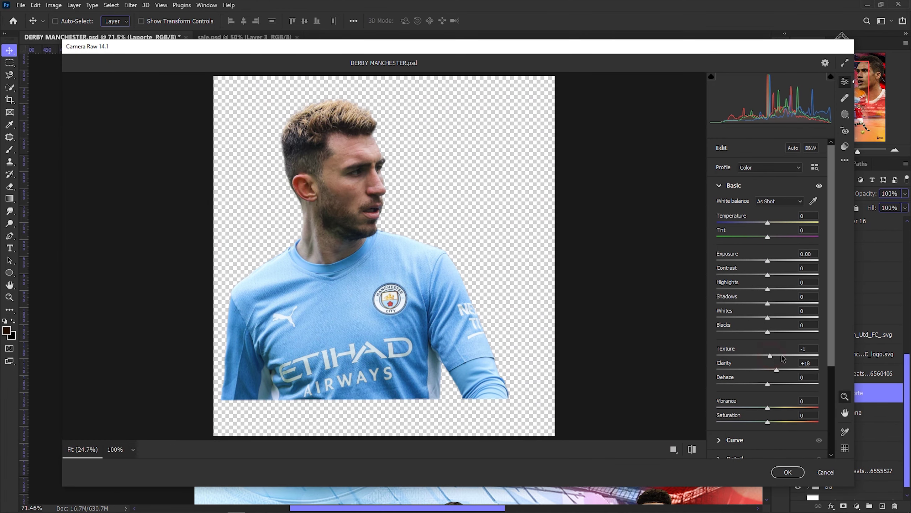
left_click_drag(775, 409, 772, 407)
left_click(692, 449)
Finish Laporte's Camera Raw with exposure +0.25, contrast +17, shadows -20, brighter highlights.
mouse_move(768, 290)
left_mouse_down()
mouse_move(785, 289)
mouse_move(761, 303)
mouse_move(772, 318)
left_mouse_up()
left_click_drag(768, 275, 776, 275)
left_click_drag(768, 260, 770, 260)
left_click_drag(760, 303, 758, 303)
left_click_drag(473, 215, 547, 213)
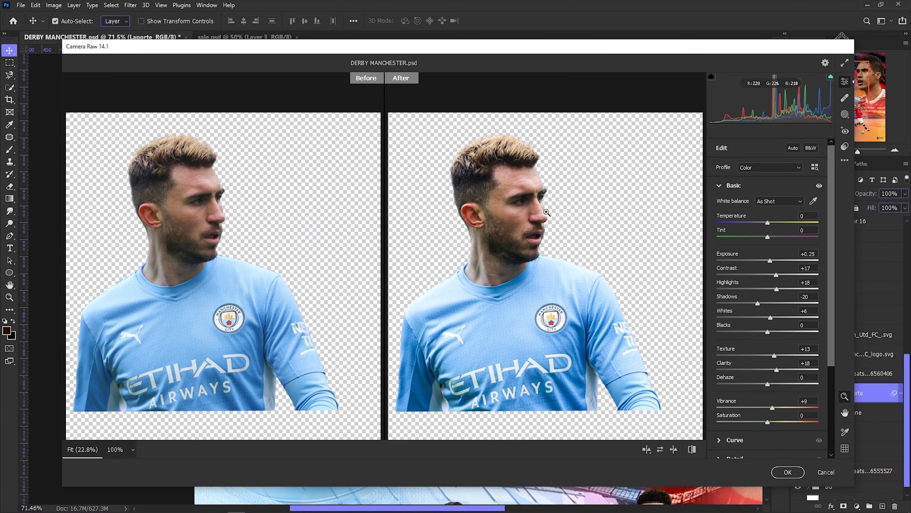
left_click(547, 213)
left_click(539, 229)
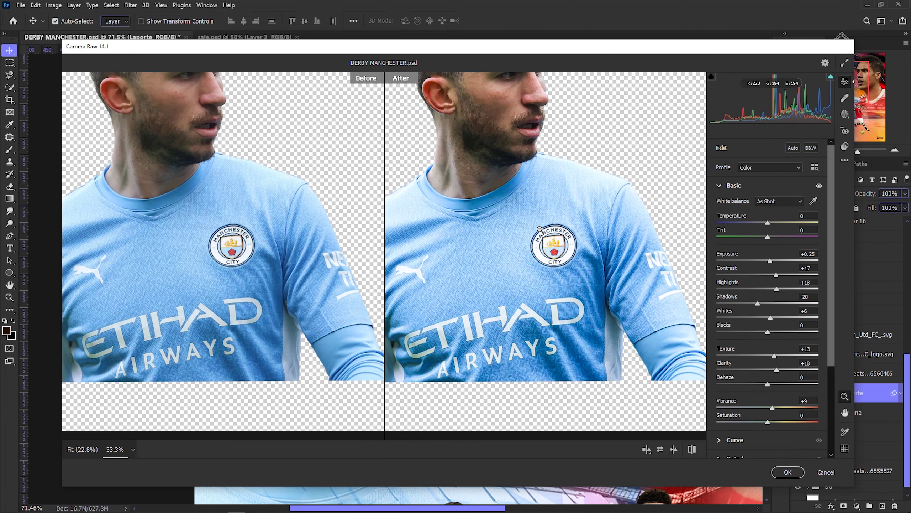
left_click(788, 472)
scroll(445, 244, "down", 2)
Apply Camera Raw to Varane: raised highlights, darker shadows, slightly lower contrast.
left_click(445, 244, "ctrl")
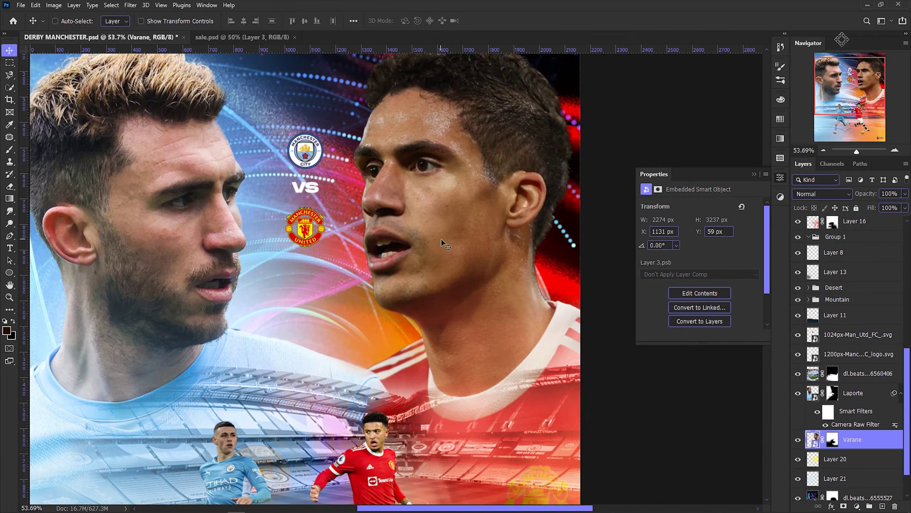
key("ctrl+shift+a")
left_click_drag(768, 288, 776, 288)
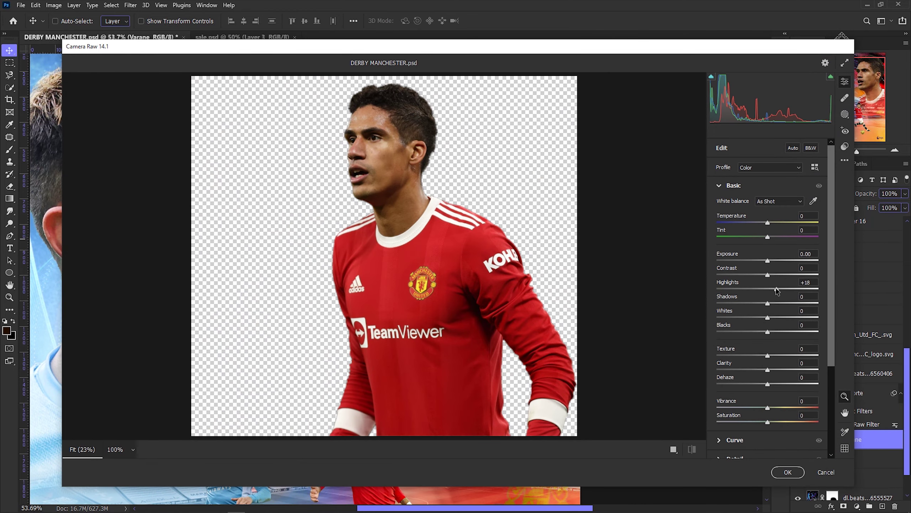
left_click_drag(717, 310, 779, 323)
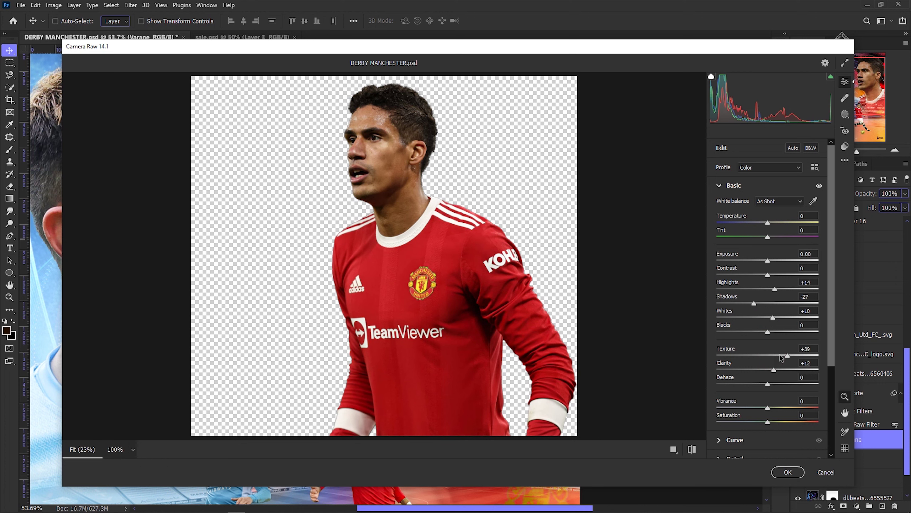
left_click_drag(768, 275, 766, 275)
left_click(788, 471)
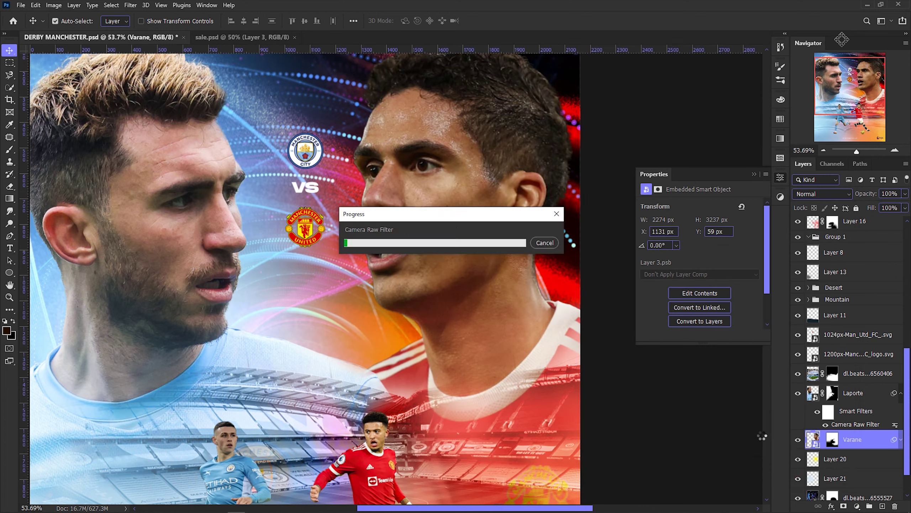
scroll(398, 393, "down", 3)
scroll(399, 394, "up", 4)
scroll(399, 394, "down", 2)
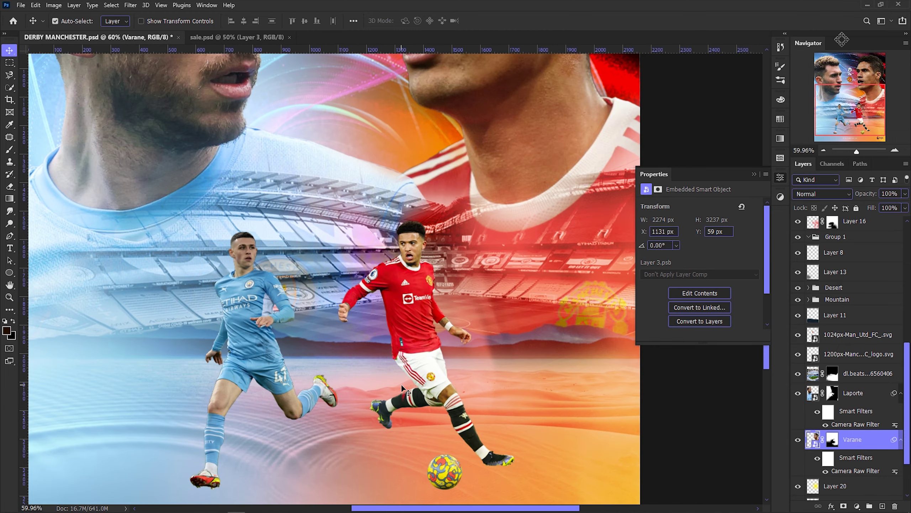
Duplicate the Sancho layer and clip the copy to the layer below.
scroll(398, 303, "down", 3)
scroll(576, 368, "up", 3)
left_click(839, 362)
left_click(865, 382)
key("ctrl+j")
key("ctrl+alt+g")
Apply High Pass to the Sancho copy and set its blend mode to Hard Light.
left_click(131, 5)
left_click(267, 216)
left_click(502, 130)
left_click(821, 193)
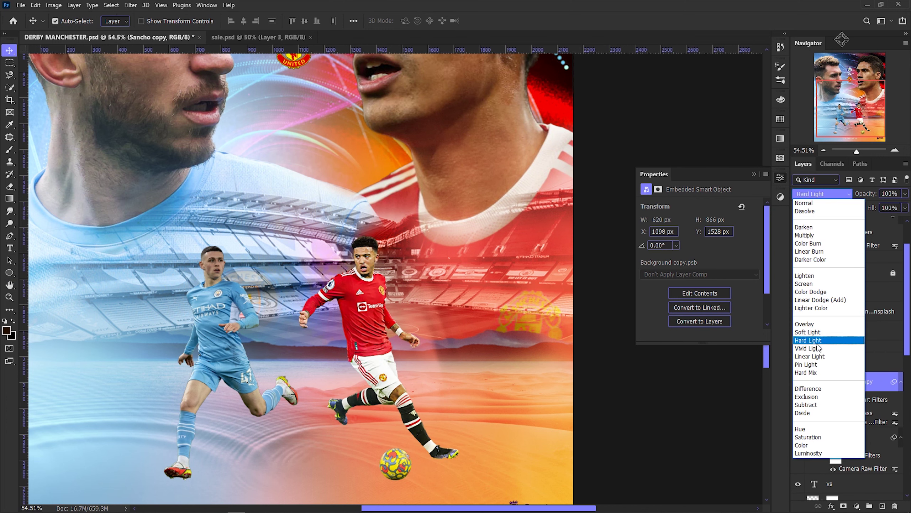
left_click(820, 356)
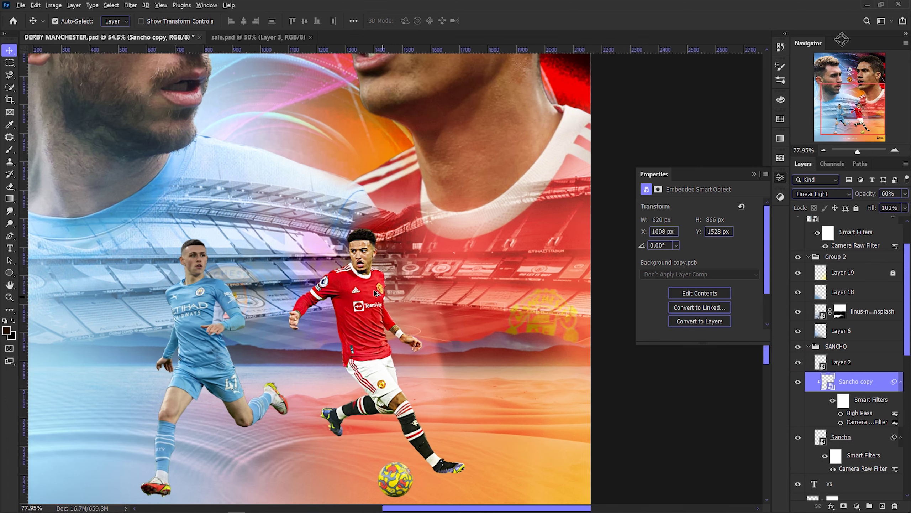
scroll(387, 392, "up", 5)
left_click(821, 194)
left_click(814, 338)
scroll(430, 271, "up", 1)
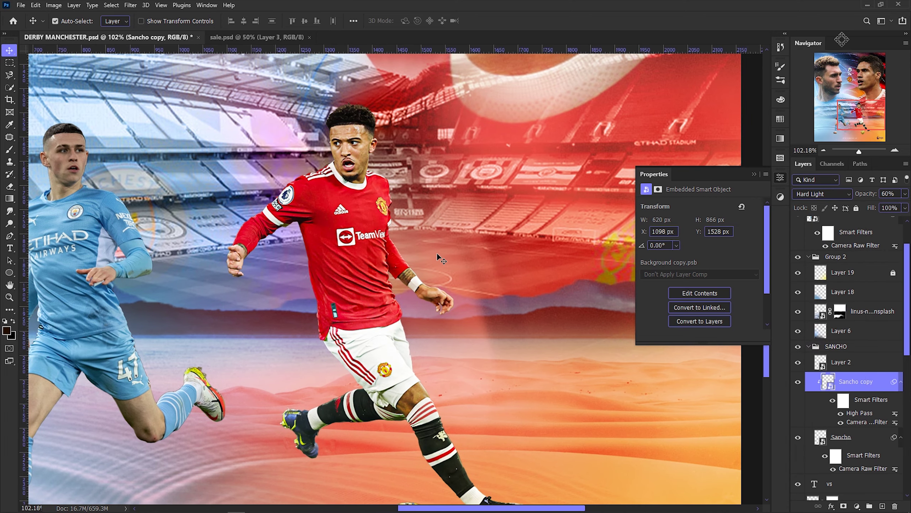
scroll(438, 253, "down", 2)
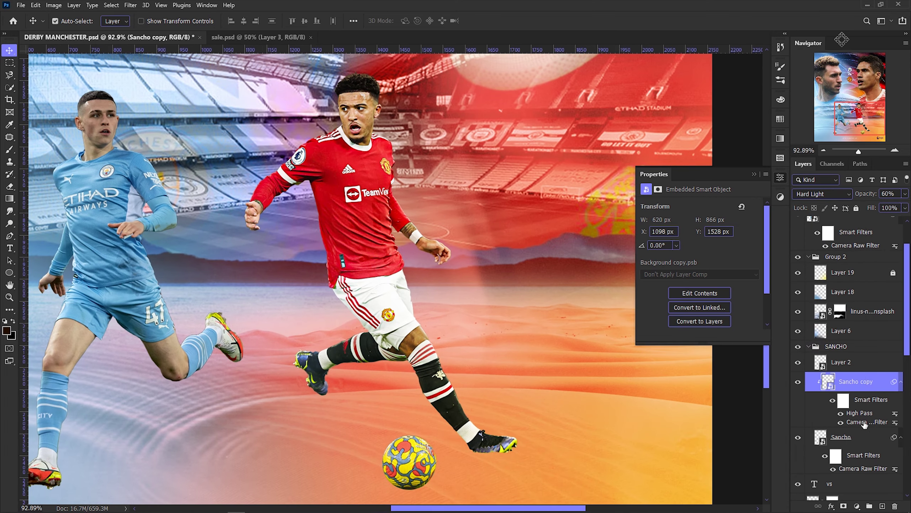
scroll(854, 395, "down", 1)
Add an Exposure adjustment layer over Sancho and darken it.
left_click(857, 506)
left_click(854, 395)
left_click_drag(699, 231, 690, 233)
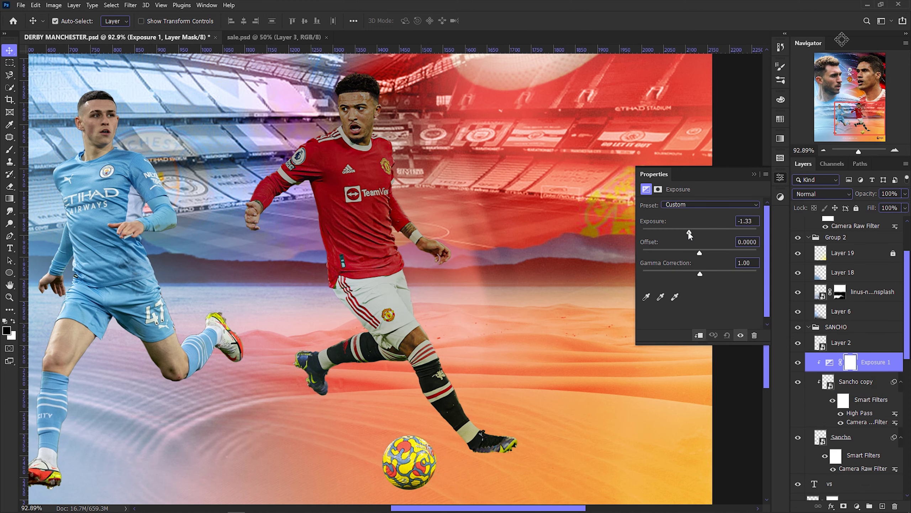
With a small, low-flow brush, paint the Exposure mask along Sancho's face.
key("b")
scroll(344, 115, "up", 1)
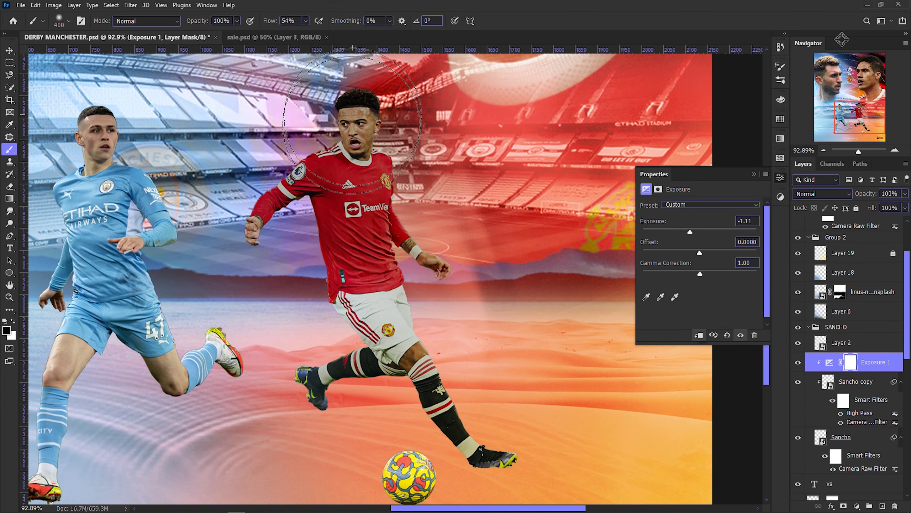
left_click_drag(305, 21, 303, 33)
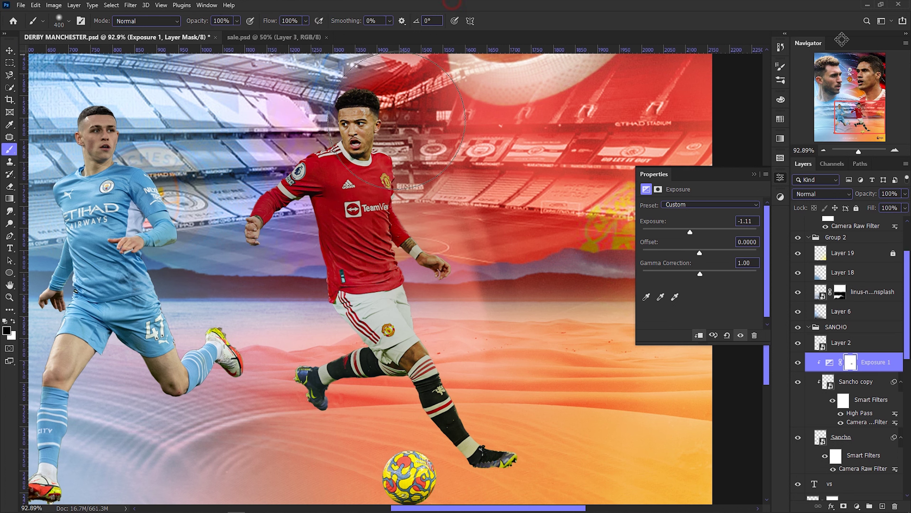
key("bracketleft")
key("bracketleft")
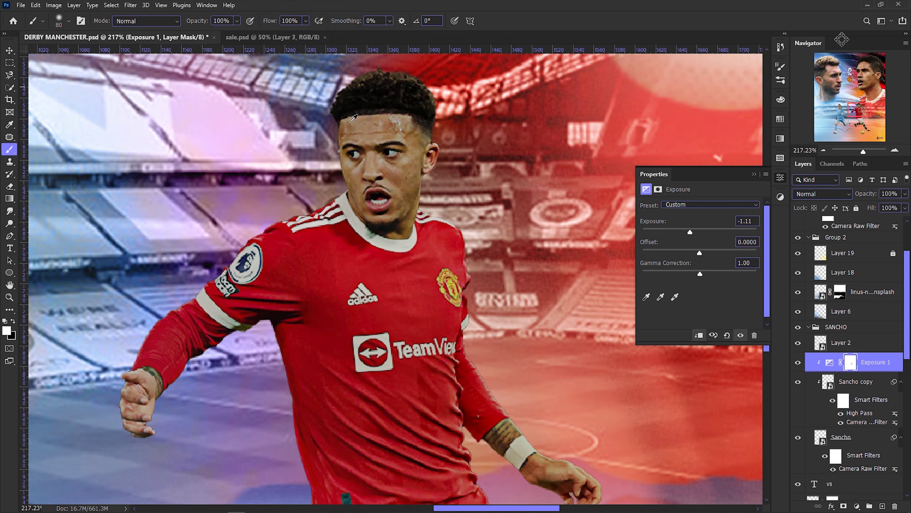
scroll(358, 148, "up", 5)
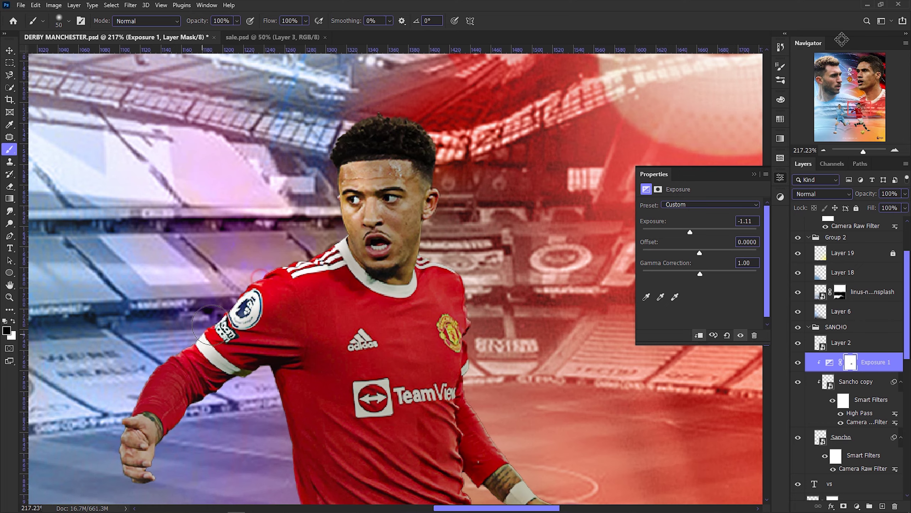
key("bracketleft")
scroll(276, 211, "down", 3)
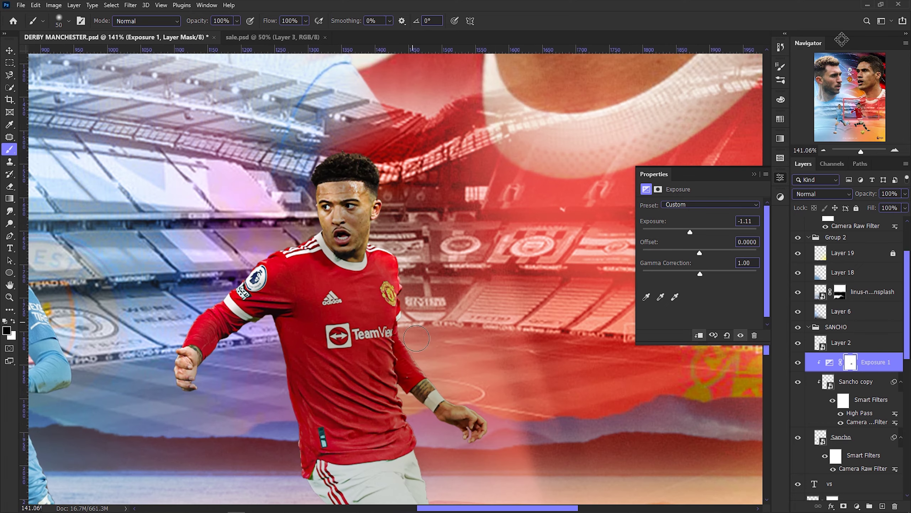
scroll(496, 434, "up", 3)
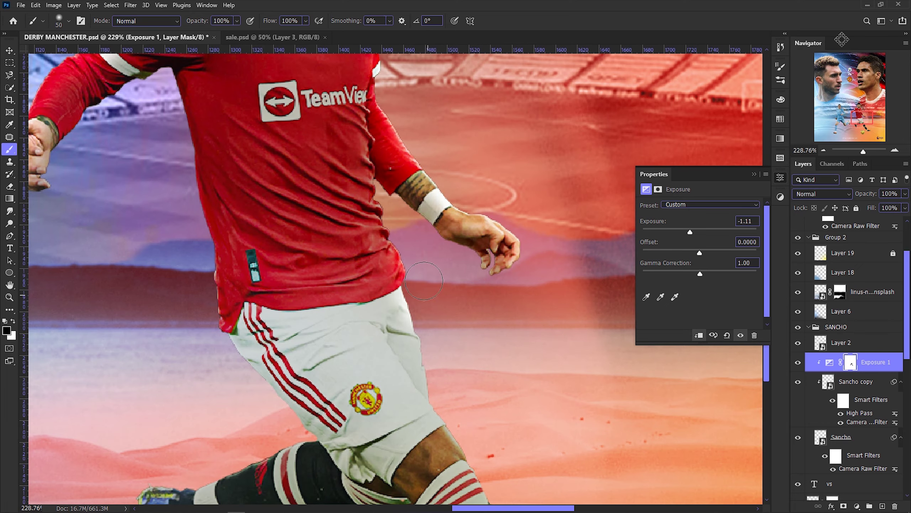
scroll(417, 314, "down", 1)
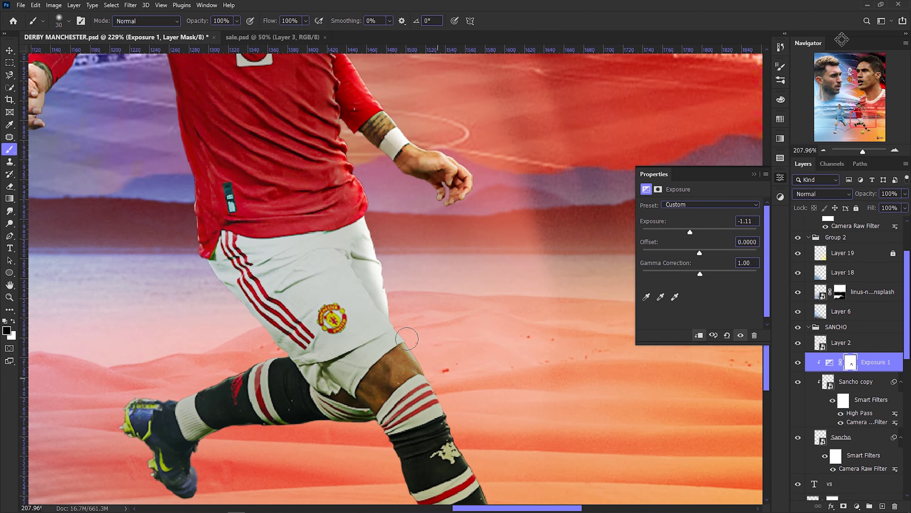
scroll(448, 394, "down", 3)
scroll(555, 471, "down", 2)
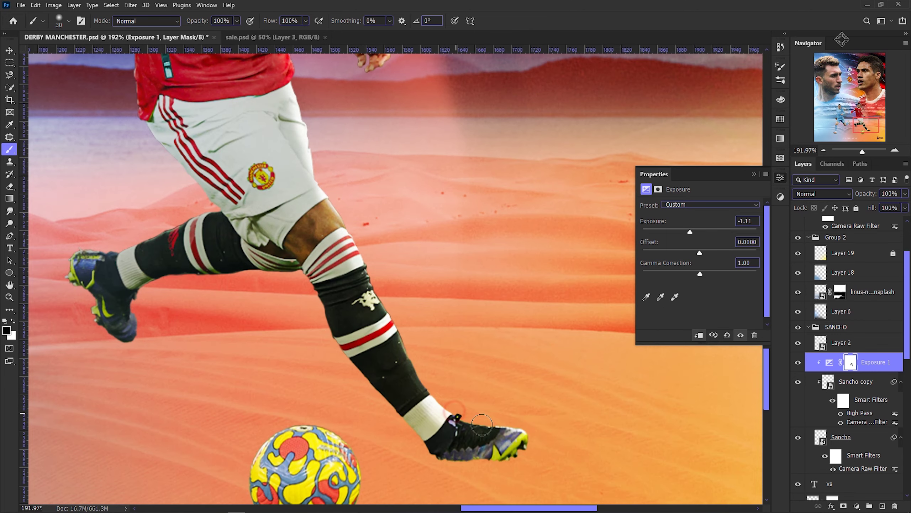
scroll(466, 366, "up", 3)
scroll(466, 367, "up", 2)
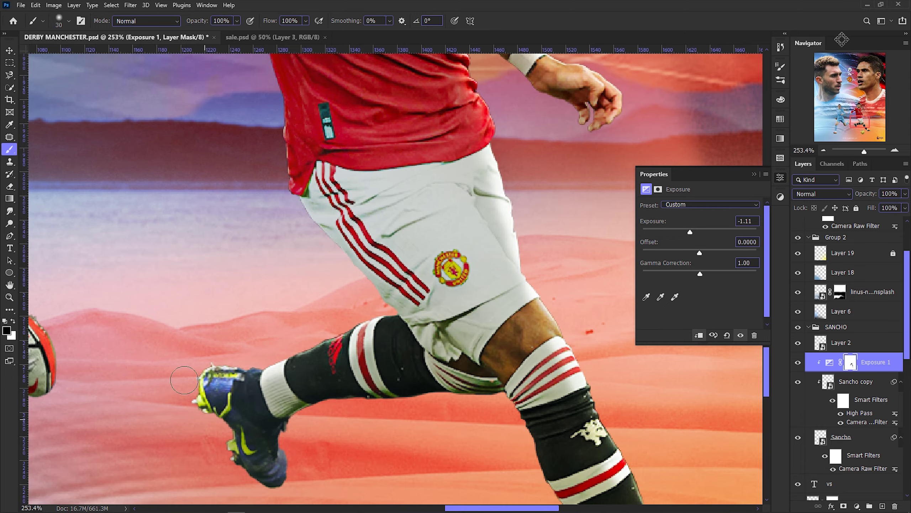
scroll(358, 375, "up", 2)
scroll(277, 277, "up", 2)
scroll(251, 119, "up", 2)
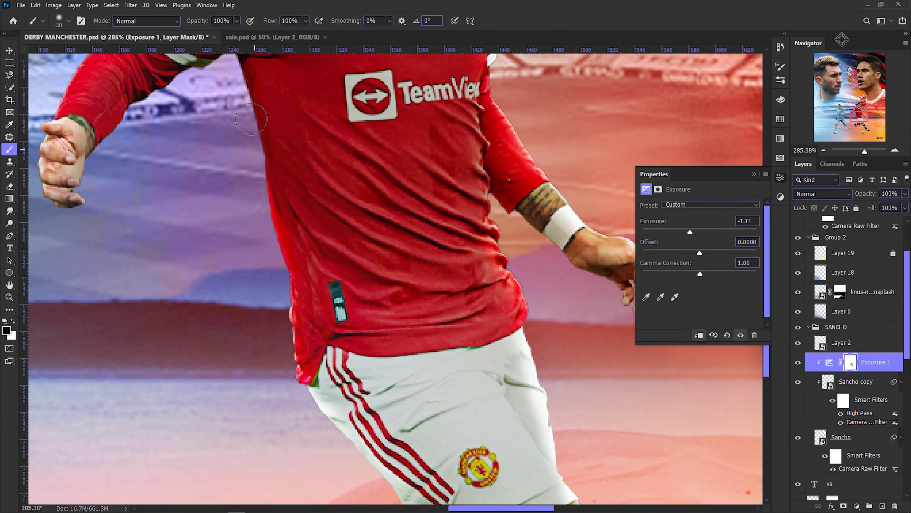
scroll(237, 116, "up", 2)
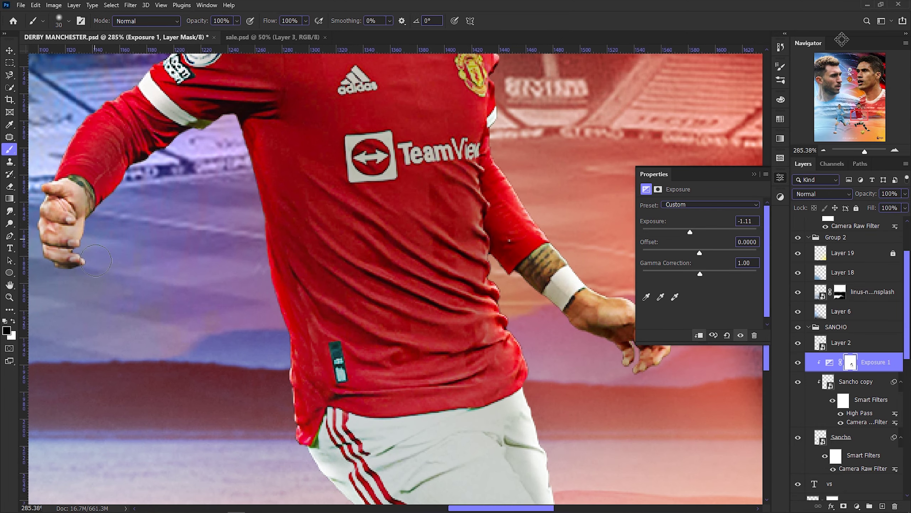
scroll(104, 260, "up", 1)
scroll(112, 259, "left", 3)
key("bracketleft")
key("bracketleft")
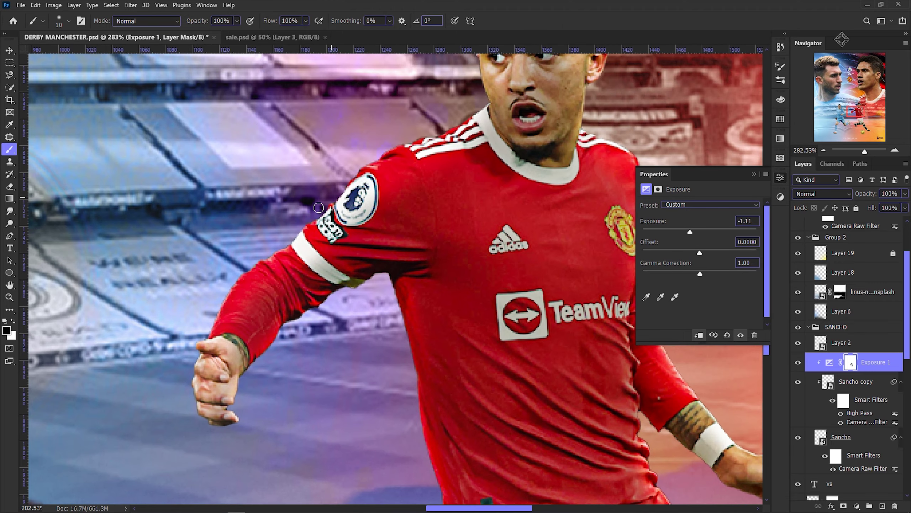
mouse_move(307, 203)
left_mouse_down()
mouse_move(454, 180)
mouse_move(467, 259)
mouse_move(440, 269)
mouse_move(450, 257)
left_mouse_up()
Fit the poster on screen, ease the Exposure to -0.78, and add a new empty layer.
key("bracketright")
key("bracketright")
key("bracketright")
key("ctrl+0")
left_click_drag(690, 232, 693, 233)
scroll(486, 333, "up", 3)
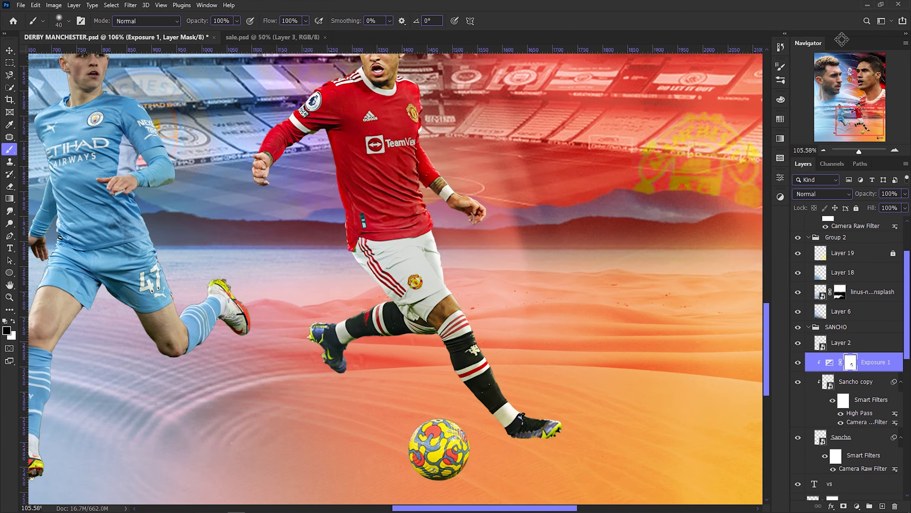
key("ctrl+shift+alt+n")
Set the soft white brush to 40% flow and size it for edge work on Layer 22.
scroll(239, 274, "up", 1)
key("bracketright")
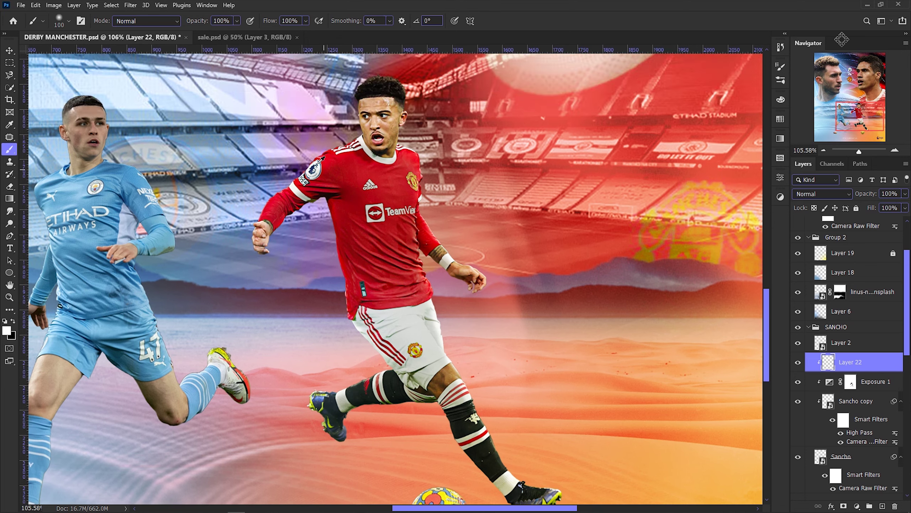
scroll(315, 57, "up", 5)
left_click(305, 20)
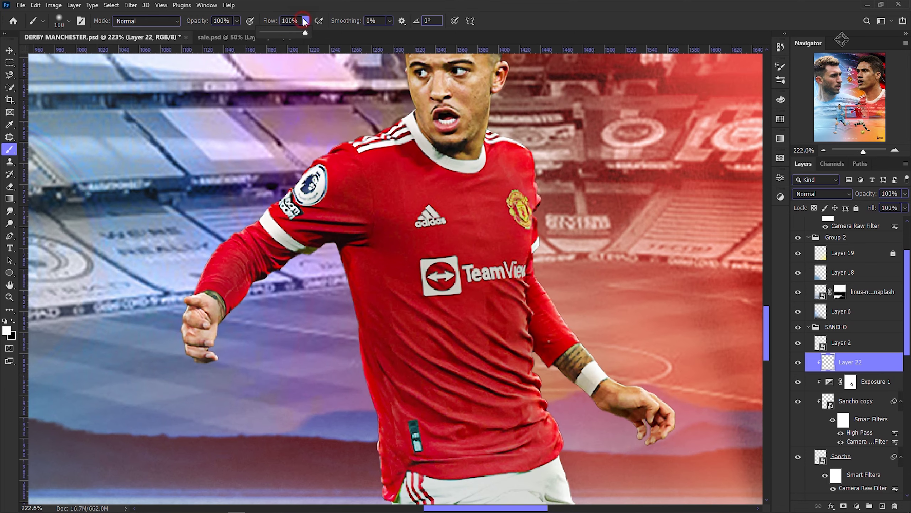
scroll(366, 177, "down", 1)
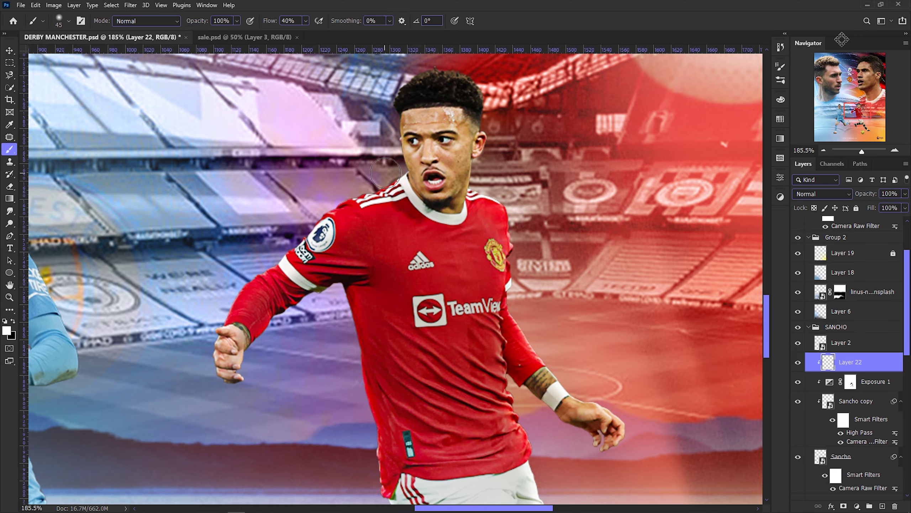
key("bracketleft")
scroll(447, 117, "up", 3)
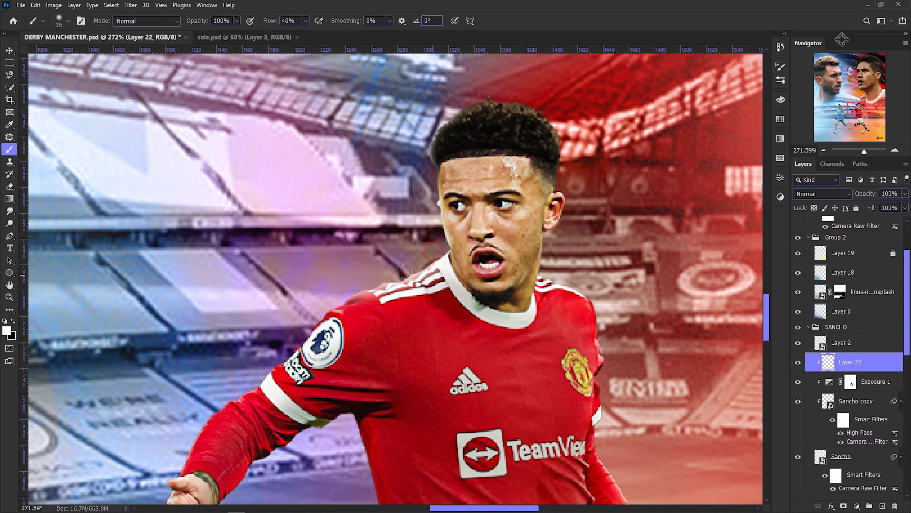
scroll(287, 359, "down", 1)
key("bracketright")
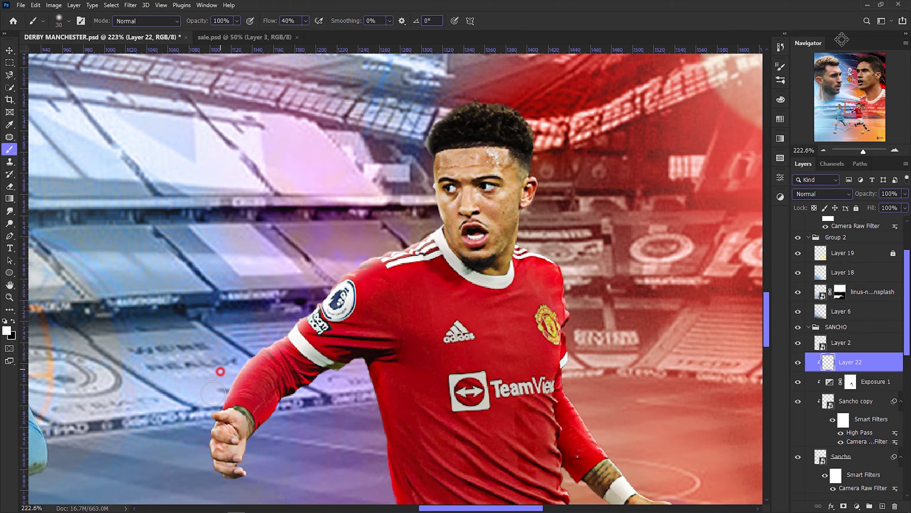
scroll(235, 354, "up", 2)
scroll(235, 354, "down", 1)
scroll(404, 365, "up", 2)
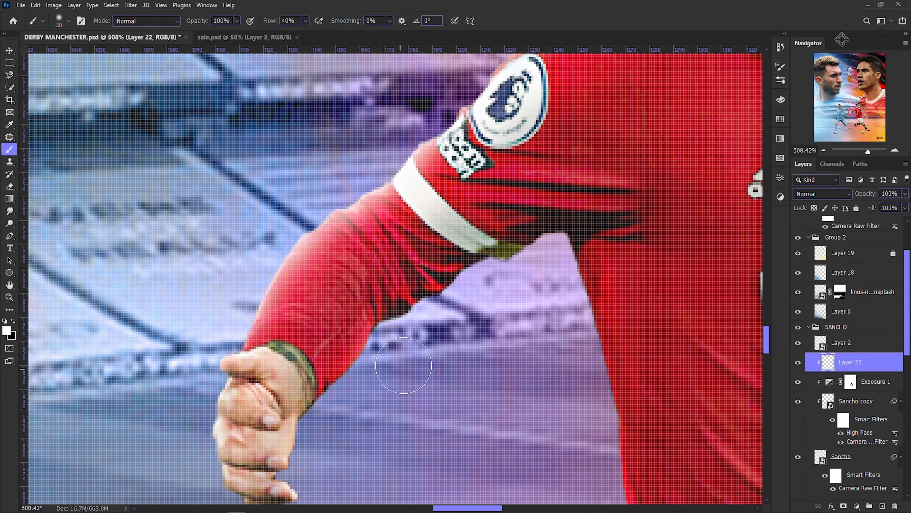
scroll(331, 392, "down", 1)
scroll(466, 286, "down", 1)
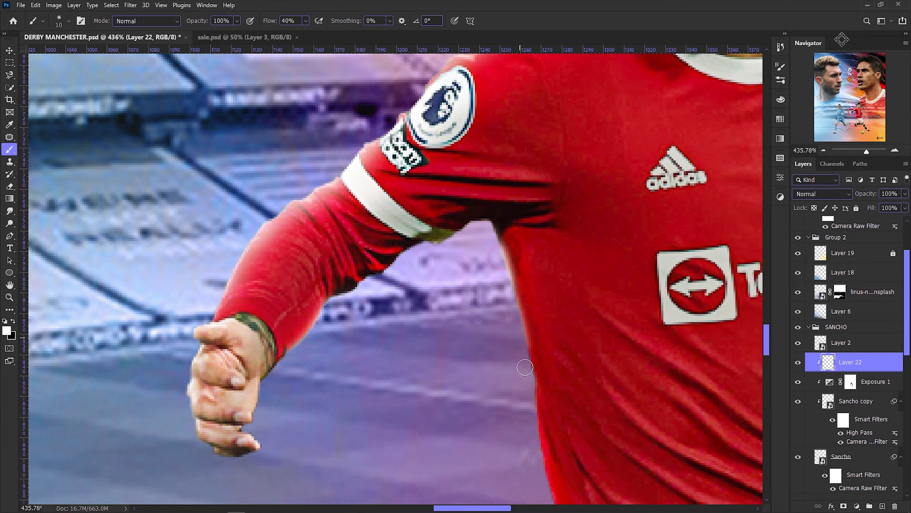
scroll(485, 370, "down", 1)
key("bracketright")
scroll(483, 338, "down", 1)
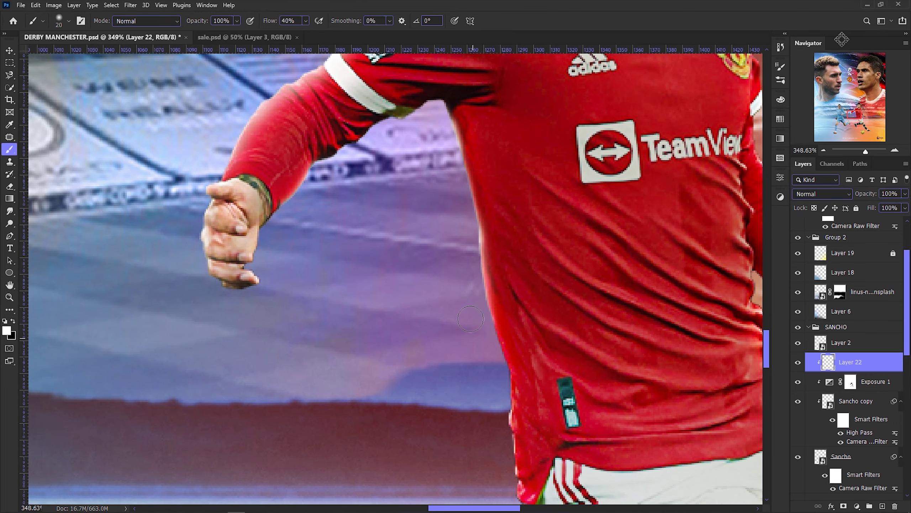
scroll(502, 341, "down", 1)
scroll(399, 368, "down", 1)
scroll(399, 368, "right", 1)
scroll(431, 377, "down", 1)
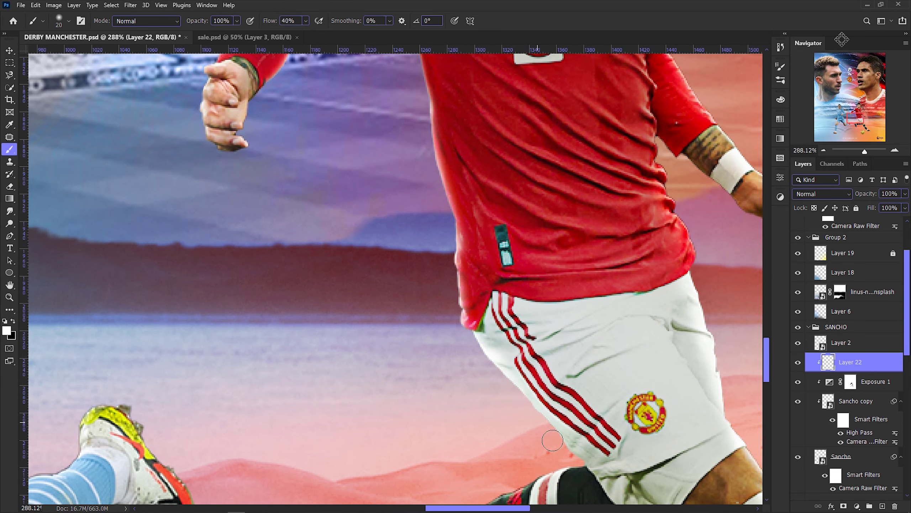
scroll(441, 381, "down", 1)
scroll(442, 380, "right", 1)
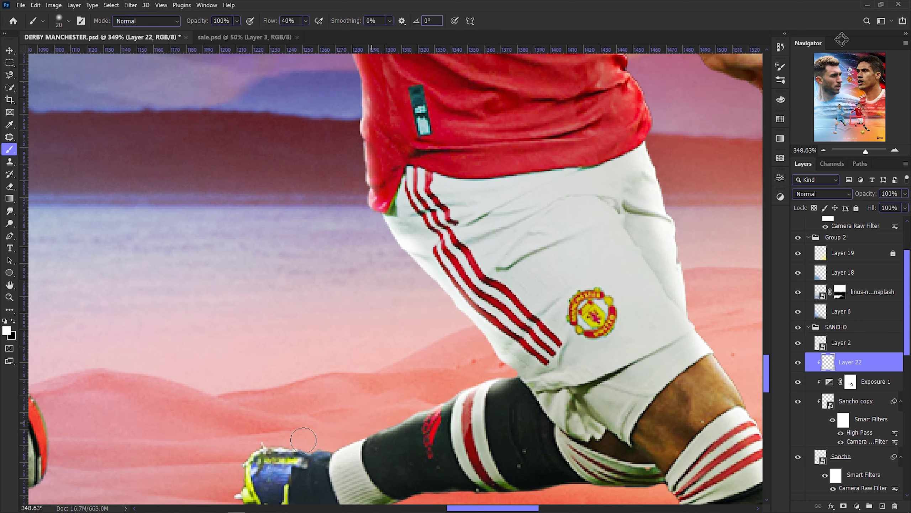
scroll(304, 439, "down", 5)
scroll(282, 383, "up", 3)
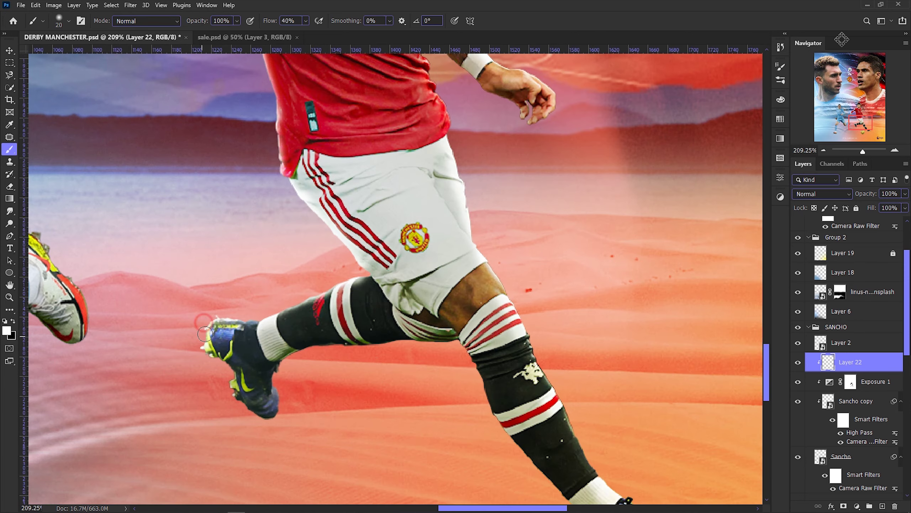
scroll(285, 398, "down", 4)
scroll(502, 420, "up", 3)
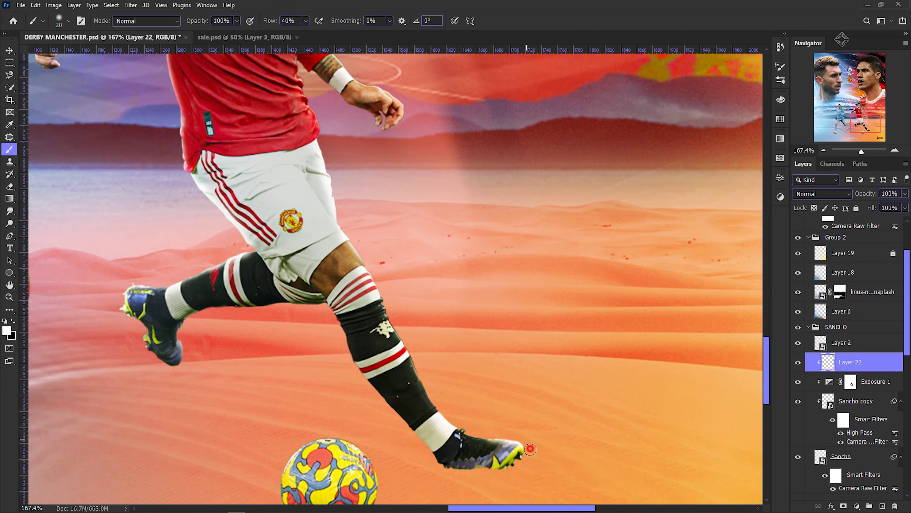
scroll(462, 431, "up", 2)
scroll(410, 264, "up", 2)
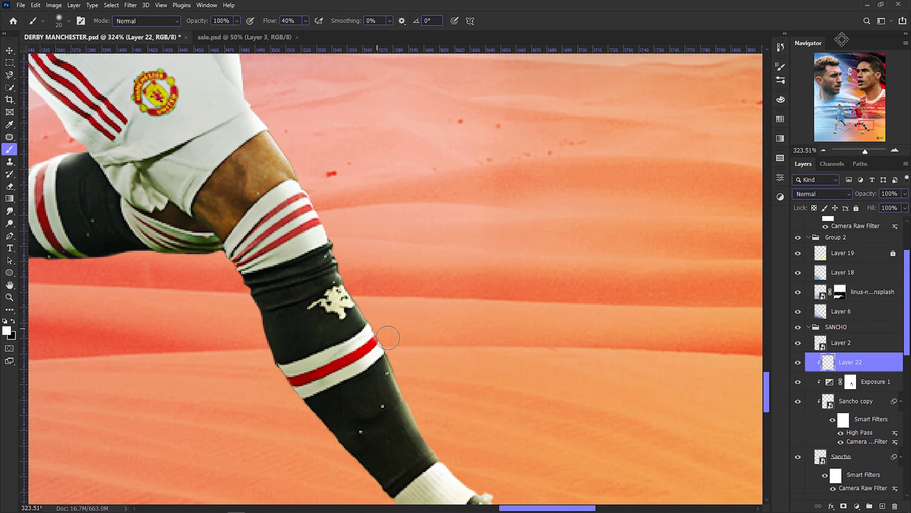
Paint rim light on Layer 22 along Sancho's hand, shoulder and head edges.
left_click_drag(287, 112, 266, 166)
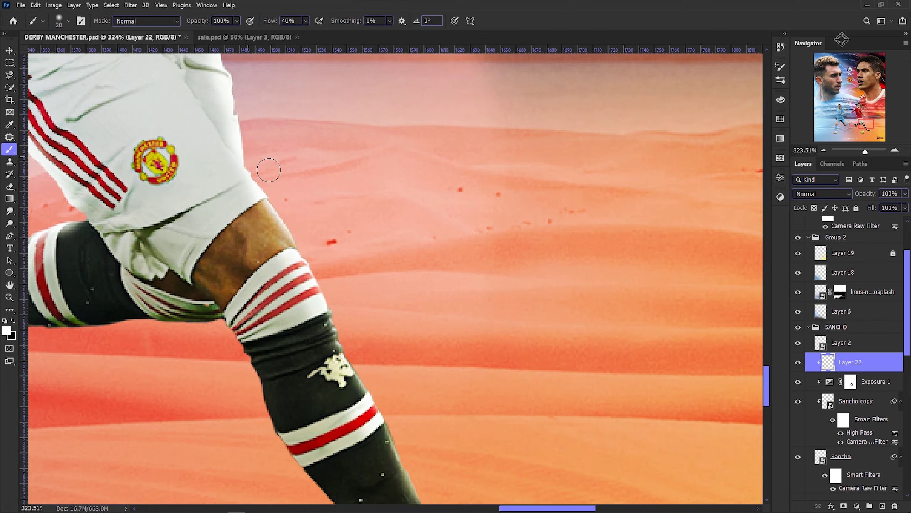
scroll(267, 167, "down", 2)
scroll(295, 228, "up", 2)
scroll(295, 228, "up", 2)
scroll(288, 218, "up", 1)
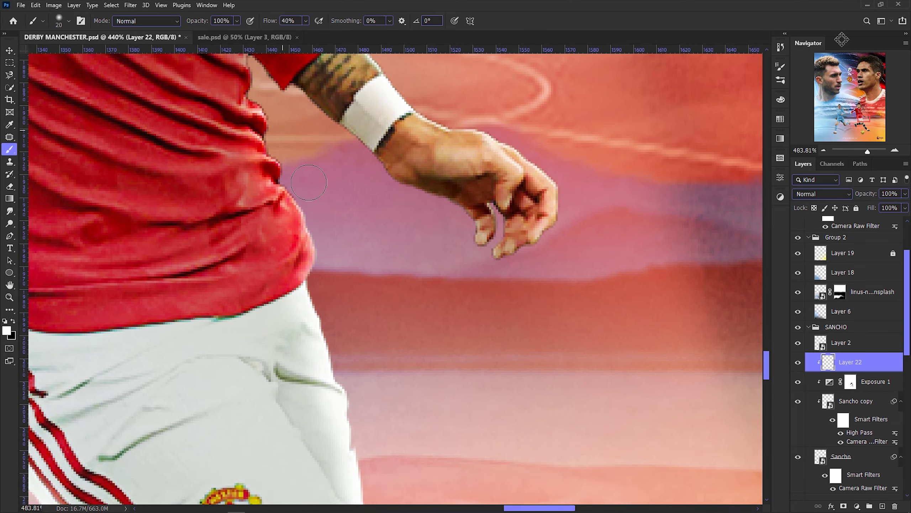
key("bracketleft")
key("bracketleft")
key("bracketleft")
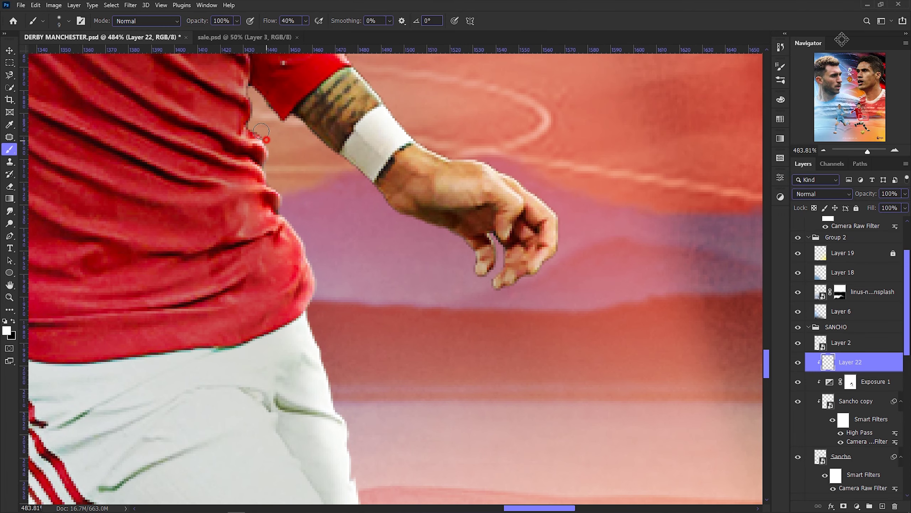
scroll(262, 131, "down", 1)
scroll(492, 292, "up", 1)
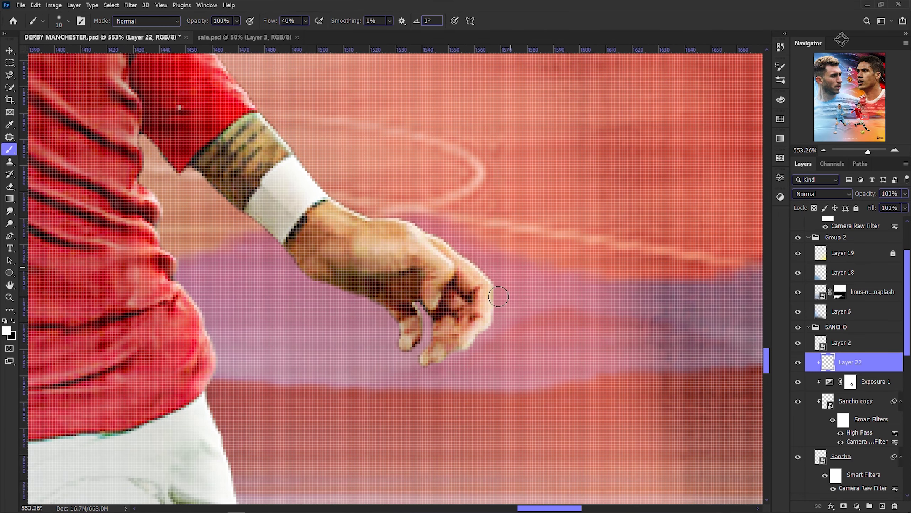
scroll(315, 164, "up", 1)
scroll(315, 164, "down", 1)
scroll(384, 222, "down", 1)
key("bracketright")
key("bracketright")
scroll(359, 201, "up", 1)
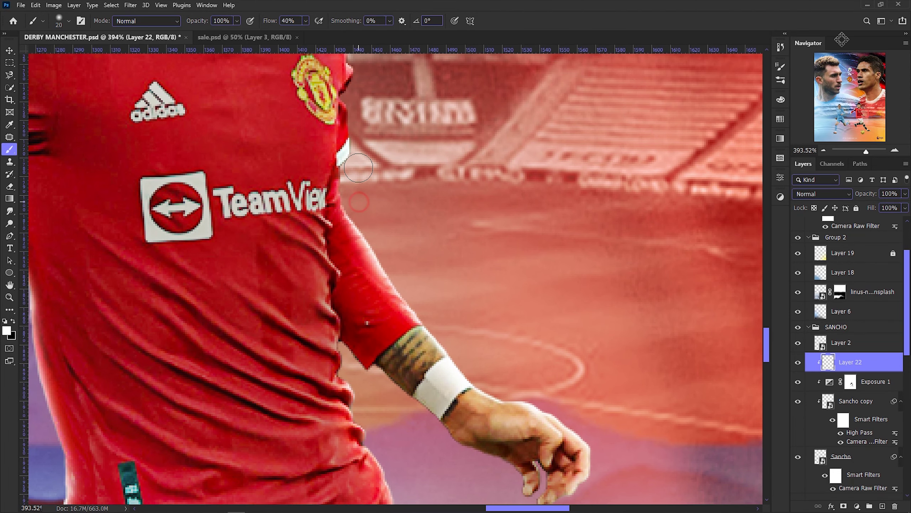
scroll(353, 188, "up", 1)
scroll(376, 229, "up", 2)
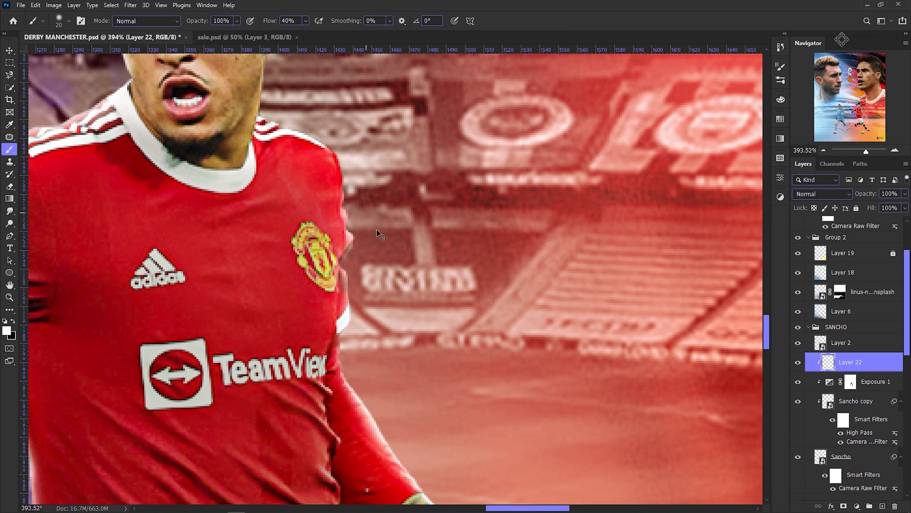
left_click_drag(363, 250, 331, 129)
scroll(278, 111, "up", 2)
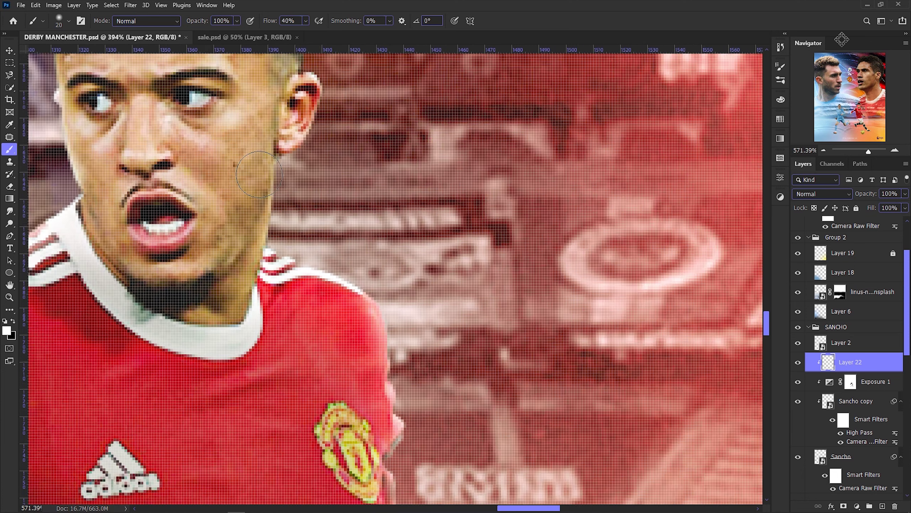
key("bracketleft")
scroll(325, 67, "down", 1)
scroll(326, 68, "up", 2)
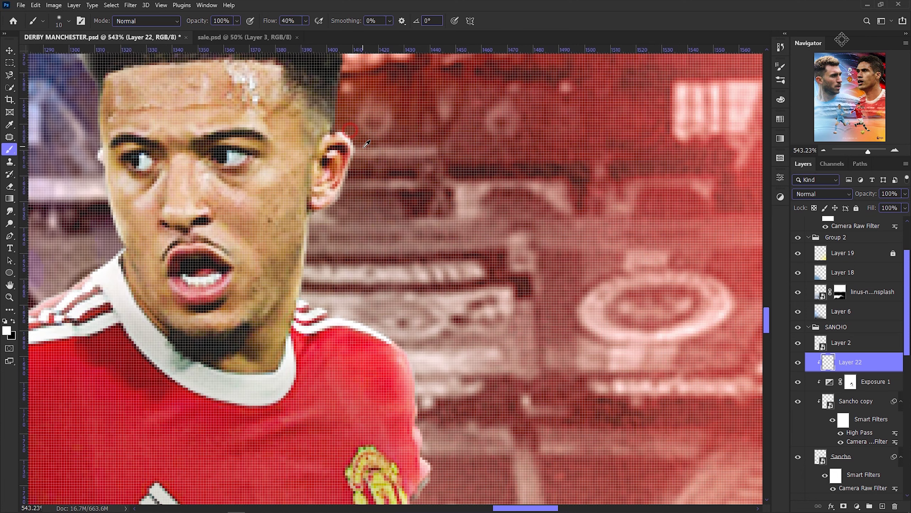
scroll(340, 108, "down", 1)
scroll(365, 168, "up", 2)
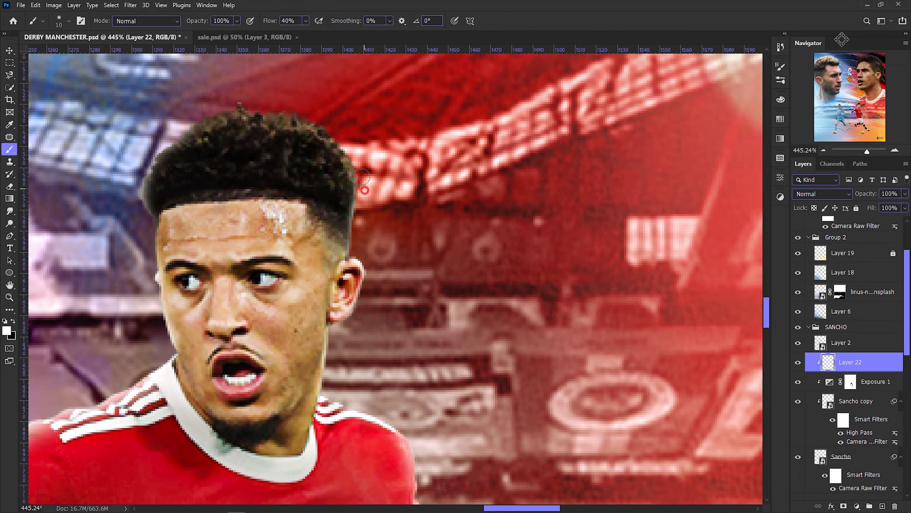
scroll(340, 163, "down", 5)
key("bracketright")
key("bracketright")
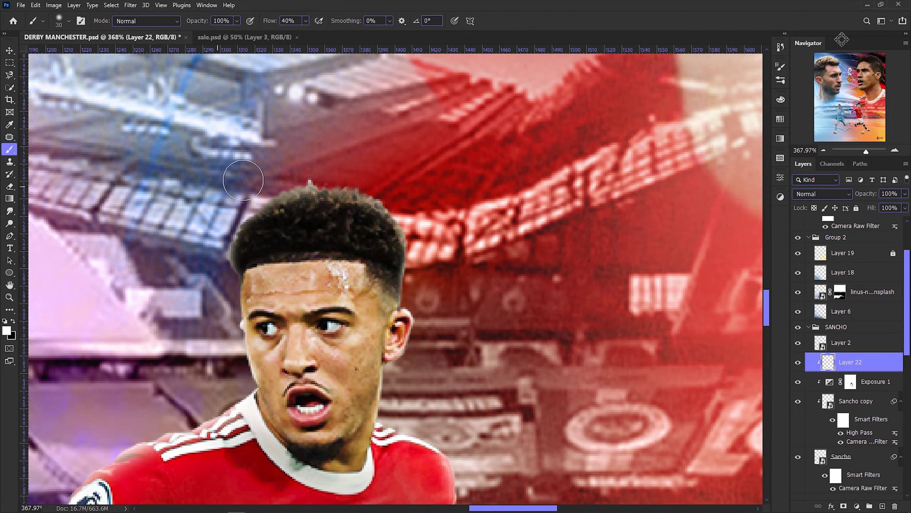
scroll(408, 144, "down", 1)
scroll(388, 187, "down", 3)
scroll(357, 246, "up", 1)
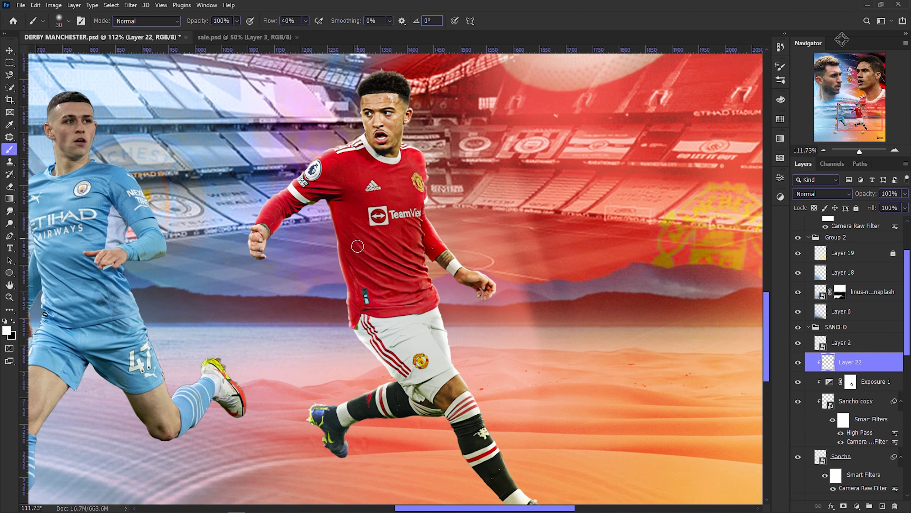
Add Layer 23 above Layer 22 with Soft Light blending.
left_click(886, 506)
scroll(559, 380, "up", 2)
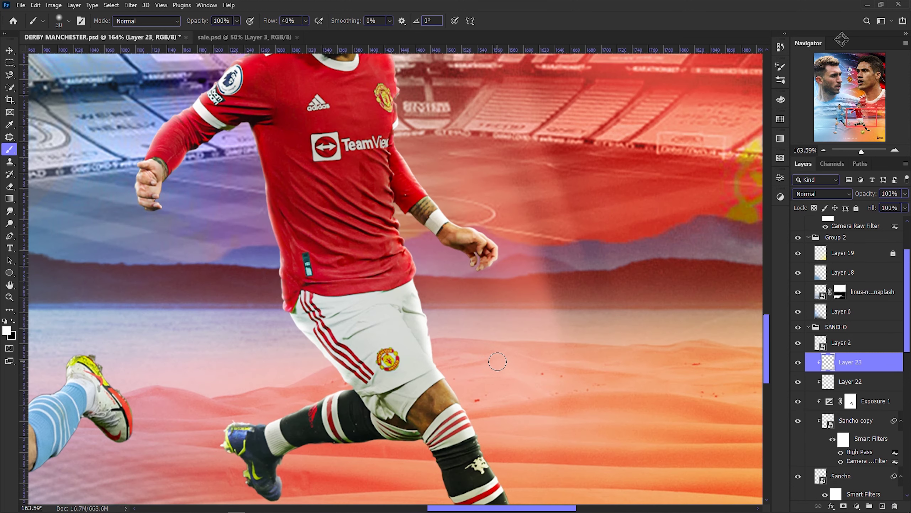
scroll(497, 359, "up", 2)
scroll(496, 360, "up", 2)
left_click(822, 194)
left_click(805, 333)
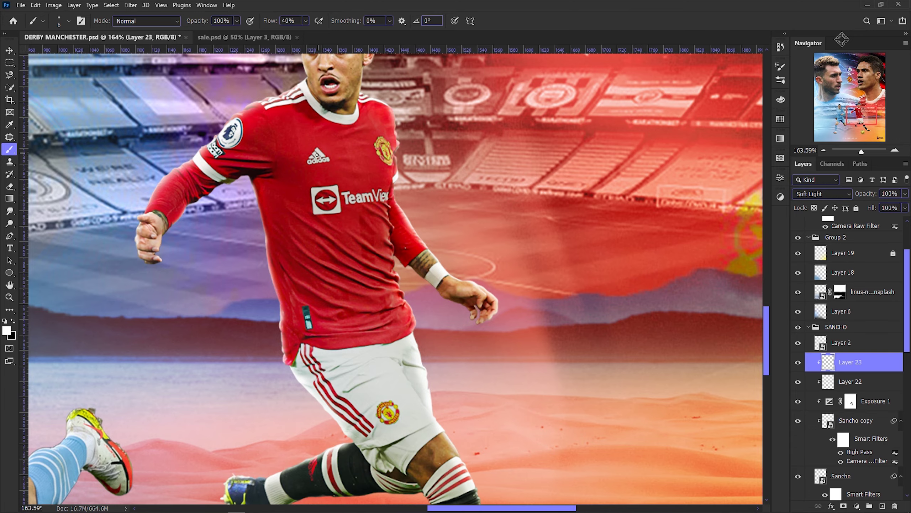
Paint soft white highlights along the jersey sleeve and torso folds on Soft Light Layer 23.
scroll(317, 154, "up", 5)
scroll(319, 324, "up", 5)
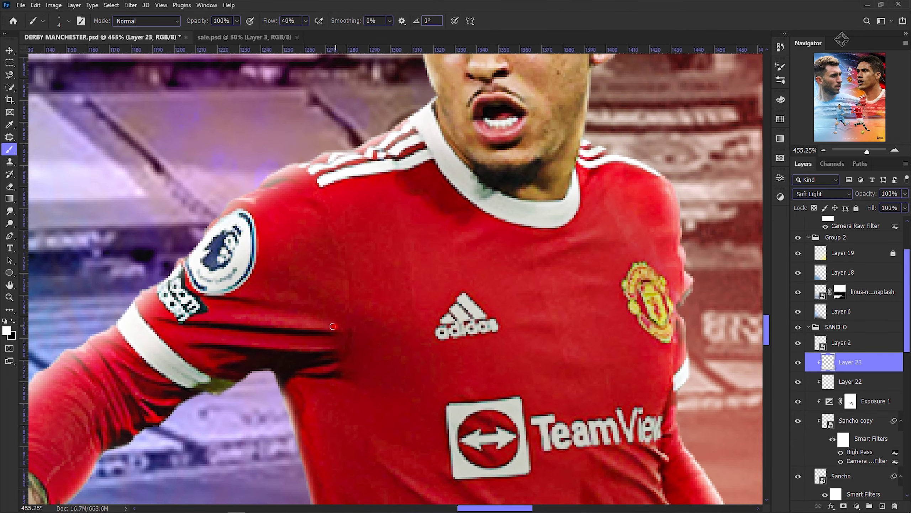
left_click_drag(333, 326, 248, 325)
scroll(252, 323, "down", 5)
scroll(252, 323, "down", 1)
scroll(254, 318, "up", 5)
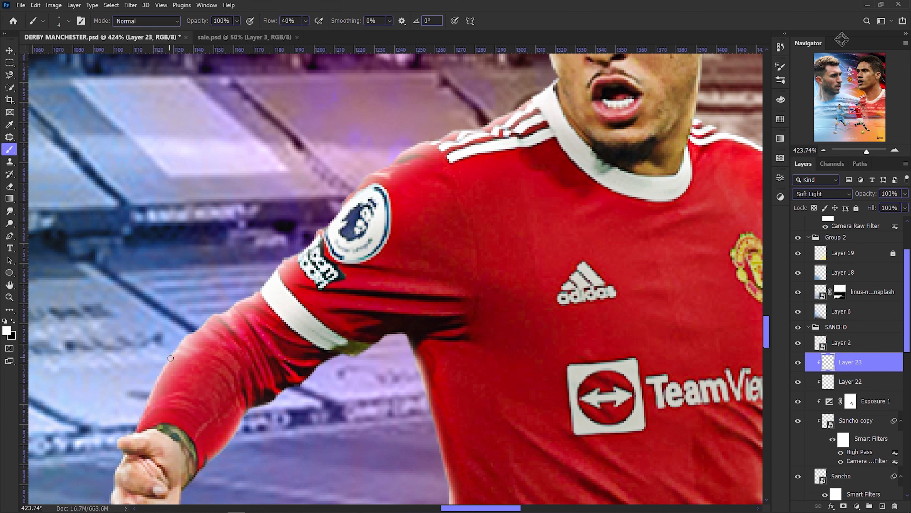
scroll(163, 372, "up", 1)
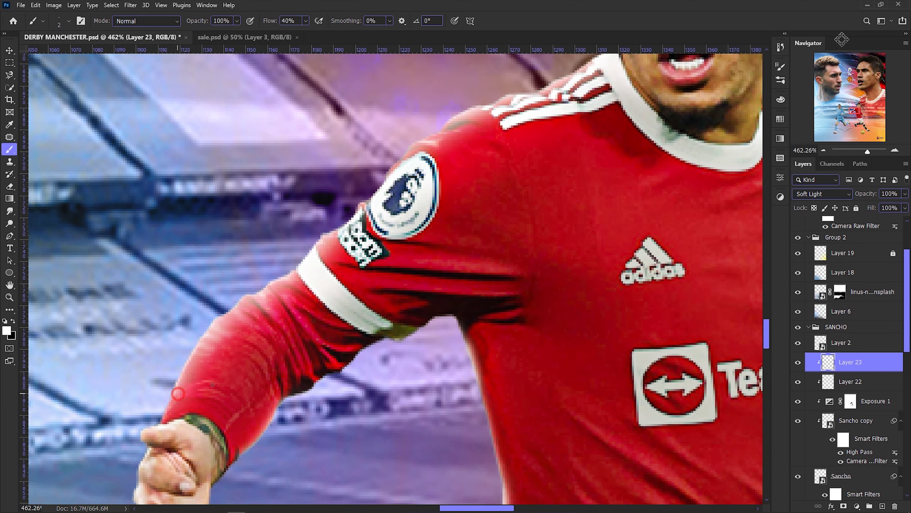
scroll(185, 371, "down", 3)
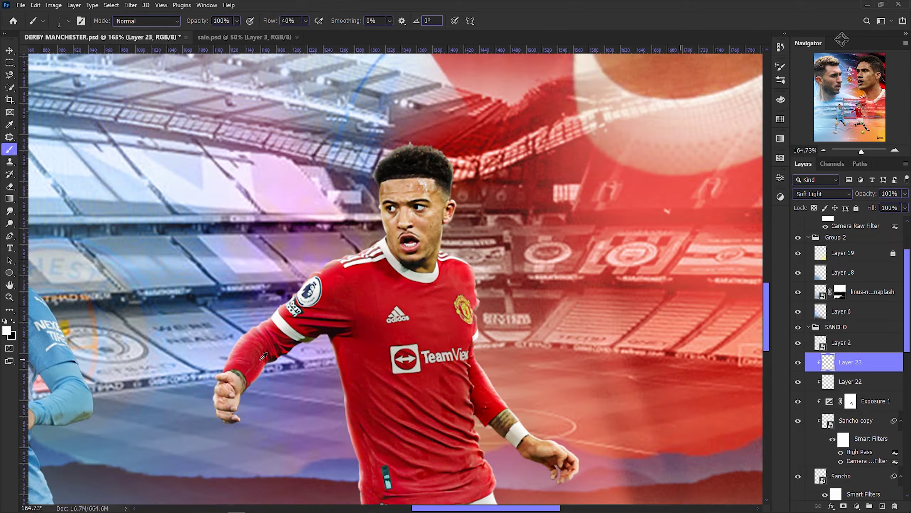
scroll(185, 371, "up", 3)
scroll(185, 372, "up", 1)
scroll(259, 282, "down", 4)
scroll(323, 287, "up", 1)
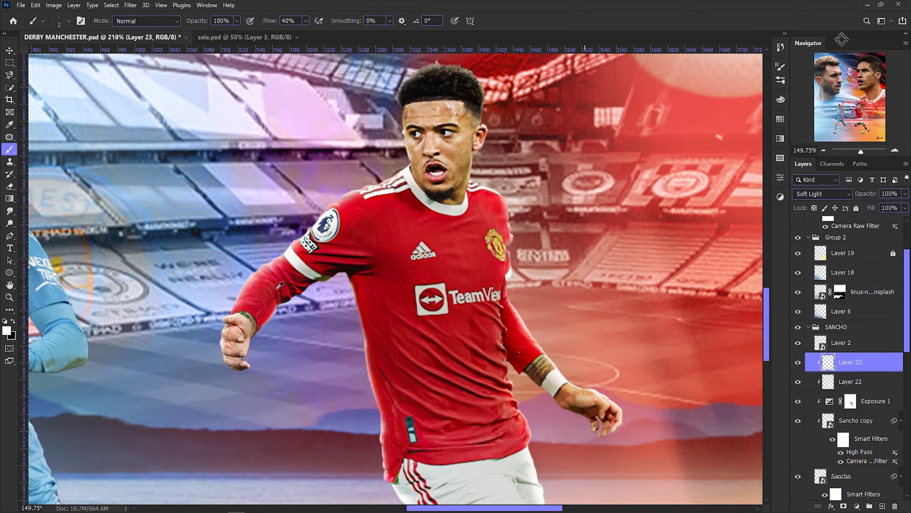
scroll(394, 291, "up", 1)
scroll(484, 293, "up", 1)
scroll(582, 295, "up", 1)
scroll(574, 298, "up", 1)
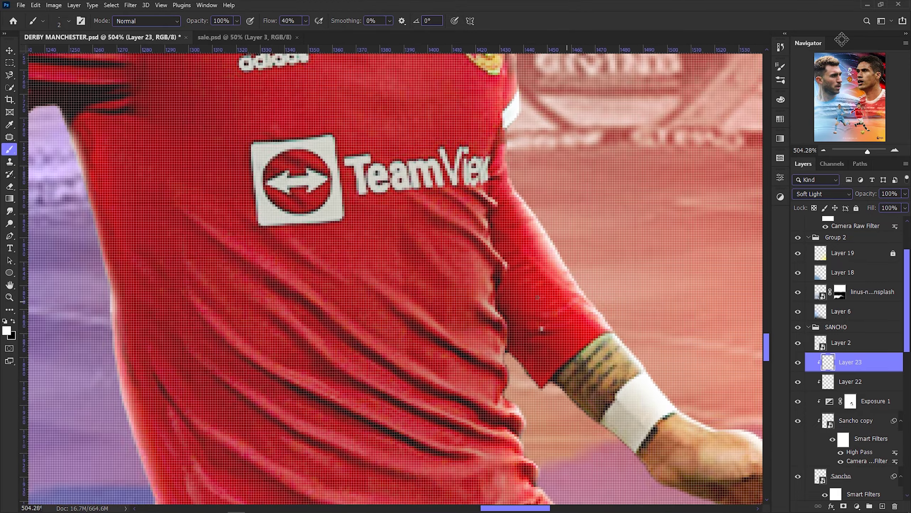
scroll(544, 280, "down", 1)
scroll(522, 219, "up", 1)
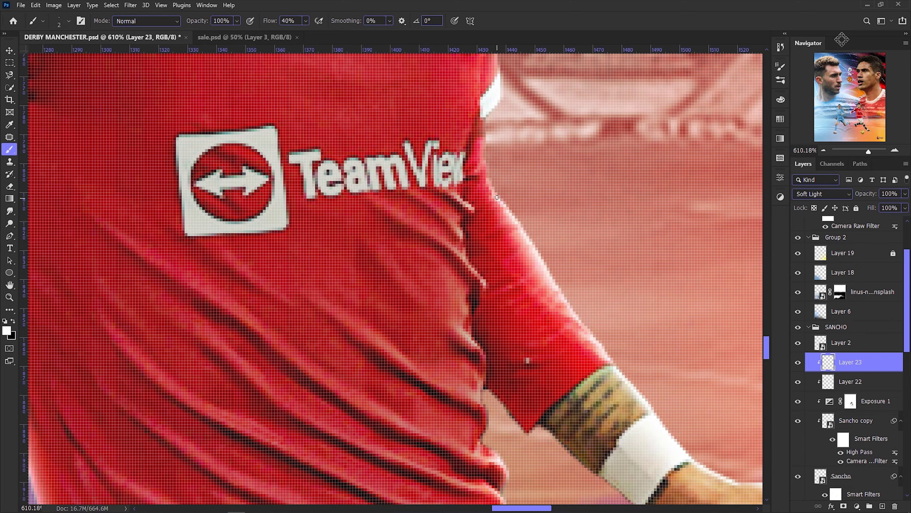
scroll(522, 219, "down", 1)
scroll(455, 179, "down", 2)
scroll(457, 280, "down", 2)
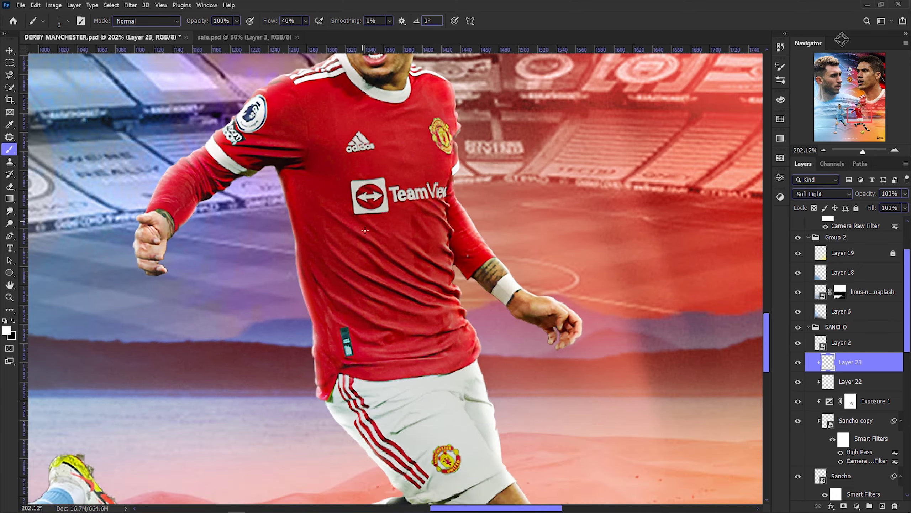
scroll(464, 387, "up", 3)
scroll(517, 365, "up", 1)
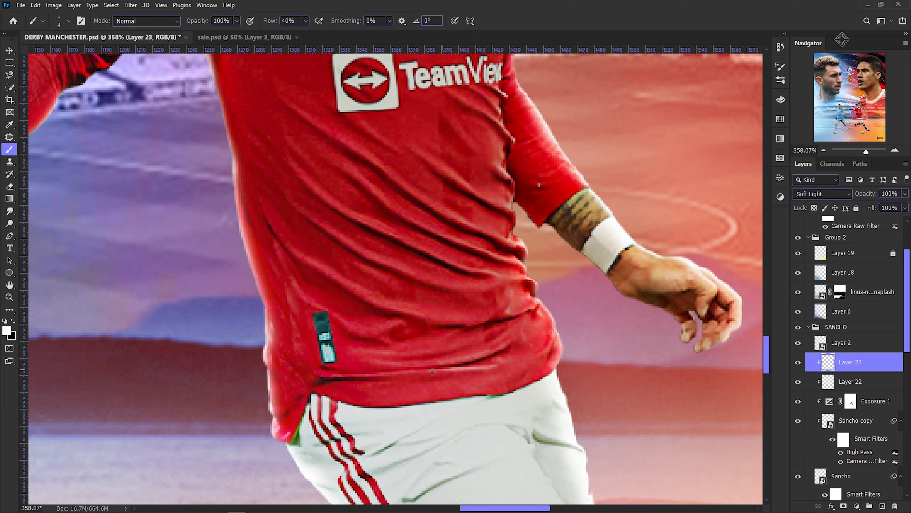
scroll(432, 371, "up", 1)
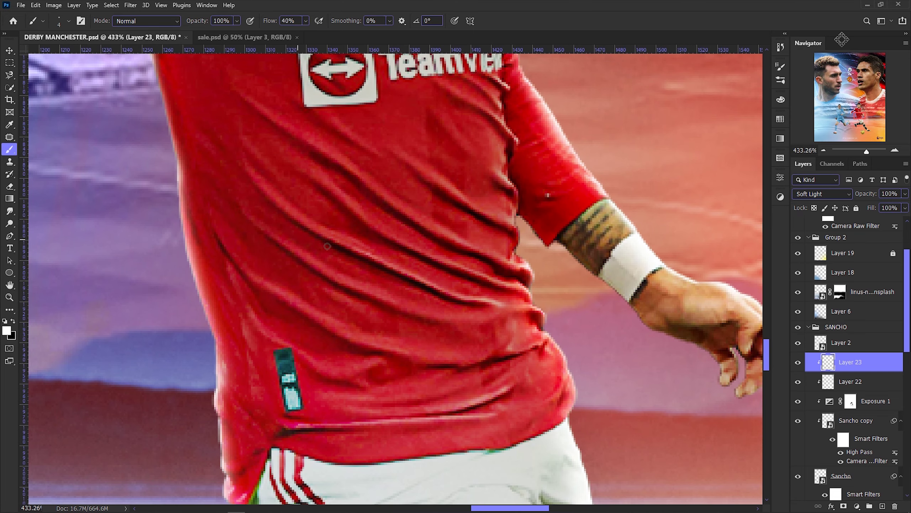
scroll(327, 246, "up", 2)
scroll(458, 289, "up", 2)
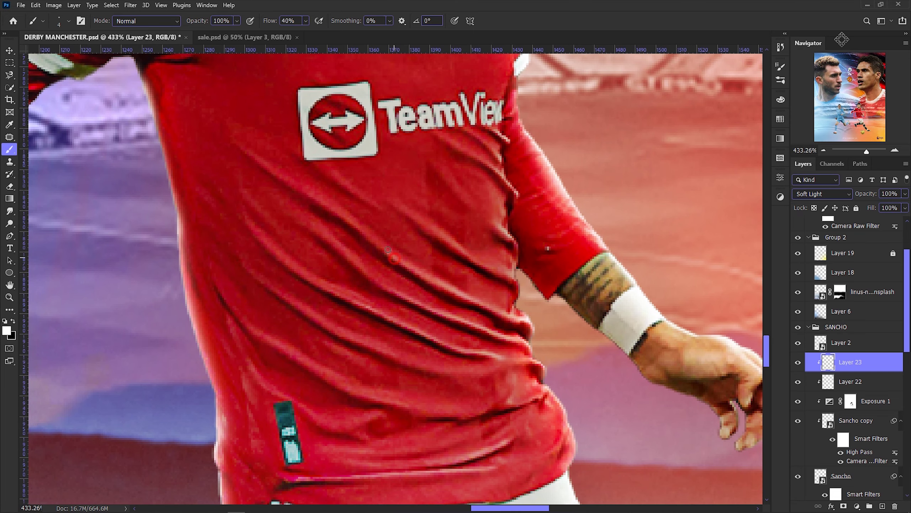
scroll(513, 299, "up", 1)
scroll(425, 259, "up", 2)
scroll(406, 318, "up", 1)
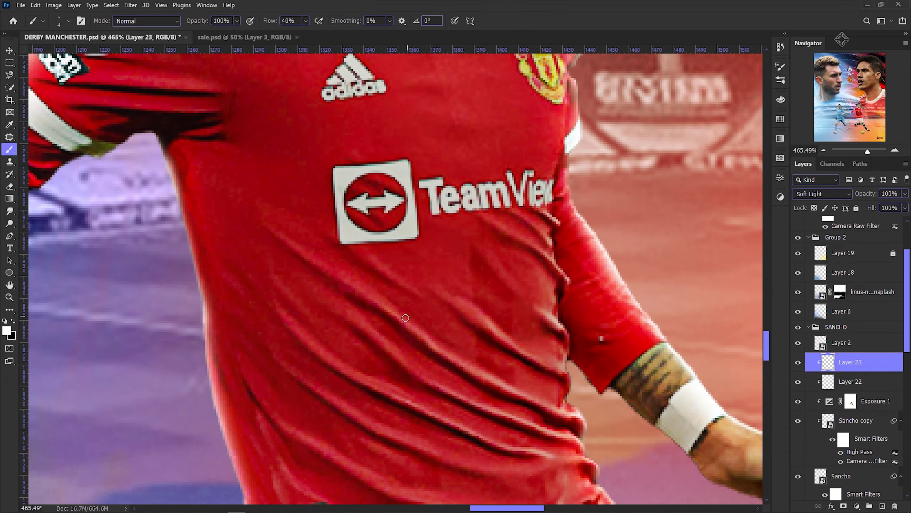
scroll(406, 286, "down", 3)
scroll(323, 252, "down", 2)
scroll(251, 216, "down", 3)
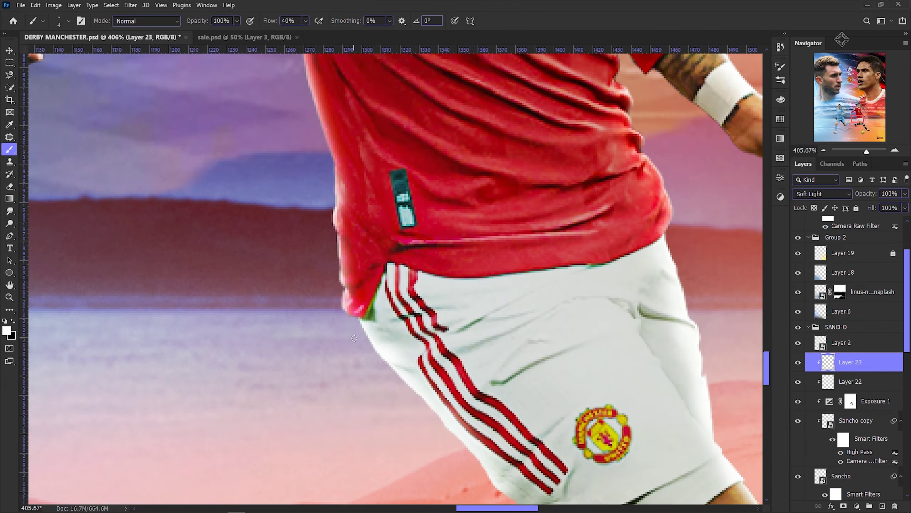
scroll(186, 181, "up", 3)
scroll(430, 194, "up", 2)
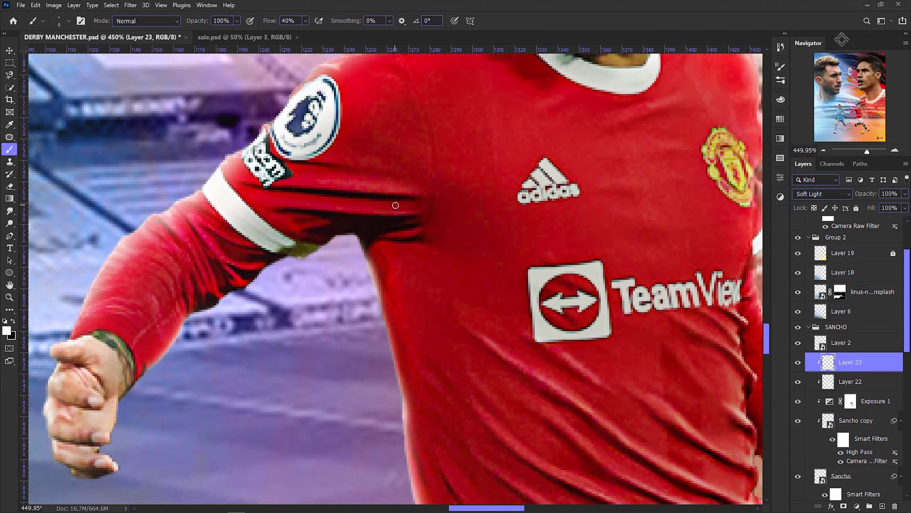
scroll(576, 196, "up", 2)
scroll(568, 224, "up", 1)
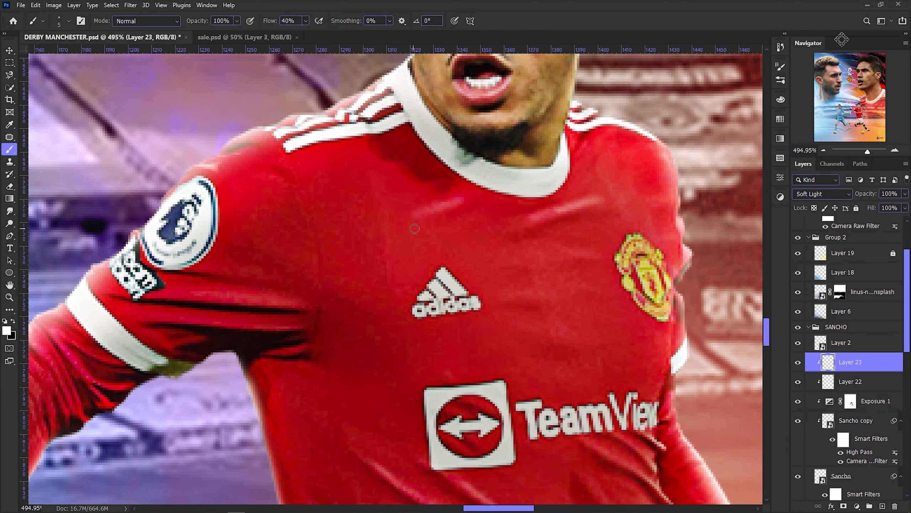
scroll(415, 229, "down", 2)
scroll(653, 396, "down", 2)
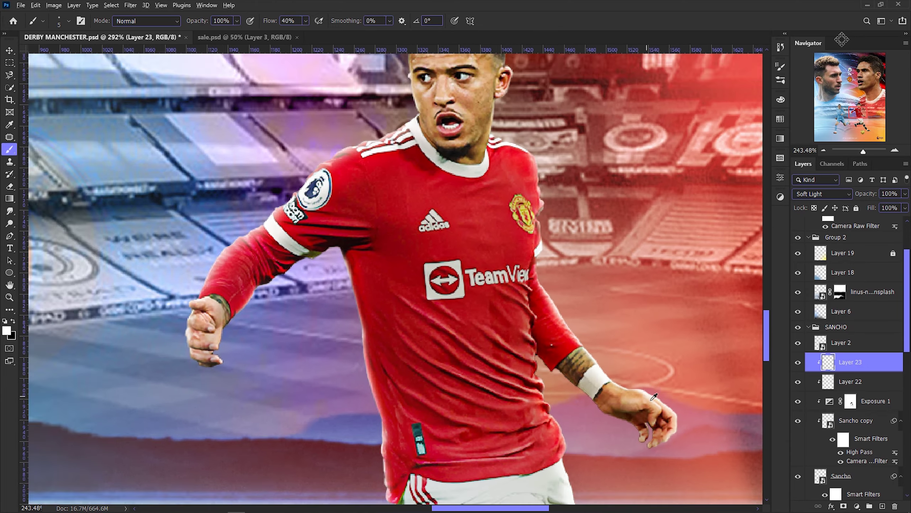
scroll(654, 396, "up", 1)
scroll(503, 323, "up", 3)
scroll(329, 259, "up", 2)
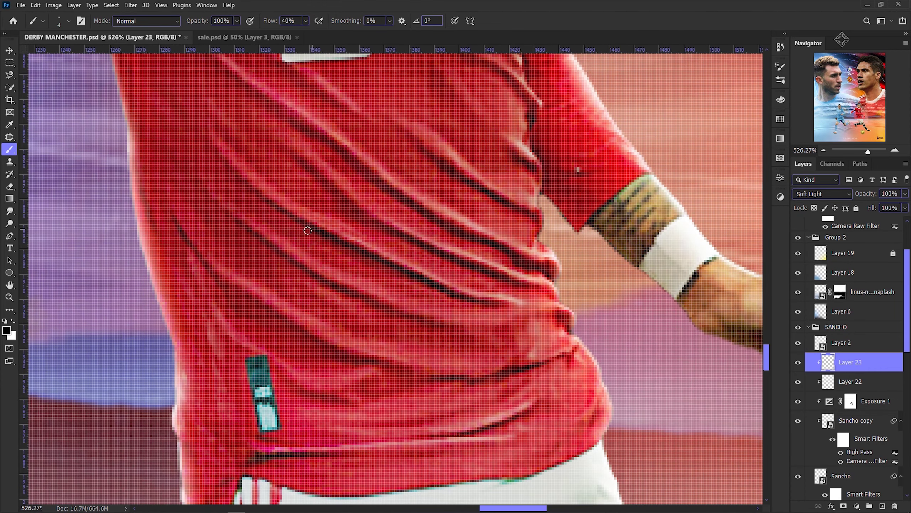
scroll(376, 262, "down", 2)
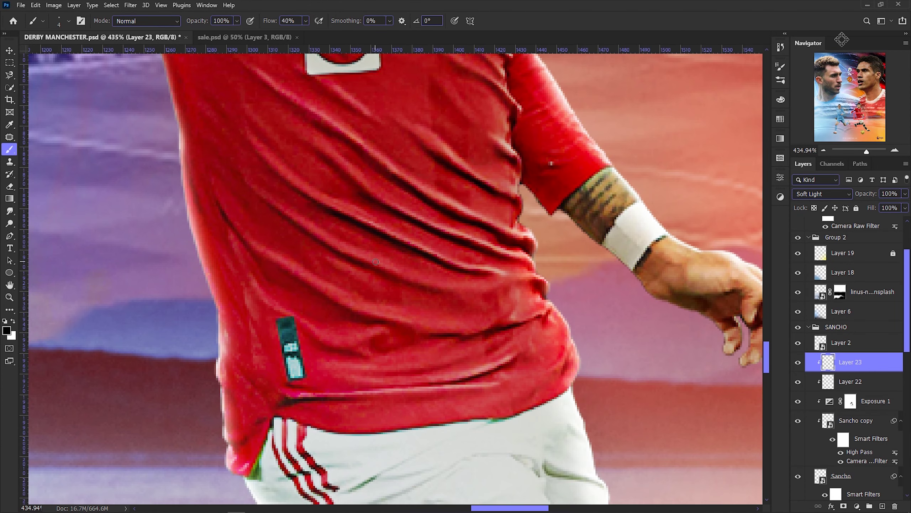
Lower the brush flow from 40% to 25%.
left_click_drag(304, 24, 296, 36)
scroll(215, 282, "down", 1)
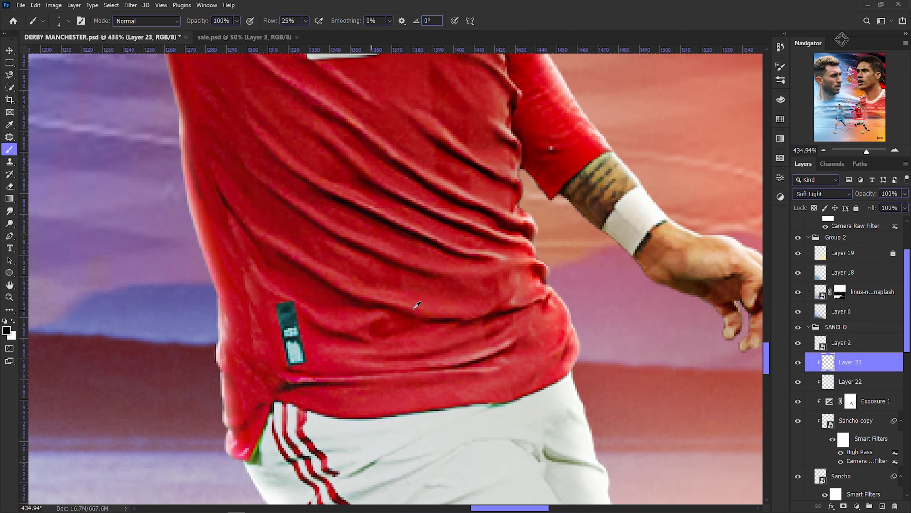
scroll(415, 305, "down", 3)
scroll(497, 359, "up", 1)
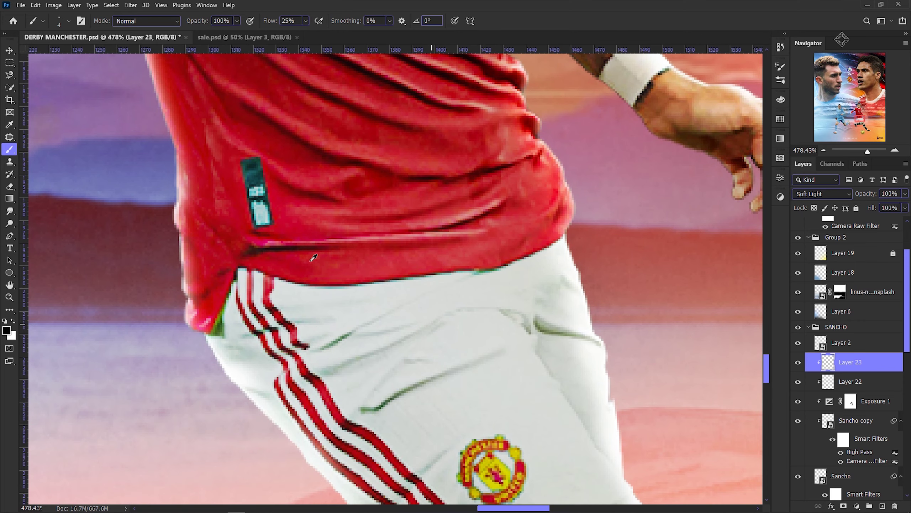
scroll(313, 257, "down", 2)
scroll(305, 233, "down", 1)
scroll(298, 179, "up", 1)
scroll(290, 138, "up", 1)
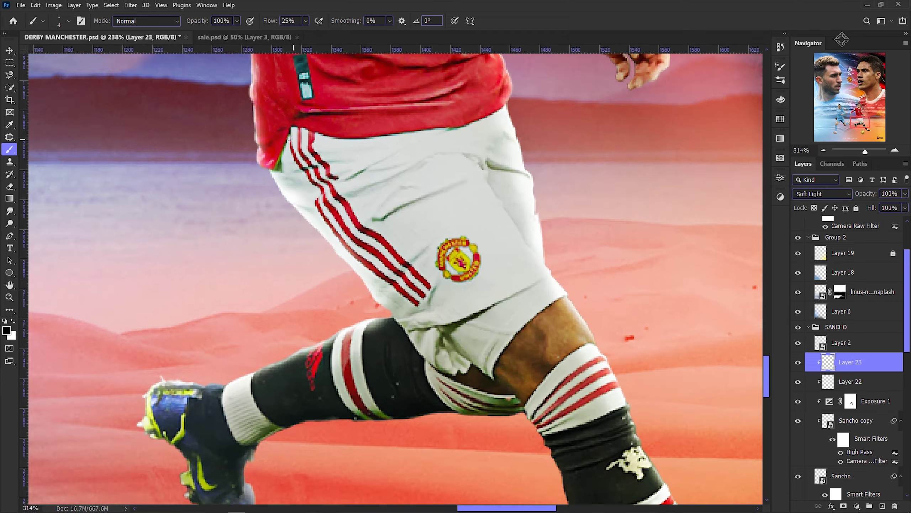
scroll(290, 138, "down", 1)
scroll(359, 144, "up", 5)
scroll(412, 136, "up", 1)
scroll(446, 121, "down", 1)
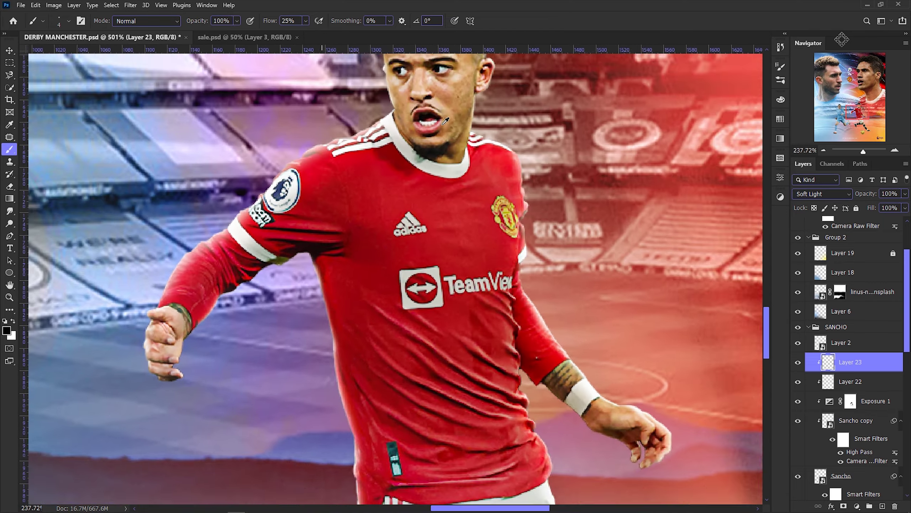
scroll(446, 120, "up", 1)
scroll(446, 144, "down", 2)
scroll(467, 161, "up", 1)
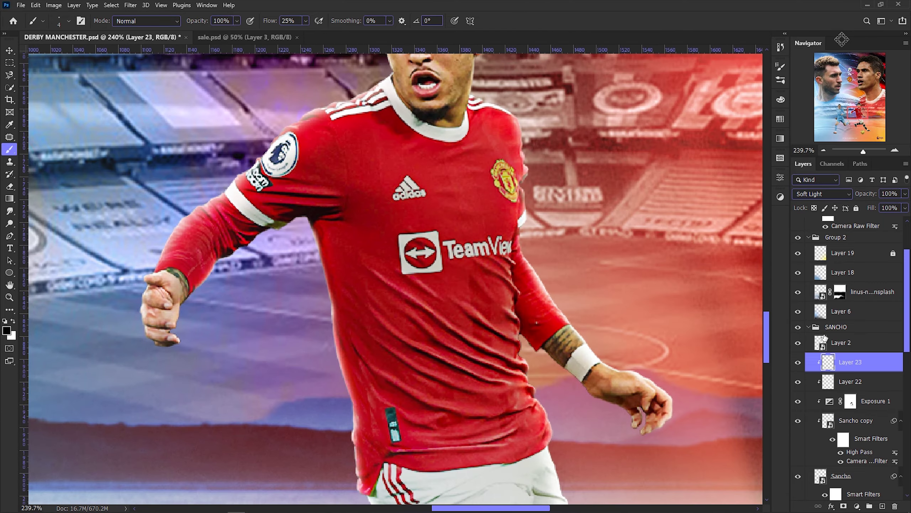
scroll(449, 216, "up", 2)
scroll(449, 261, "down", 5)
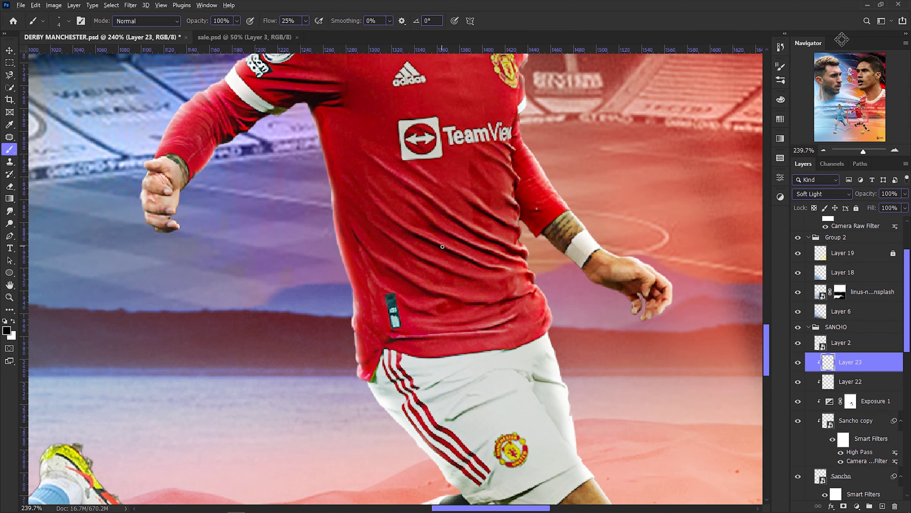
scroll(442, 246, "down", 3)
key("alt+bracketleft")
key("x")
key("bracketright")
scroll(315, 177, "up", 3)
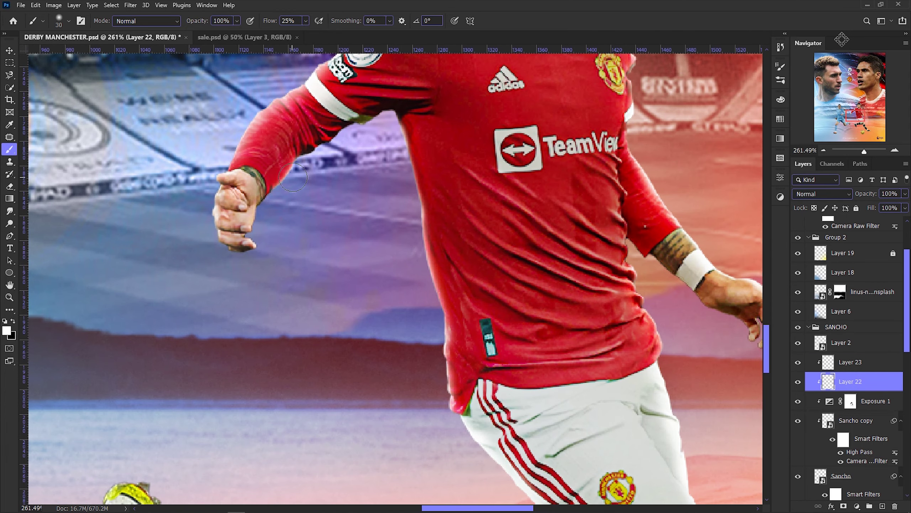
left_click_drag(315, 34, 313, 34)
scroll(304, 215, "up", 3)
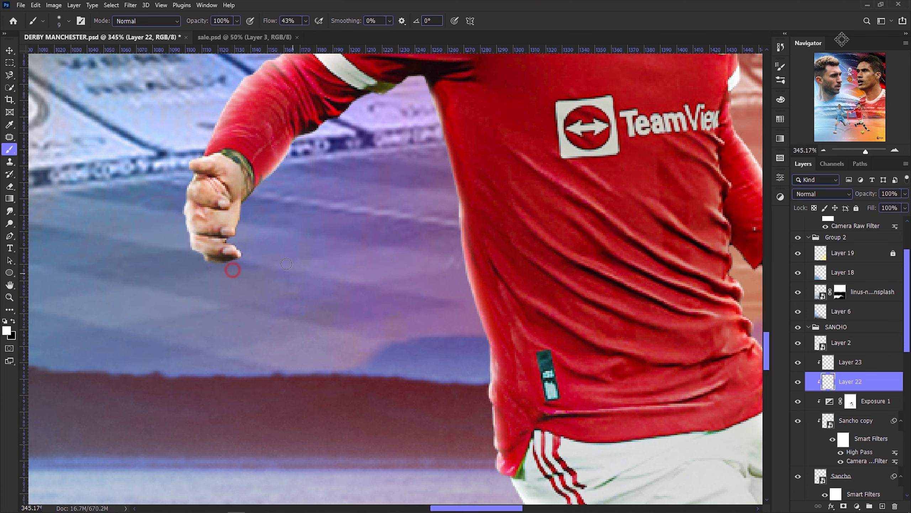
scroll(286, 263, "down", 3)
scroll(246, 218, "down", 1)
scroll(246, 218, "down", 1)
left_click_drag(305, 21, 301, 34)
scroll(524, 337, "down", 1)
scroll(523, 338, "up", 3)
key("bracketright")
key("bracketright")
key("bracketright")
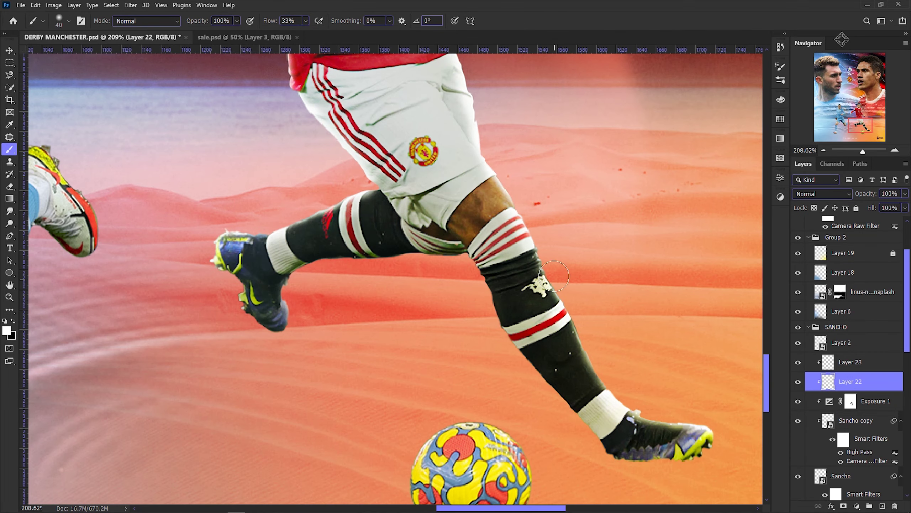
left_click_drag(305, 20, 299, 32)
scroll(486, 272, "down", 3)
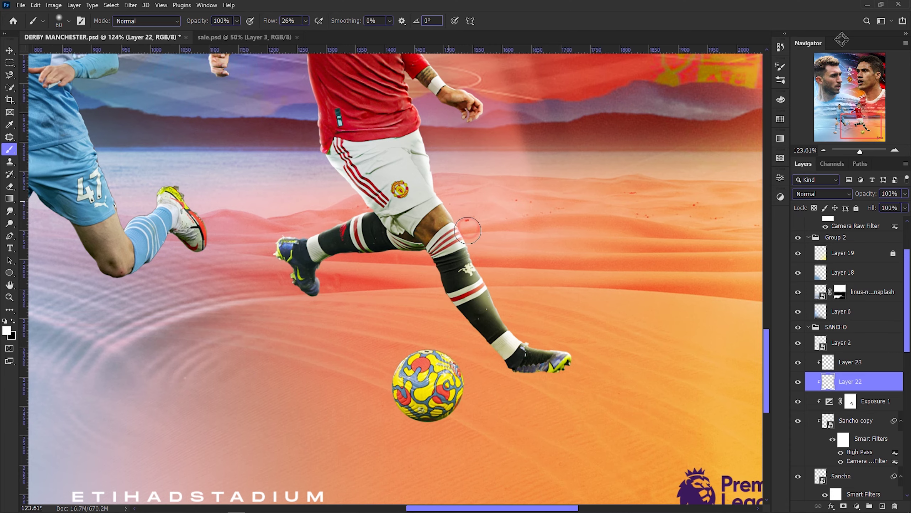
scroll(381, 262, "up", 2)
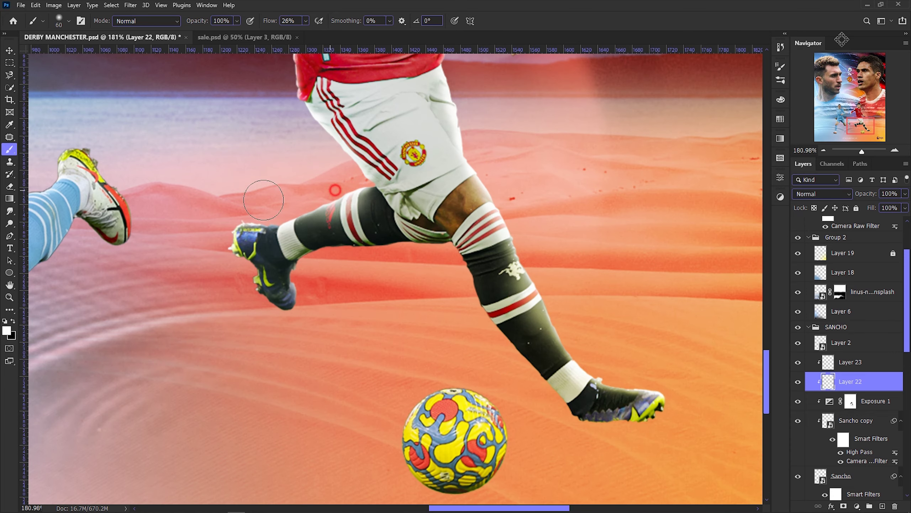
scroll(264, 200, "up", 1)
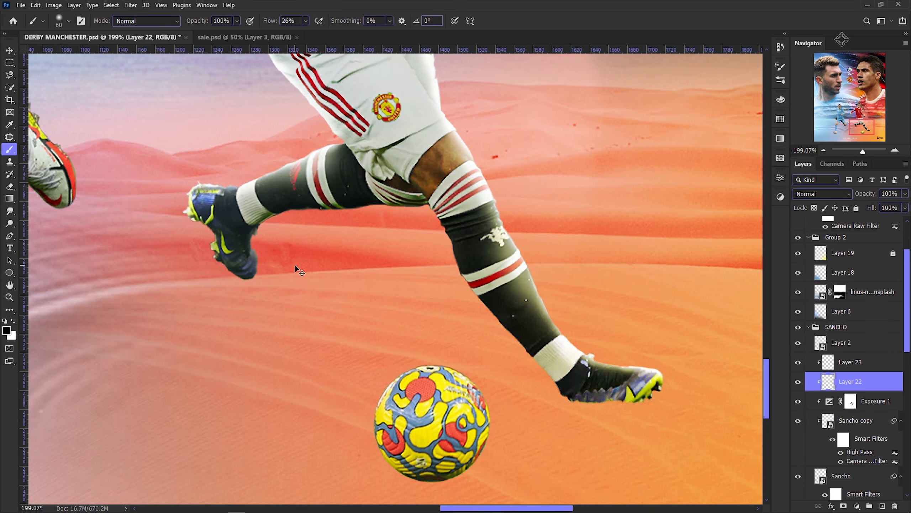
Add a new layer above Layer 23 and brush the boot's sole and toe darker.
scroll(311, 301, "down", 3)
left_click(861, 366)
left_click(883, 505)
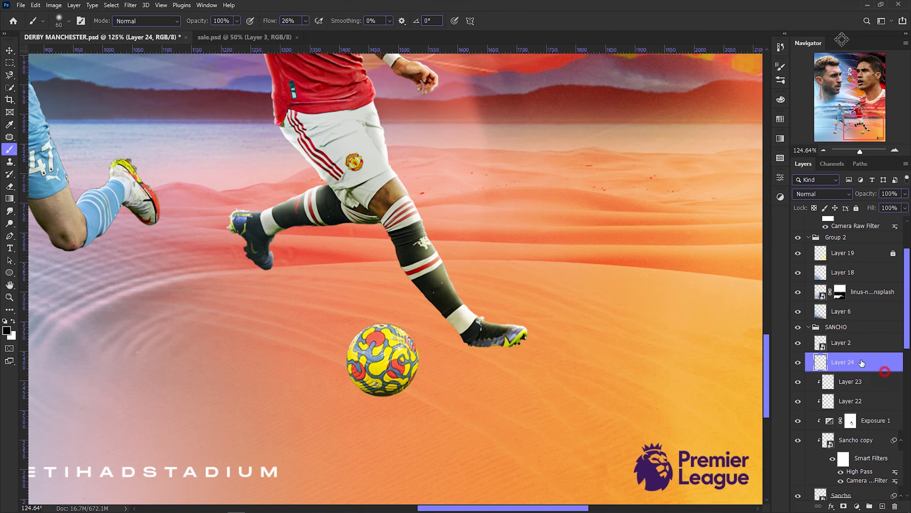
scroll(523, 356, "up", 2)
left_click_drag(519, 350, 545, 349)
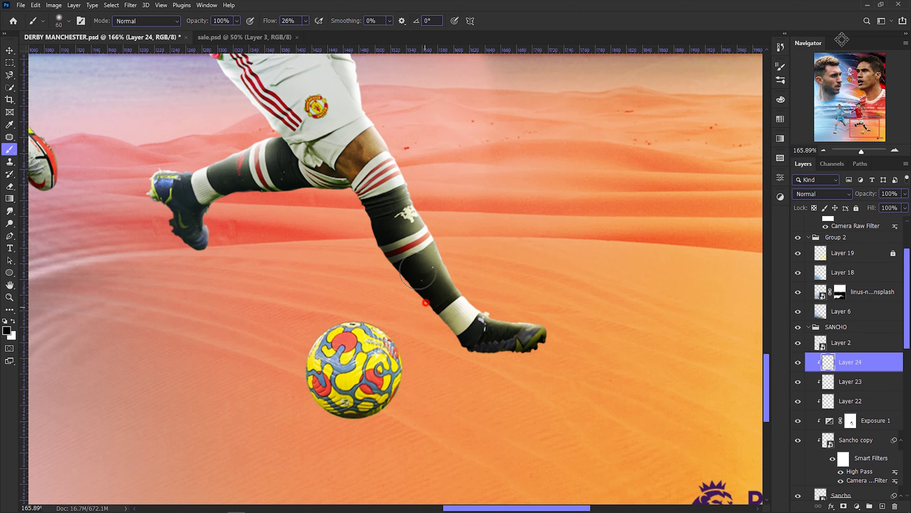
scroll(335, 203, "up", 1)
scroll(182, 243, "up", 1)
scroll(182, 243, "down", 1)
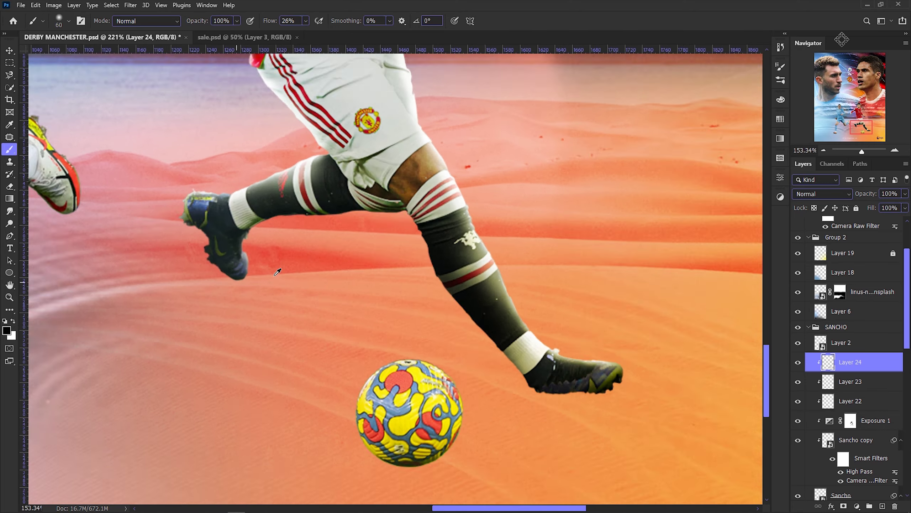
scroll(251, 230, "down", 1)
scroll(359, 201, "down", 1)
scroll(413, 189, "up", 2)
scroll(413, 189, "up", 1)
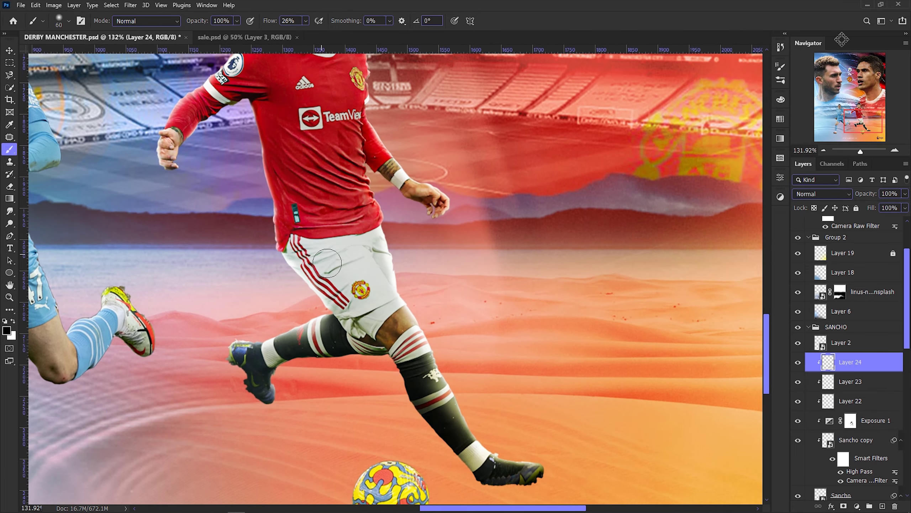
scroll(414, 188, "up", 1)
left_click(797, 343)
scroll(408, 283, "down", 2)
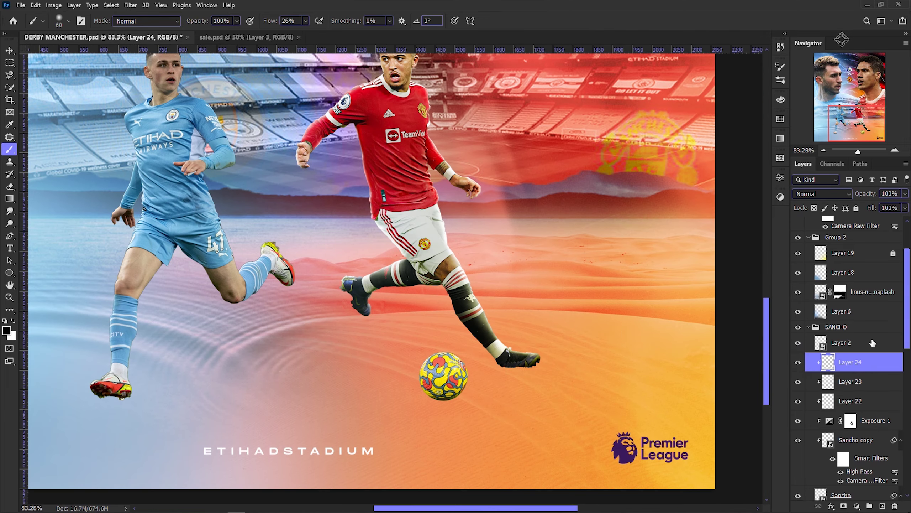
scroll(408, 283, "up", 2)
Move down to Layer 22 and switch to the Eraser at size 70.
key("alt+bracketleft")
key("alt+bracketleft")
scroll(408, 283, "up", 1)
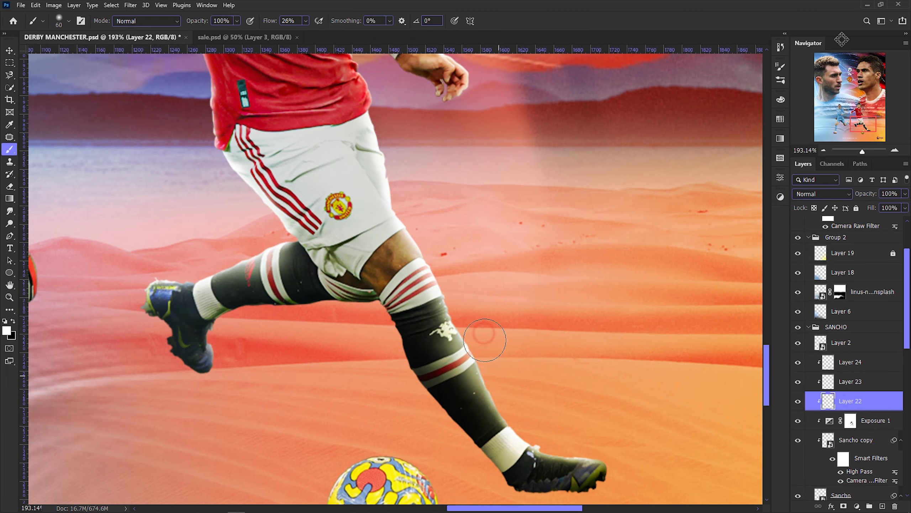
key("e")
key("bracketleft")
key("bracketleft")
key("bracketleft")
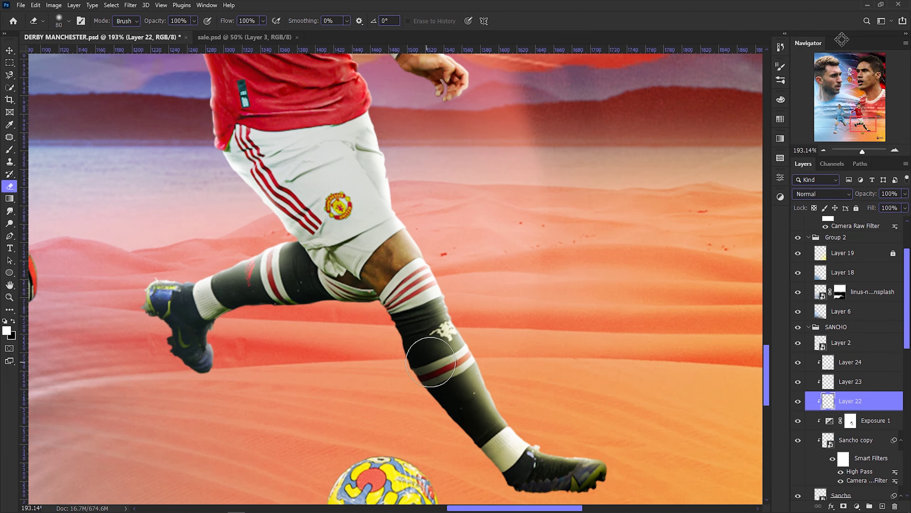
scroll(449, 410, "down", 3)
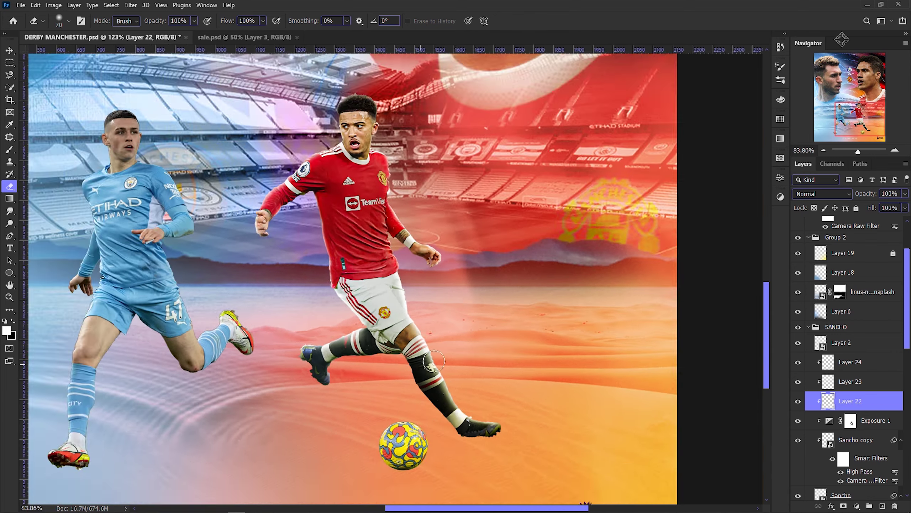
scroll(451, 400, "up", 2)
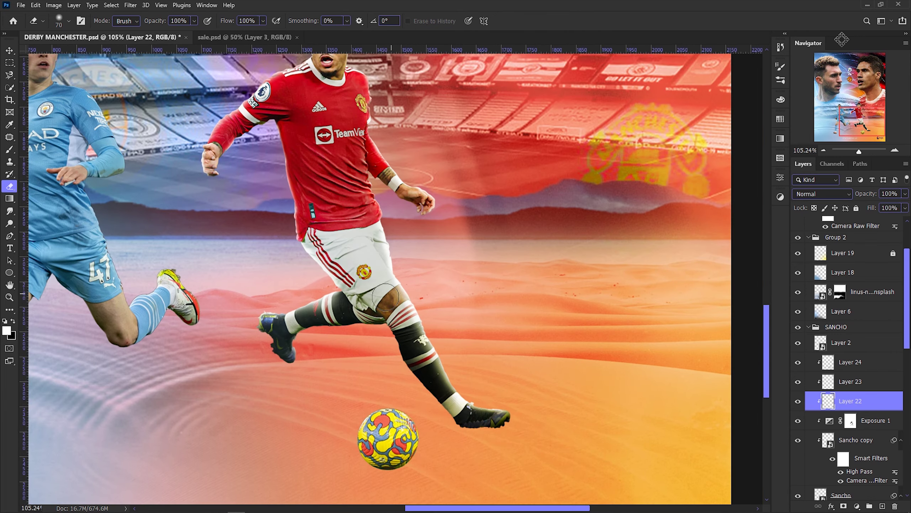
scroll(355, 290, "up", 2)
scroll(850, 375, "down", 2)
Paint white on the Exposure 1 mask to reveal the exposure effect on the shorts.
left_click(850, 381)
key("x")
left_click_drag(305, 285, 301, 301)
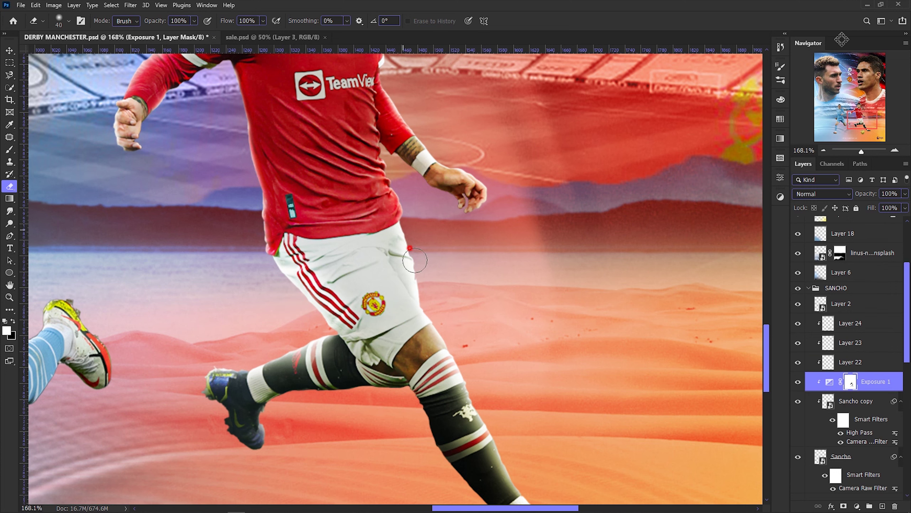
scroll(438, 373, "down", 3)
scroll(453, 255, "up", 4)
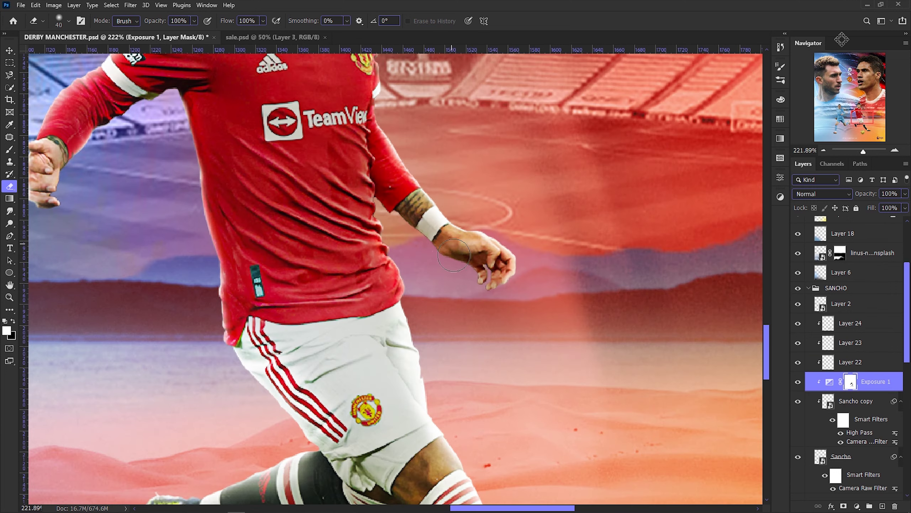
key("x")
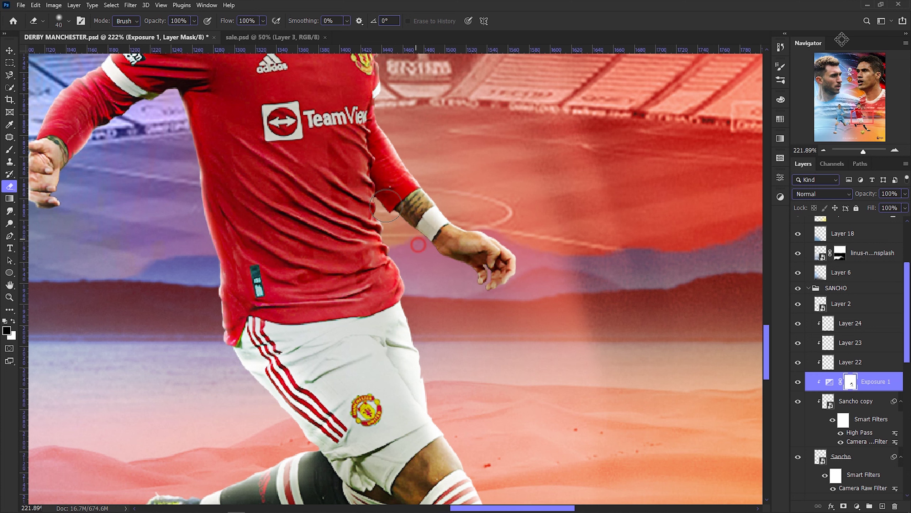
scroll(434, 240, "up", 1)
key("x")
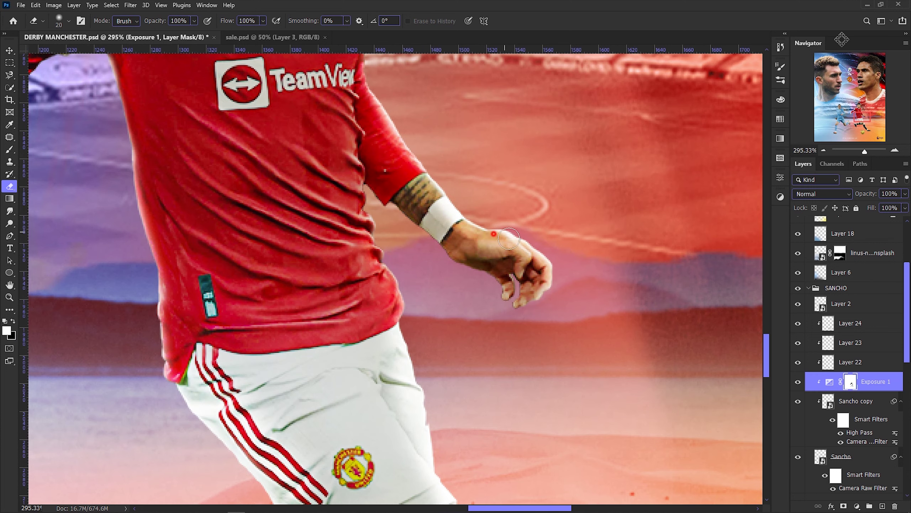
scroll(536, 246, "down", 2)
scroll(536, 245, "up", 1)
Rename Layer 22 to Skin and return to a smaller brush for the face.
left_click(843, 361)
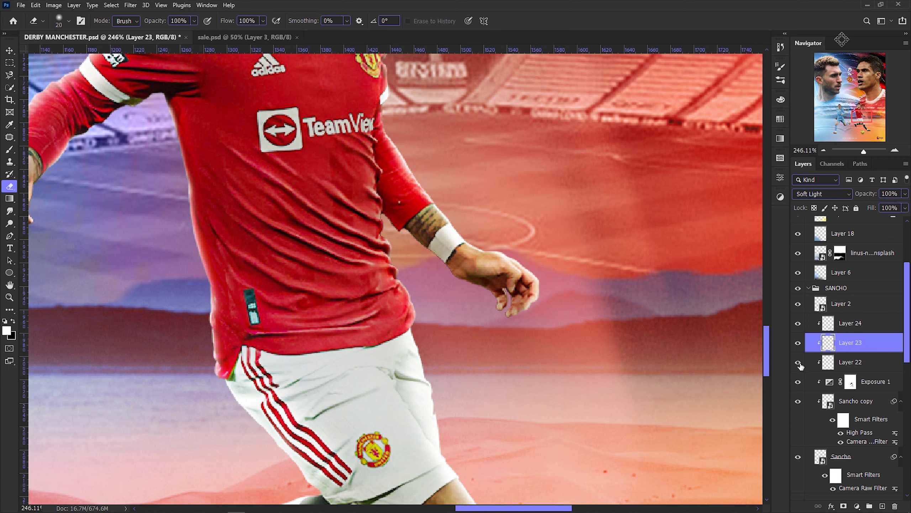
type("Skin")
key("Return")
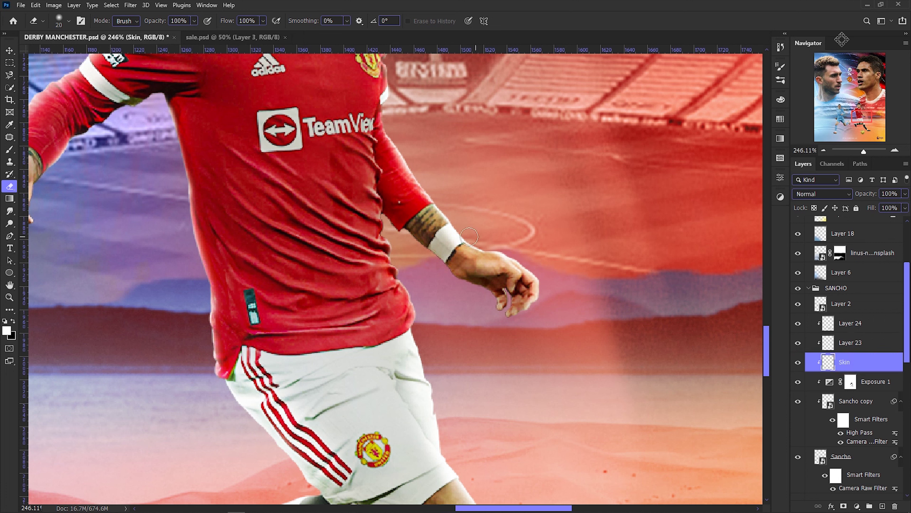
key("b")
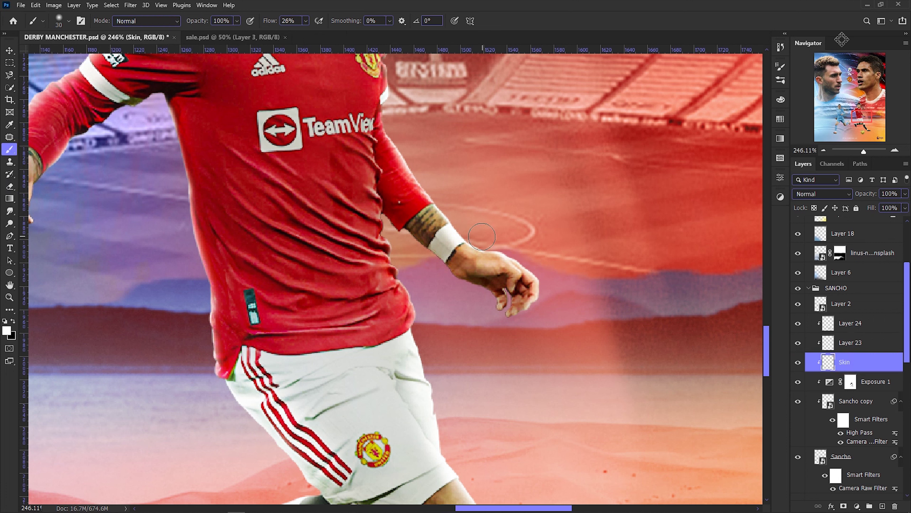
scroll(459, 220, "down", 1)
scroll(359, 222, "down", 1)
scroll(237, 226, "up", 1)
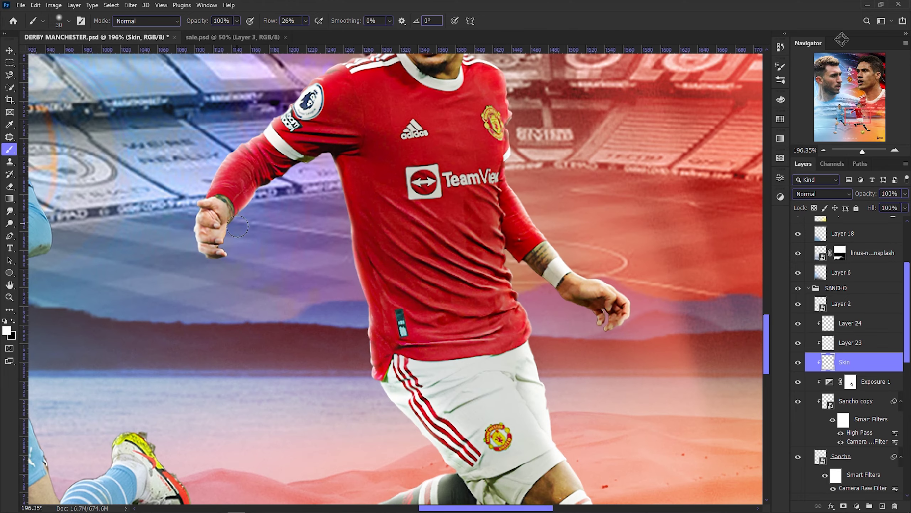
scroll(247, 249, "down", 3)
scroll(323, 201, "up", 2)
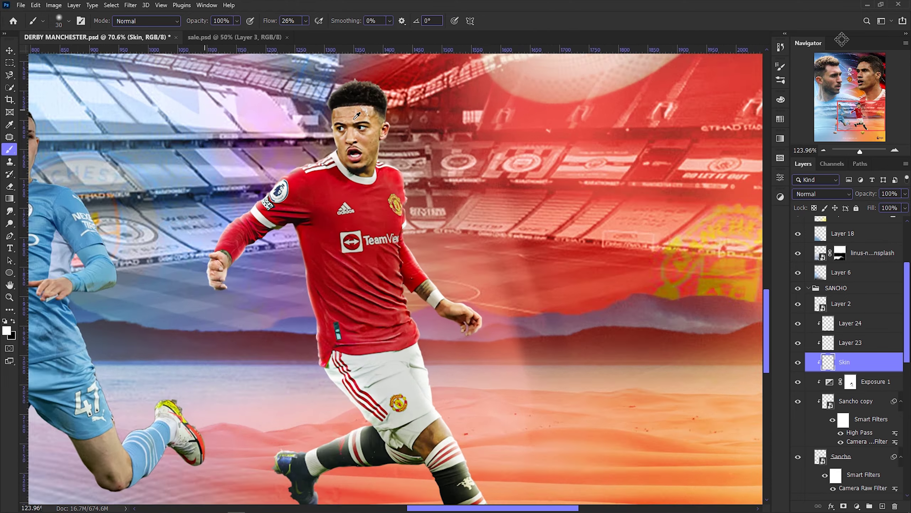
scroll(347, 178, "up", 2)
key("bracketleft")
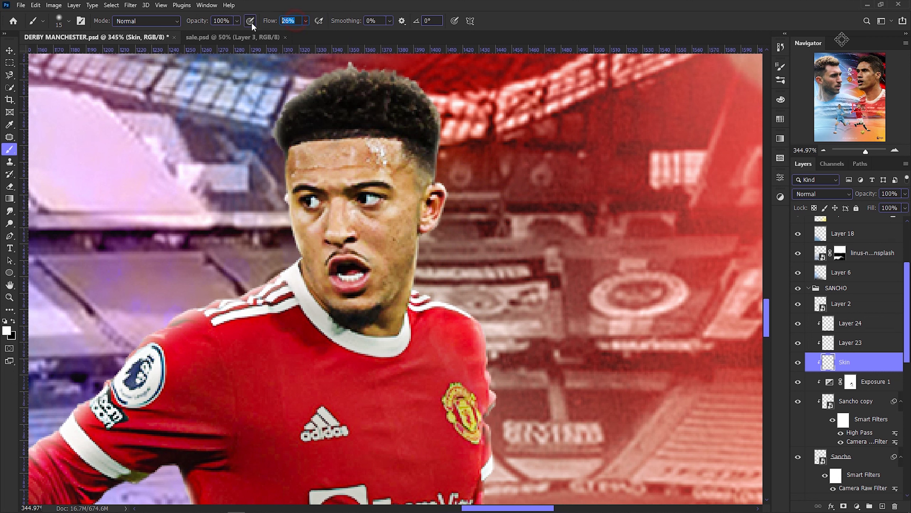
type("4")
Rename the Skin layer to Body.
left_click(871, 325)
double_click(845, 362)
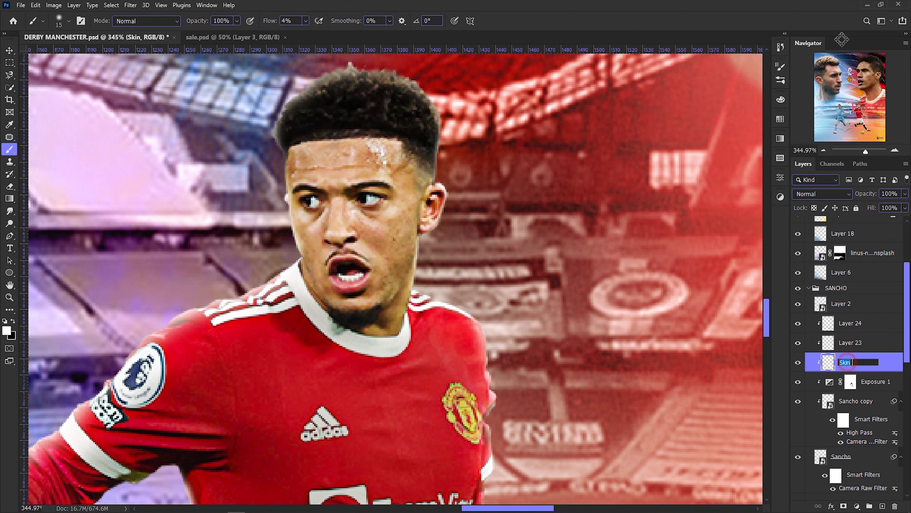
type("Body")
key("Return")
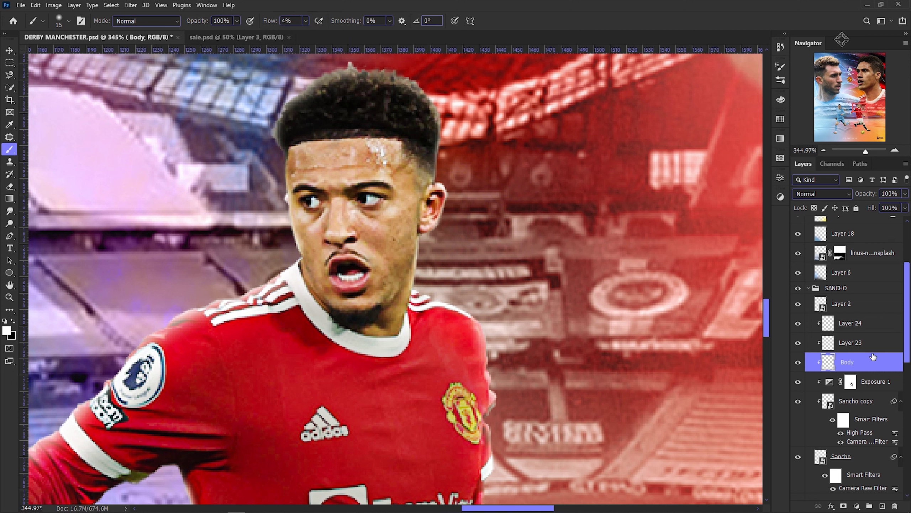
Add a new layer above Layer 24 and name it Face.
left_click(851, 323)
key("ctrl+shift+alt+n")
double_click(847, 323)
type("Face")
scroll(344, 222, "up", 2)
left_click(821, 193)
Set the Face layer to Linear Dodge (Add) and raise brush flow to 10%.
left_click(822, 299)
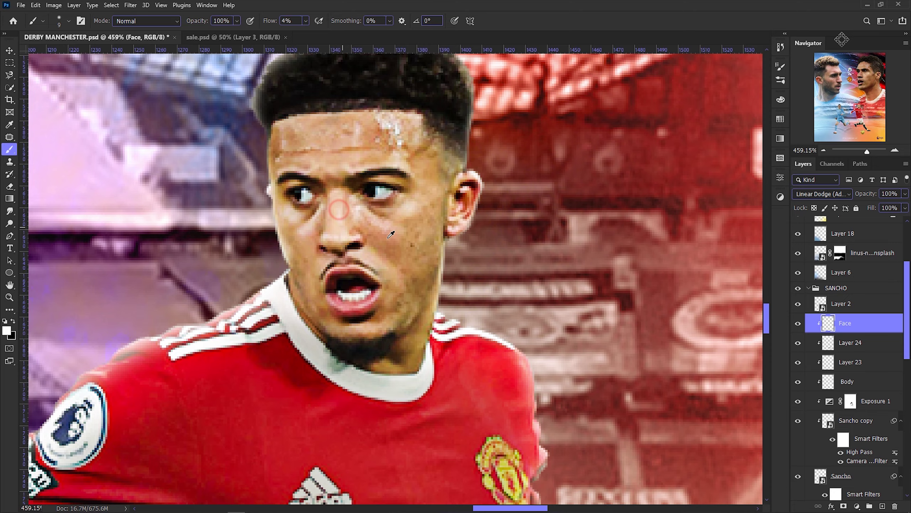
scroll(391, 234, "up", 1)
left_click_drag(305, 36, 309, 34)
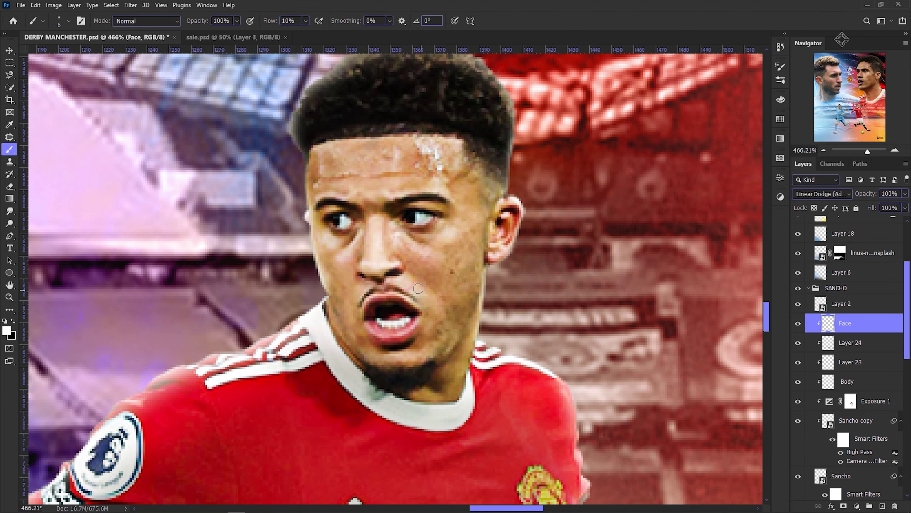
scroll(391, 354, "down", 3)
scroll(457, 226, "up", 2)
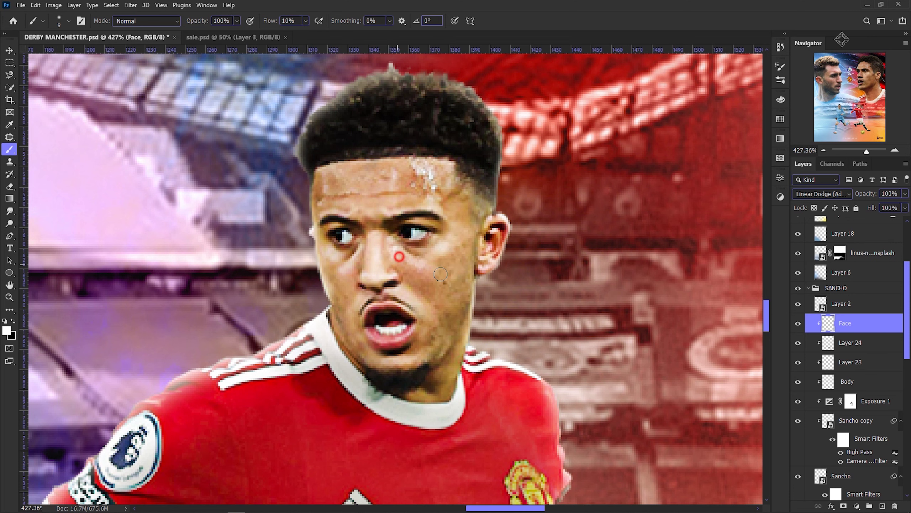
Paint soft highlights over the player's face, arms, hand and legs.
scroll(435, 210, "down", 2)
scroll(412, 215, "down", 2)
scroll(388, 219, "up", 1)
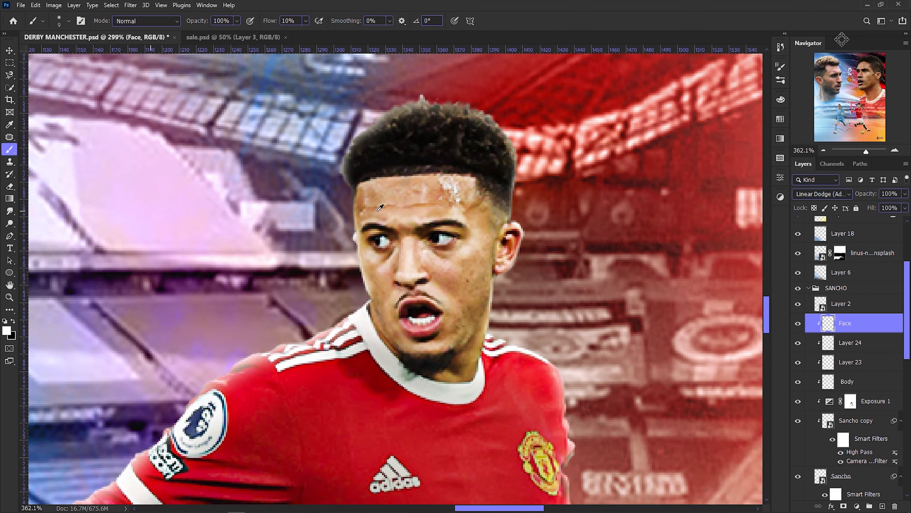
scroll(369, 224, "up", 3)
scroll(402, 248, "up", 1)
scroll(373, 262, "down", 2)
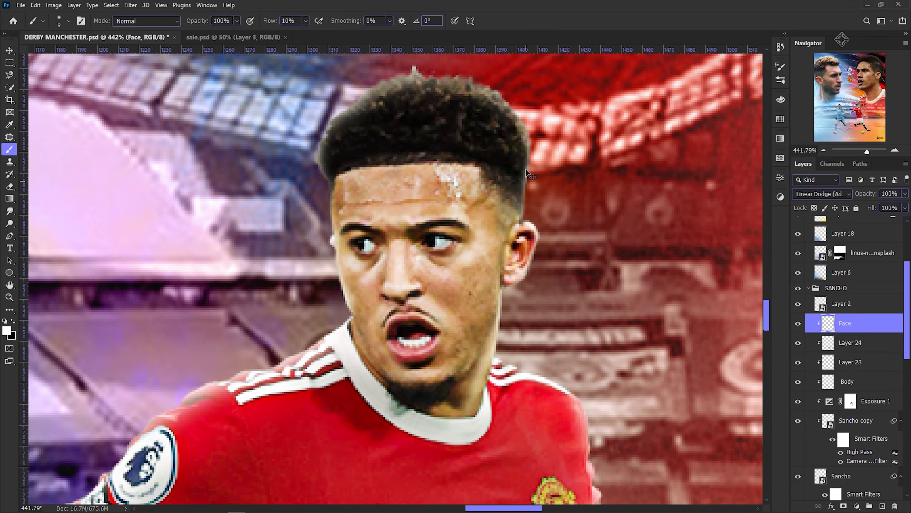
scroll(452, 278, "down", 1)
scroll(381, 273, "up", 1)
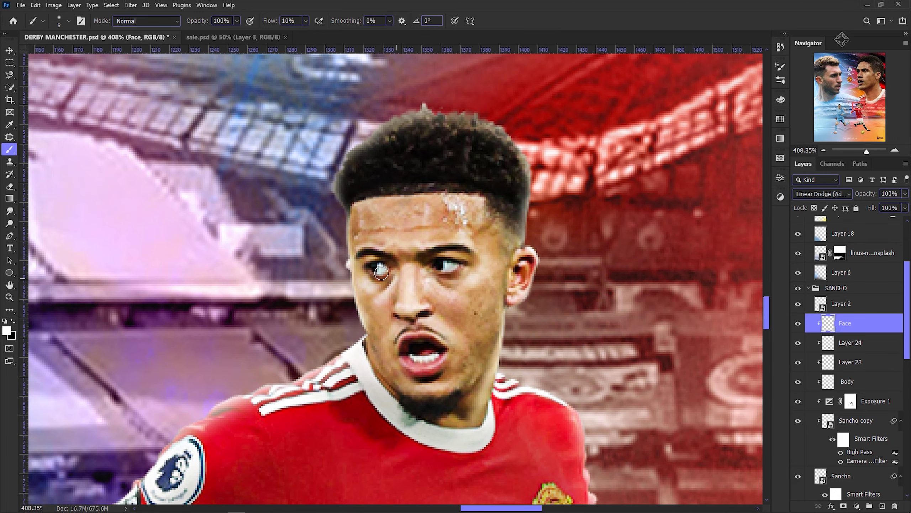
scroll(418, 308, "up", 1)
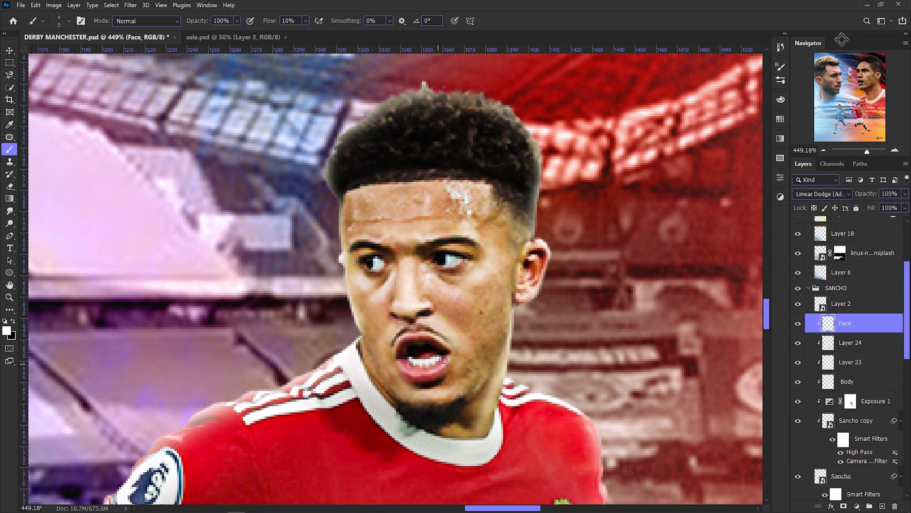
scroll(452, 356, "down", 1)
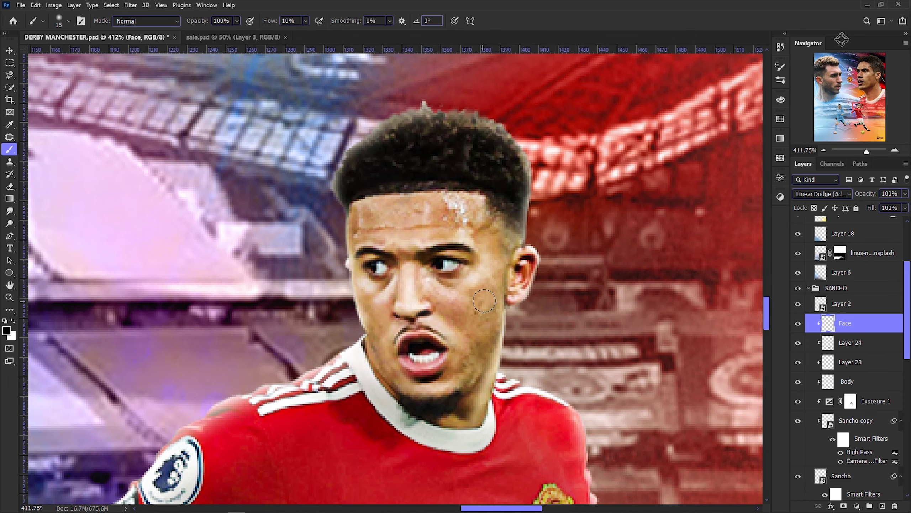
scroll(452, 314, "down", 10)
scroll(269, 357, "up", 10)
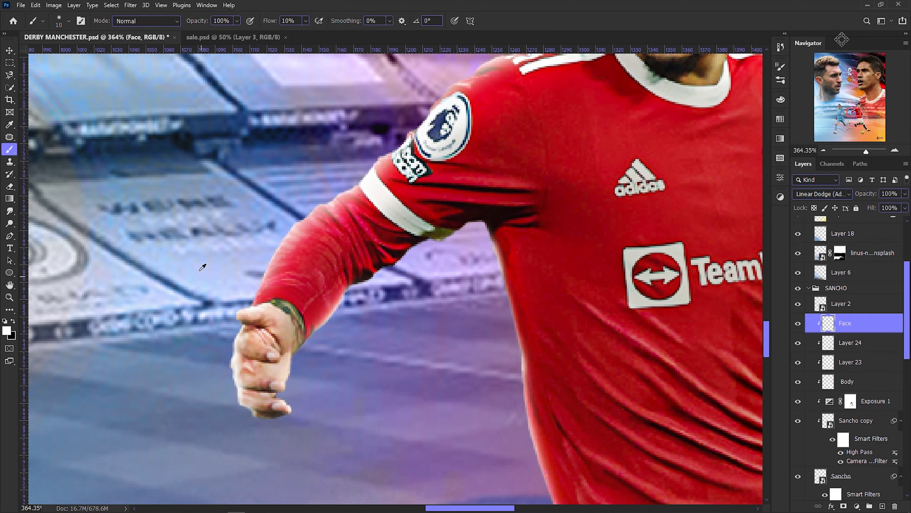
scroll(203, 266, "down", 5)
scroll(647, 378, "up", 5)
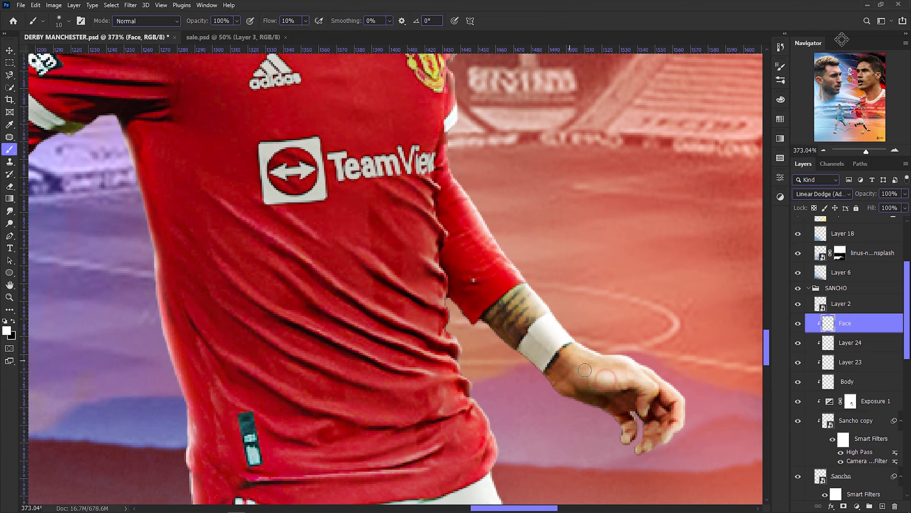
scroll(574, 363, "down", 5)
scroll(461, 311, "up", 5)
key("v")
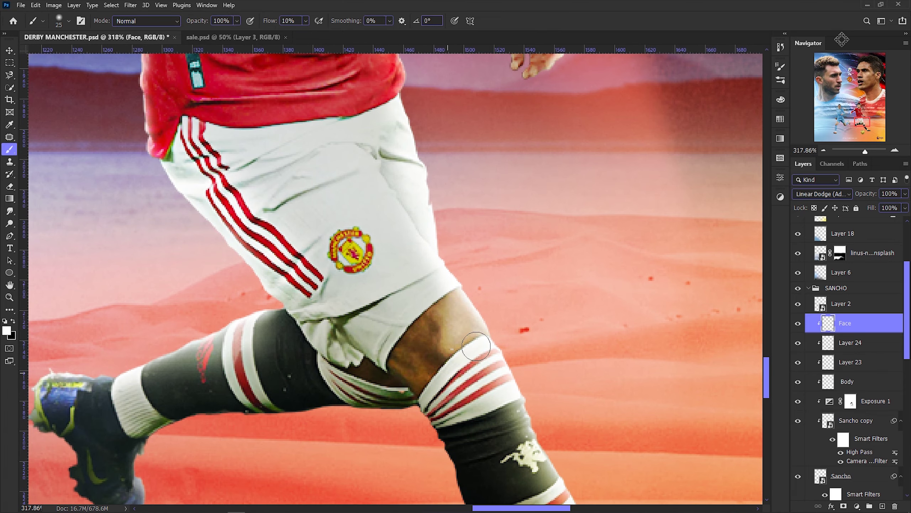
scroll(456, 327, "down", 6)
scroll(413, 287, "up", 2)
Paint a large soft black dab beside the red-kit player's boot on Layer 25.
scroll(836, 395, "down", 3)
left_click(836, 464)
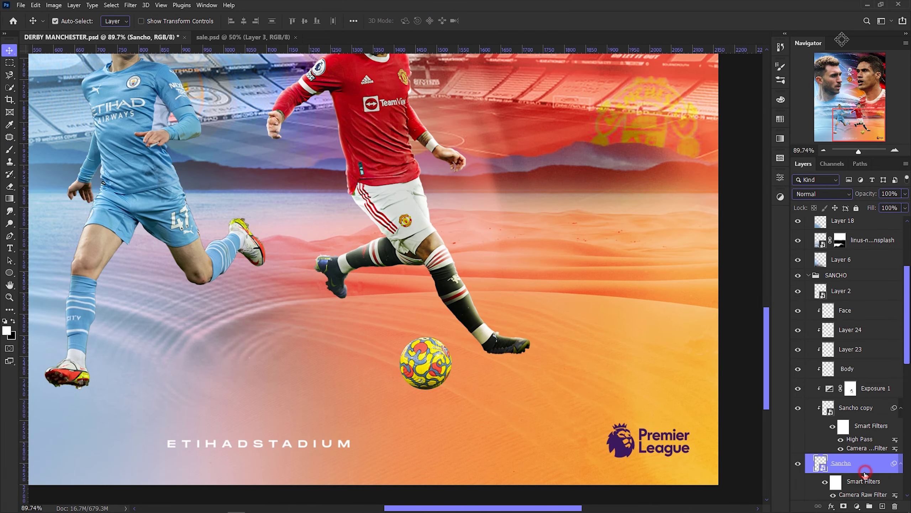
scroll(836, 452, "down", 1)
key("b")
scroll(533, 370, "up", 2)
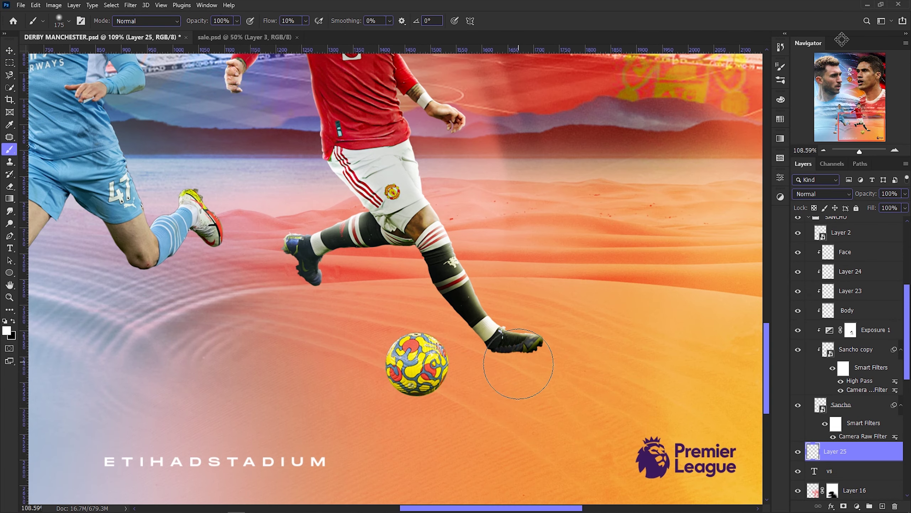
key("bracketright")
key("bracketright")
key("bracketright")
key("x")
left_click(578, 368)
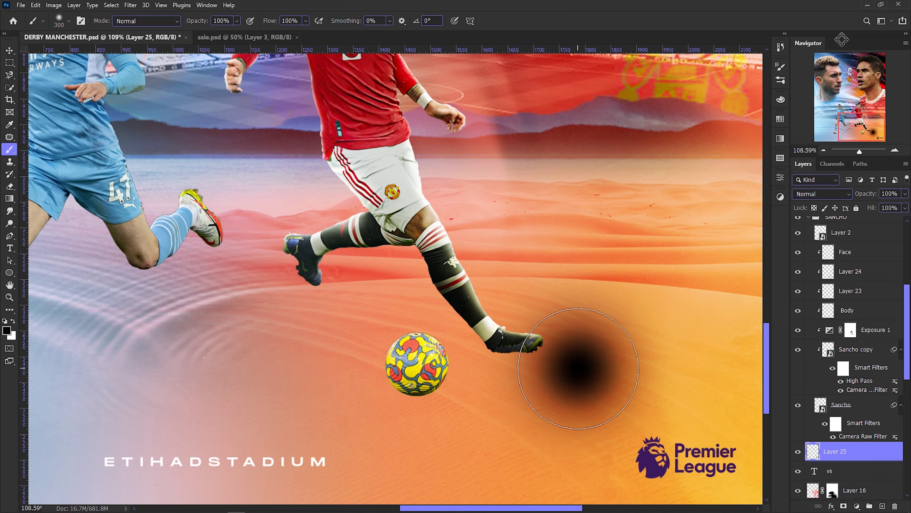
scroll(578, 368, "down", 2)
Squash the black dab into a flat, narrow shadow under the first boot.
key("ctrl+t")
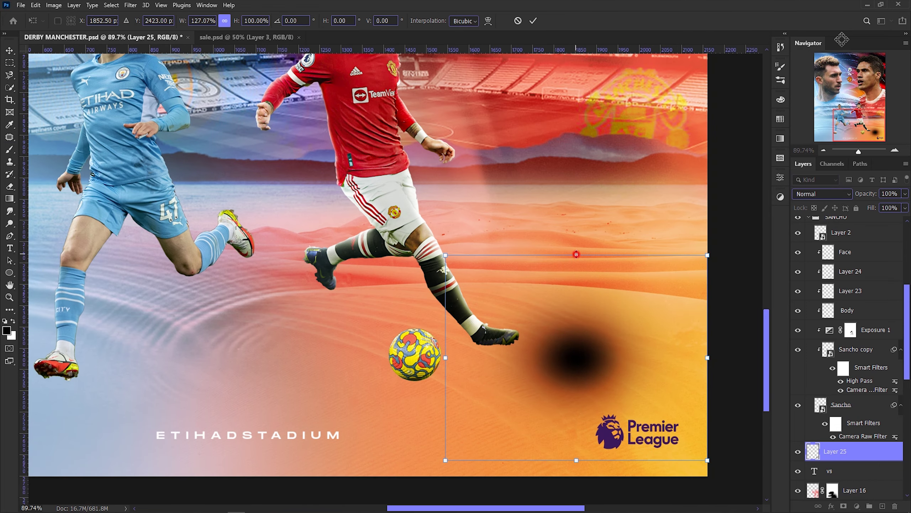
left_click_drag(577, 257, 577, 395)
left_click_drag(589, 427, 517, 334)
mouse_move(630, 319)
left_mouse_down()
mouse_move(581, 328)
mouse_move(576, 339)
left_mouse_up()
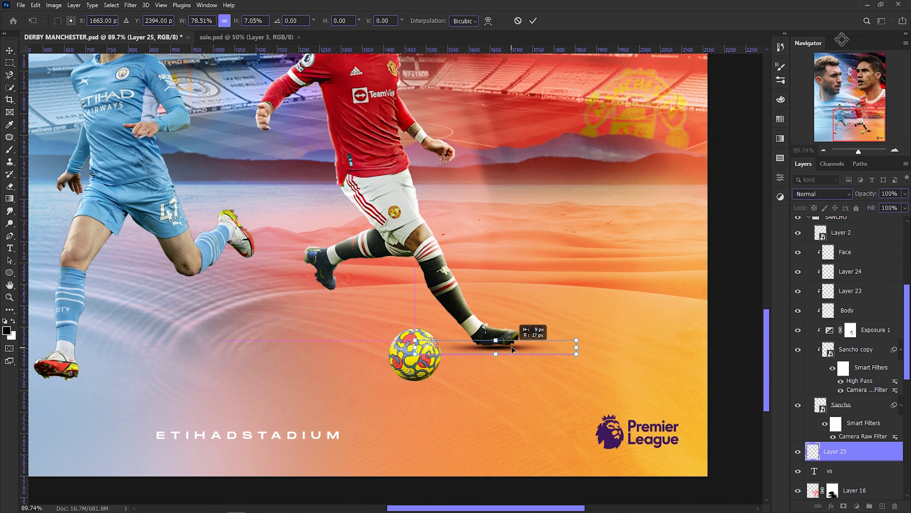
key("Return")
scroll(649, 438, "down", 3)
Duplicate the shadow as Layer 25 copy and place it under the other foot.
key("ctrl+j")
key("ctrl+t")
left_click_drag(550, 366, 430, 325)
key("Return")
key("b")
scroll(430, 325, "up", 5)
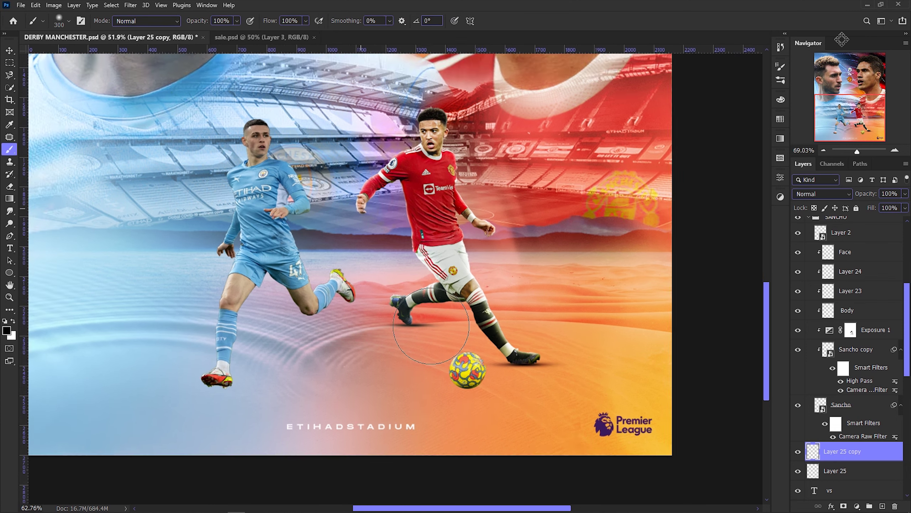
scroll(883, 323, "up", 4)
Select Layer 24 in the player group, then the ball layer with the Move tool.
left_click(883, 318)
left_click(875, 349)
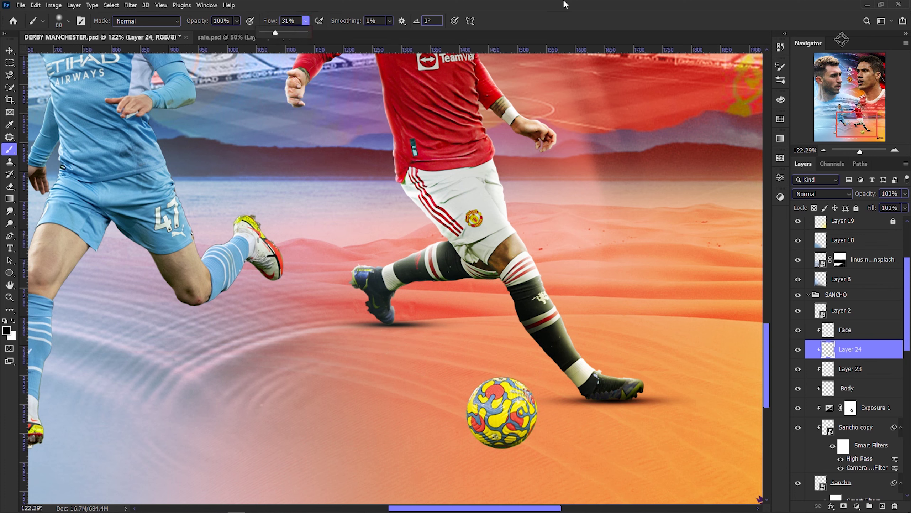
scroll(609, 417, "down", 5)
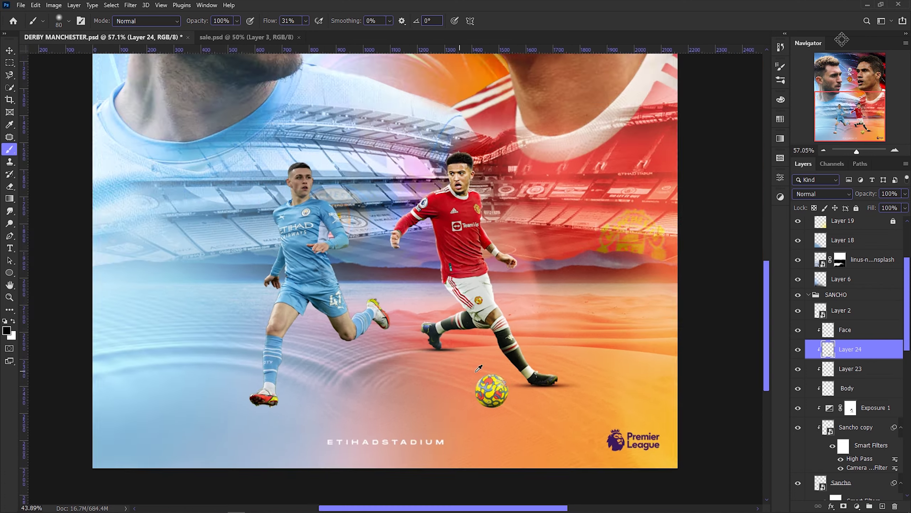
key("v")
left_click(480, 394)
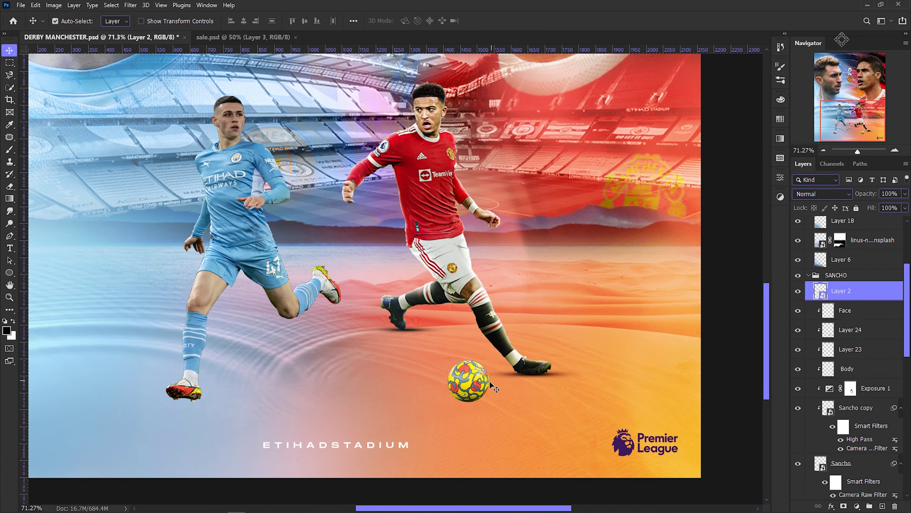
Scale the ball down to about half size and place it against the boot.
key("ctrl+t")
scroll(455, 359, "down", 3)
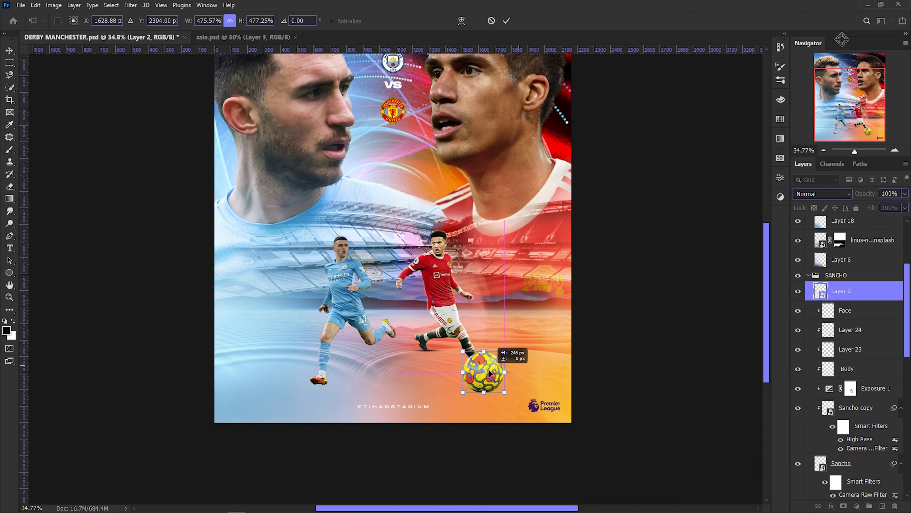
mouse_move(504, 349)
left_mouse_down()
mouse_move(473, 355)
mouse_move(516, 354)
mouse_move(477, 377)
left_mouse_up()
key("Return")
scroll(501, 354, "up", 5)
scroll(501, 355, "up", 1)
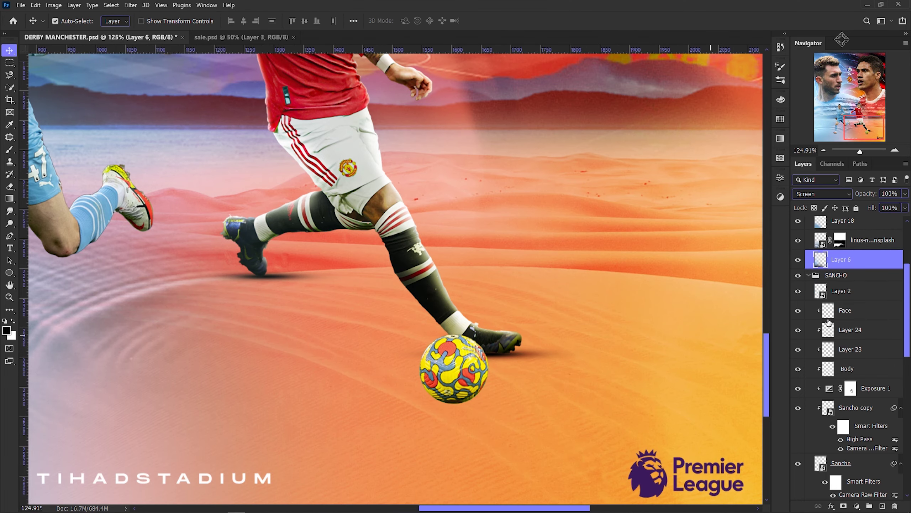
Fit the poster in view, collapse Group 2 and select the ball layer, Layer 2.
key("ctrl+minus")
scroll(861, 337, "up", 5)
left_click(809, 283)
left_click(836, 295)
left_click(841, 310)
scroll(462, 322, "up", 4)
Add an Exposure adjustment clipped to the ball, lowered to -1.56.
left_click(857, 506)
left_click(855, 394)
key("ctrl+alt+g")
left_click_drag(700, 229, 686, 231)
left_click(854, 310)
Paint black shading onto the ball near the sock and boot on a new layer.
scroll(340, 283, "up", 2)
key("b")
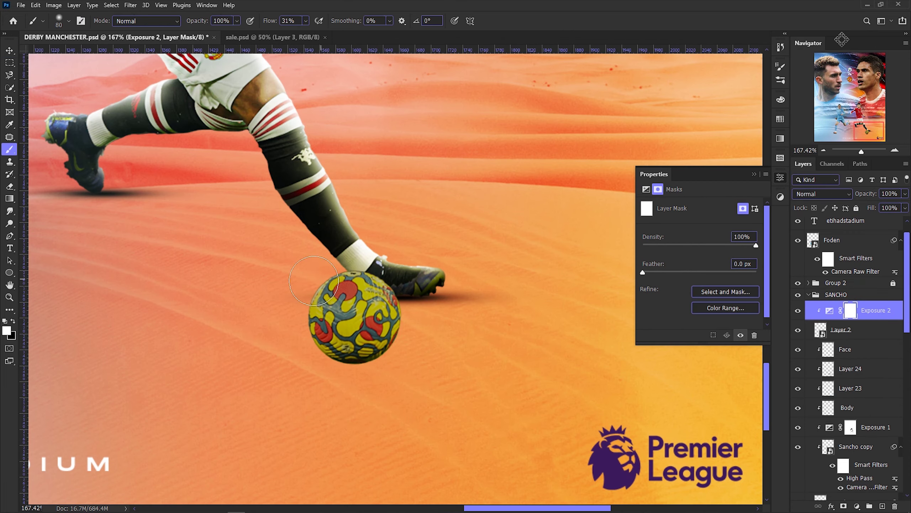
key("x")
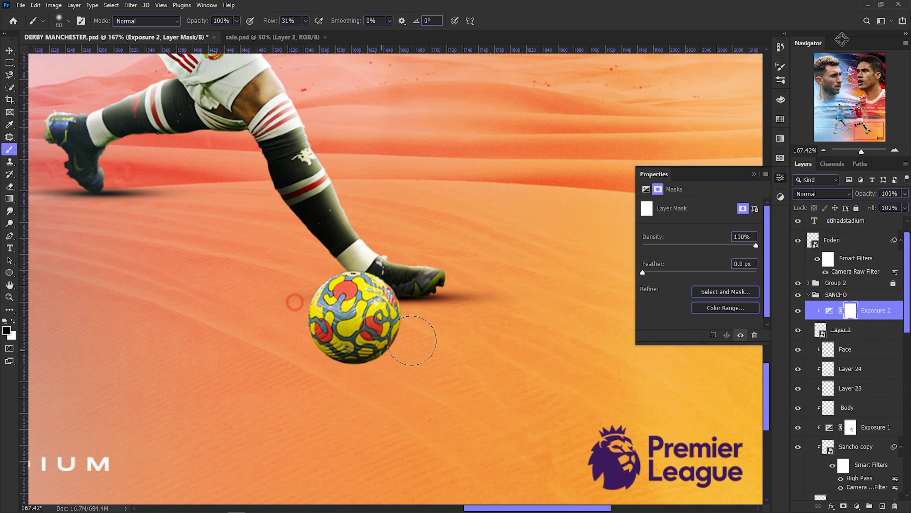
scroll(423, 350, "up", 1)
left_click(883, 507)
mouse_move(379, 311)
left_mouse_down()
mouse_move(403, 332)
mouse_move(309, 316)
mouse_move(373, 309)
left_mouse_up()
left_click_drag(291, 274, 355, 247)
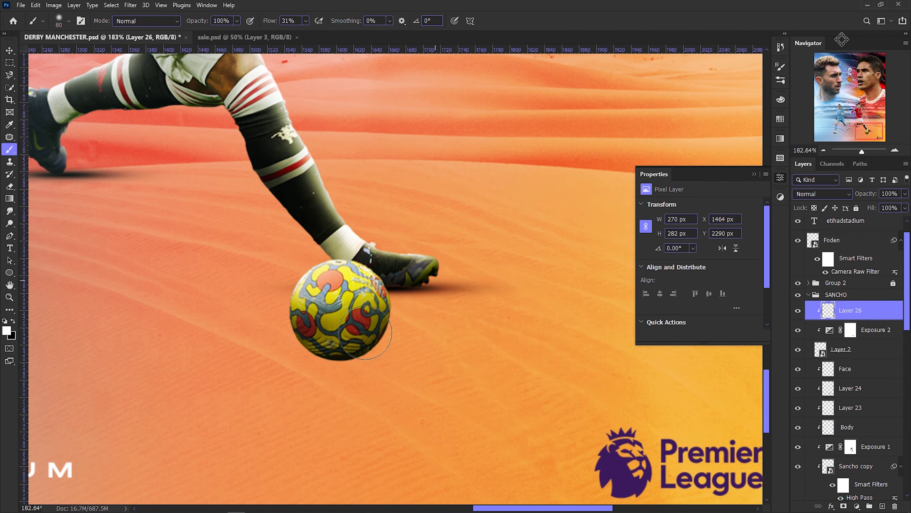
Select the ball together with its Exposure layer for a joint transform.
scroll(416, 370, "down", 5)
left_click(850, 335, "shift")
left_click(840, 349, "shift")
key("ctrl+t")
Resize the ball to about 111% near the boot and add an empty shadow layer.
mouse_move(416, 312)
left_mouse_down()
mouse_move(432, 306)
mouse_move(415, 309)
left_mouse_up()
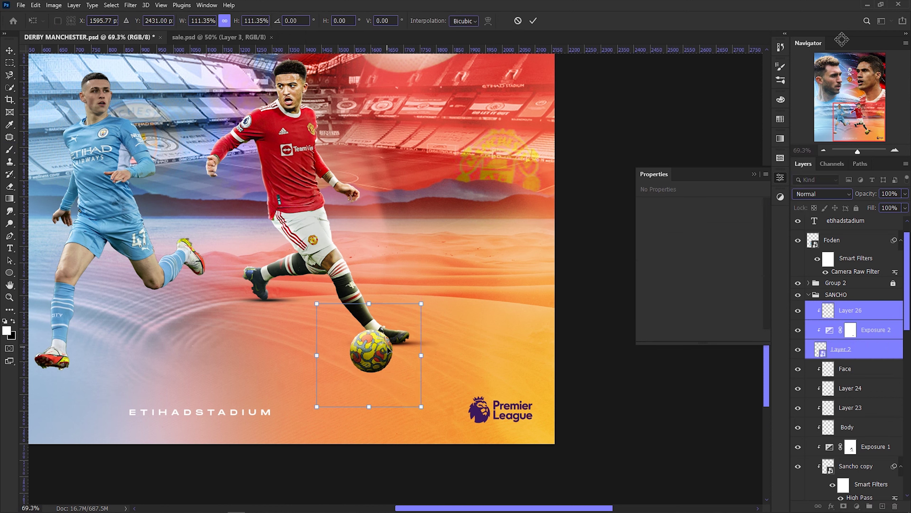
left_click_drag(390, 339, 417, 333)
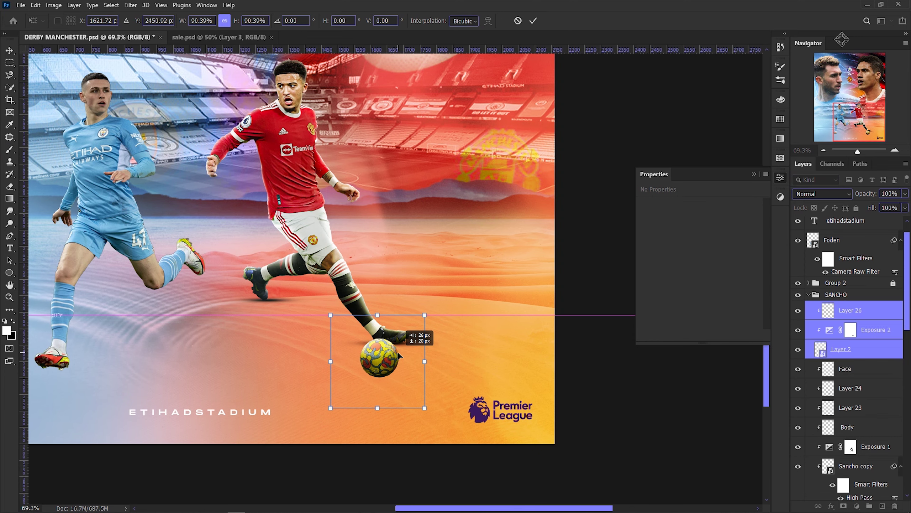
key("Return")
key("b")
left_click(850, 368)
left_click(883, 506)
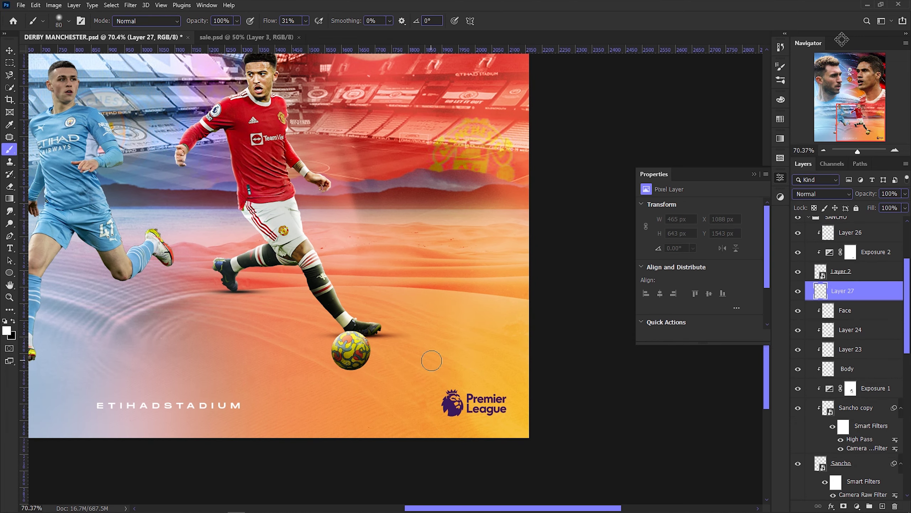
Stamp a shadow under the ball with the Ball Shadow brush at 100% flow.
left_click_drag(331, 35, 338, 35)
left_click(68, 20)
scroll(144, 252, "down", 3)
scroll(143, 251, "up", 3)
left_click(17, 222)
double_click(146, 255)
left_click(326, 370)
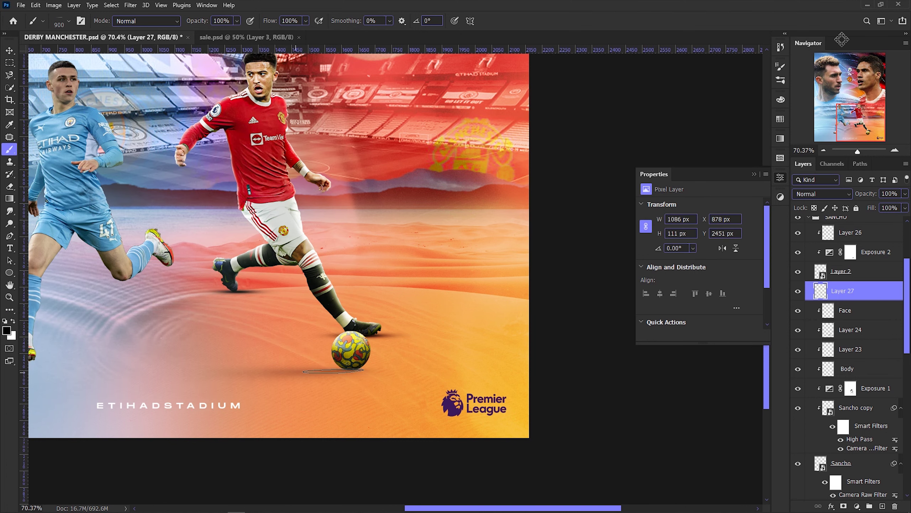
Shrink the ball shadow, flip it horizontally and shift it right.
scroll(323, 374, "up", 2)
key("ctrl+t")
left_click_drag(499, 346, 472, 346)
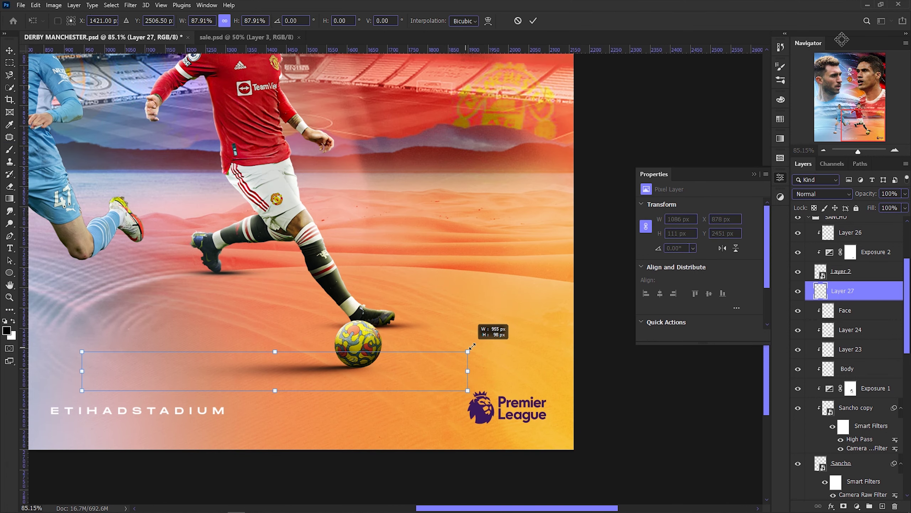
scroll(423, 364, "down", 10)
scroll(465, 386, "up", 5)
right_click(464, 386)
left_click(487, 368)
left_click_drag(416, 381, 473, 380)
key("Return")
Set the brush size to 500 and undo the shadow's placement.
key("b")
scroll(472, 380, "up", 8)
left_click(860, 298)
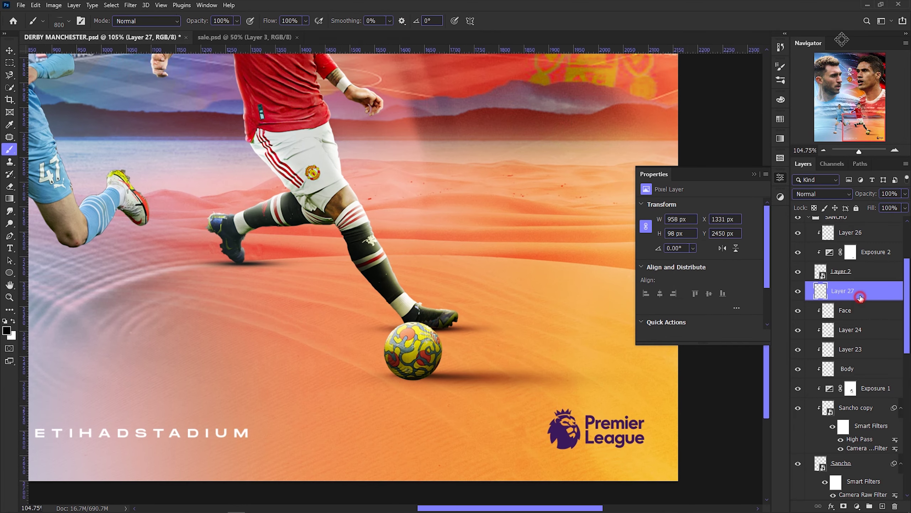
left_click(850, 232)
left_click(69, 21)
key("Return")
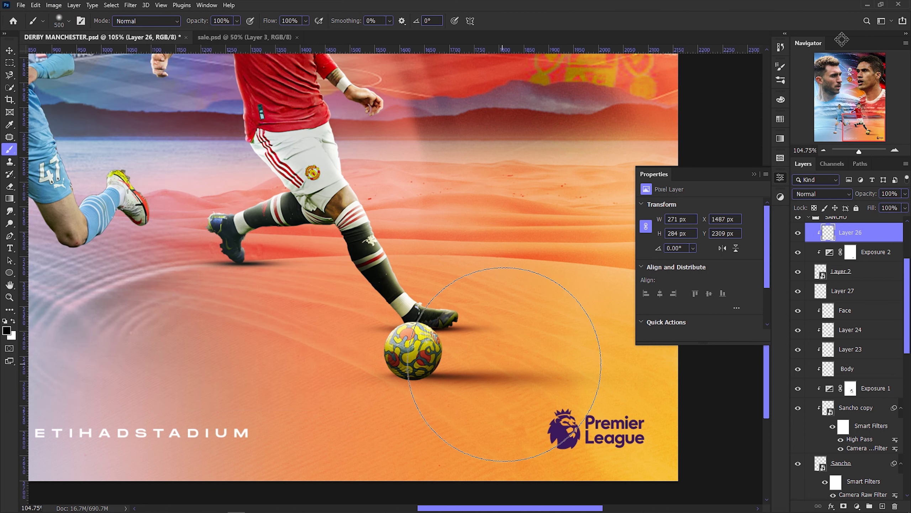
key("ctrl+z")
Flip the Layer 27 ball shadow horizontally and move it right of the ball.
left_click(861, 292)
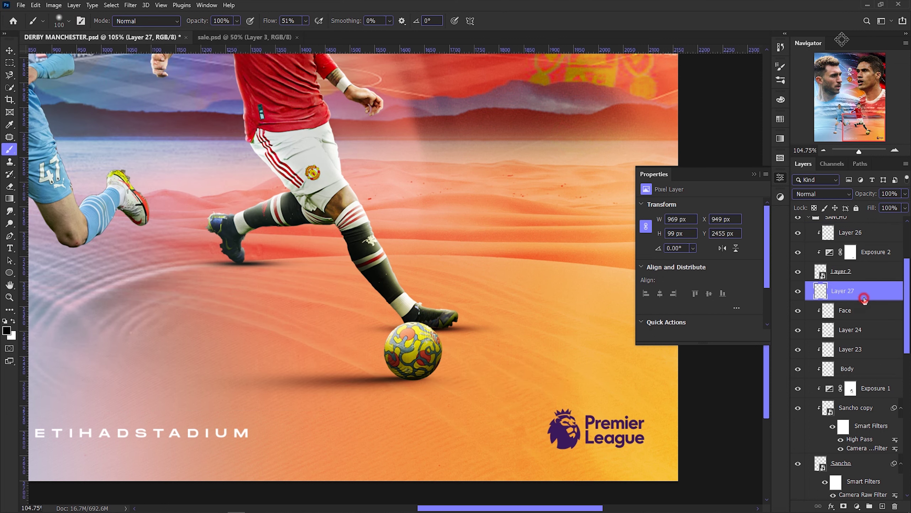
key("ctrl+t")
right_click(373, 378)
left_click(409, 365)
left_click_drag(564, 377, 602, 377)
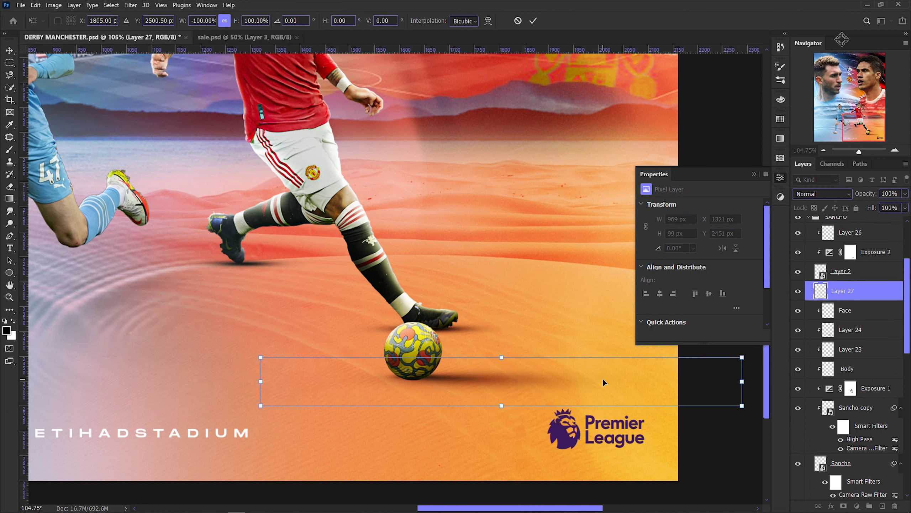
key("Return")
Select Layer 26 and save the poster document.
scroll(448, 384, "down", 5)
scroll(449, 383, "up", 3)
scroll(448, 383, "up", 3)
key("e")
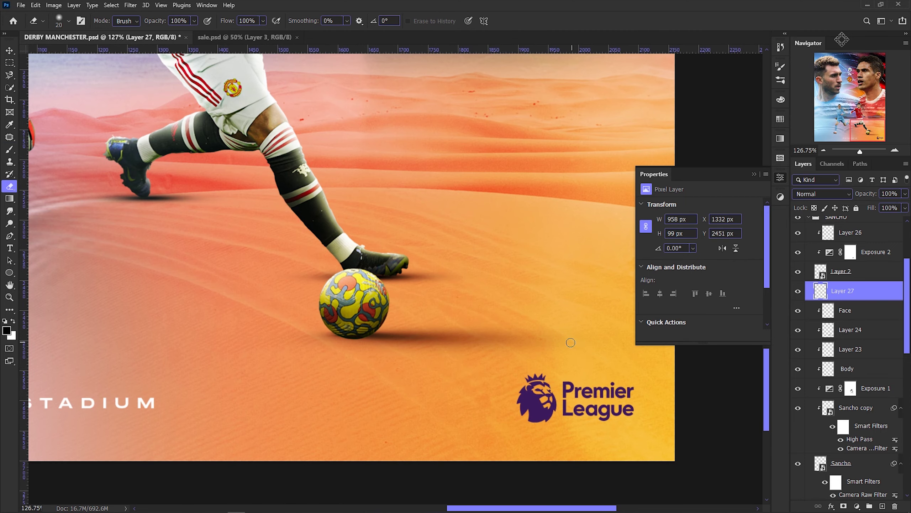
scroll(393, 387, "down", 1)
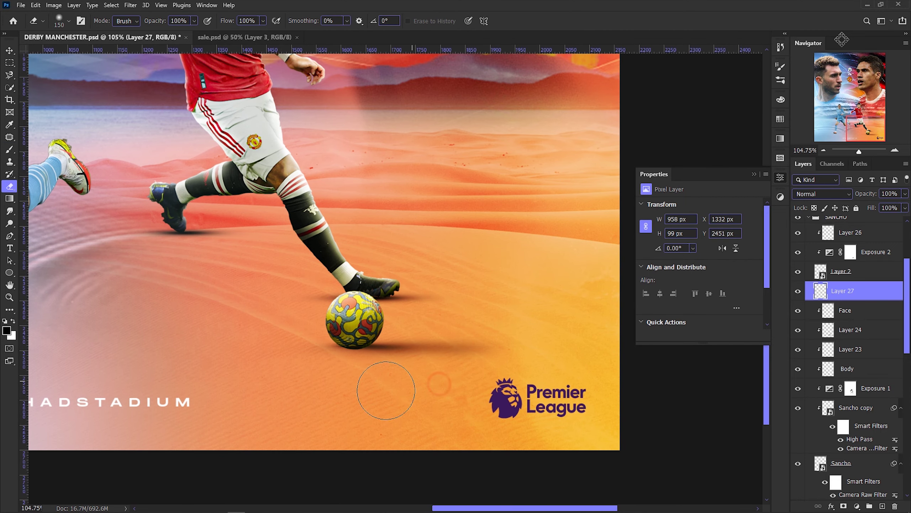
left_click(371, 317, "ctrl")
scroll(371, 317, "up", 3)
key("ctrl+s")
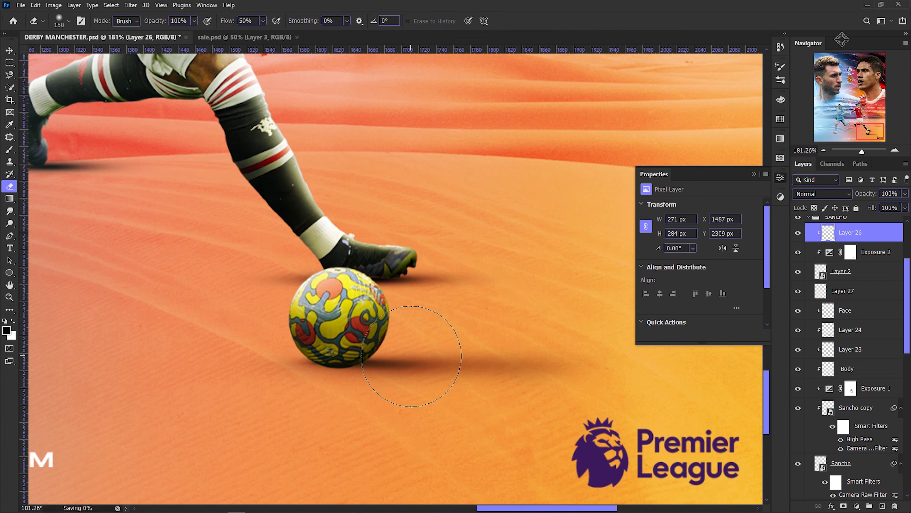
Brush darker shading into the shadow beneath the ball.
key("b")
left_click_drag(400, 370, 345, 358)
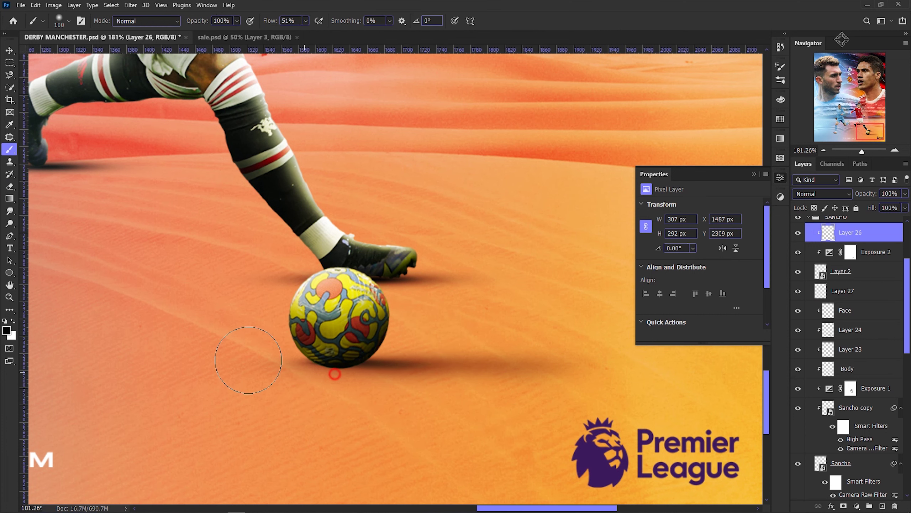
scroll(331, 372, "up", 1)
key("alt+bracketleft")
key("alt+bracketleft")
key("alt+bracketleft")
scroll(115, 72, "down", 2)
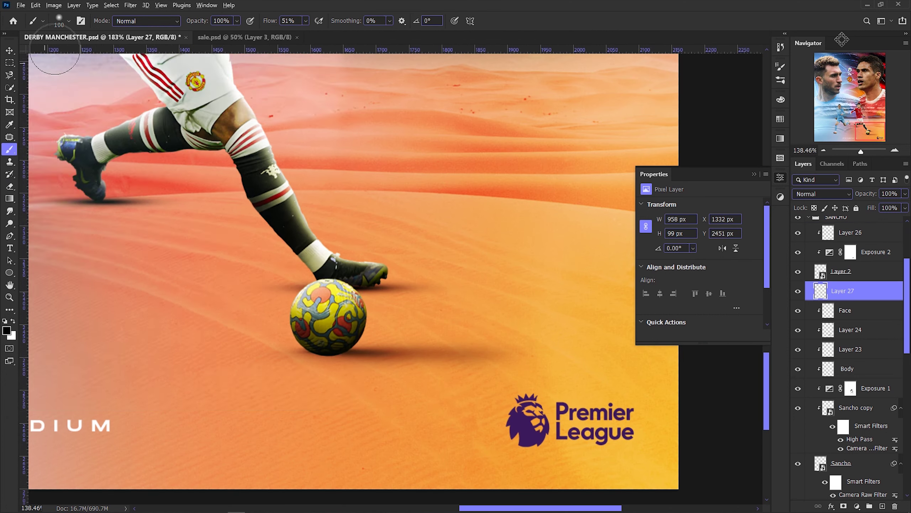
Try other brush presets for a soft shadow stroke under the ball, then undo it.
left_click(68, 20)
left_click(142, 319)
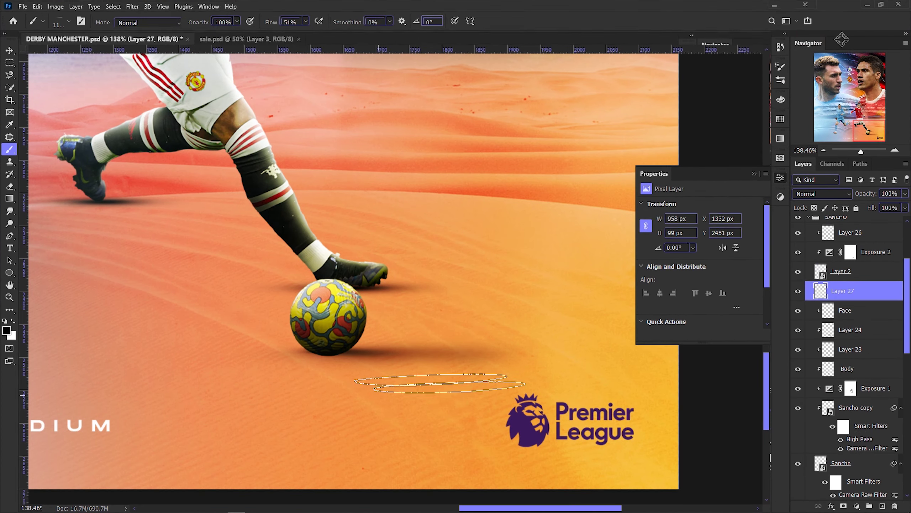
left_click(68, 20)
left_click(558, 206)
left_click_drag(405, 350, 265, 357)
key("ctrl+z")
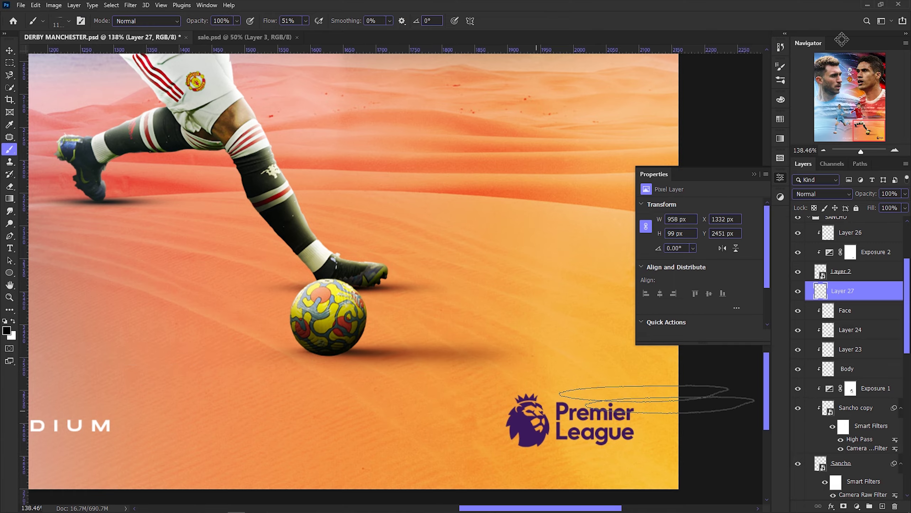
scroll(388, 379, "down", 3)
scroll(323, 251, "up", 2)
scroll(866, 323, "up", 2)
Paint a soft shadow stroke under the ball on a new layer with a 400 px soft brush, reduced to 250.
key("ctrl+shift+alt+n")
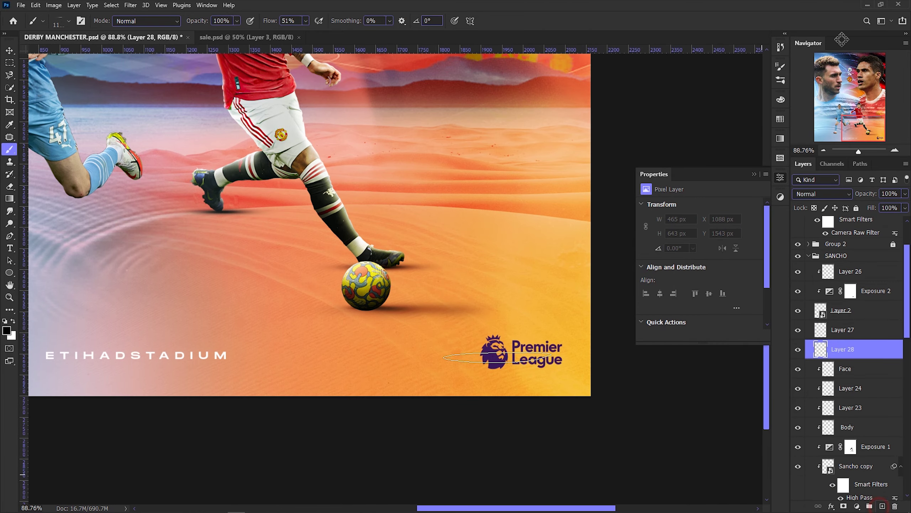
left_click_drag(430, 311, 324, 318)
right_click(325, 317)
double_click(45, 146)
key("bracketleft")
key("bracketleft")
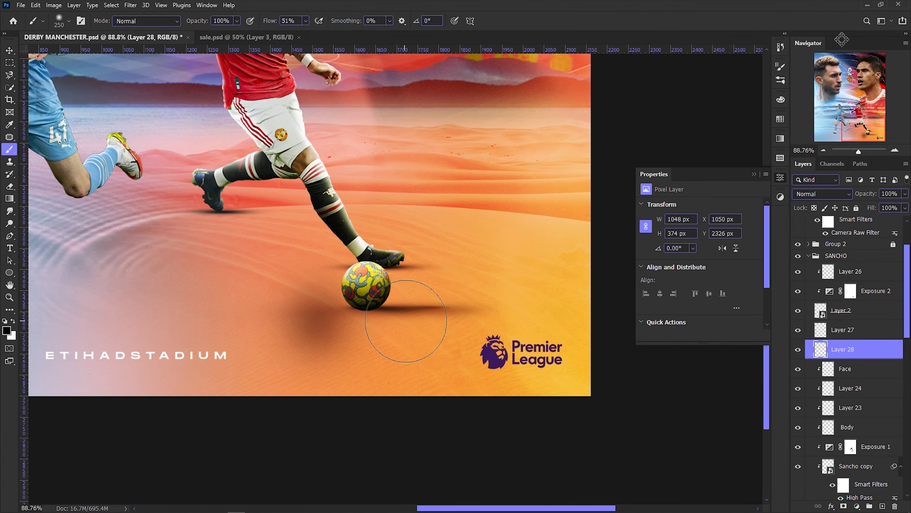
Merge the shadow layers and squash the ball shadow into a thin flat ellipse.
key("ctrl+shift+alt+n")
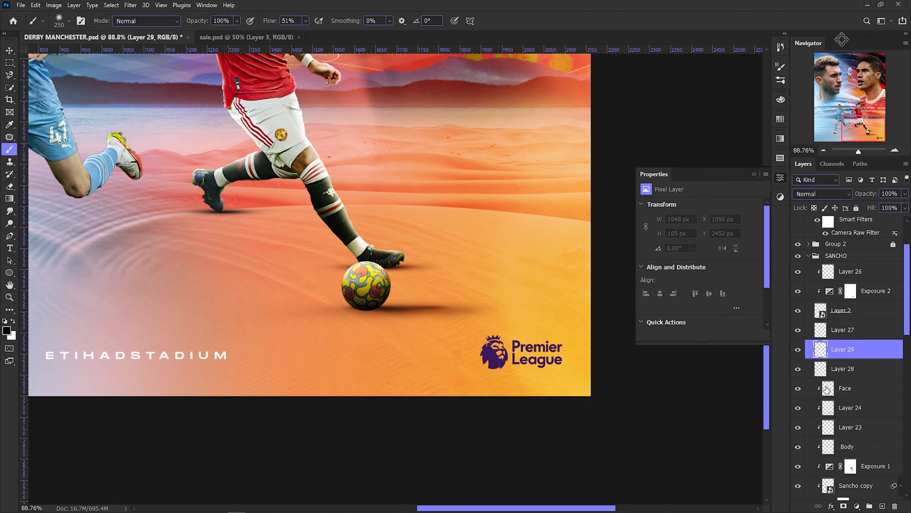
left_click(842, 368, "shift")
key("ctrl+e")
key("ctrl+t")
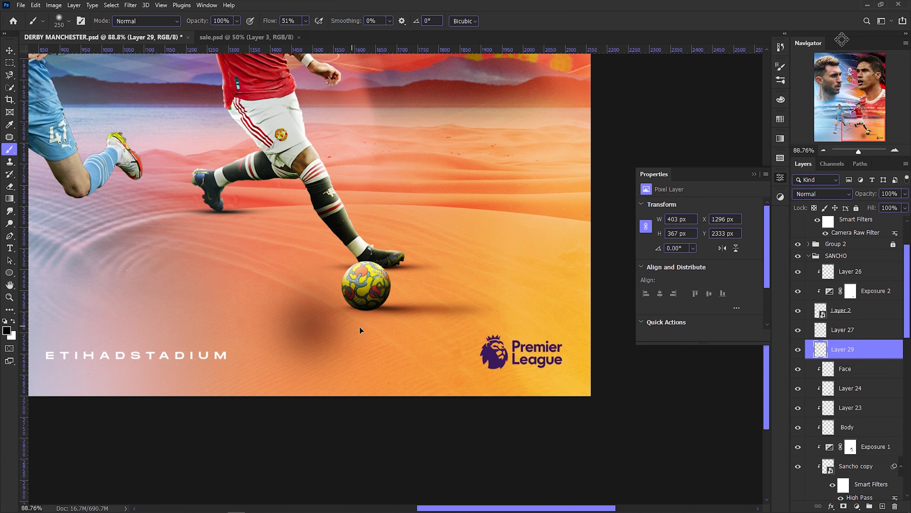
mouse_move(361, 258)
left_mouse_down()
mouse_move(364, 315)
mouse_move(383, 348)
mouse_move(413, 291)
mouse_move(461, 291)
left_mouse_up()
key("Return")
Reapply a transform to the ball shadow on Layer 27.
key("b")
scroll(323, 222, "down", 2)
scroll(323, 223, "down", 2)
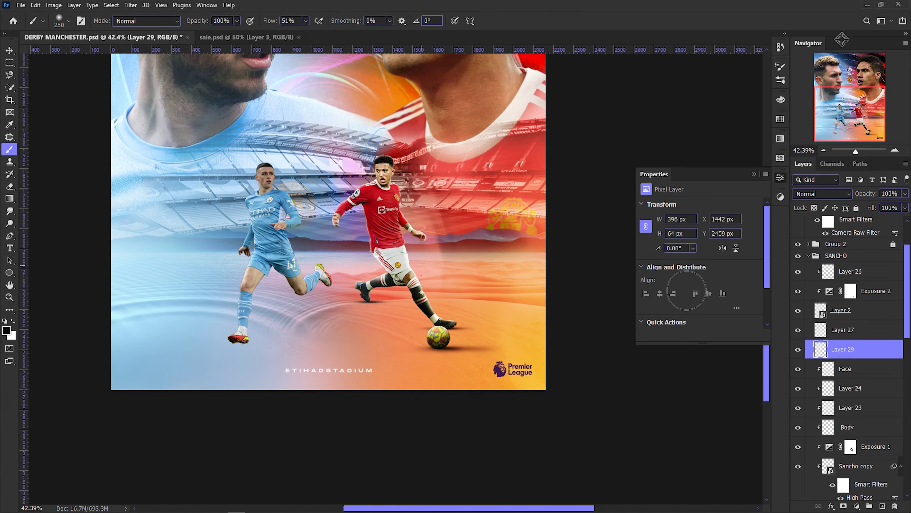
left_click(807, 332)
key("ctrl+t")
key("Return")
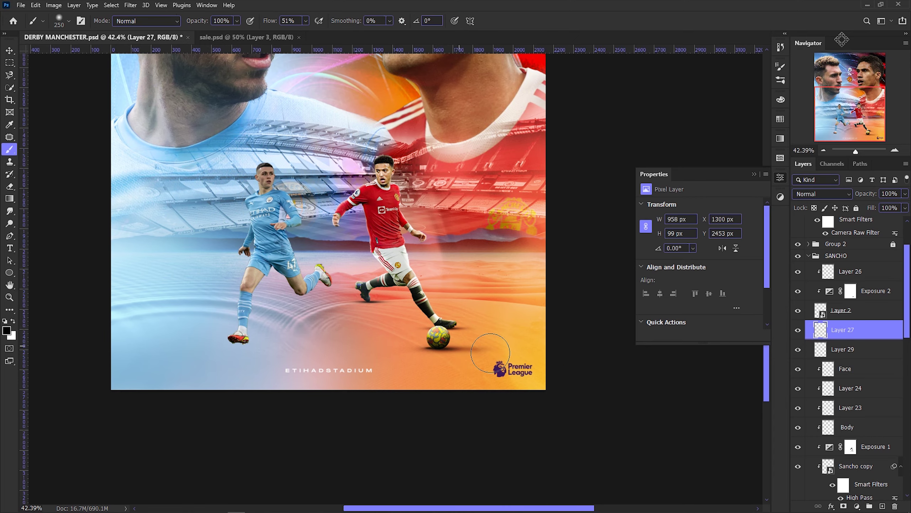
Select Layer 26, shrink the brush to 150, and add new Layer 30 above it.
left_click(459, 345, "ctrl")
scroll(459, 345, "up", 3)
scroll(469, 361, "up", 3)
key("bracketleft")
key("bracketleft")
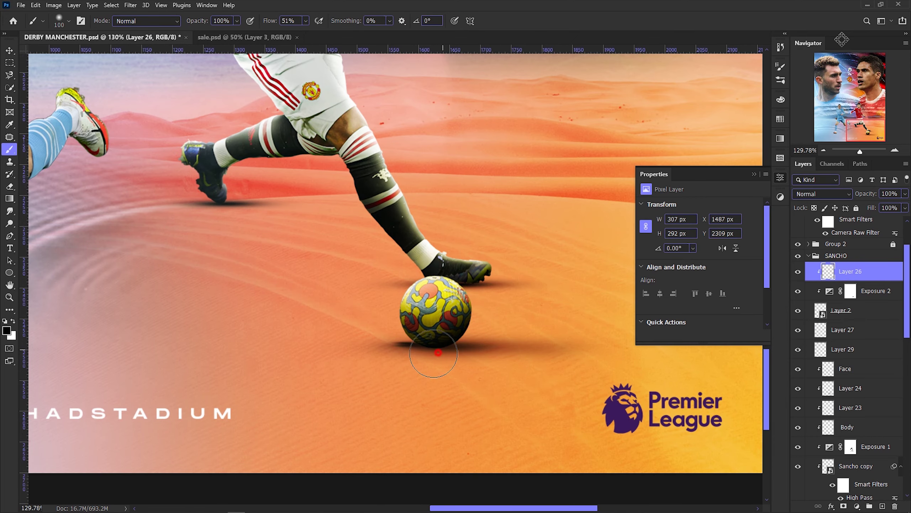
scroll(434, 354, "down", 5)
key("v")
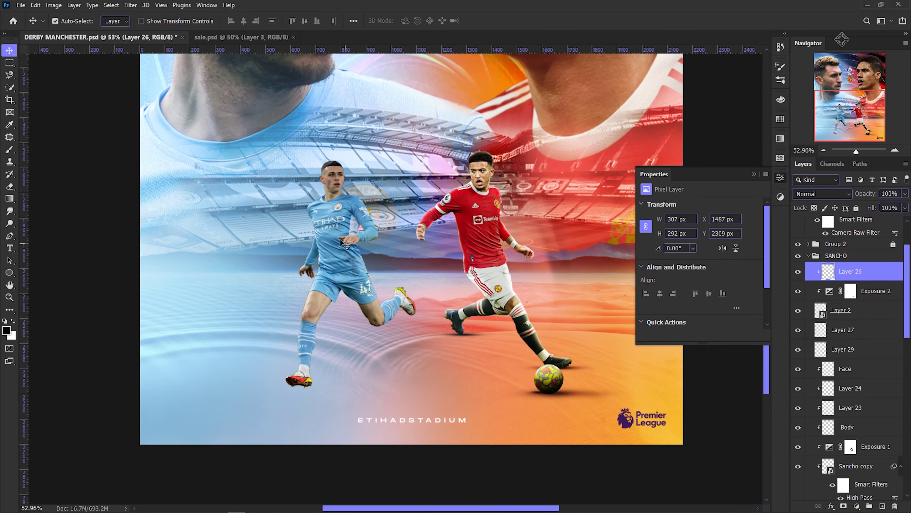
scroll(340, 238, "up", 1)
key("ctrl+shift+alt+n")
Set Layer 30 to Linear Dodge (Add) and pick warm yellow fdc643 as the paint colour.
key("b")
left_click(822, 194)
left_click(811, 299)
left_click(579, 428, "alt")
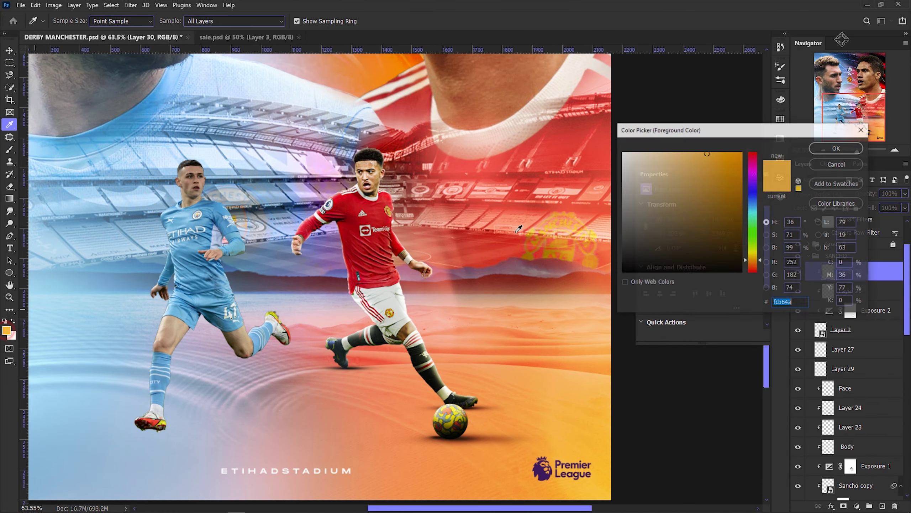
scroll(418, 224, "up", 2)
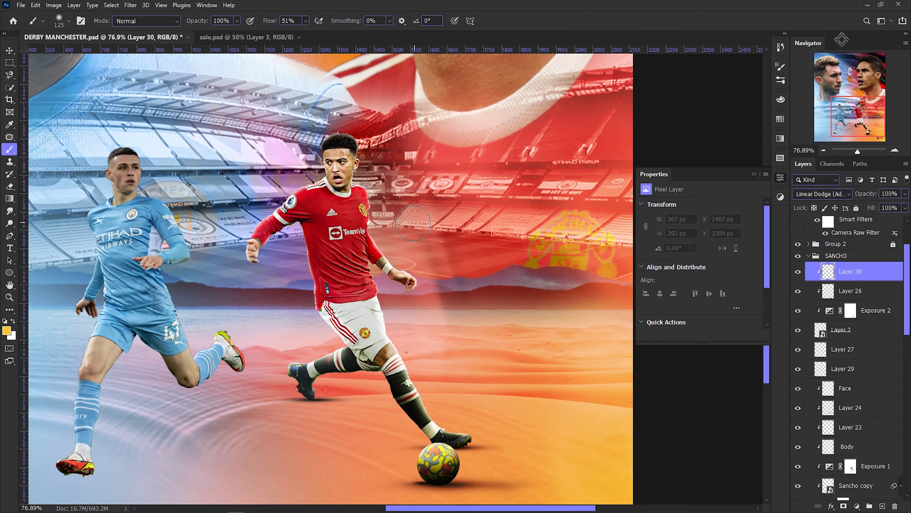
left_click(7, 330)
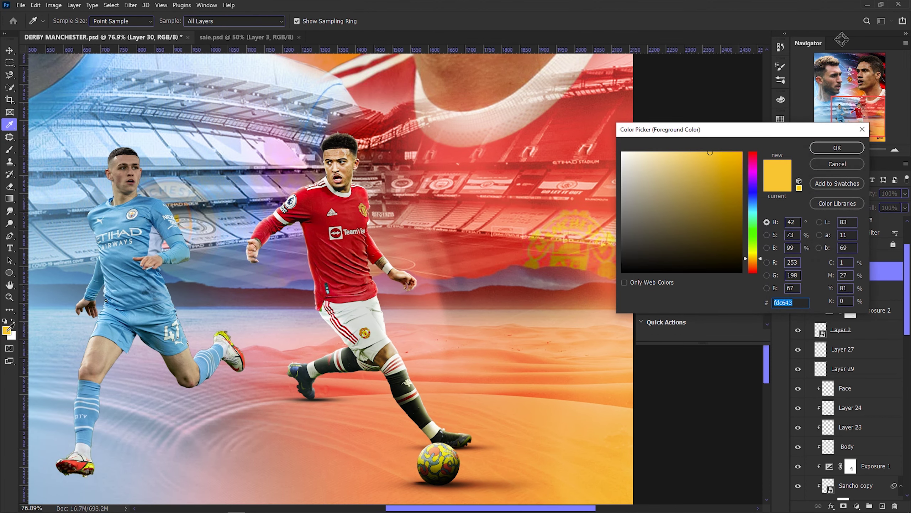
key("Return")
Move Layer 30 down in the Sancho stack to sit just above Exposure 1.
key("b")
scroll(321, 164, "down", 2)
scroll(322, 164, "up", 2)
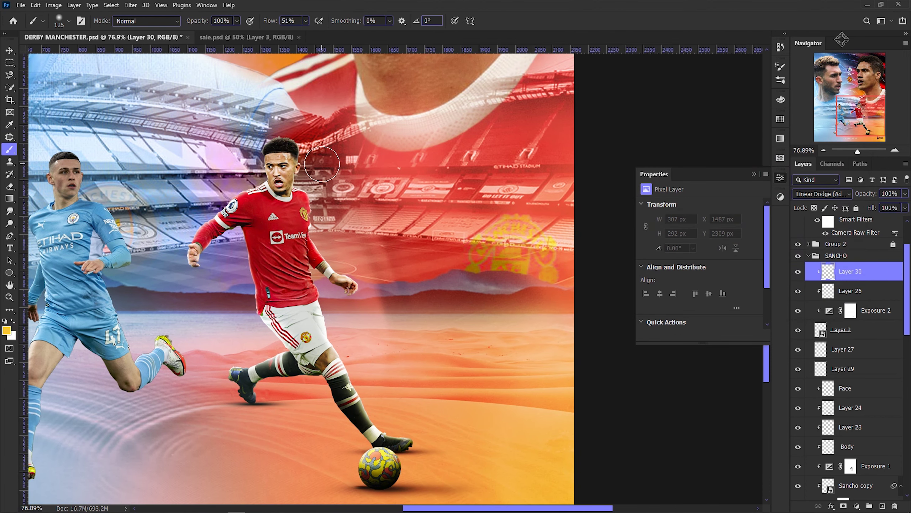
scroll(303, 148, "up", 5)
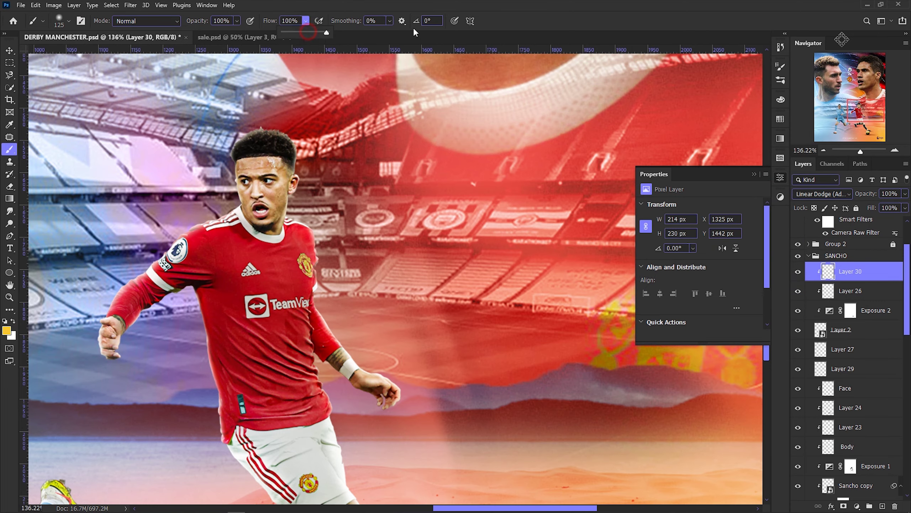
mouse_move(850, 270)
left_mouse_down()
mouse_move(870, 471)
mouse_move(868, 437)
left_mouse_up()
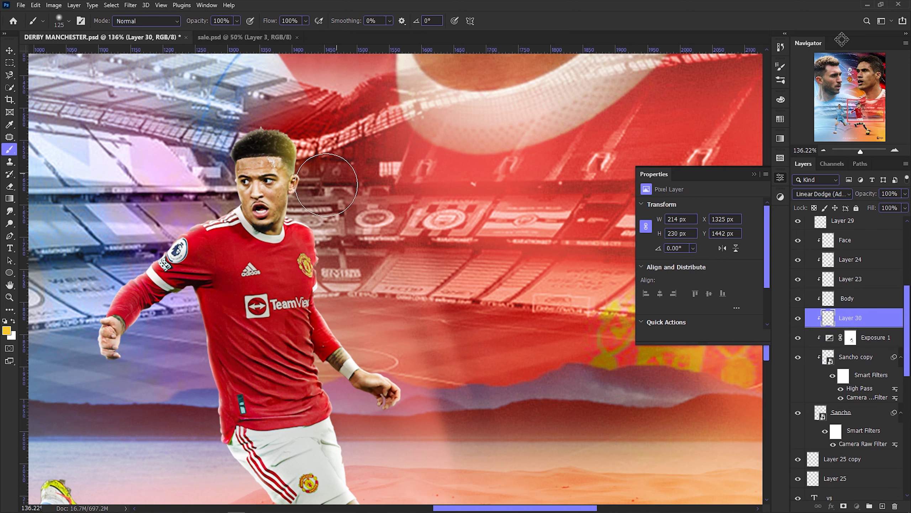
scroll(303, 208, "up", 2)
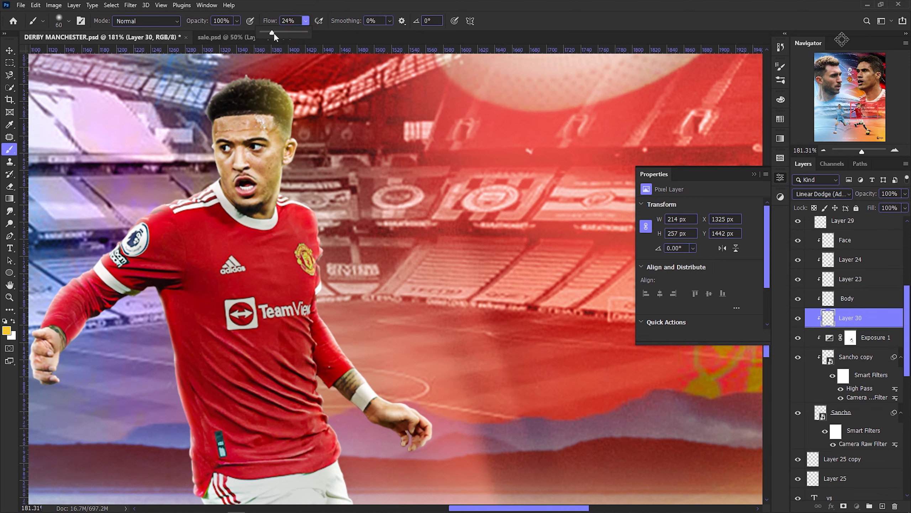
Paint a warm yellow highlight on the player and along the sleeve edge.
mouse_move(306, 110)
left_mouse_down()
mouse_move(291, 174)
mouse_move(316, 251)
left_mouse_up()
scroll(331, 274, "up", 2)
left_click_drag(351, 358, 404, 418)
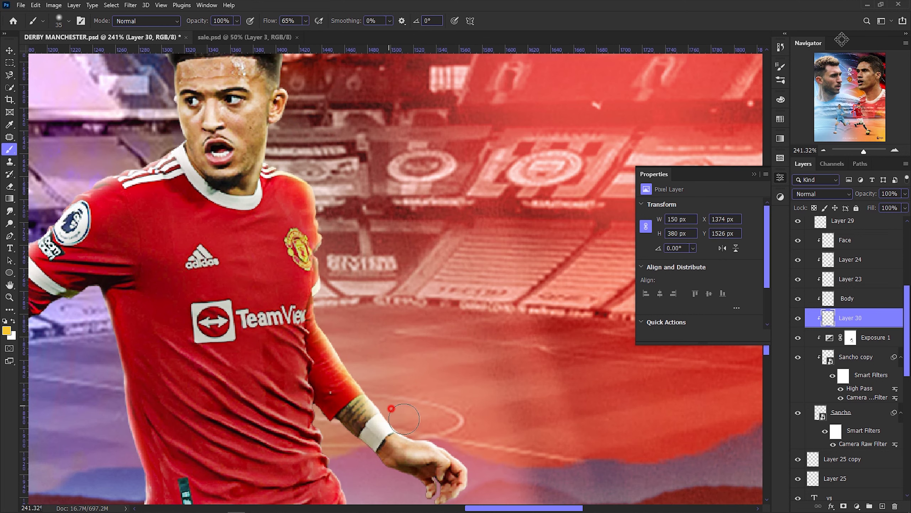
scroll(458, 372, "down", 2)
scroll(431, 323, "up", 3)
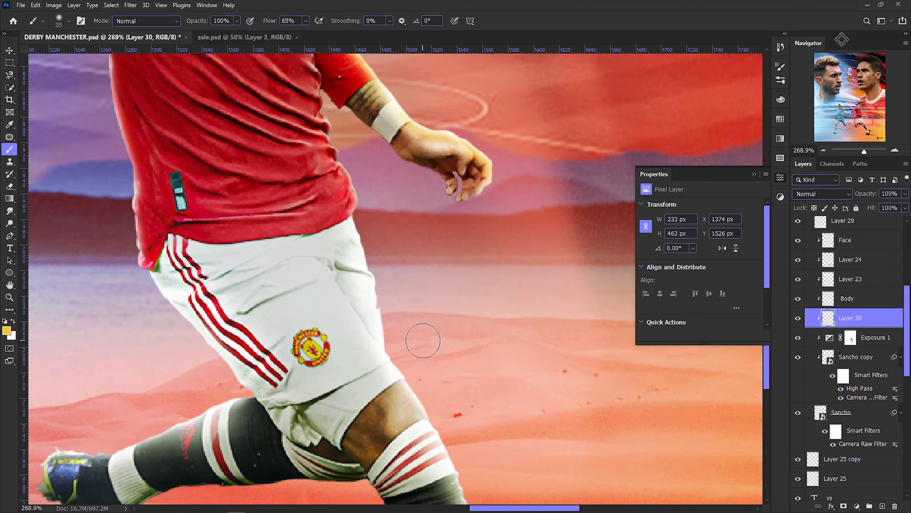
scroll(421, 336, "up", 1)
Confirm Layer 30 in Linear Dodge (Add), then brighten the sock edge and boot top with a larger brush.
left_click(834, 194)
left_click(822, 299)
key("bracketright")
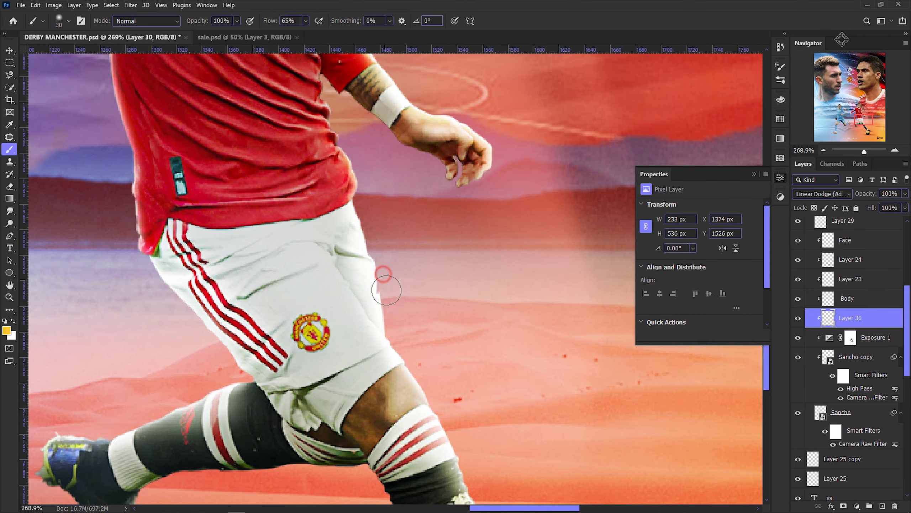
scroll(440, 393, "down", 3)
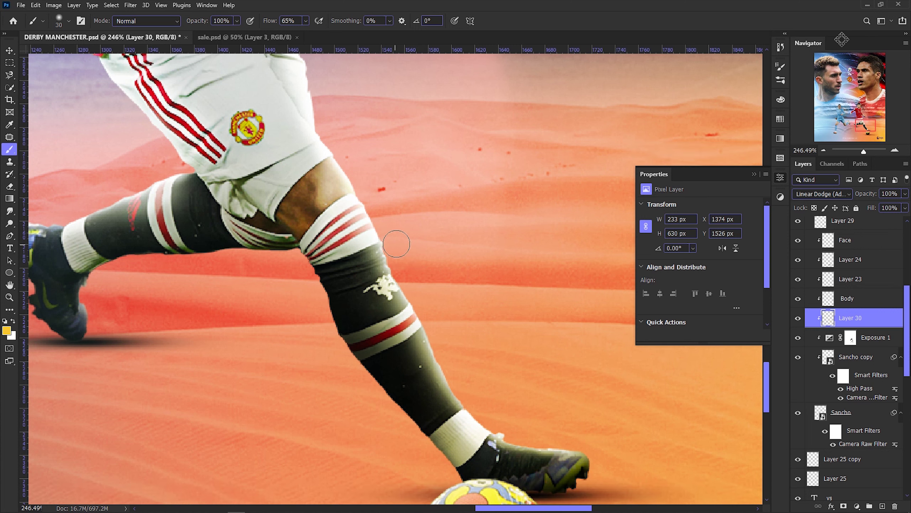
left_click_drag(381, 220, 453, 384)
left_click_drag(494, 422, 560, 445)
scroll(320, 262, "up", 5)
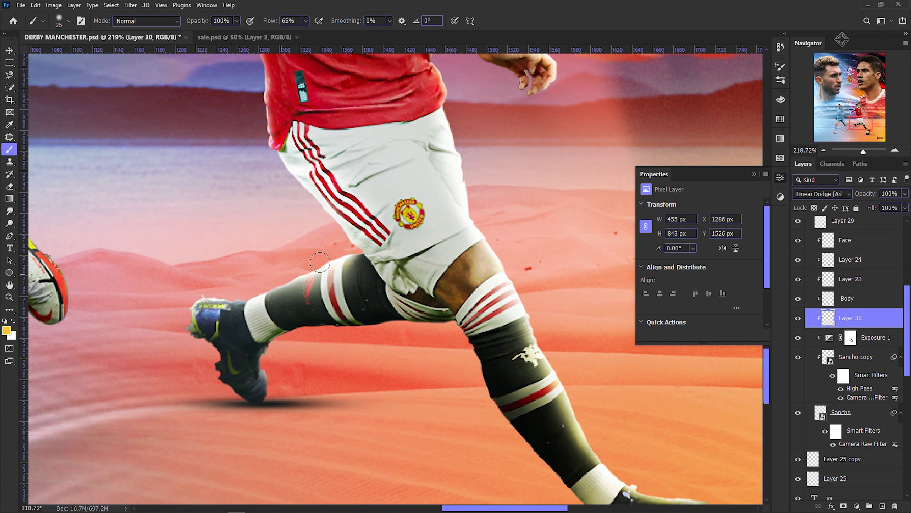
left_click_drag(246, 293, 204, 303)
Paint a rim light along the jersey's edge with a slightly smaller brush.
scroll(204, 304, "down", 3)
scroll(336, 223, "up", 5)
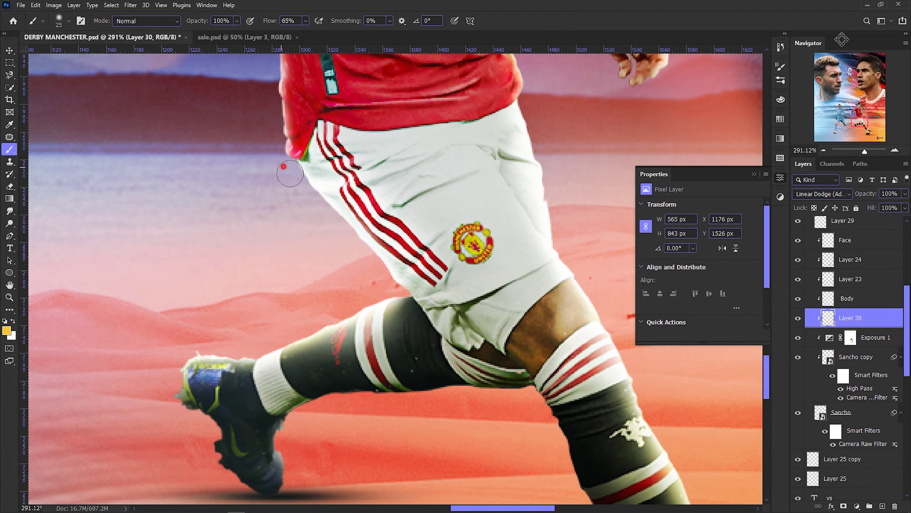
scroll(283, 166, "down", 3)
scroll(302, 193, "up", 4)
scroll(316, 225, "up", 1)
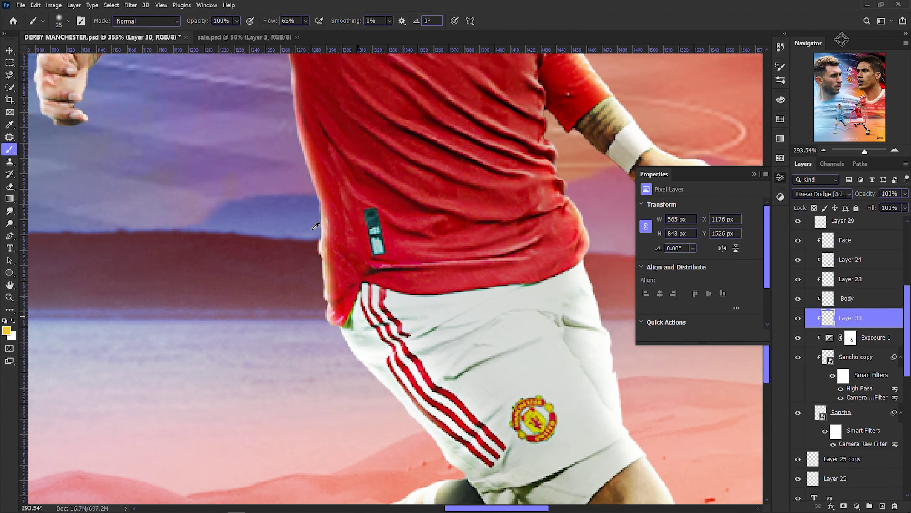
scroll(316, 225, "down", 3)
scroll(313, 252, "up", 2)
key("bracketleft")
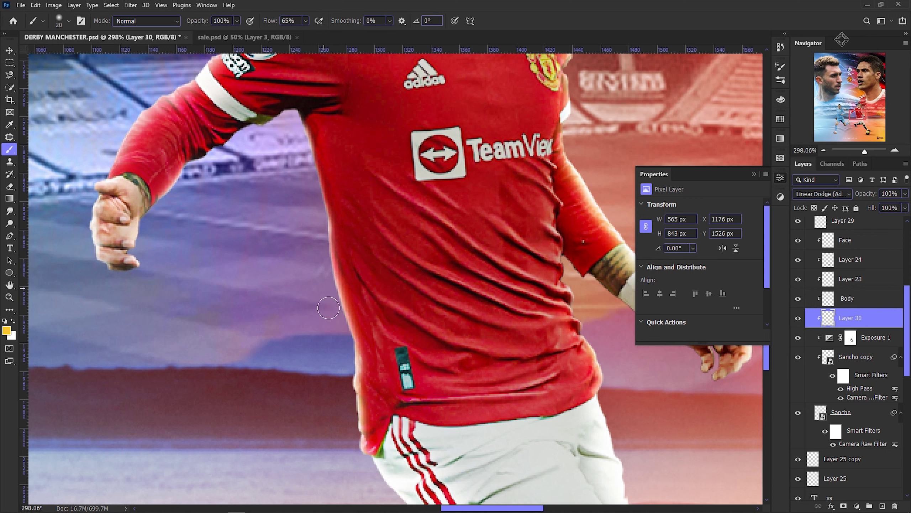
left_click_drag(328, 307, 308, 190)
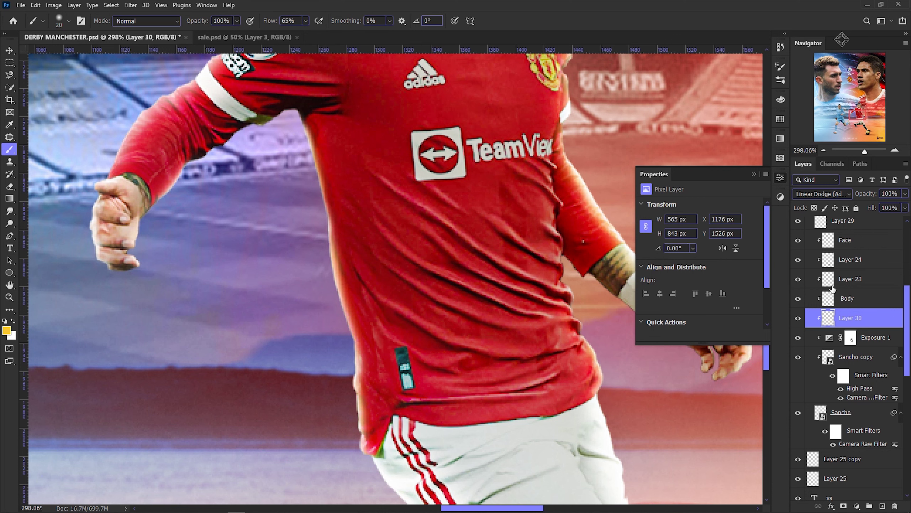
Move Layer 30 above Layer 23 and paint light along the arm's edge.
left_click_drag(833, 289, 832, 269)
scroll(276, 124, "up", 2)
left_click_drag(245, 133, 167, 188)
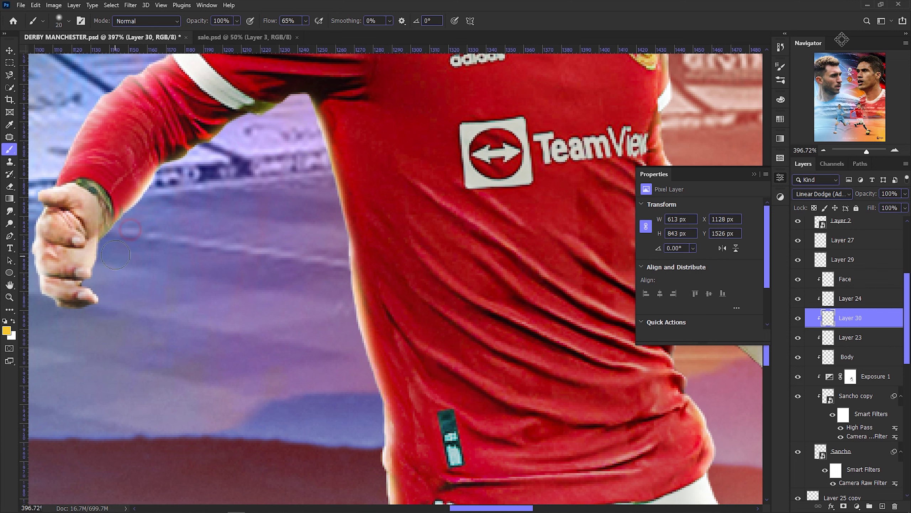
scroll(115, 255, "down", 5)
scroll(119, 215, "up", 5)
left_click_drag(144, 155, 104, 230)
Lower Layer 30's opacity to 79%.
scroll(161, 186, "up", 2)
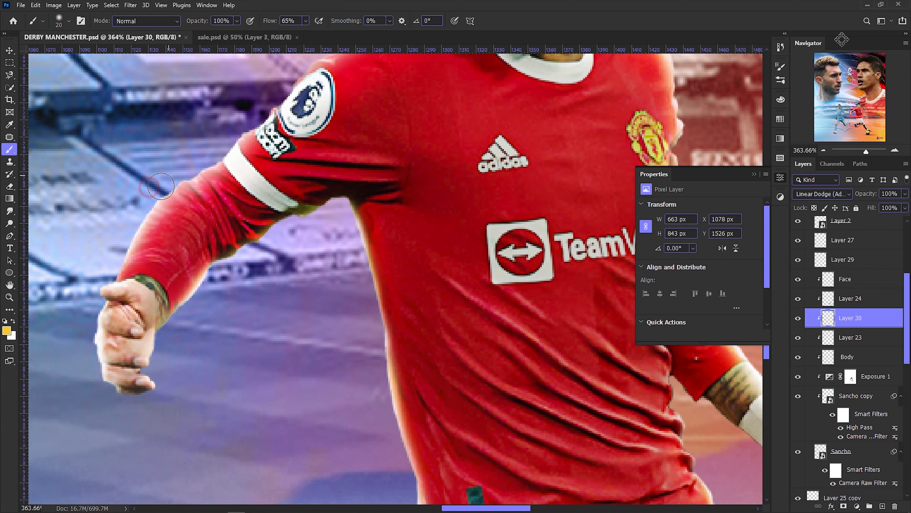
scroll(225, 132, "up", 2)
scroll(309, 122, "up", 1)
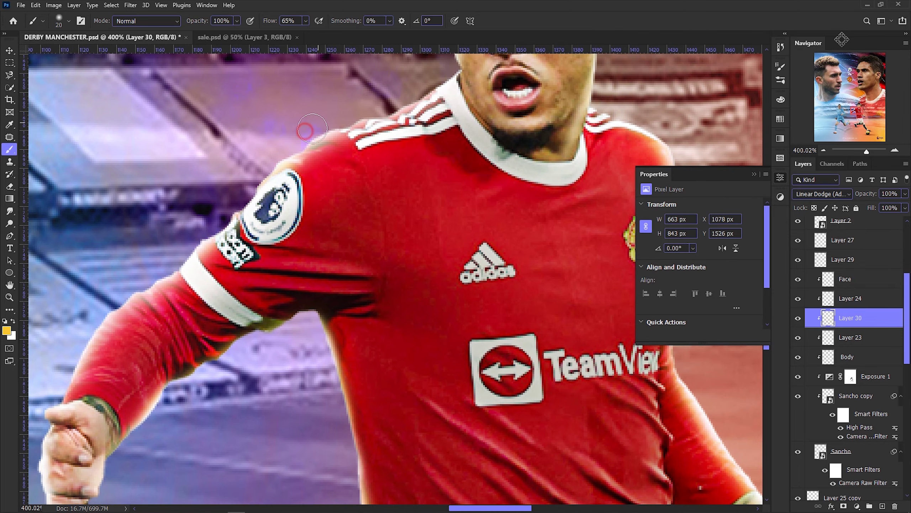
scroll(395, 102, "down", 3)
scroll(318, 208, "up", 2)
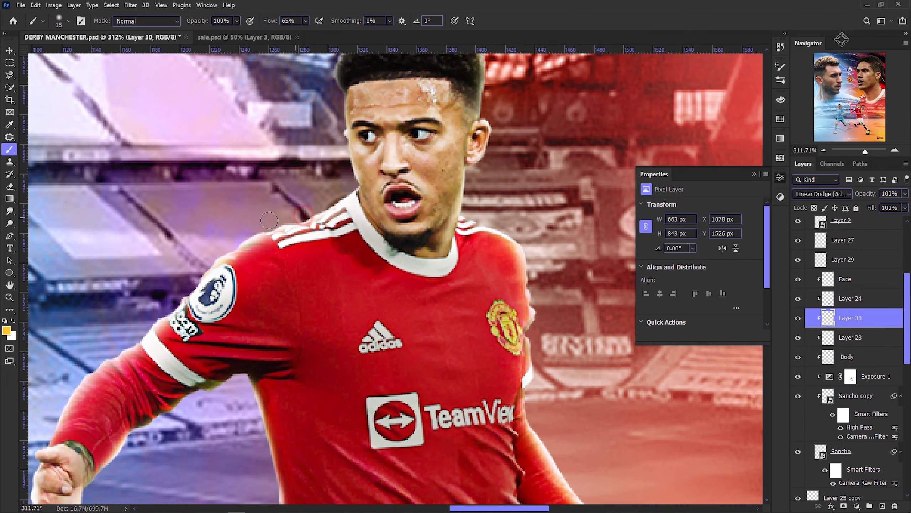
scroll(269, 220, "down", 3)
scroll(303, 226, "up", 3)
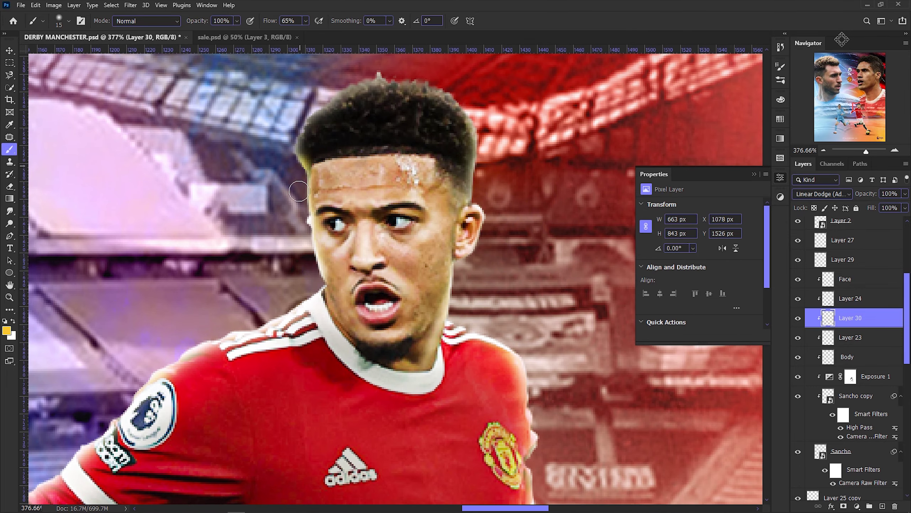
scroll(302, 179, "down", 3)
scroll(434, 209, "up", 2)
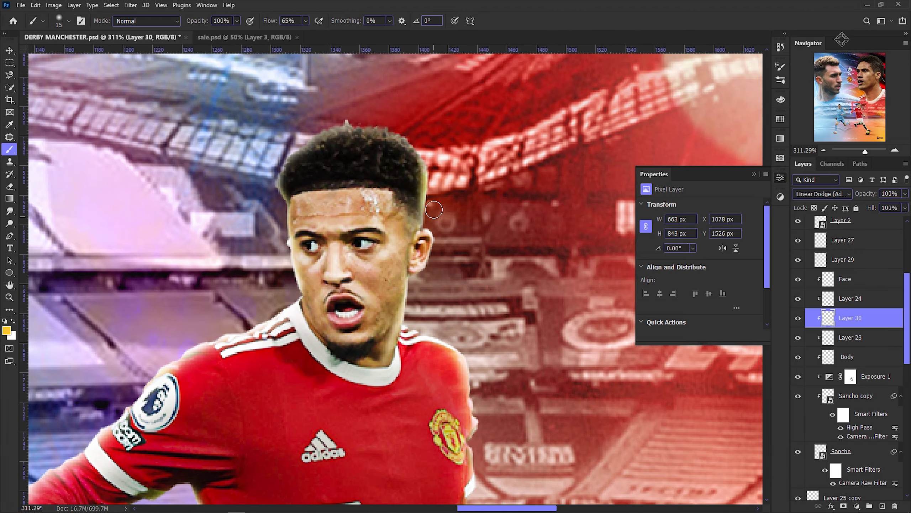
scroll(417, 282, "down", 3)
scroll(469, 254, "up", 4)
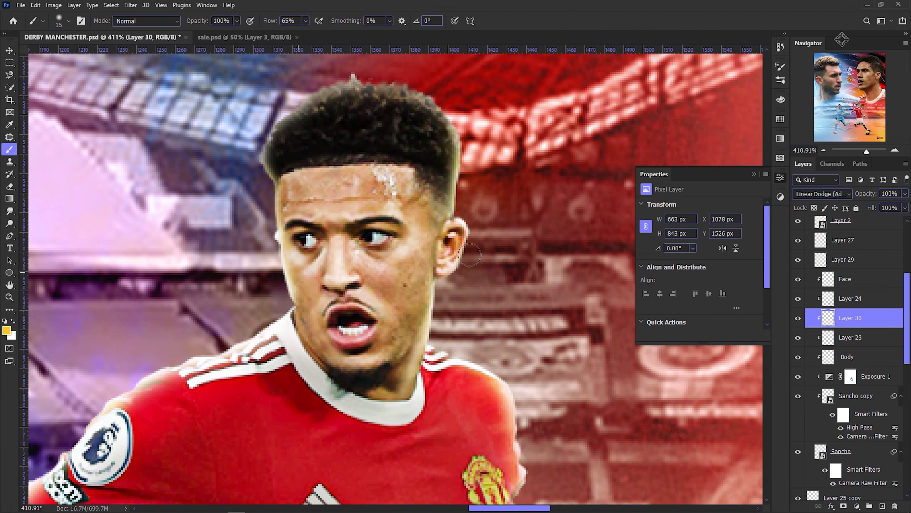
mouse_move(895, 205)
left_mouse_down()
mouse_move(870, 207)
mouse_move(896, 207)
left_mouse_up()
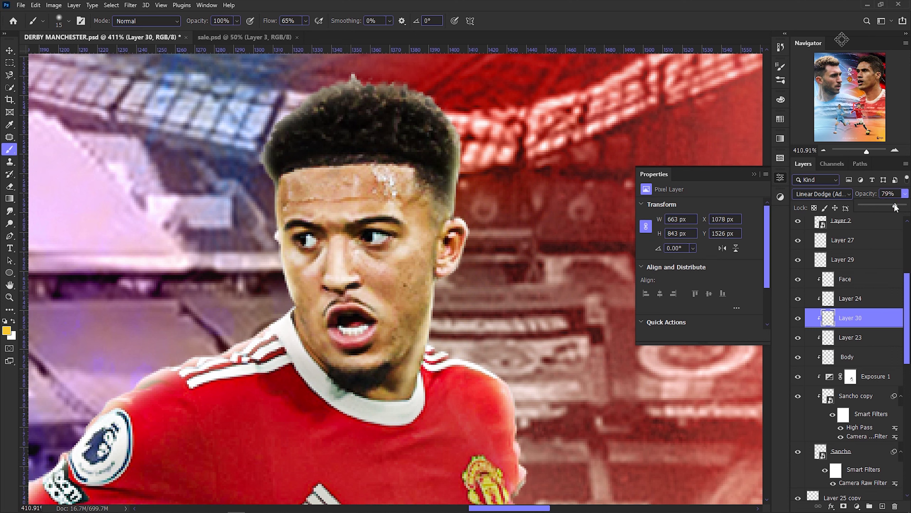
Paint a faint highlight along the top edge of the red-shirt player's hair.
scroll(355, 246, "up", 2)
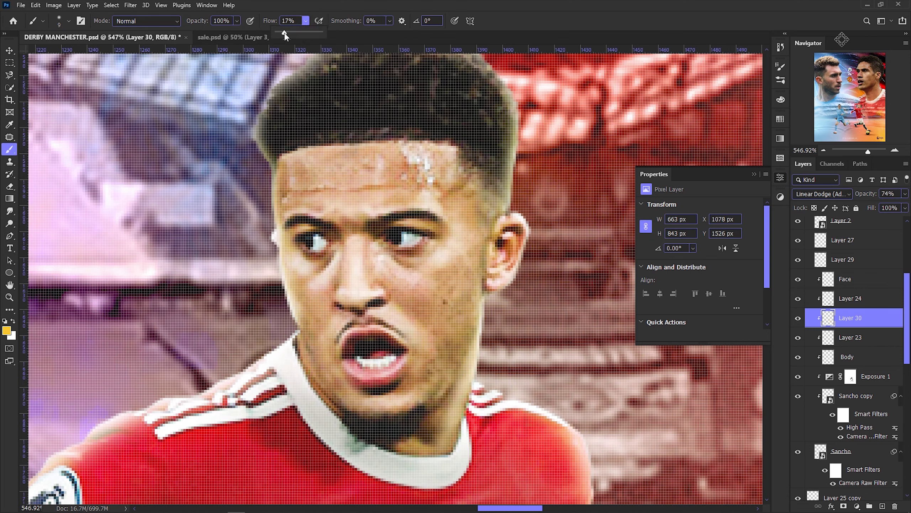
scroll(366, 238, "down", 1)
scroll(359, 274, "down", 2)
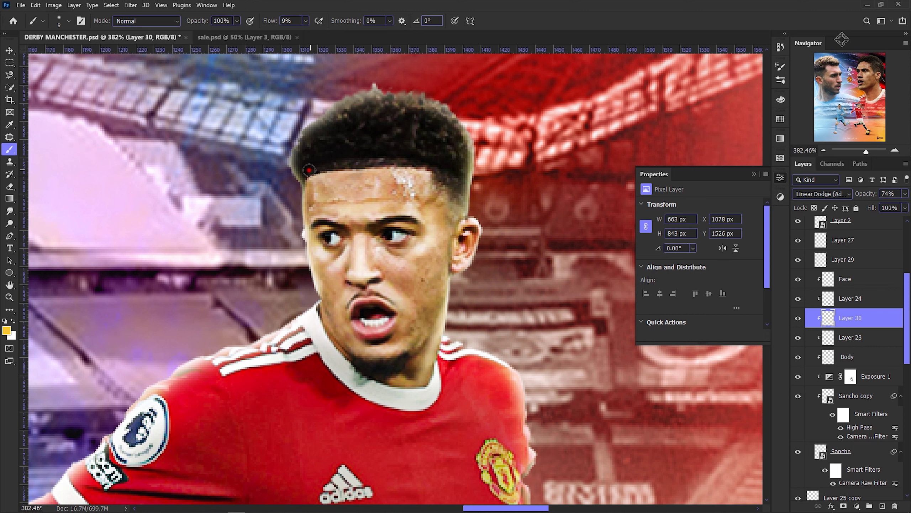
left_click_drag(298, 159, 361, 103)
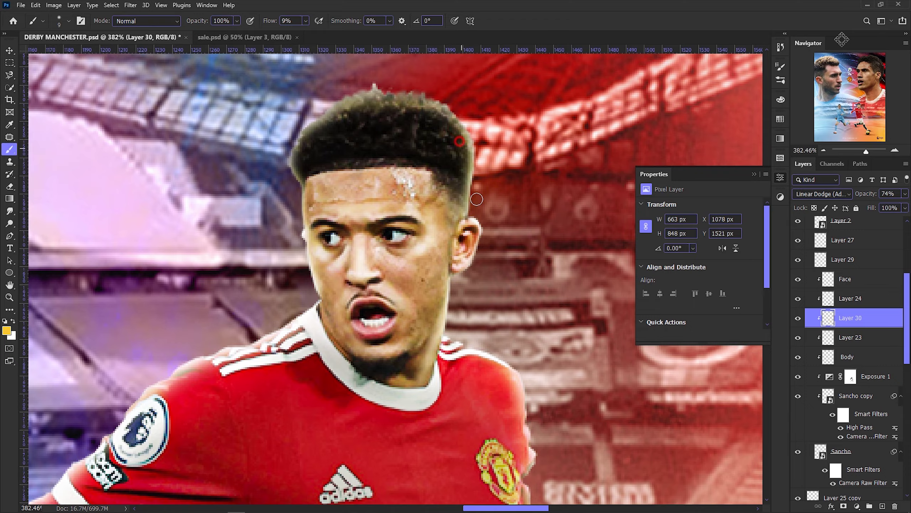
scroll(476, 200, "down", 3)
scroll(427, 217, "up", 4)
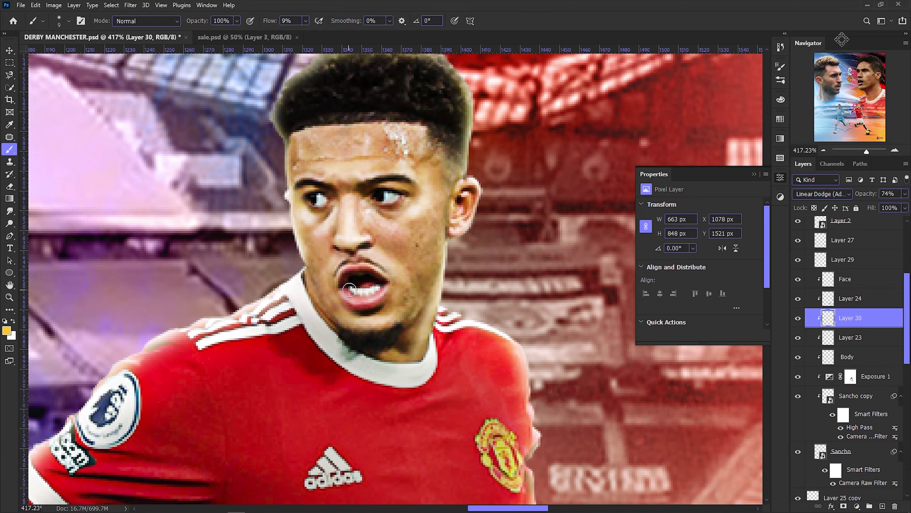
Zoom out to view the poster and enlarge the brush size twice.
scroll(373, 295, "down", 2, "alt")
scroll(374, 295, "down", 2, "alt")
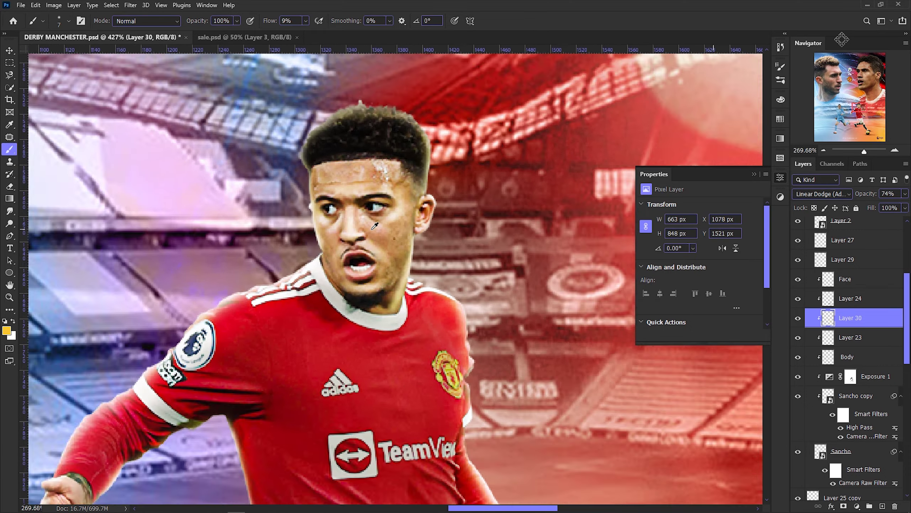
scroll(331, 354, "down", 3)
scroll(332, 354, "down", 2)
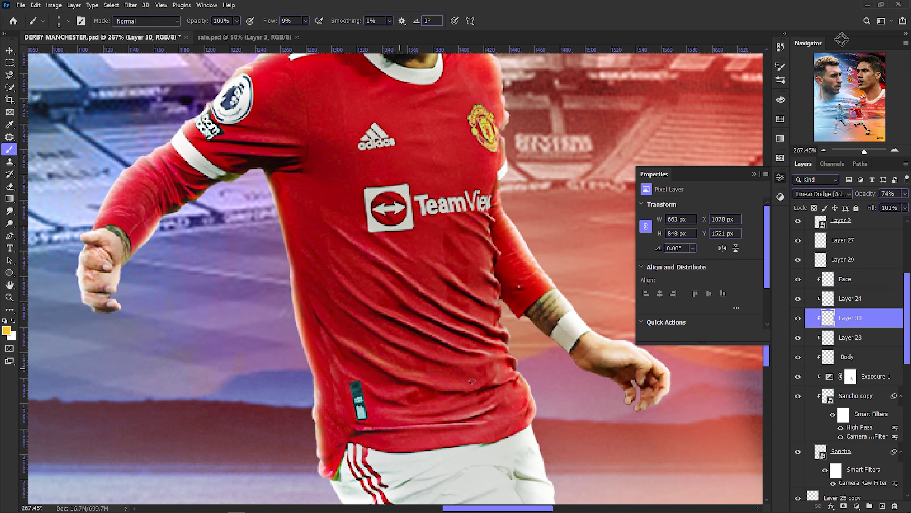
scroll(448, 358, "down", 5, "alt")
scroll(426, 344, "up", 2, "alt")
scroll(426, 343, "up", 5, "alt")
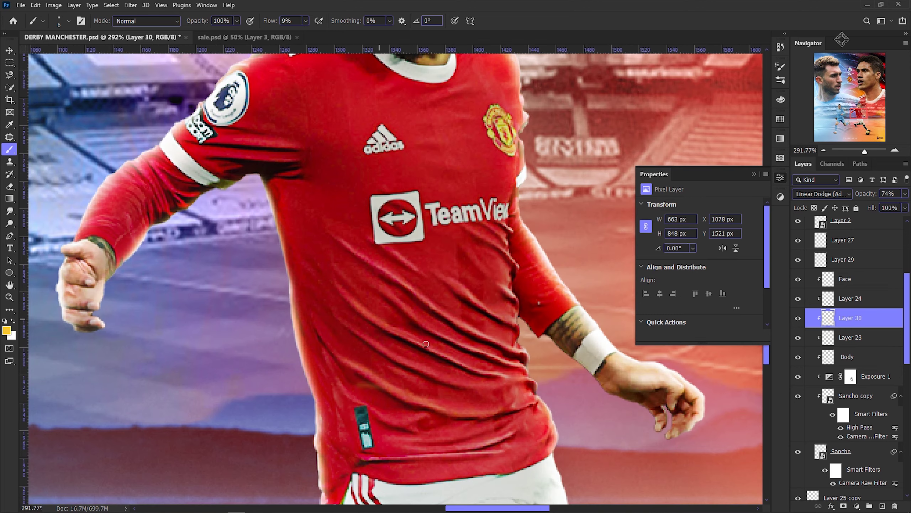
scroll(505, 363, "down", 5, "alt")
scroll(520, 395, "up", 3, "alt")
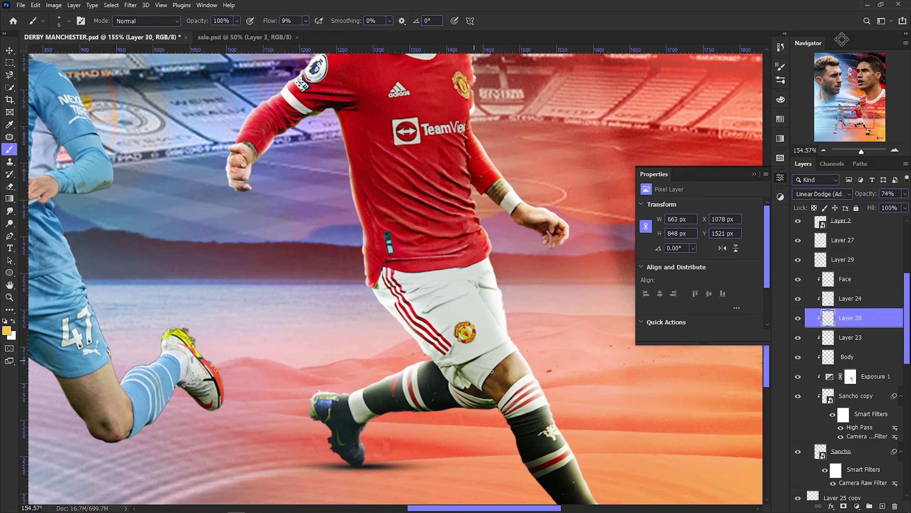
scroll(557, 421, "down", 1)
key("]")
key("]")
key("]")
scroll(556, 421, "up", 1)
key("]")
key("]")
key("]")
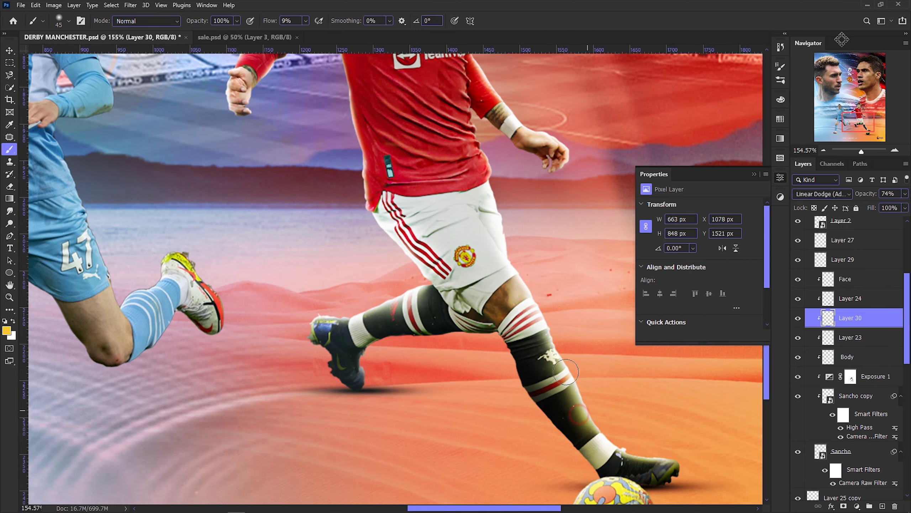
scroll(570, 372, "down", 4, "alt")
scroll(569, 373, "up", 4, "alt")
Select the sharpened copy of the player layer and switch to the Move tool.
scroll(466, 388, "down", 6, "alt")
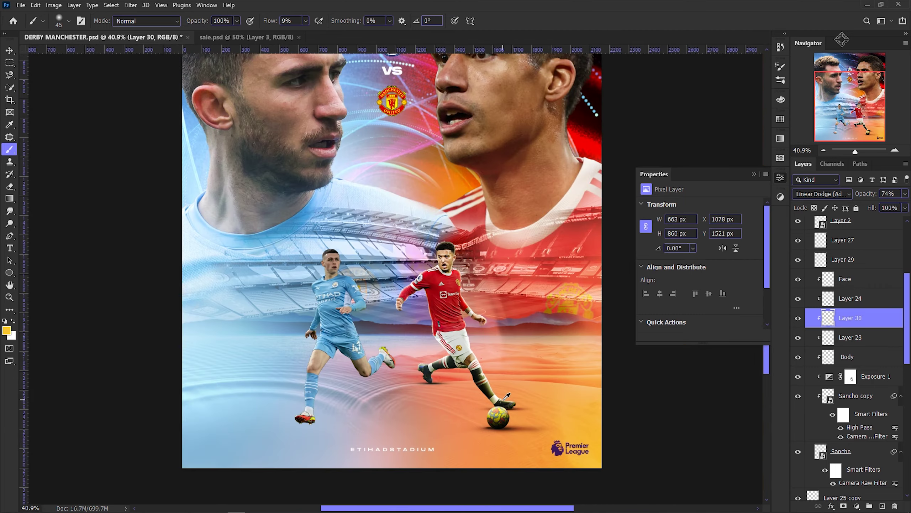
scroll(466, 387, "up", 2, "alt")
scroll(466, 388, "up", 2, "alt")
scroll(466, 388, "down", 1)
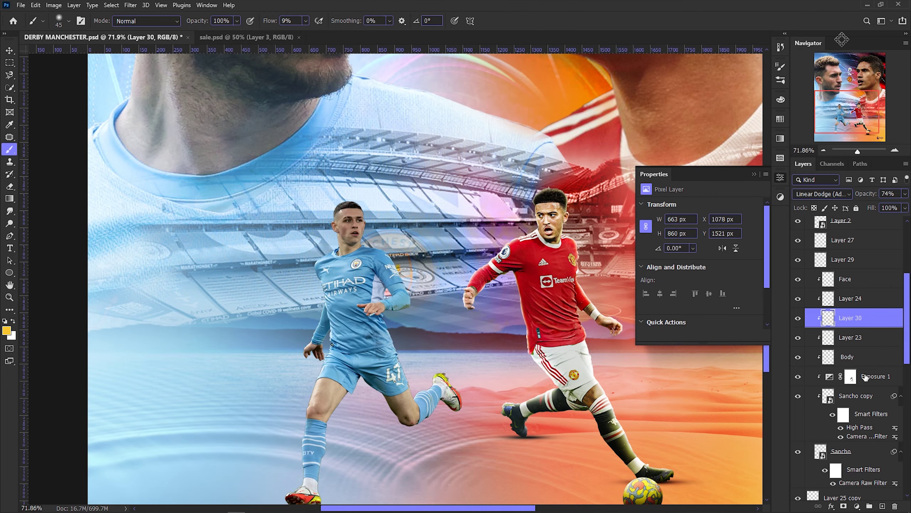
left_click(872, 395)
scroll(873, 389, "down", 3)
scroll(873, 390, "down", 3)
key("ctrl+0")
key("v")
Add a default Exposure adjustment layer for the right-hand face and collapse the player's group.
left_click(862, 458)
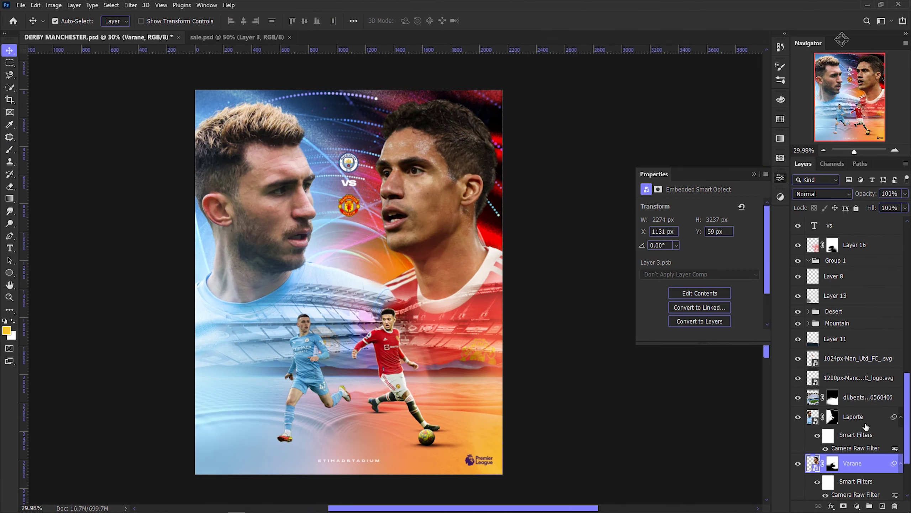
scroll(861, 467, "down", 3)
left_click(858, 506)
left_click(861, 381)
scroll(854, 377, "up", 2)
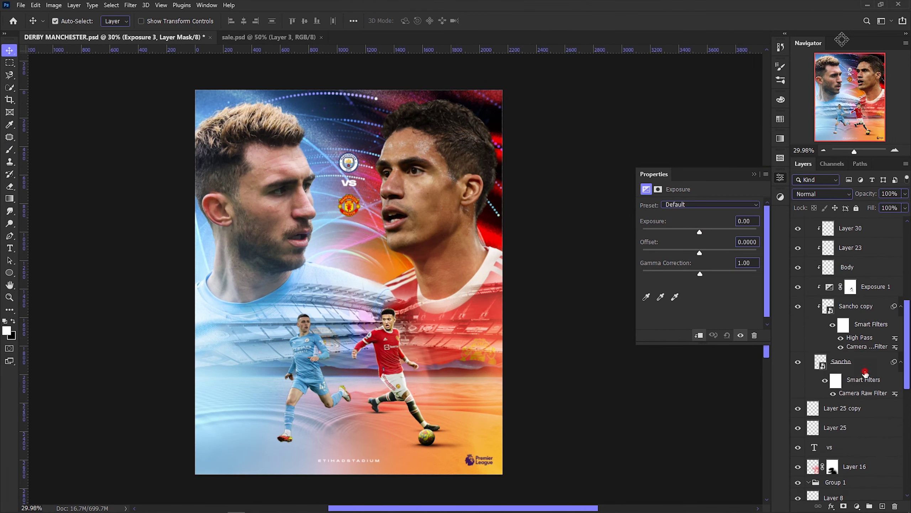
left_click(809, 251)
Group Layer 25 and Layer 25 copy together with Ctrl+G.
scroll(463, 446, "up", 2, "alt")
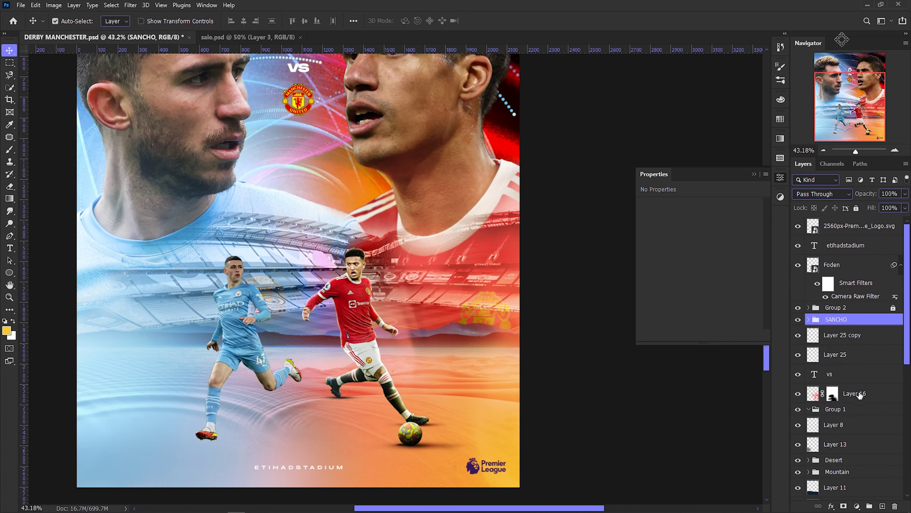
left_click(854, 354)
left_click(858, 338, "ctrl")
key("ctrl+g")
scroll(854, 359, "down", 5)
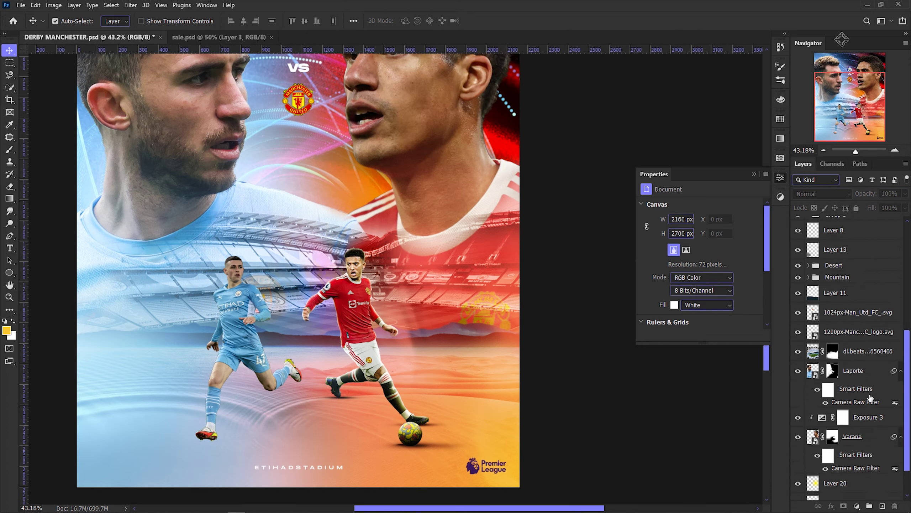
Duplicate the right-hand face layer and blend the copy in Hard Light.
left_click(846, 374)
left_click(843, 355)
scroll(549, 259, "down", 3, "alt")
left_click(861, 374)
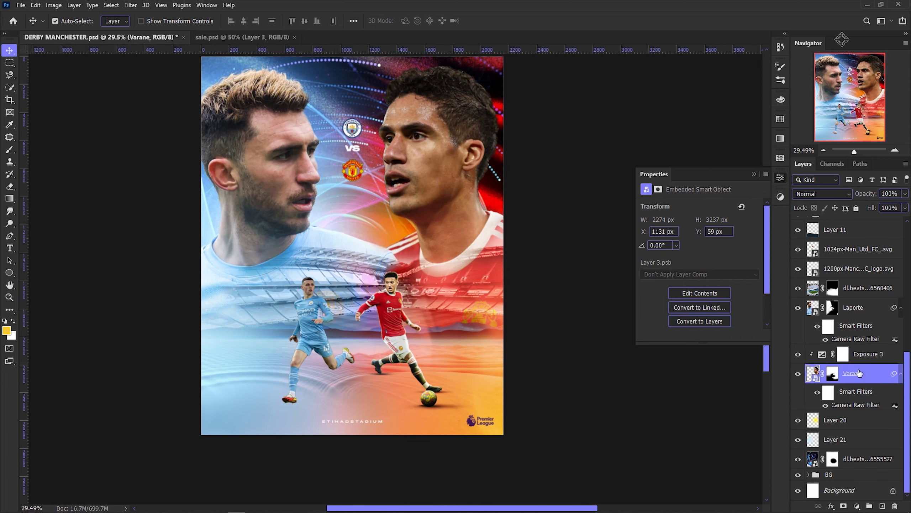
key("ctrl+j")
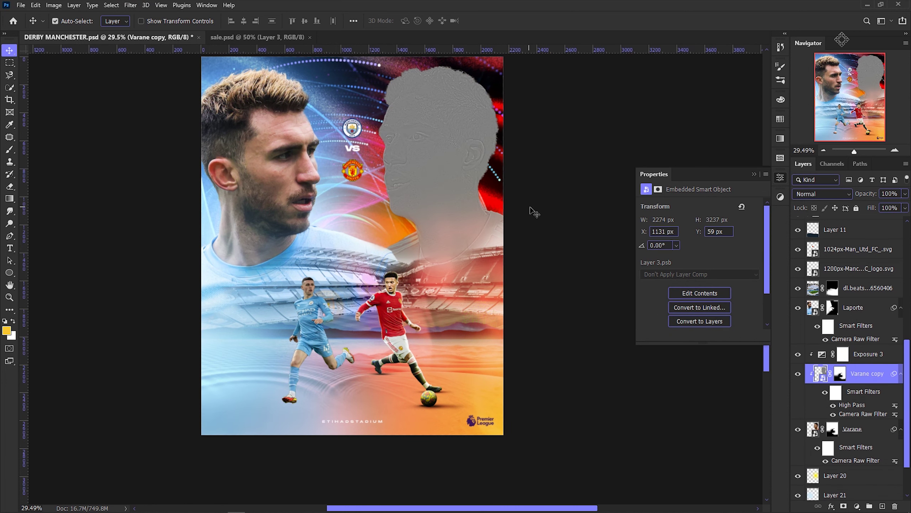
left_click(822, 194)
left_click(813, 341)
type("60")
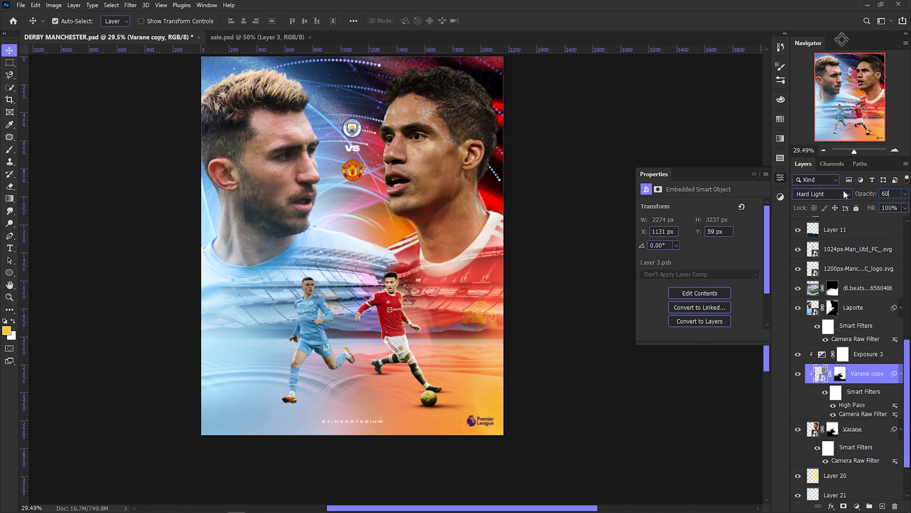
left_click(843, 353)
Darken Varane's face by lowering the Exposure 3 slider.
left_click_drag(696, 231, 698, 234)
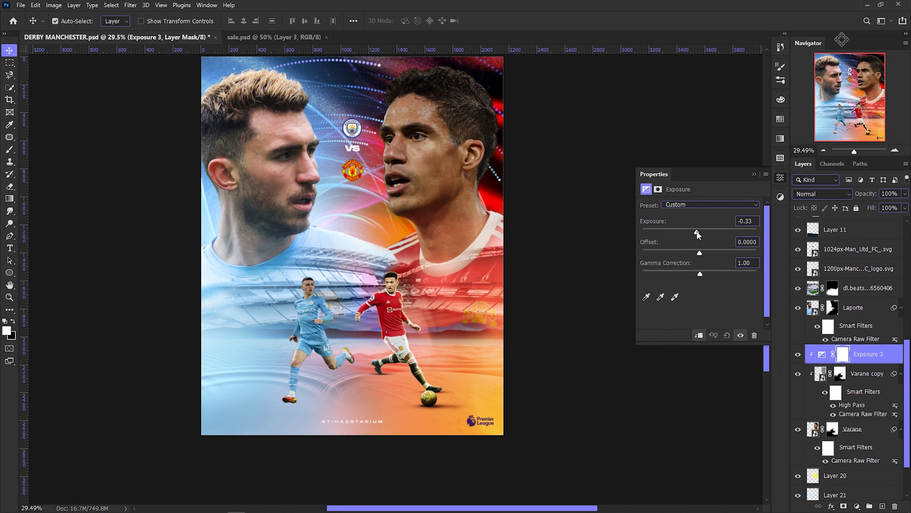
left_click(755, 175)
scroll(384, 205, "up", 1)
key("b")
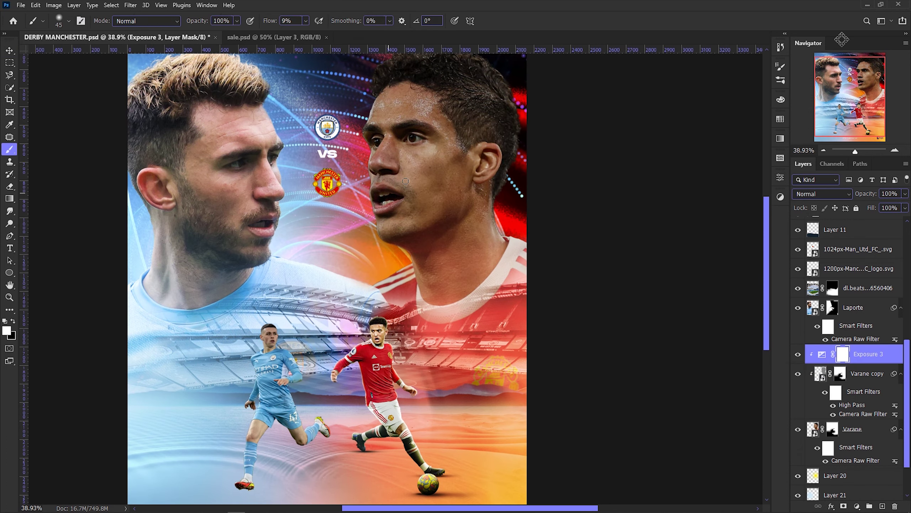
scroll(384, 205, "up", 2)
scroll(384, 205, "up", 1)
double_click(824, 355)
left_click_drag(697, 233, 688, 233)
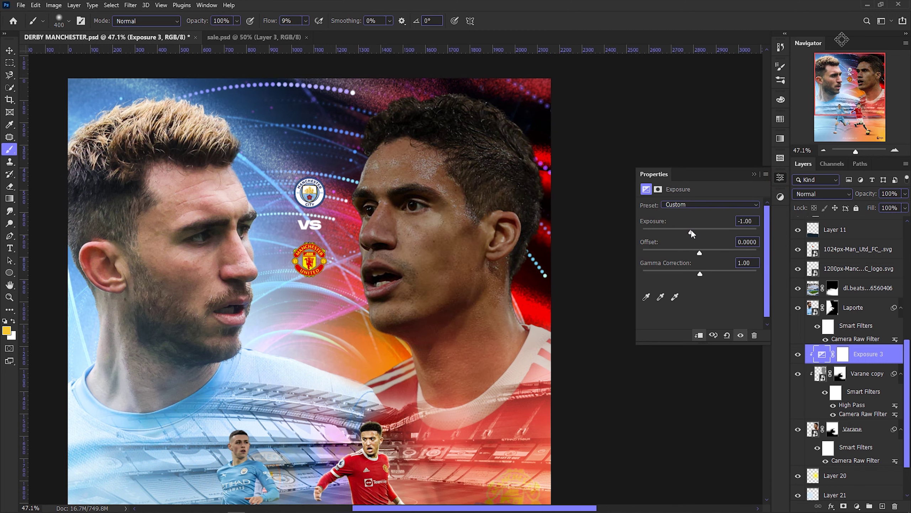
Paint black at 100% flow on the Exposure 3 mask around Varane's eye, nose and mouth.
key("ctrl+backslash")
key("d")
left_click_drag(306, 20, 350, 27)
scroll(343, 222, "up", 1)
left_click_drag(343, 223, 359, 208)
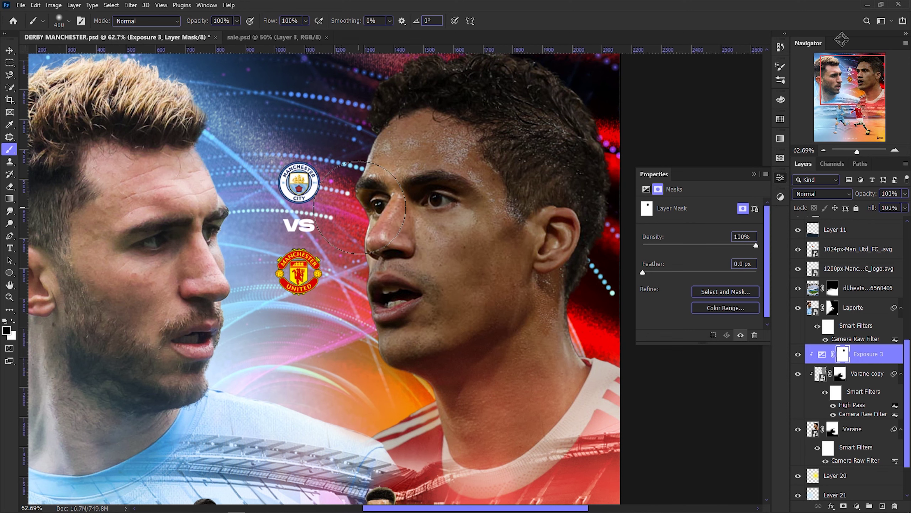
left_click_drag(359, 326, 394, 280)
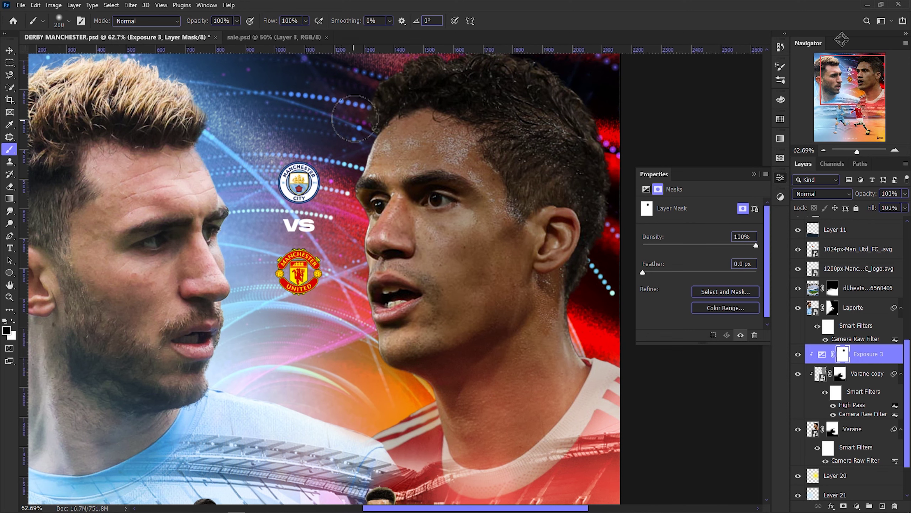
scroll(359, 115, "up", 2)
scroll(350, 230, "down", 1)
Ease Exposure 3 to -0.61 and mask out the darkening behind the ear and down the neck.
left_click(822, 354)
left_click_drag(699, 230, 696, 231)
left_click(843, 354)
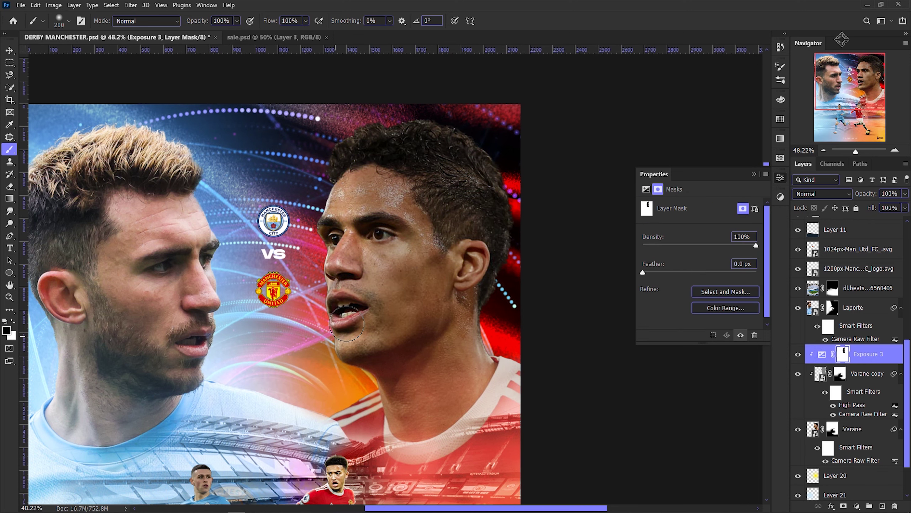
scroll(347, 324, "down", 2)
scroll(466, 325, "up", 3)
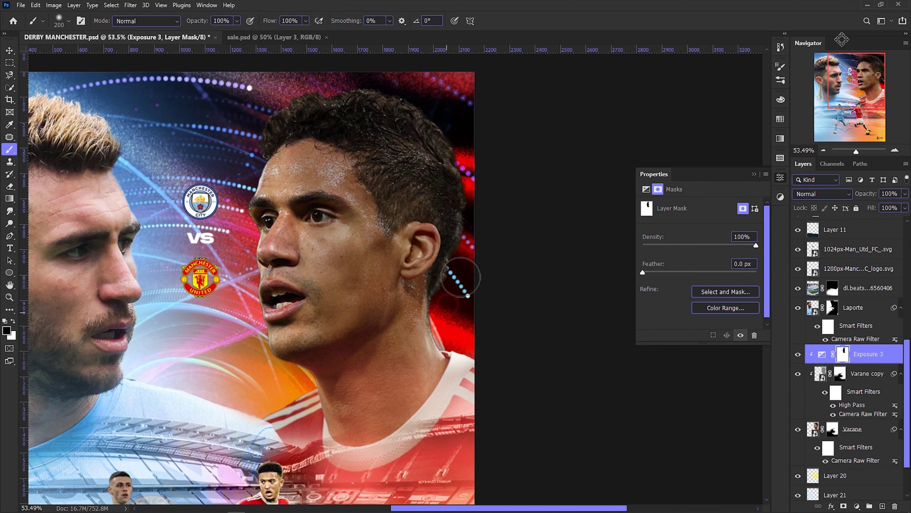
left_click_drag(445, 241, 418, 286)
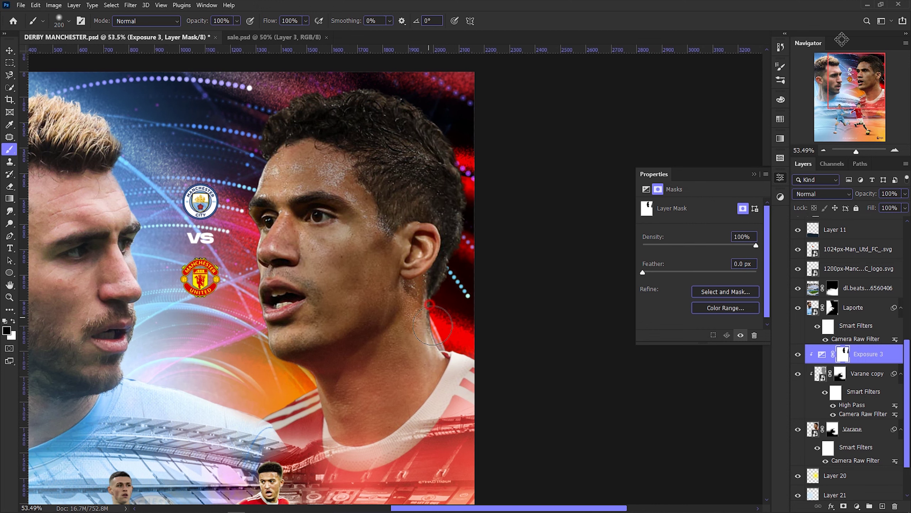
scroll(413, 319, "down", 3)
scroll(362, 314, "up", 2)
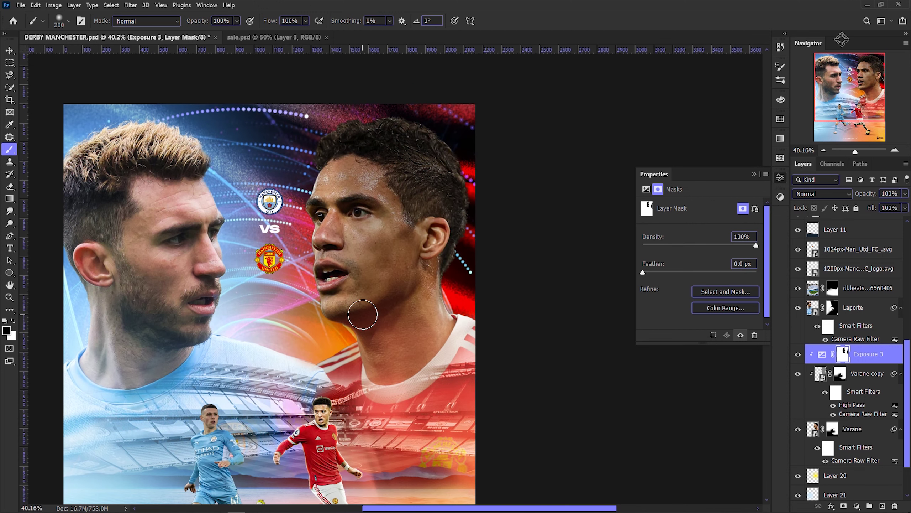
Add a new layer clipped to Varane, set to Linear Dodge (Add) with 5% brush flow.
key("ctrl+shift+alt+n")
left_click(884, 397)
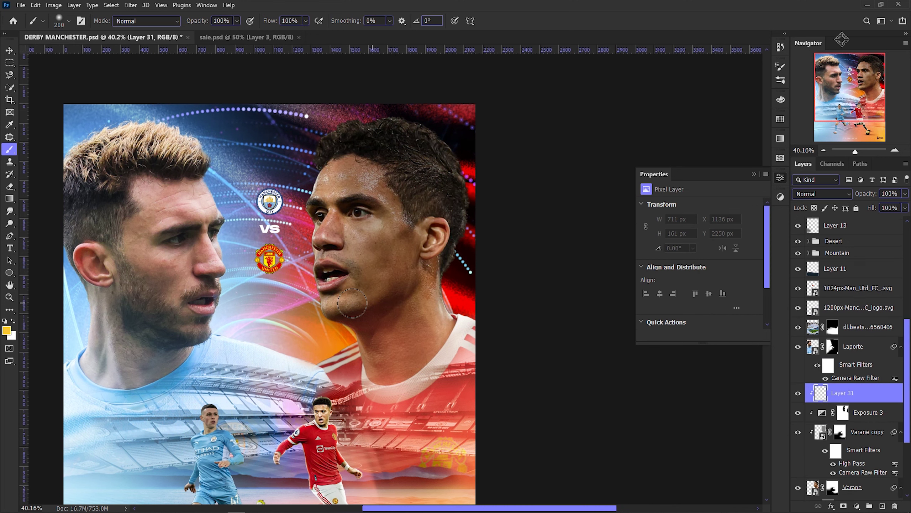
scroll(339, 251, "up", 2)
left_click(306, 21)
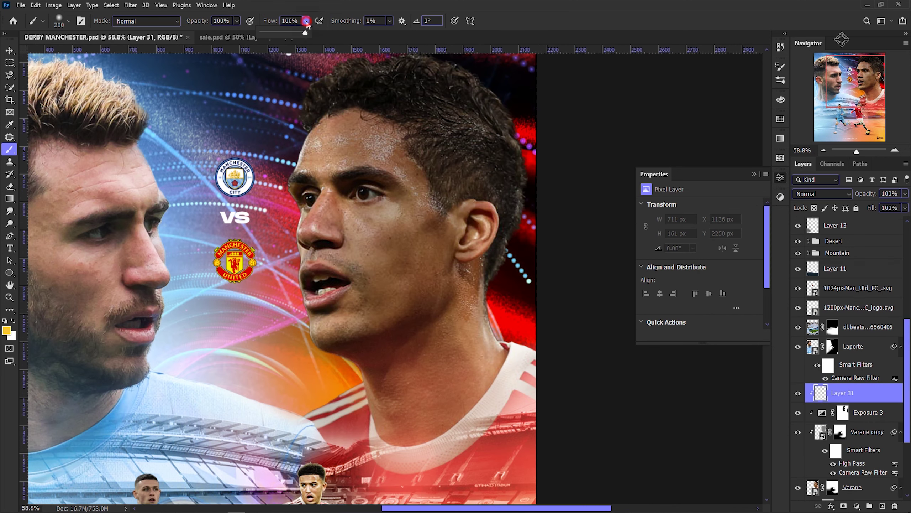
left_click(821, 194)
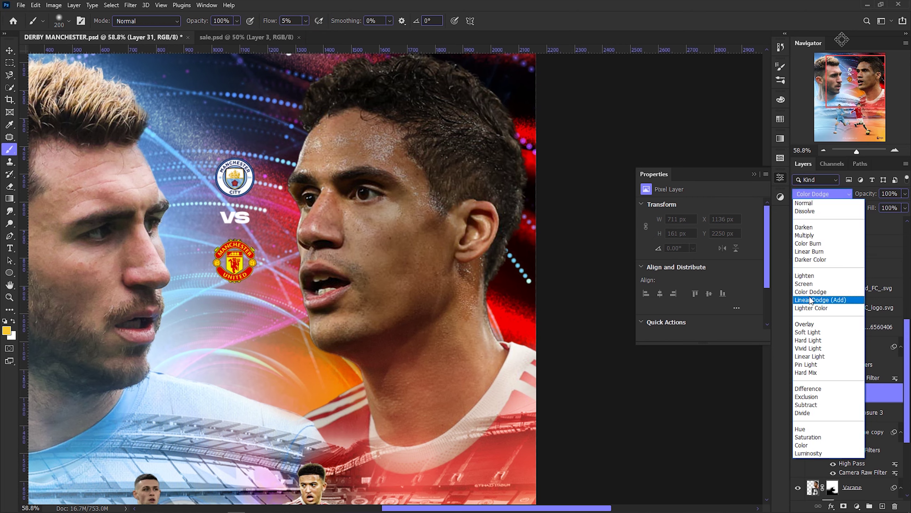
left_click(821, 301)
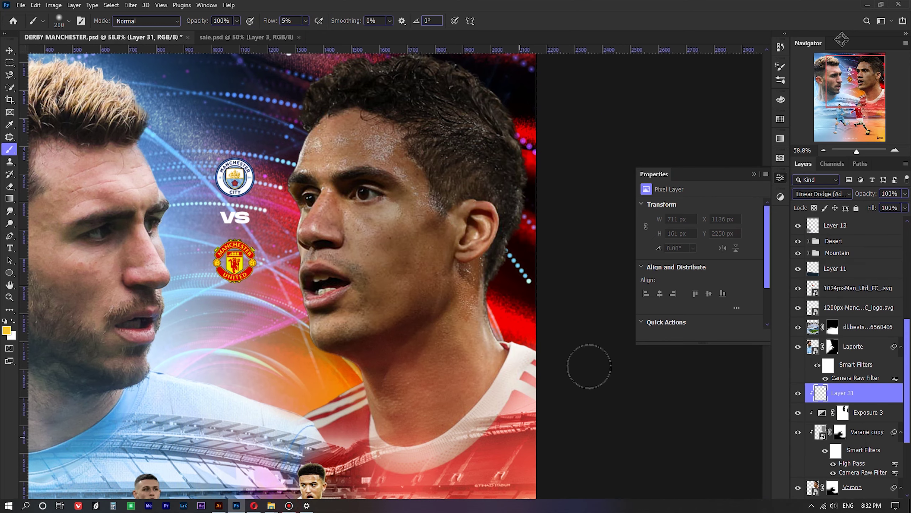
scroll(424, 218, "down", 2)
scroll(391, 173, "up", 3)
With white paint, lighten the side of Varane's nose, undoing the underside stroke.
key("x")
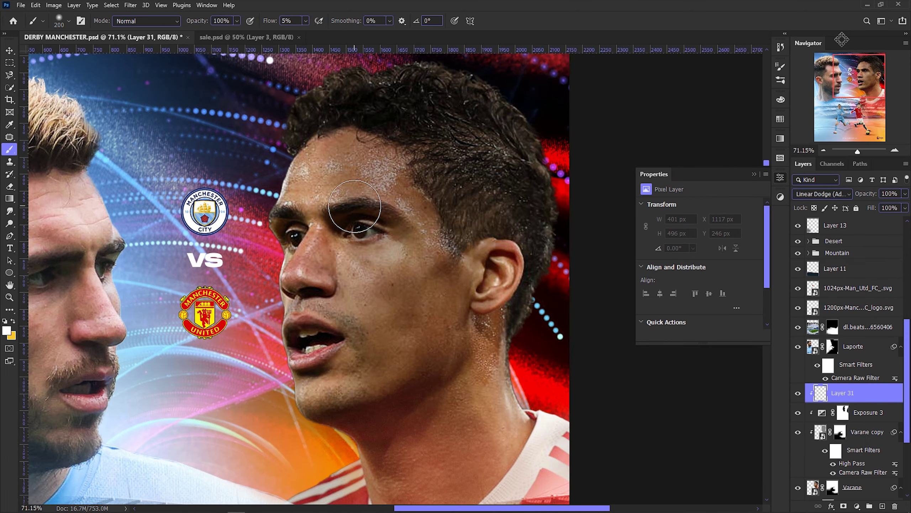
scroll(376, 388, "up", 1)
left_click_drag(303, 259, 294, 282)
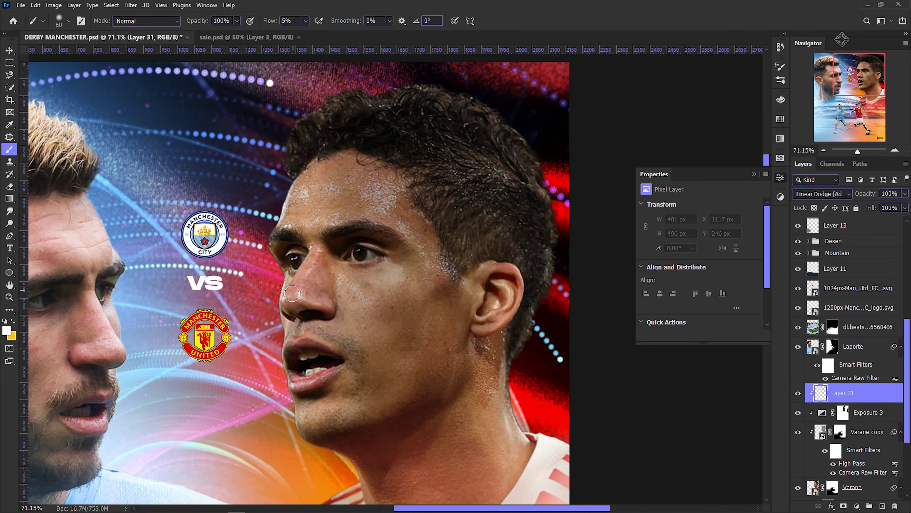
scroll(323, 310, "up", 1)
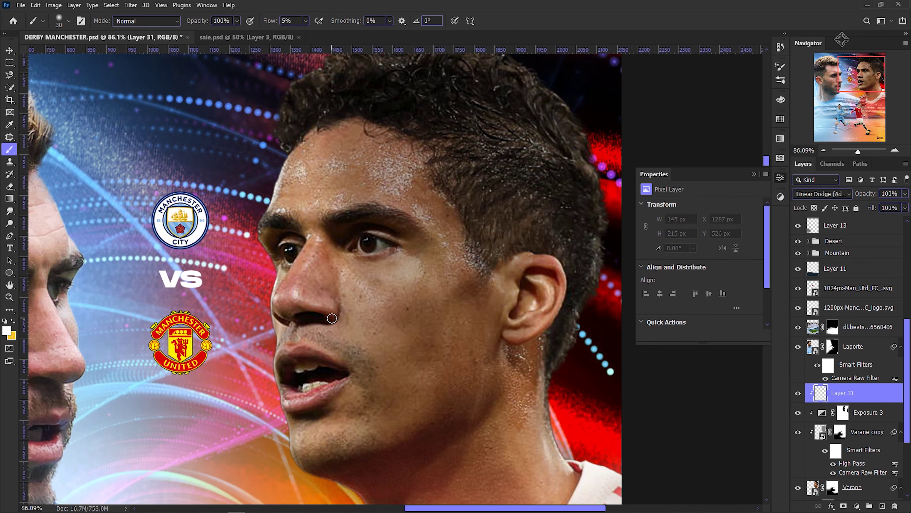
left_click_drag(332, 318, 283, 314)
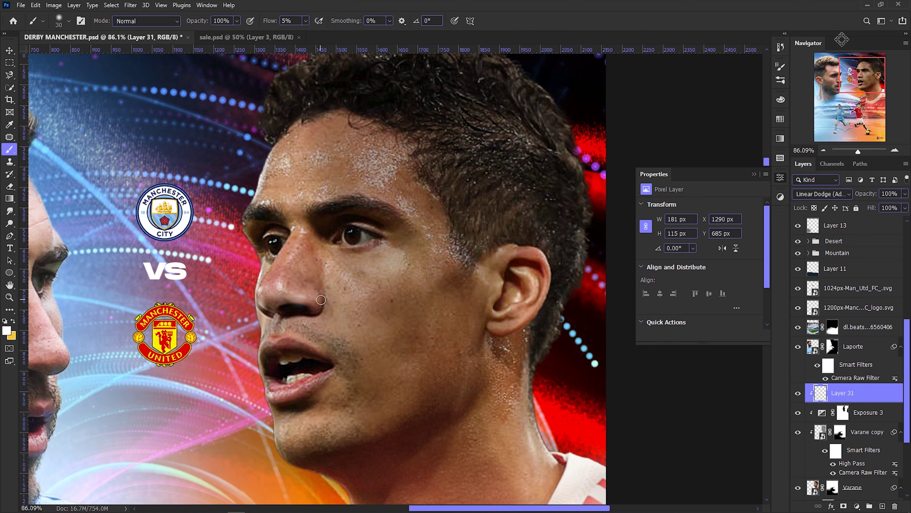
scroll(321, 299, "up", 1)
key("ctrl+z")
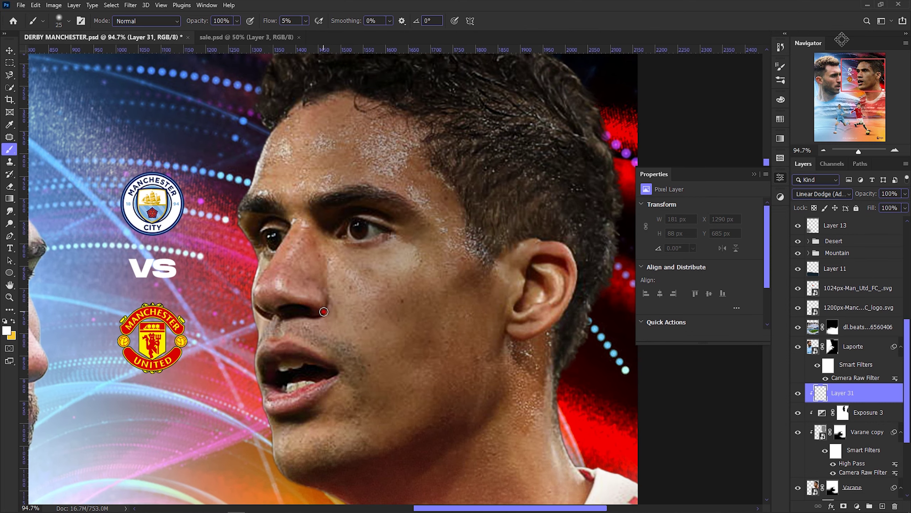
Paint soft white highlights on Varane's cheek, around the ear and down the neck.
left_click_drag(292, 236, 273, 284)
key("bracketright")
key("bracketright")
scroll(350, 267, "down", 2)
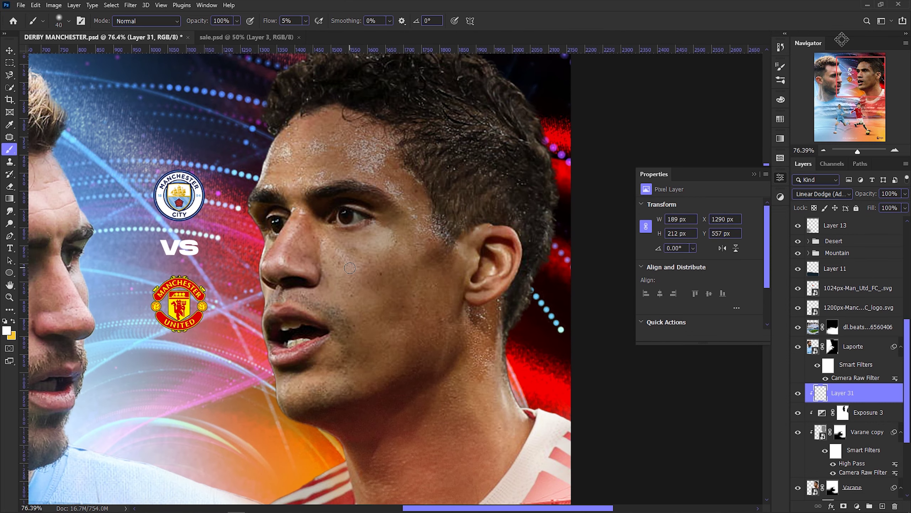
left_click_drag(485, 243, 490, 327)
scroll(491, 293, "down", 2)
left_click_drag(494, 252, 491, 381)
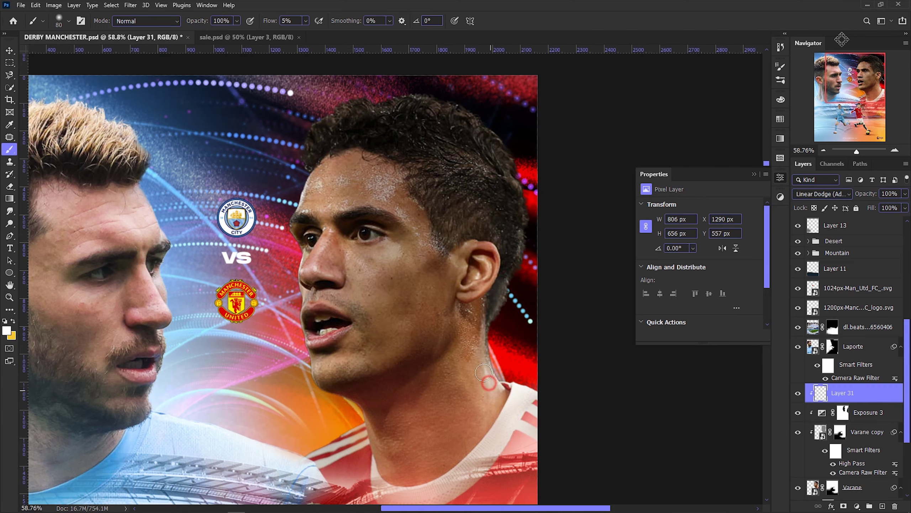
scroll(490, 380, "down", 1)
key("bracketright")
scroll(347, 295, "up", 5)
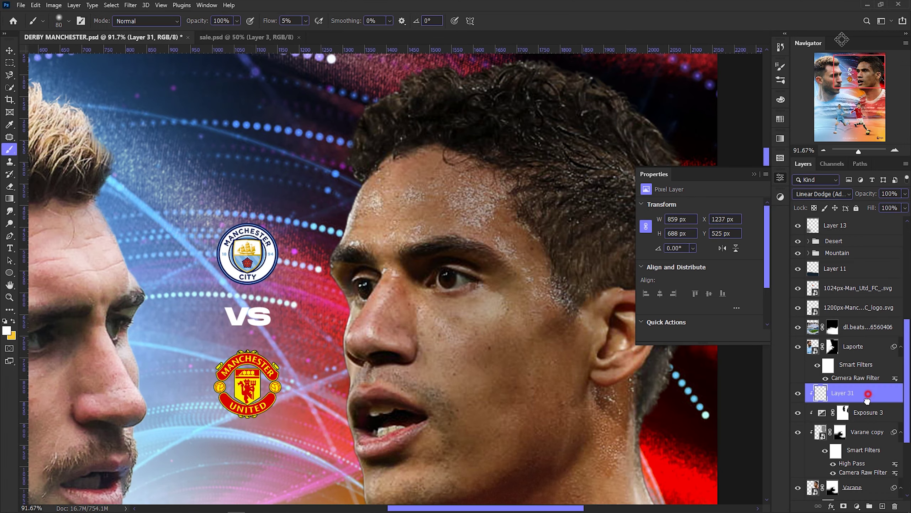
Move Layer 31 below Varane copy and highlight Varane's forehead.
left_click_drag(867, 398, 861, 470)
scroll(352, 280, "up", 1)
key("bracketleft")
key("bracketleft")
key("bracketleft")
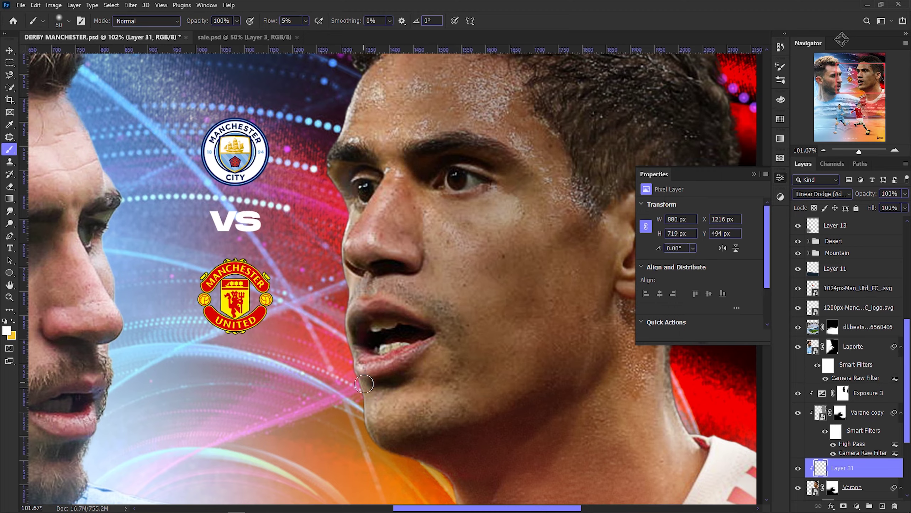
scroll(372, 413, "down", 3)
scroll(391, 233, "up", 3)
key("bracketright")
key("bracketright")
key("bracketright")
mouse_move(354, 269)
left_mouse_down()
mouse_move(383, 254)
mouse_move(394, 143)
left_mouse_up()
scroll(380, 201, "down", 7)
Hide Layer 31 to compare Varane's face before and after the highlights.
left_click(798, 468)
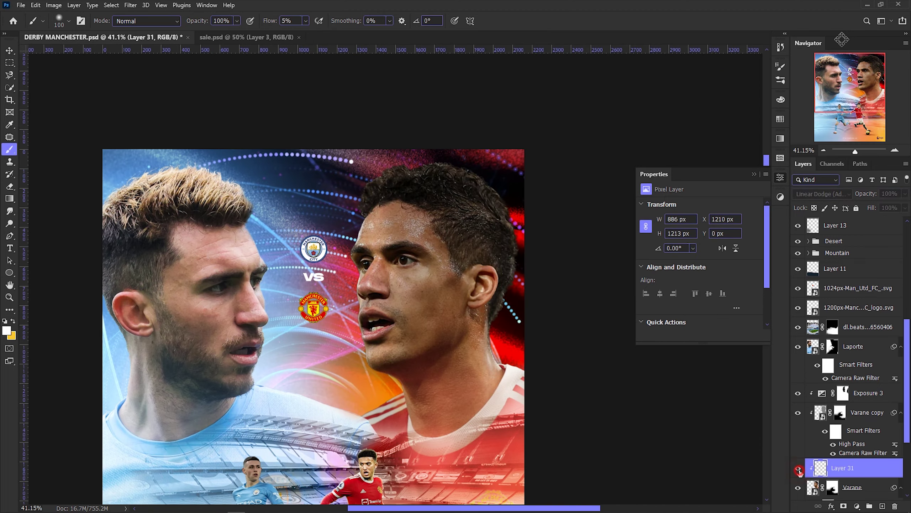
scroll(420, 261, "up", 3)
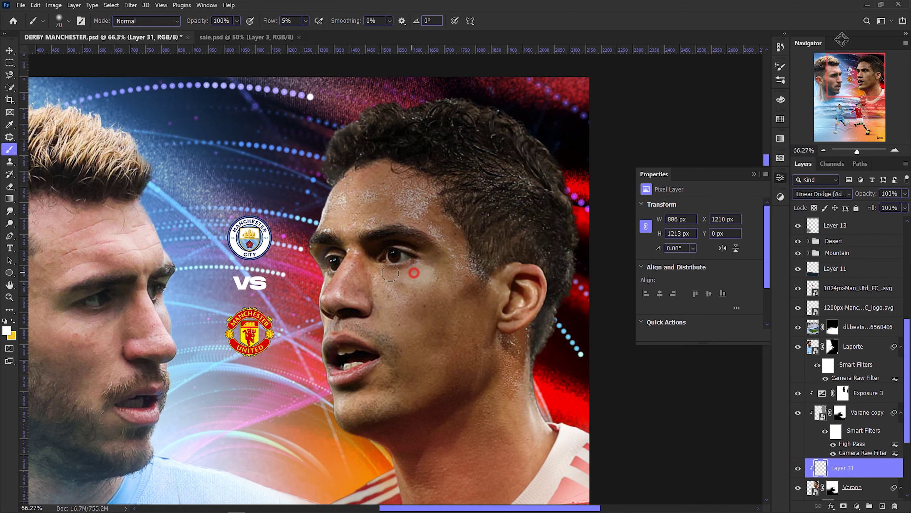
scroll(438, 302, "down", 2)
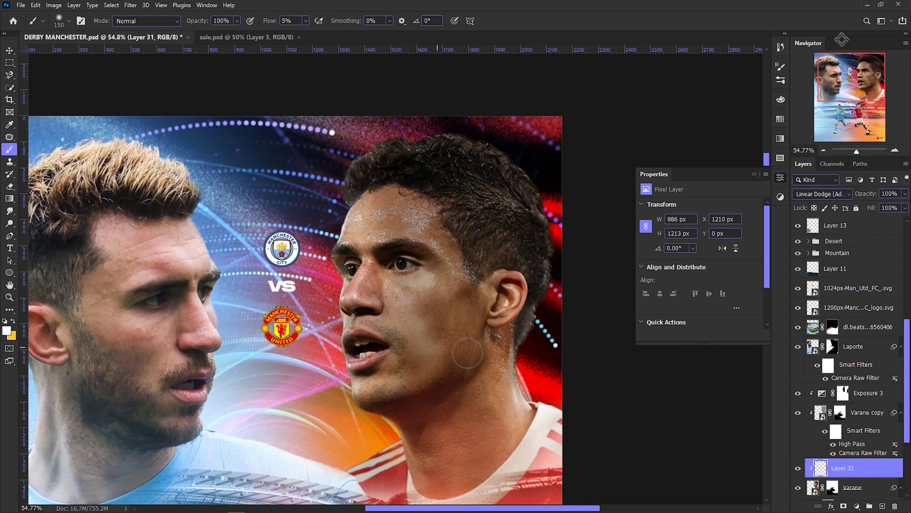
scroll(446, 332, "up", 1)
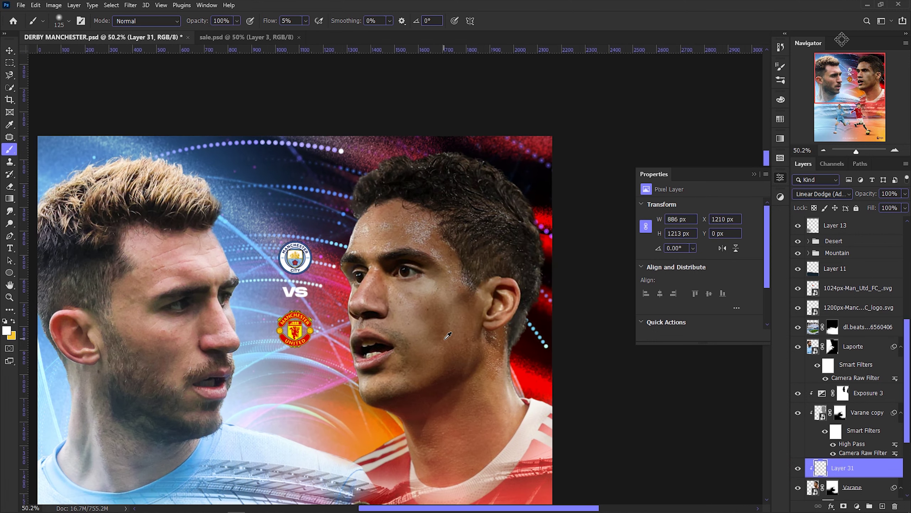
scroll(447, 332, "up", 1)
scroll(825, 328, "down", 3)
scroll(826, 328, "up", 2)
Retune the exposure adjustment, then reselect Layer 31 and toggle between eraser and brush.
left_click(861, 317)
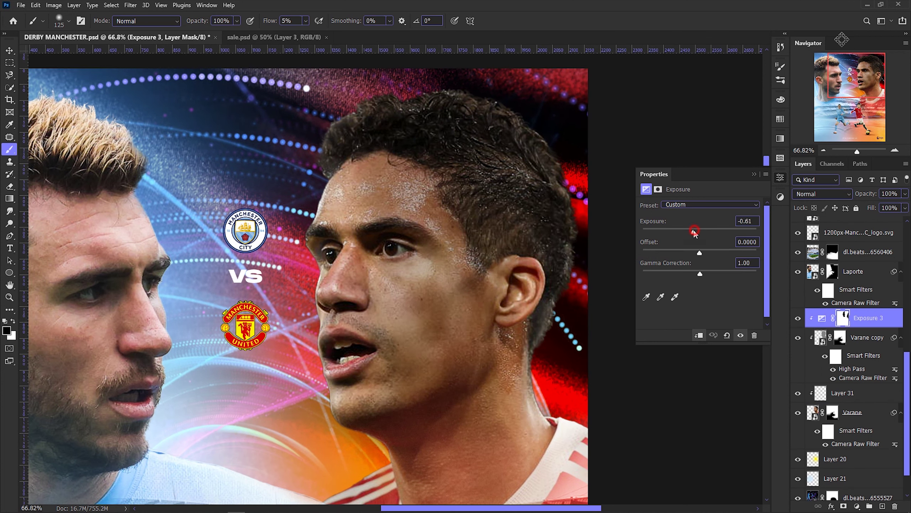
left_click_drag(698, 229, 692, 232)
left_click(817, 399)
scroll(413, 325, "down", 2)
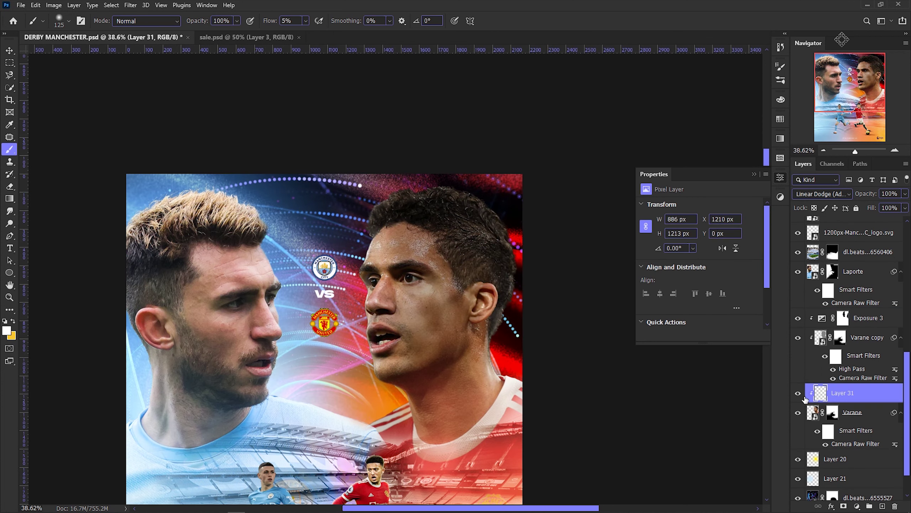
scroll(413, 325, "up", 1)
key("e")
scroll(413, 325, "up", 1)
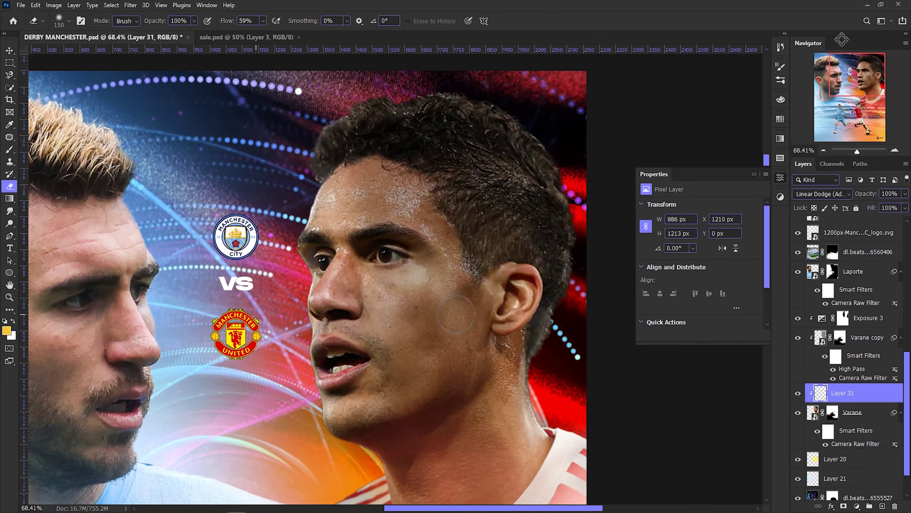
scroll(414, 326, "down", 2)
key("b")
scroll(436, 323, "up", 1)
scroll(617, 386, "up", 1)
Add a new empty layer and rename Layer 31 to 'Face'.
left_click(882, 506)
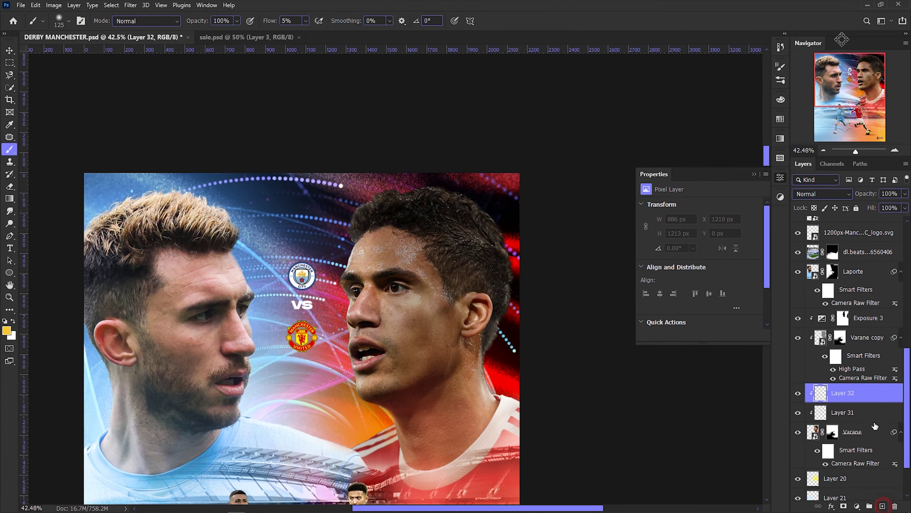
double_click(839, 412)
type("Face")
key("Return")
double_click(845, 393)
Swap paint colours and paint shading strokes over Varane's face on Layer 32.
scroll(393, 373, "up", 2)
key("x")
key("bracketright")
key("bracketright")
mouse_move(343, 201)
left_mouse_down()
mouse_move(312, 240)
mouse_move(314, 291)
left_mouse_up()
key("bracketleft")
key("bracketleft")
key("bracketleft")
key("shift+3")
key("shift+9")
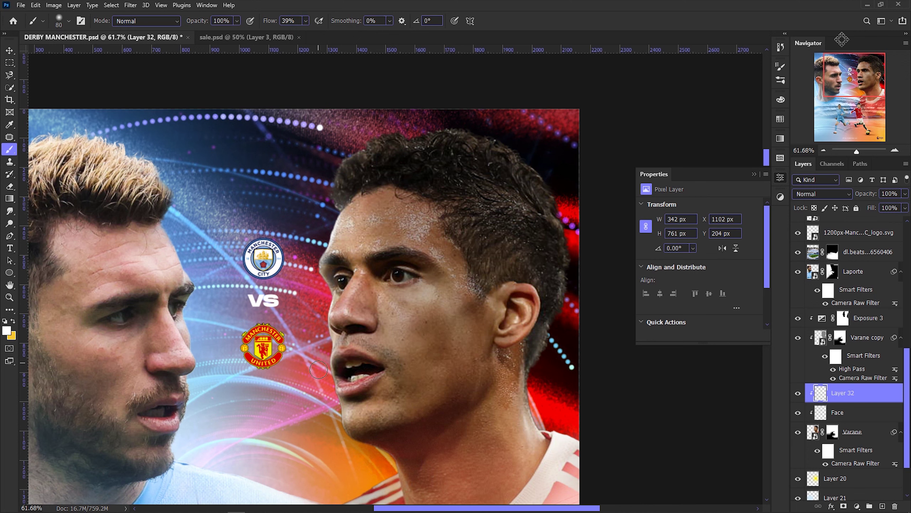
left_click_drag(329, 427, 335, 395)
Extend the Layer 32 shading upward and along Varane's face and neck near the right edge.
scroll(351, 214, "up", 3)
key("bracketright")
key("bracketright")
key("bracketright")
left_click_drag(335, 256, 380, 201)
scroll(527, 378, "up", 1)
left_click_drag(528, 378, 516, 449)
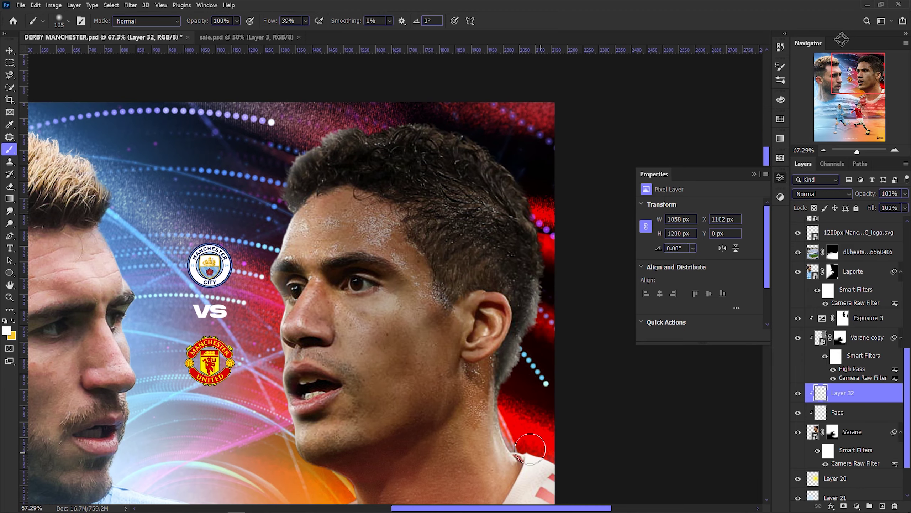
scroll(507, 301, "down", 4)
left_click_drag(502, 315, 481, 374)
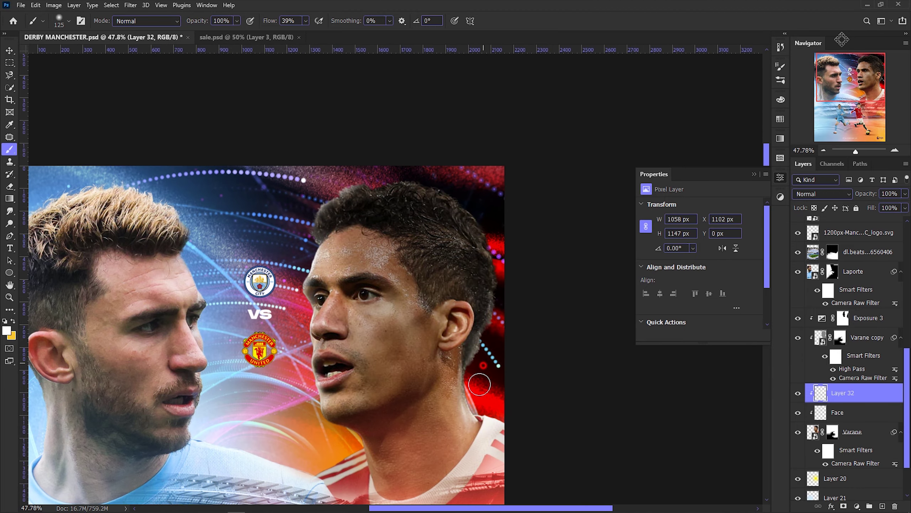
scroll(504, 226, "down", 3)
scroll(287, 190, "up", 2)
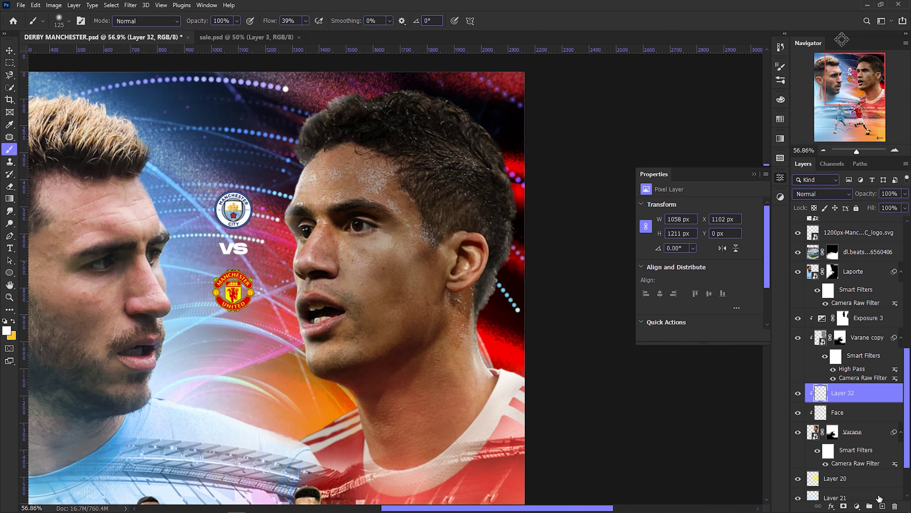
Create Layer 33 and paint yellow highlight strokes on Varane's face.
key("ctrl+shift+alt+n")
key("x")
left_click_drag(287, 190, 277, 236)
left_click_drag(280, 307, 290, 380)
Set Layer 33 to Screen blending and brighten the side of Varane's nose.
left_click(821, 194)
left_click(812, 290)
scroll(318, 301, "up", 5)
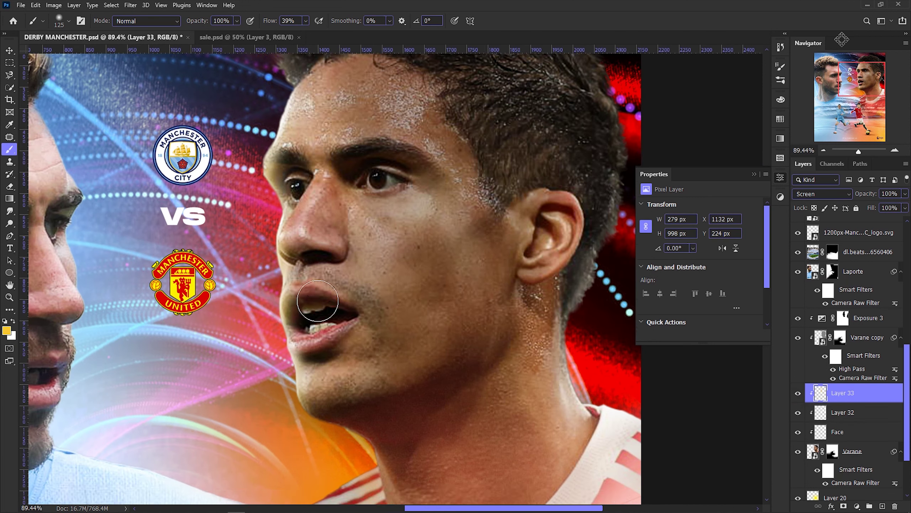
scroll(317, 301, "up", 2)
key("bracketleft")
key("bracketleft")
key("bracketleft")
mouse_move(321, 217)
left_mouse_down()
mouse_move(302, 273)
mouse_move(345, 284)
mouse_move(290, 267)
left_mouse_up()
Lower Layer 33 opacity to 51% and set brush flow to 18% with a smaller brush.
scroll(335, 280, "down", 1)
key("bracketleft")
key("bracketleft")
left_click(305, 20)
left_click_drag(306, 33, 297, 34)
left_click_drag(905, 194, 872, 213)
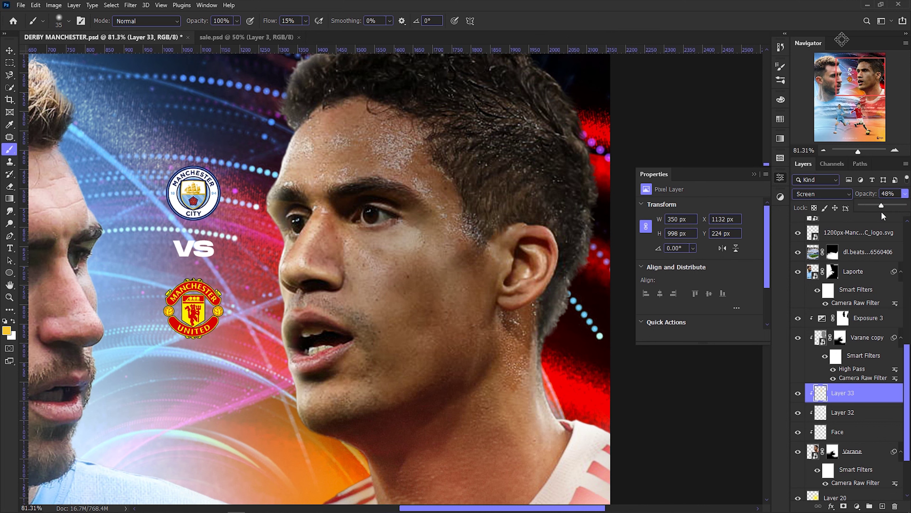
scroll(442, 278, "down", 1)
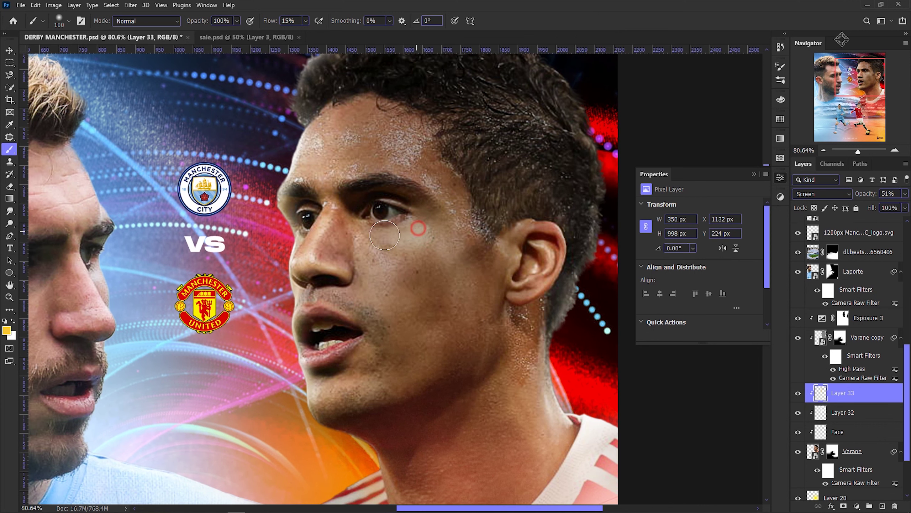
left_click_drag(305, 20, 303, 34)
key("bracketleft")
key("bracketleft")
key("bracketleft")
Reduce the brush size to 80 while inspecting Varane's face.
scroll(427, 236, "down", 1)
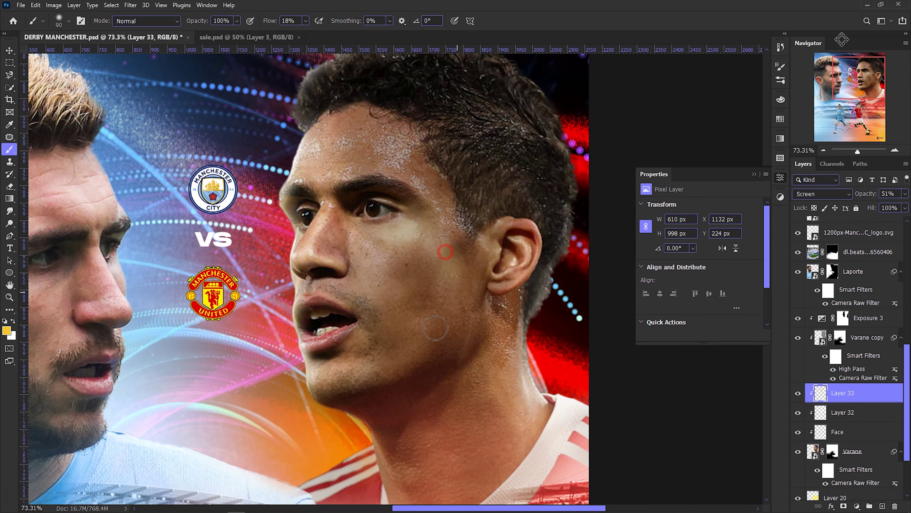
scroll(406, 308, "up", 1)
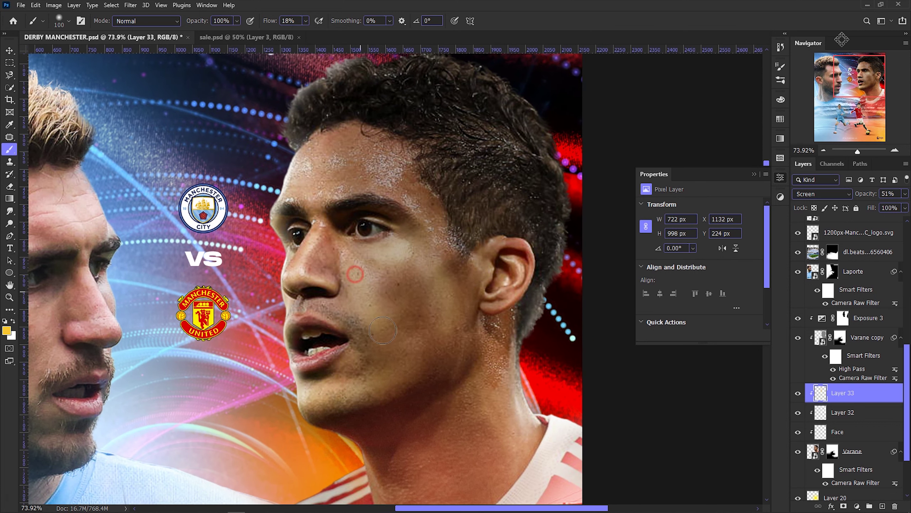
scroll(395, 339, "down", 4)
scroll(377, 362, "up", 2)
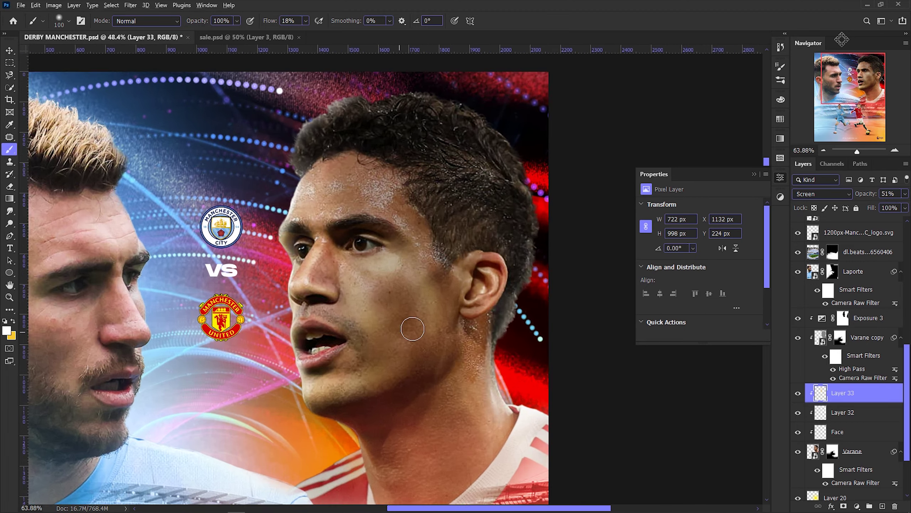
scroll(413, 326, "up", 3)
scroll(466, 287, "up", 2)
key("bracketleft")
key("bracketleft")
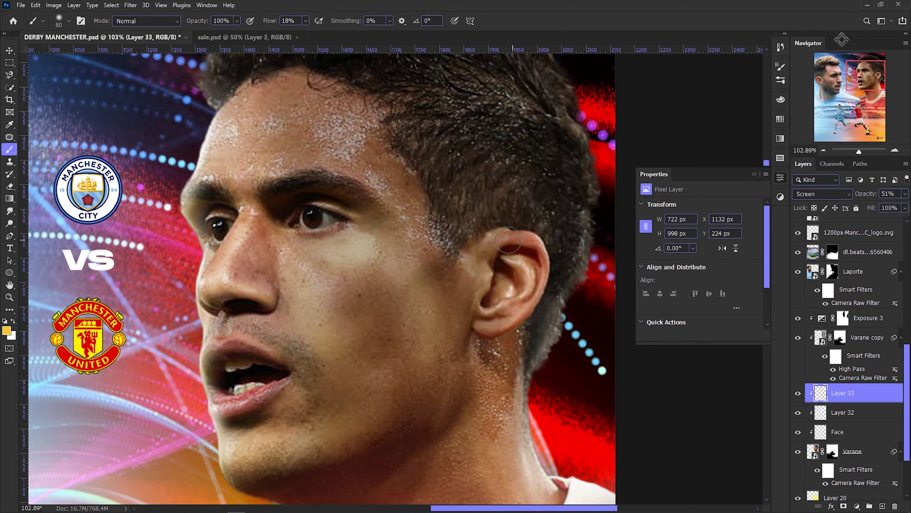
scroll(523, 297, "down", 3)
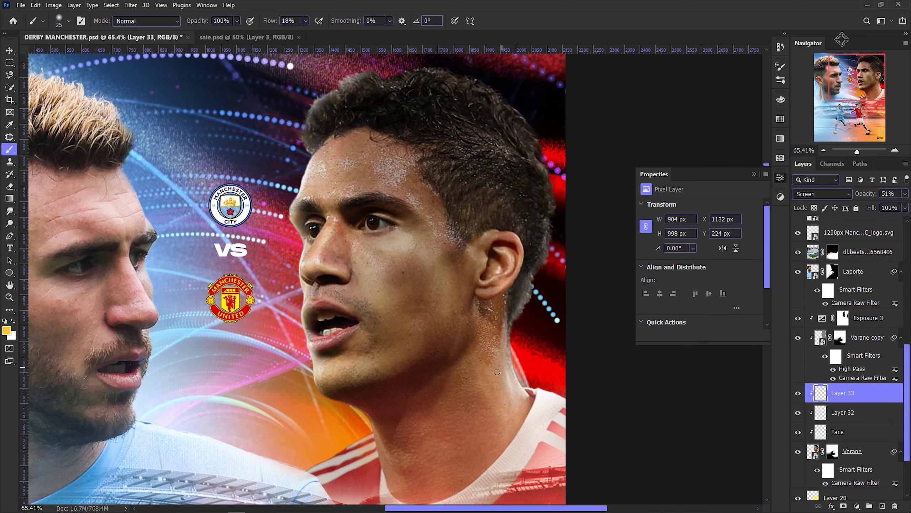
scroll(502, 344, "down", 3)
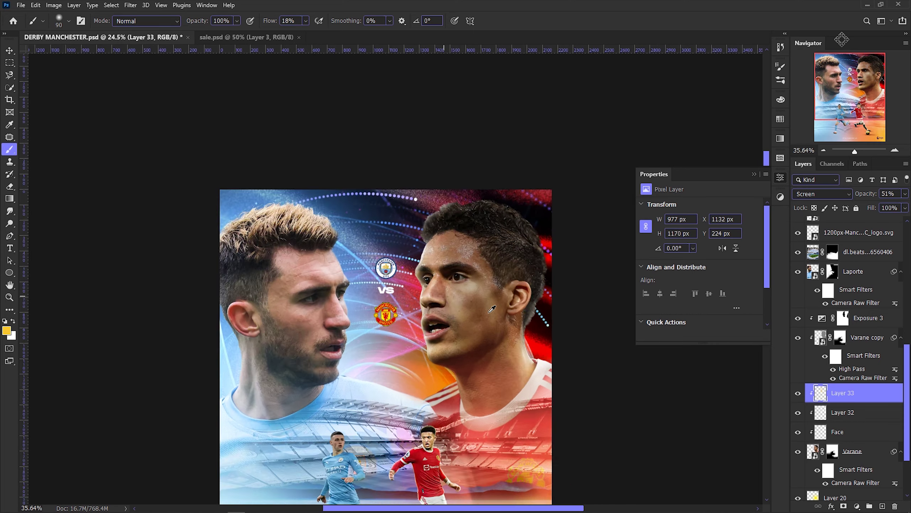
scroll(470, 245, "up", 4)
scroll(470, 246, "down", 1)
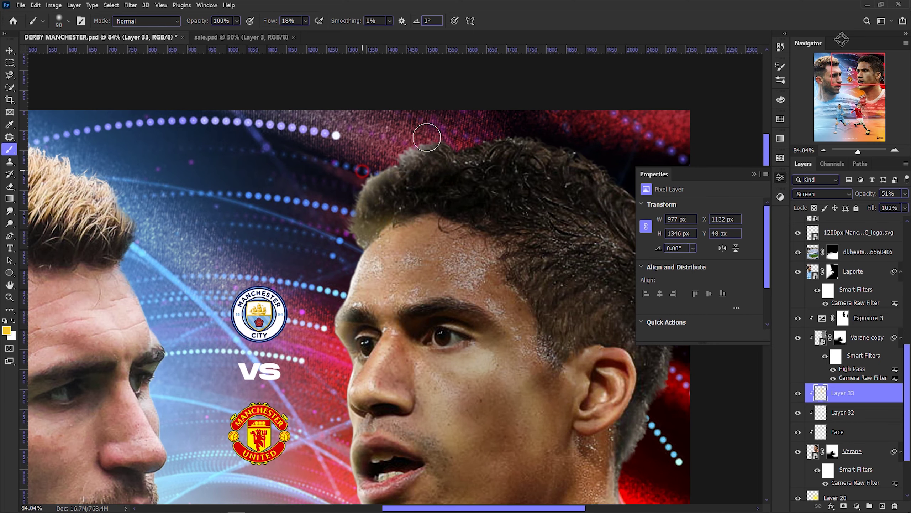
scroll(434, 211, "down", 3)
scroll(434, 212, "up", 2)
scroll(430, 211, "up", 4)
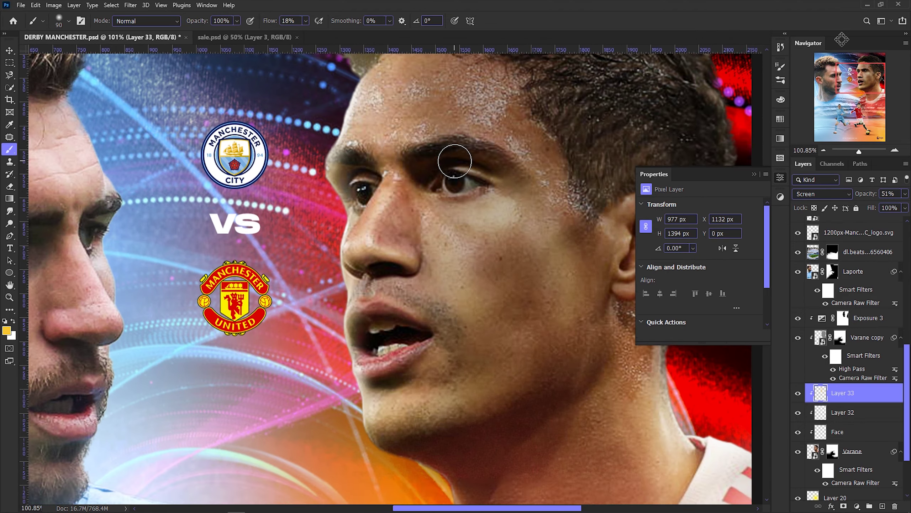
scroll(427, 209, "up", 1)
Switch the paint colour to white and review the highlighted face.
key("x")
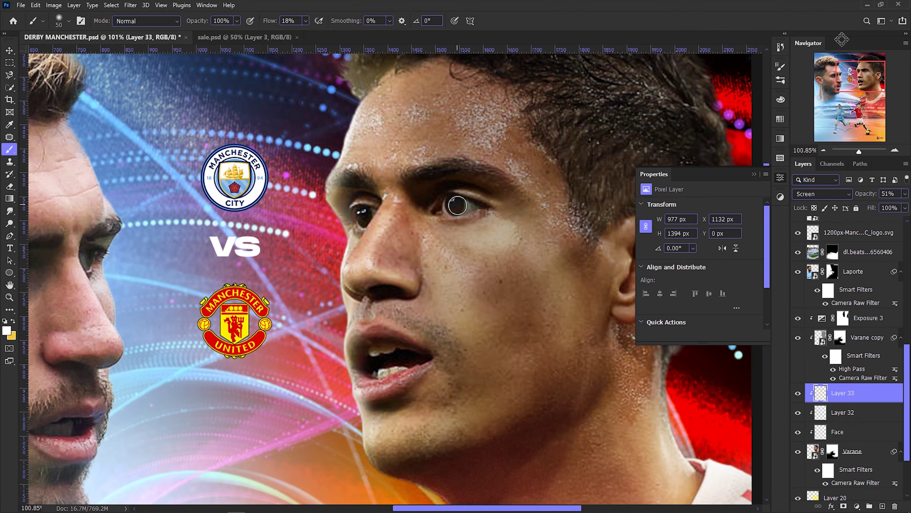
scroll(446, 207, "down", 1)
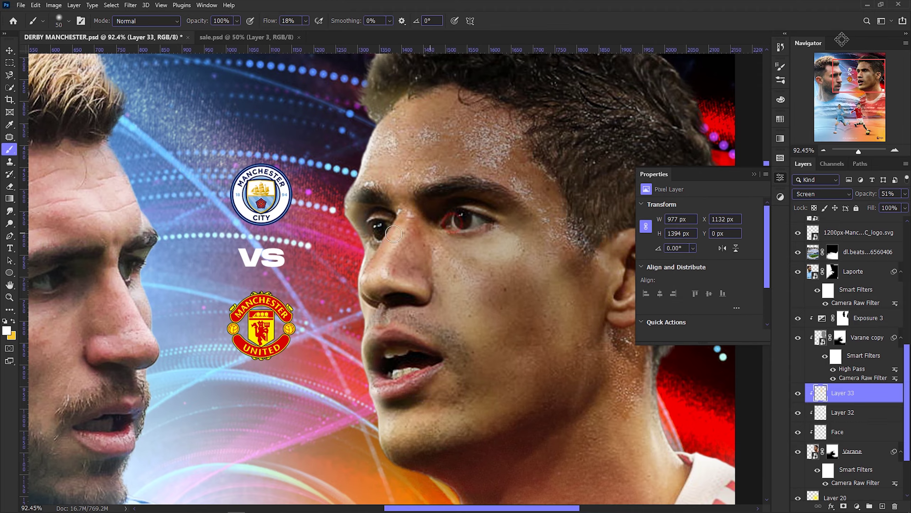
scroll(394, 233, "down", 4)
scroll(398, 240, "up", 2)
scroll(400, 244, "up", 2)
scroll(403, 246, "up", 1)
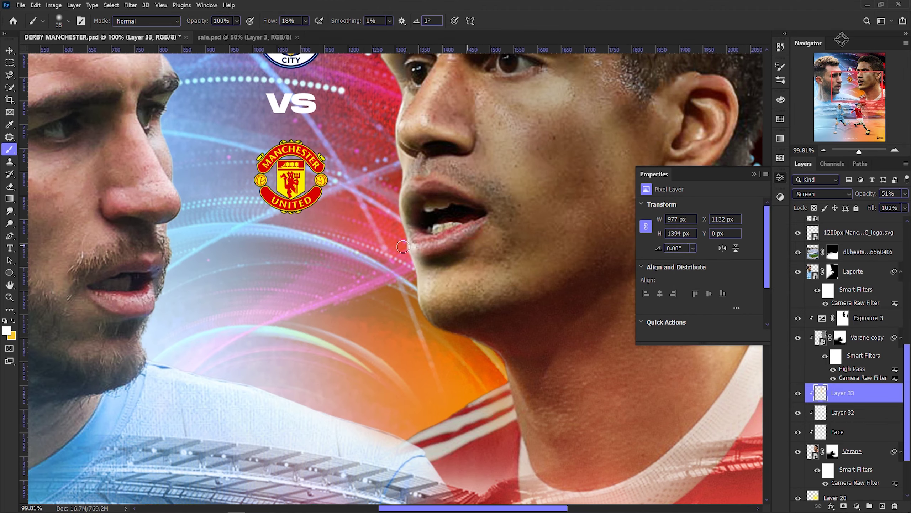
scroll(439, 243, "down", 4)
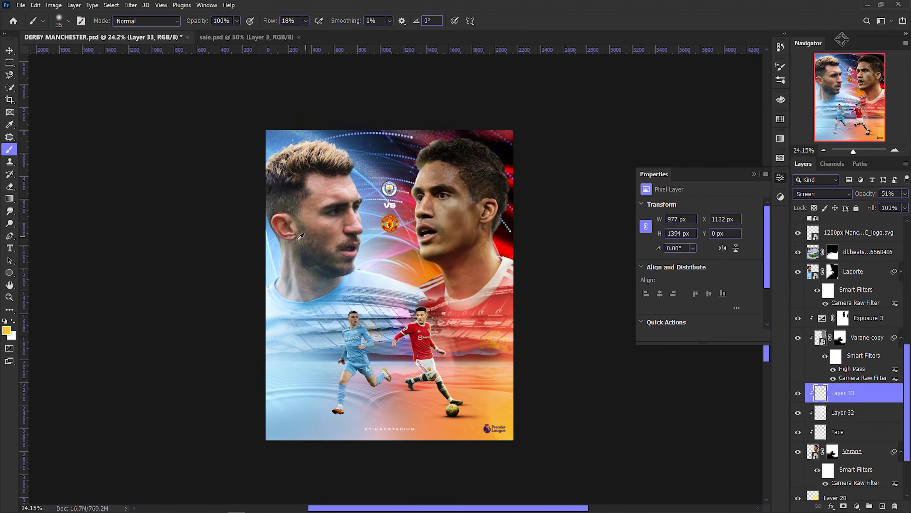
Add Color Balance above Exposure 3 with midtones Red +16, Blue -29, then adjust Highlights.
key("v")
scroll(538, 233, "up", 1)
left_click(539, 232)
left_click(857, 506)
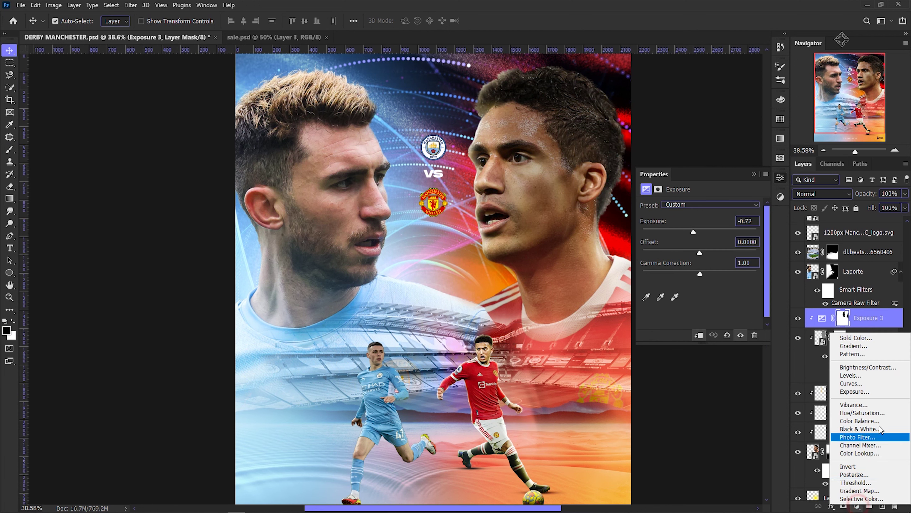
left_click(861, 427)
left_click_drag(687, 228, 690, 233)
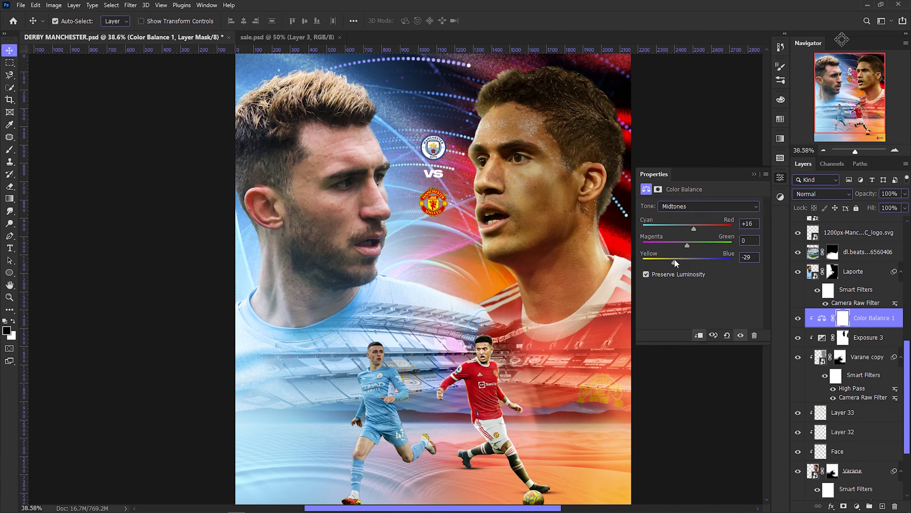
left_click(703, 206)
left_click(688, 229)
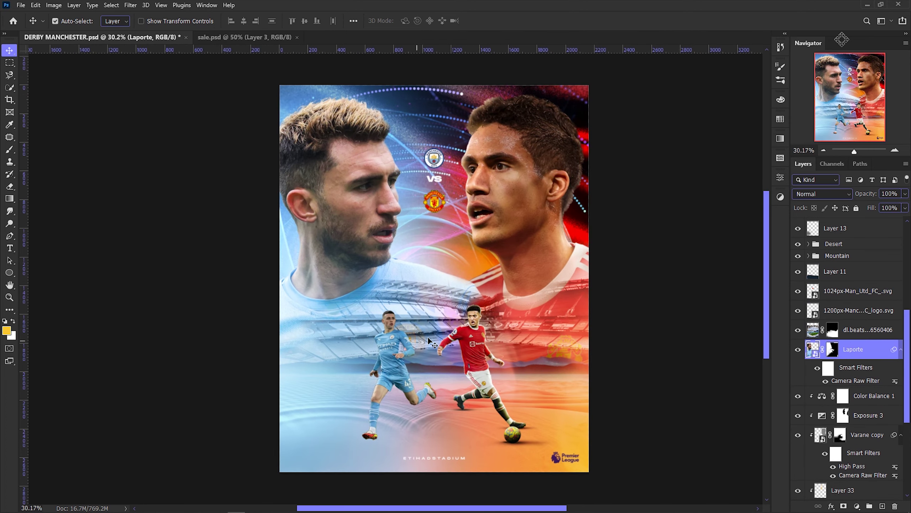
Duplicate the Laporte layer into Laporte copy.
key("ctrl+j")
scroll(407, 254, "up", 2)
scroll(430, 262, "down", 1)
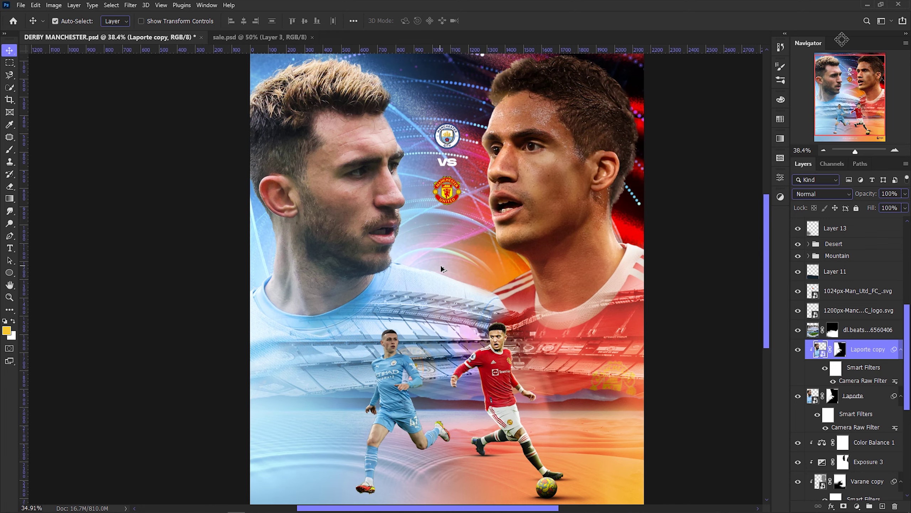
scroll(854, 358, "down", 3)
scroll(854, 359, "down", 3)
Select Layer 32, set yellow brush paint, and preview its blending modes.
left_click(854, 342)
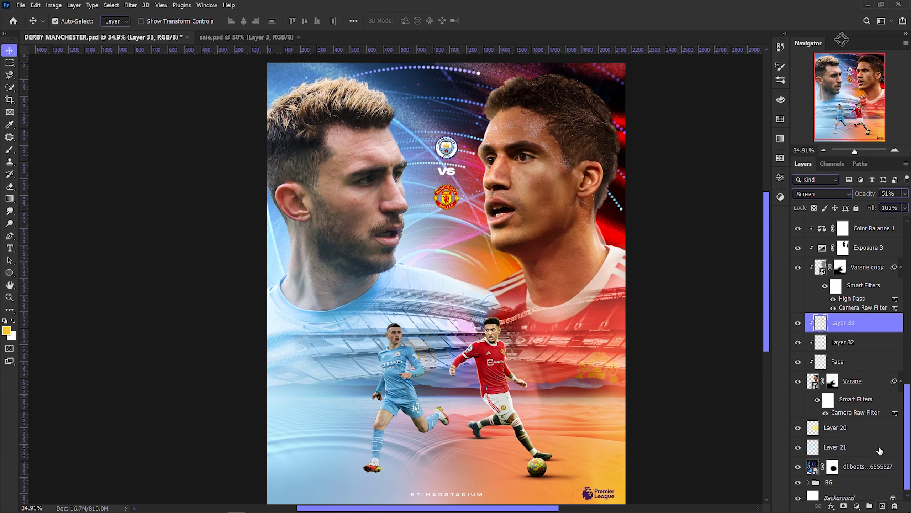
key("b")
scroll(514, 285, "up", 2)
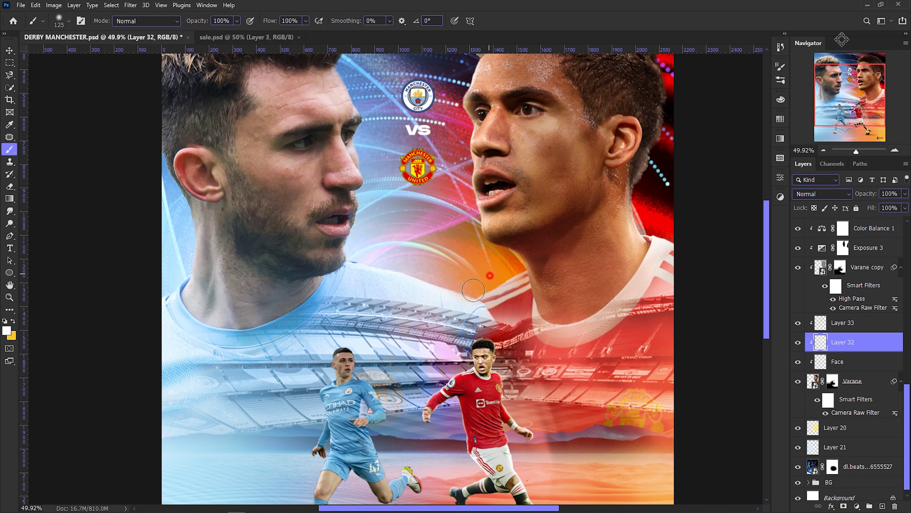
key("x")
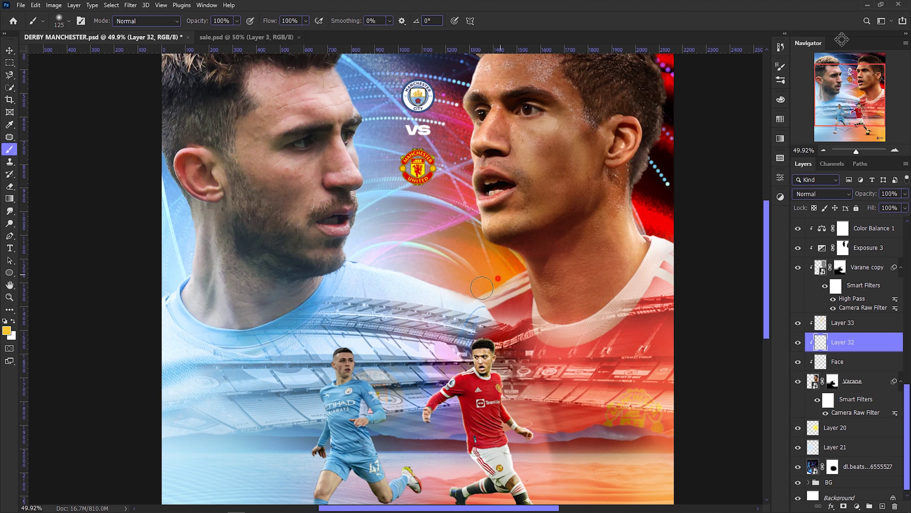
left_click(822, 193)
key("Escape")
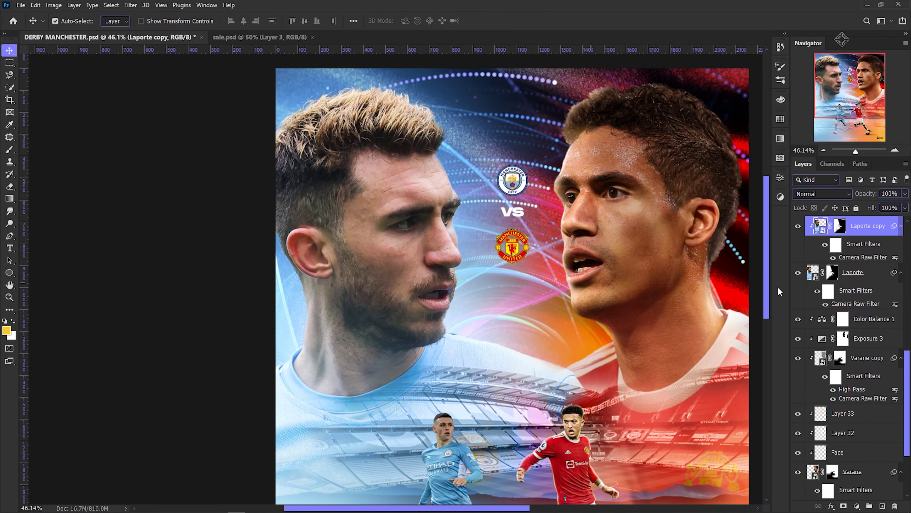
Apply a High Pass filter to Laporte copy and set it to Hard Light.
left_click(130, 5)
left_click(265, 216)
key("Return")
key("shift+alt+h")
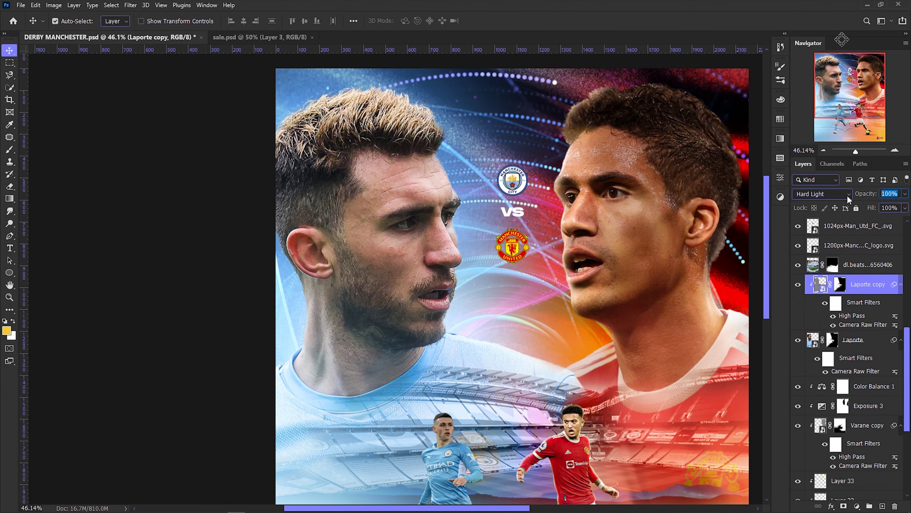
key("b")
left_click(858, 506)
Add Color Balance 2 clipped to Laporte copy: midtones +5, -5, +11 and shadows -3, 0, +4.
left_click(875, 413)
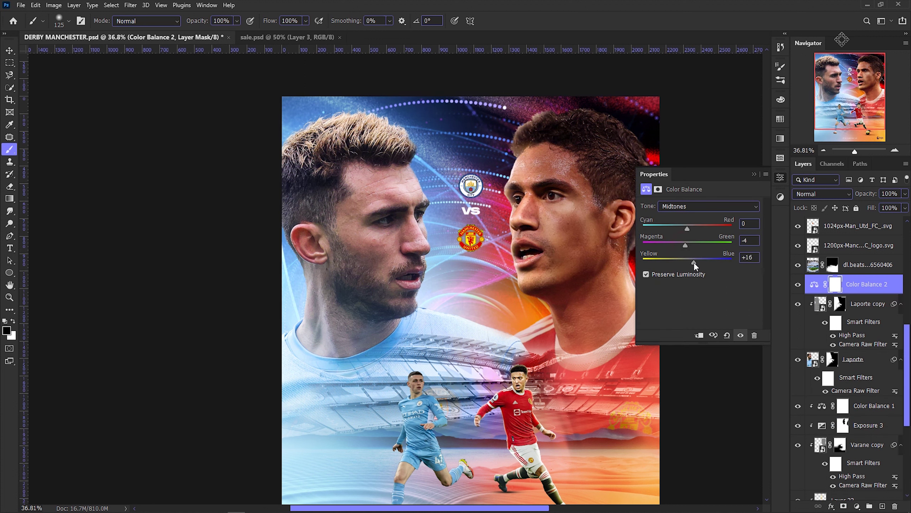
key("ctrl+alt+g")
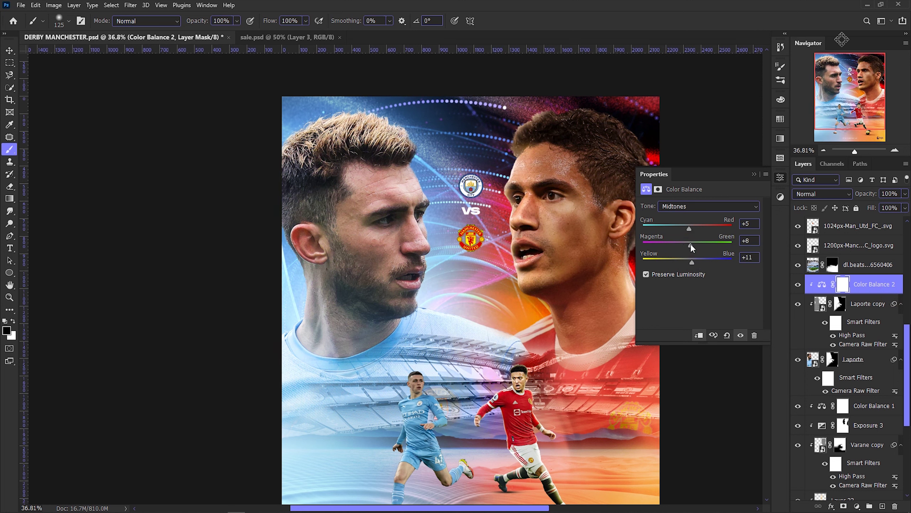
scroll(686, 245, "down", 2)
left_click(691, 206)
left_click(690, 218)
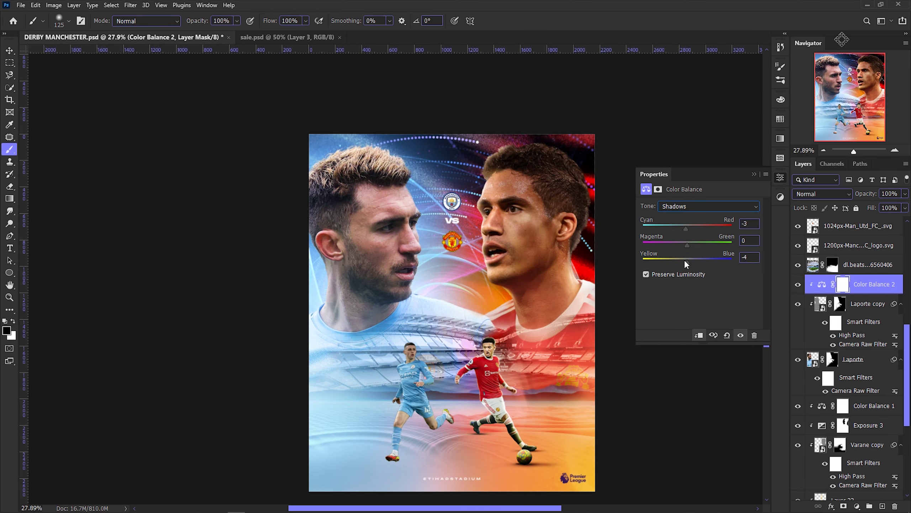
left_click_drag(682, 247, 681, 247)
key("v")
scroll(691, 264, "up", 2)
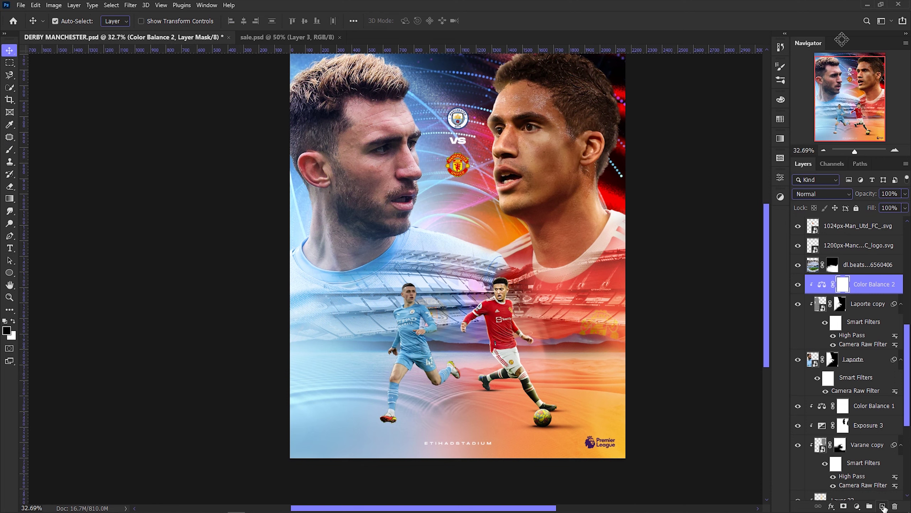
Add empty Layer 34 above the colour balance, set to 44% opacity, with the brush ready.
left_click(884, 506)
key("b")
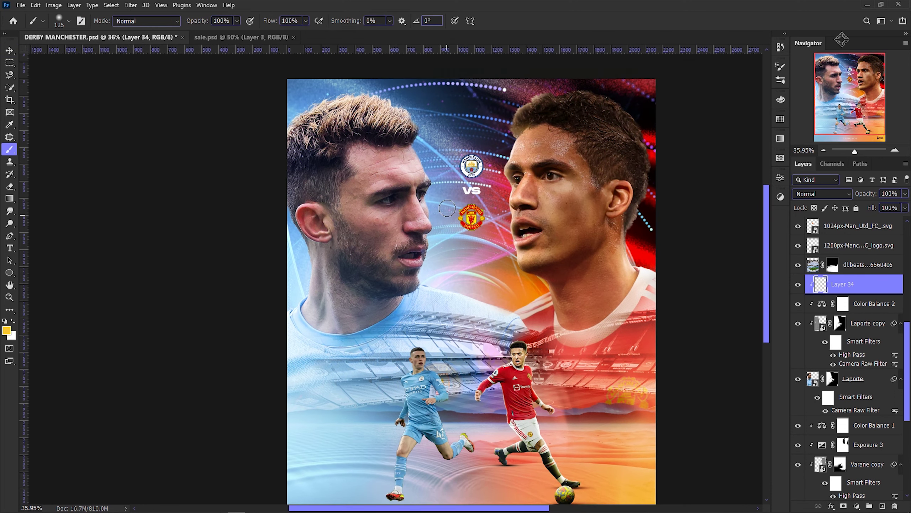
scroll(433, 221, "up", 3)
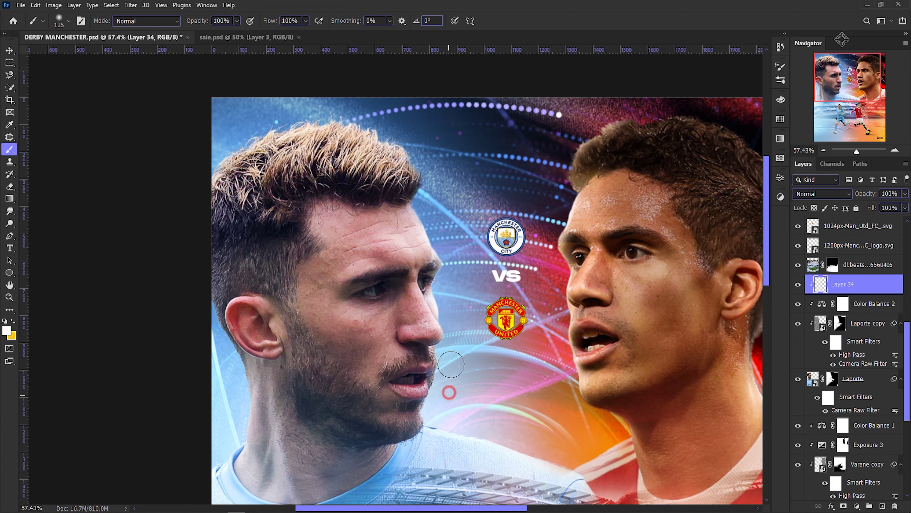
type("44")
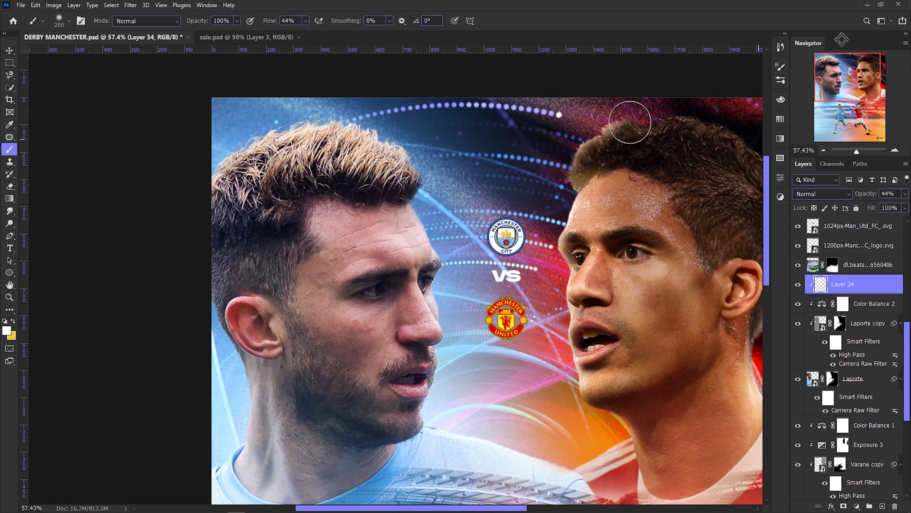
key("shift+0")
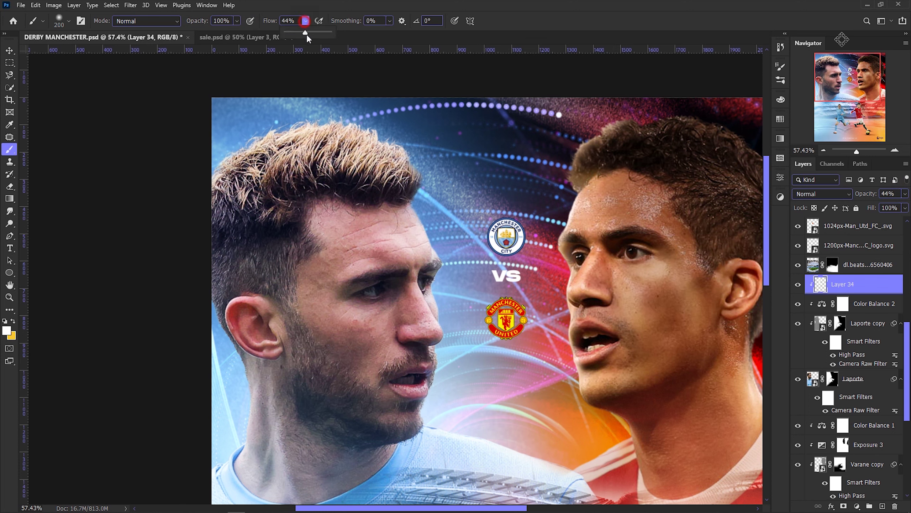
scroll(198, 228, "down", 2)
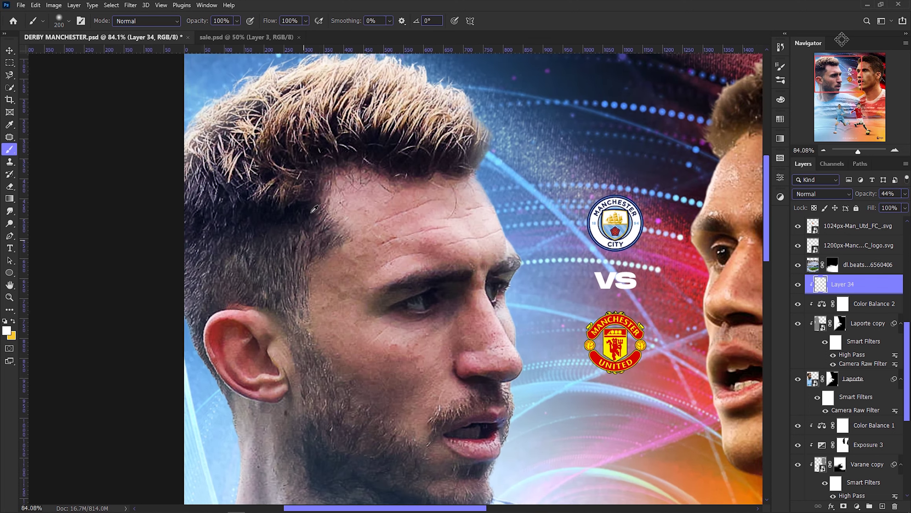
Add an Exposure 4 adjustment below Layer 34, lowered to -0.61 to darken the image.
left_click(857, 506)
left_click(854, 393)
left_click_drag(860, 285, 865, 303)
mouse_move(700, 232)
left_mouse_down()
mouse_move(684, 232)
mouse_move(699, 232)
left_mouse_up()
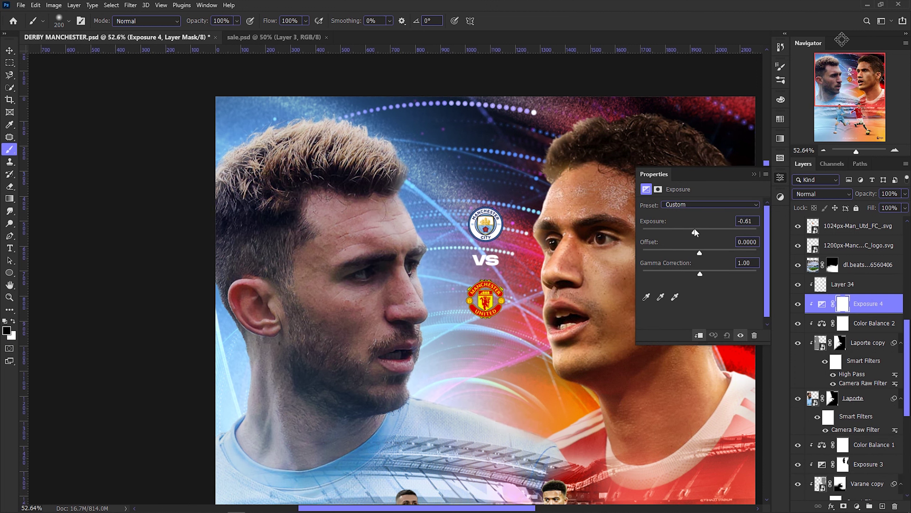
Paint black on Exposure 4's mask with a 200 px brush over Laporte's forehead, ear and hair.
left_click(755, 174)
key("x")
key("bracketleft")
key("bracketleft")
left_click_drag(316, 208, 386, 236)
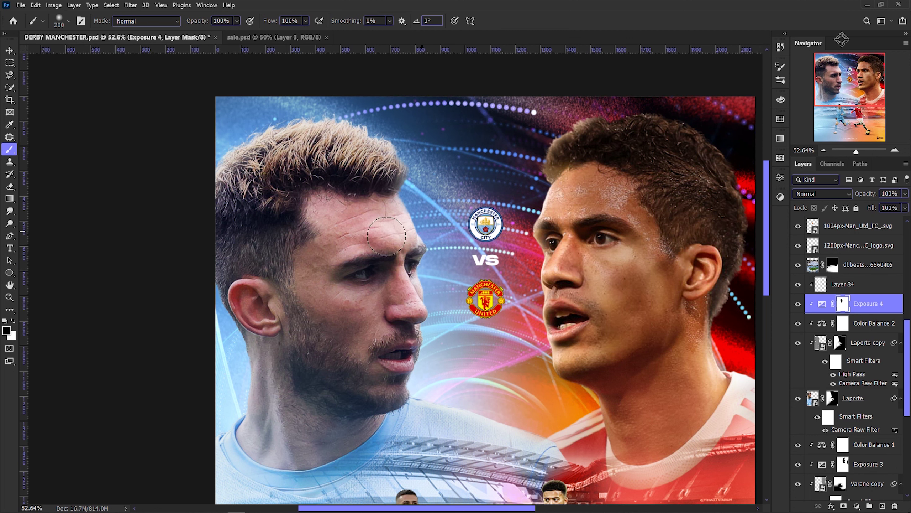
left_click_drag(251, 316, 244, 244)
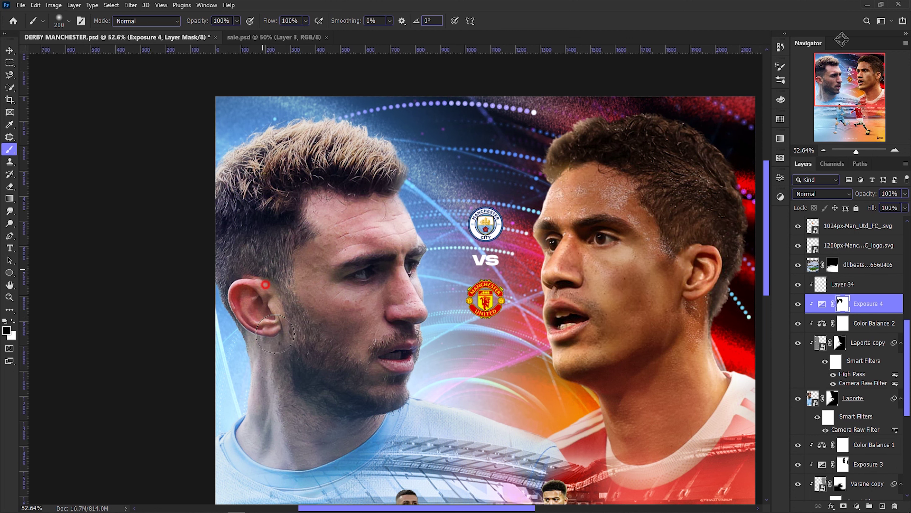
scroll(275, 334, "down", 3, "alt")
scroll(387, 279, "up", 2)
scroll(386, 278, "up", 1)
scroll(387, 278, "down", 3)
scroll(386, 278, "up", 3)
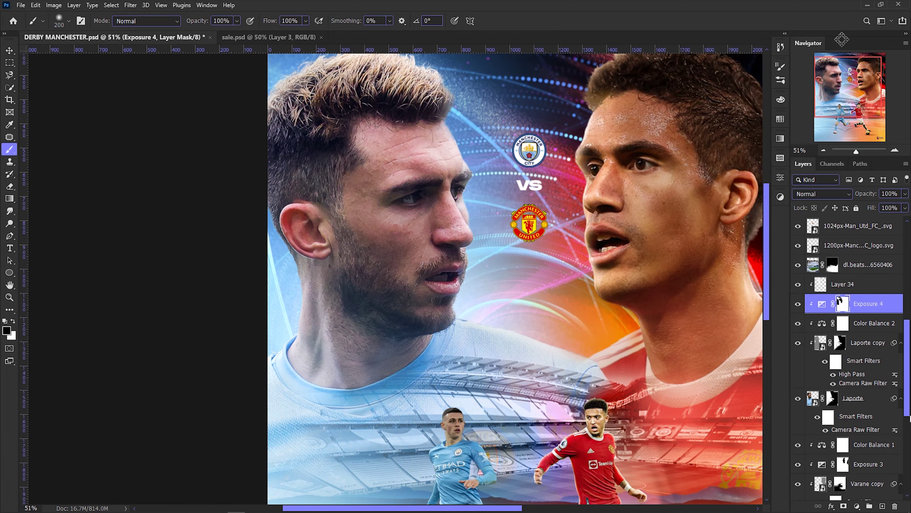
Create Layer 35 above Layer 34 and set its blending to Soft Light.
left_click(859, 291)
key("ctrl+shift+alt+n")
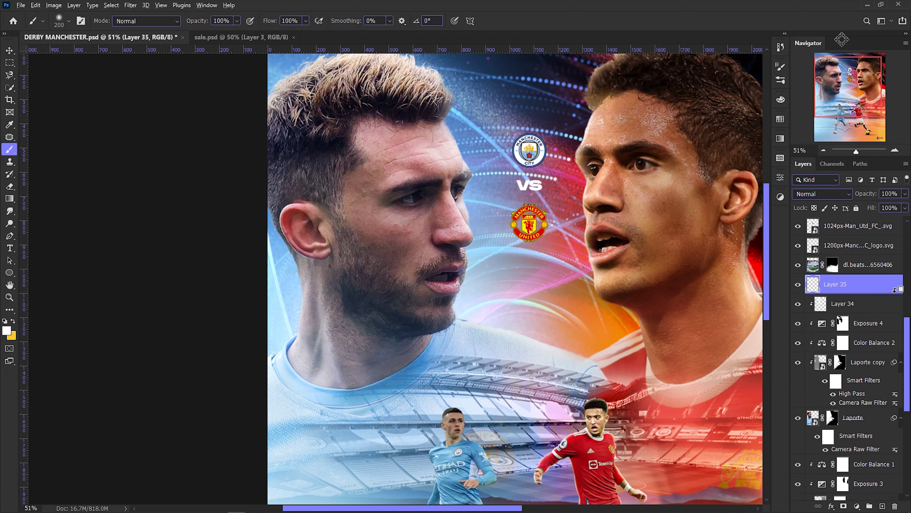
scroll(531, 293, "up", 1)
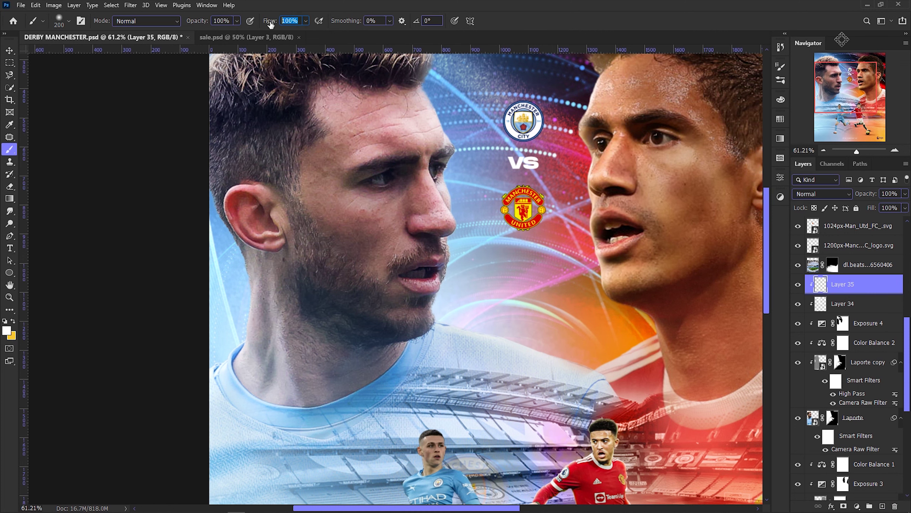
type("5")
left_click(807, 194)
left_click(811, 325)
scroll(434, 181, "up", 1)
Switch to a 90 px white brush, revert Layer 35 to Normal, and raise flow to 10%.
key("d")
key("bracketleft")
key("bracketleft")
key("bracketleft")
scroll(432, 216, "up", 1)
key("x")
scroll(432, 217, "up", 2)
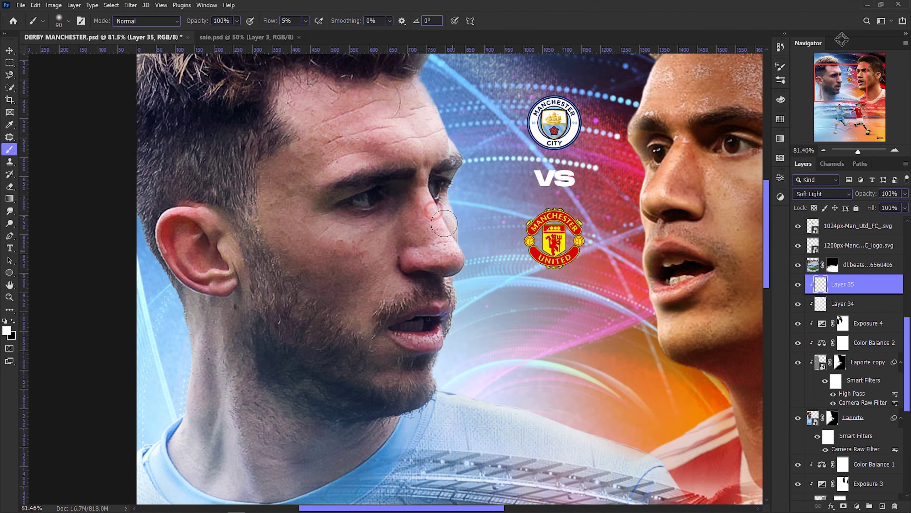
key("ctrl+z")
key("shift+1")
scroll(416, 200, "down", 1)
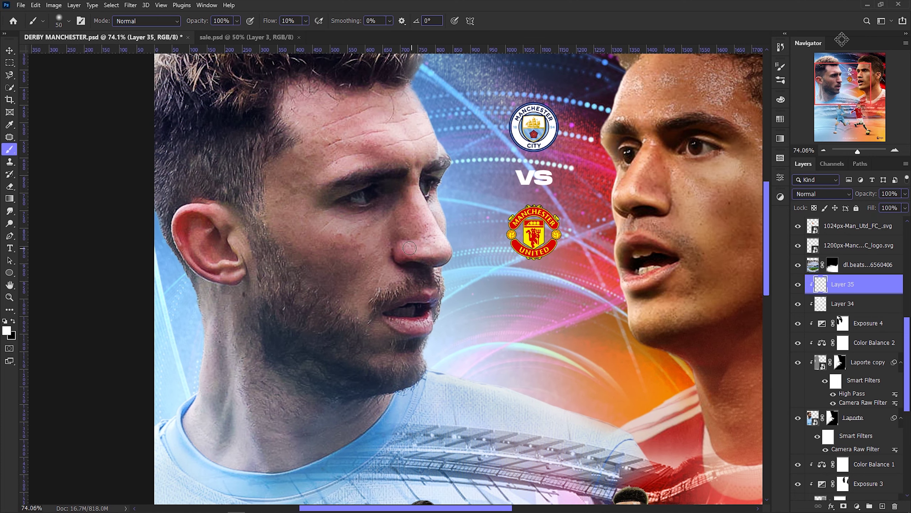
scroll(410, 248, "up", 1)
scroll(440, 203, "up", 1)
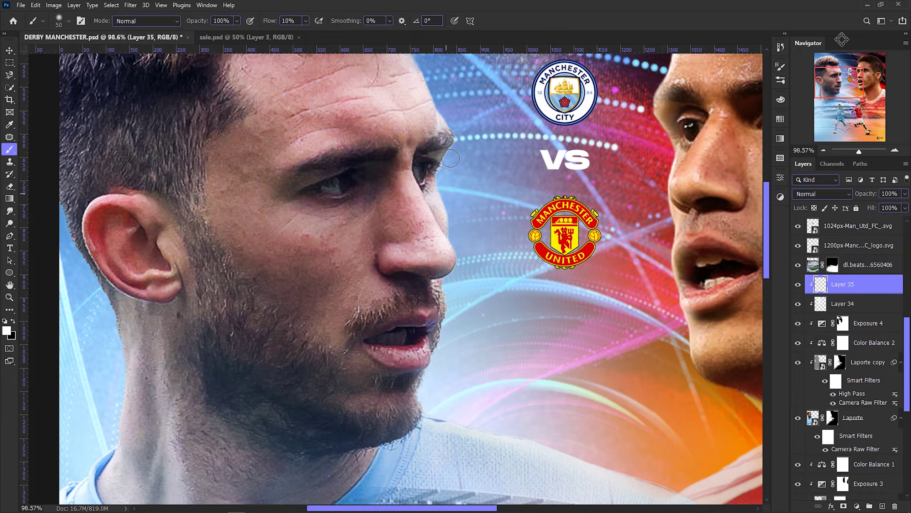
Bring Laporte's forehead into view and brush soft white shading at 6% flow with a 150 px brush.
left_click_drag(449, 162, 472, 225)
key("bracketright")
key("bracketright")
key("bracketright")
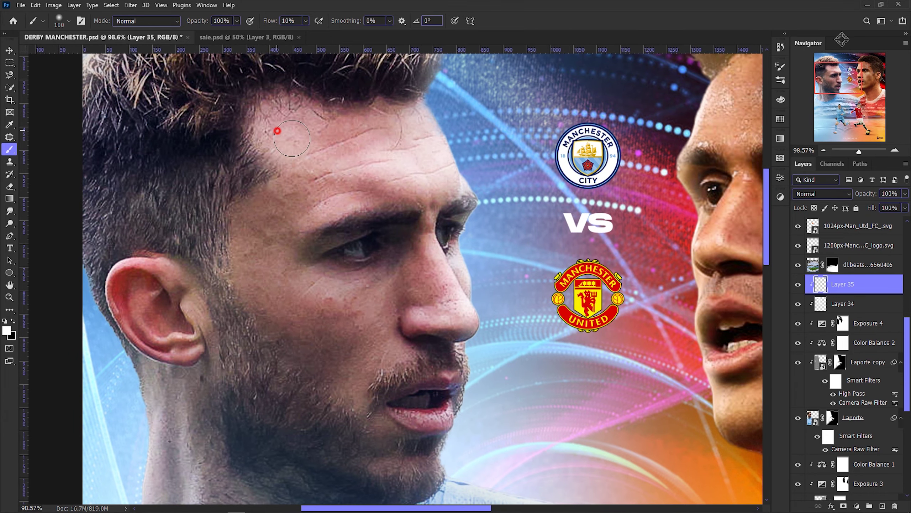
scroll(371, 163, "down", 1)
scroll(365, 244, "down", 1)
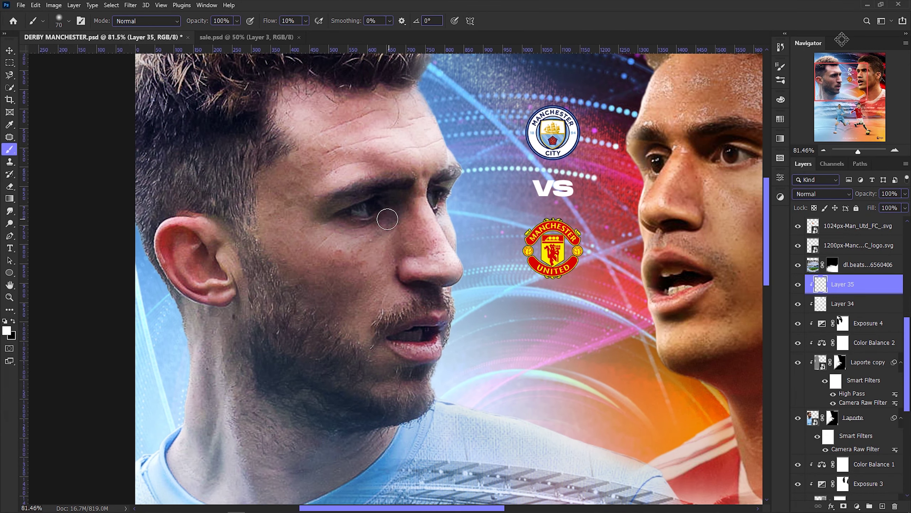
scroll(388, 219, "down", 3)
scroll(405, 219, "up", 3)
left_click_drag(301, 32, 303, 32)
scroll(347, 257, "down", 1)
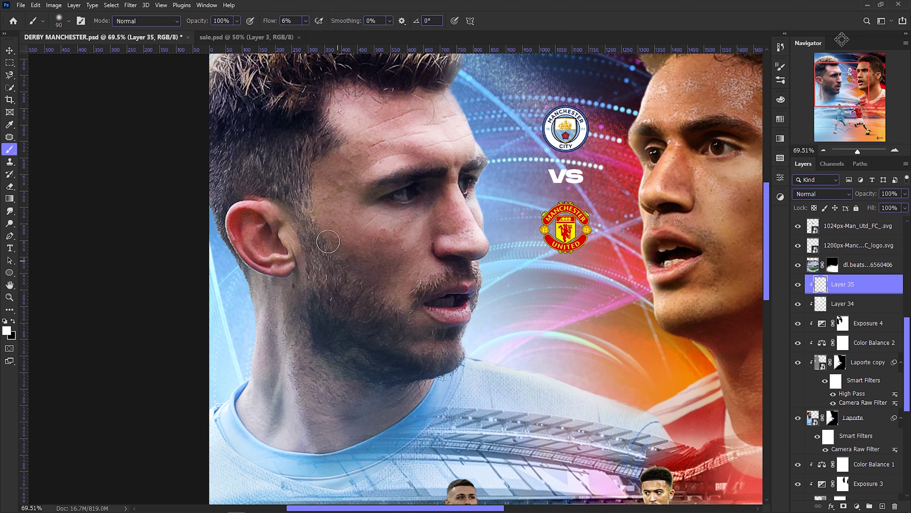
key("bracketright")
key("bracketright")
key("bracketright")
scroll(287, 370, "up", 1)
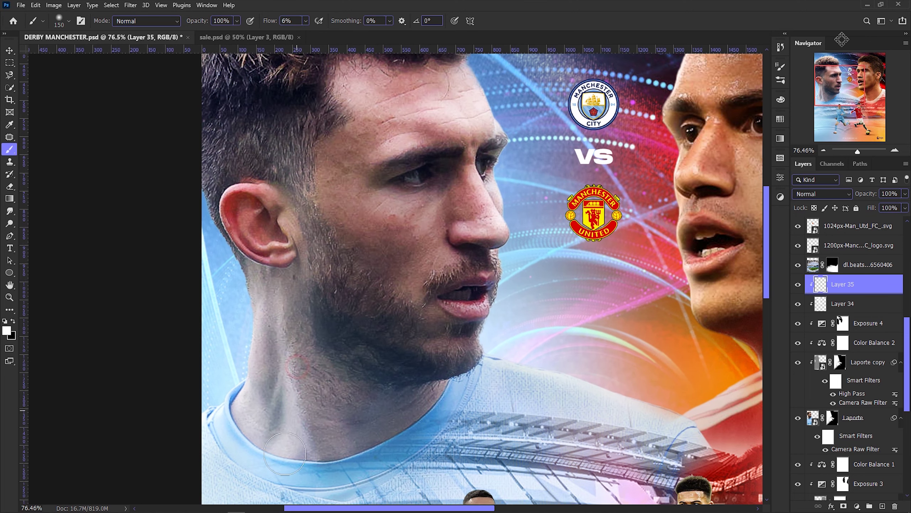
scroll(251, 359, "down", 1)
scroll(234, 315, "down", 4)
scroll(330, 286, "up", 1)
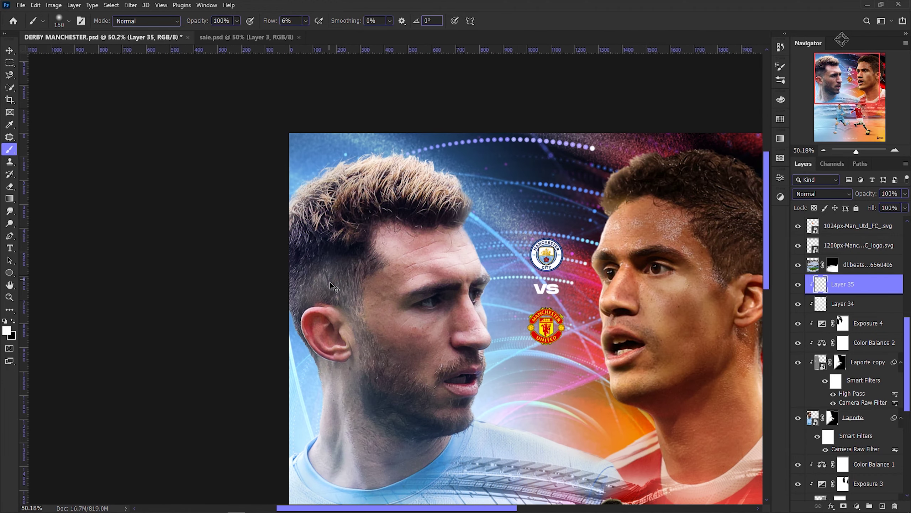
scroll(316, 337, "up", 3)
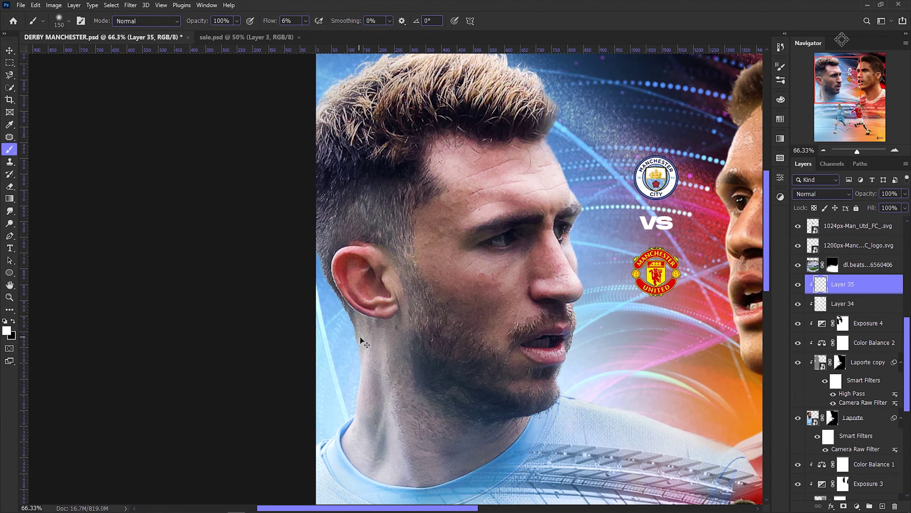
scroll(373, 294, "up", 1)
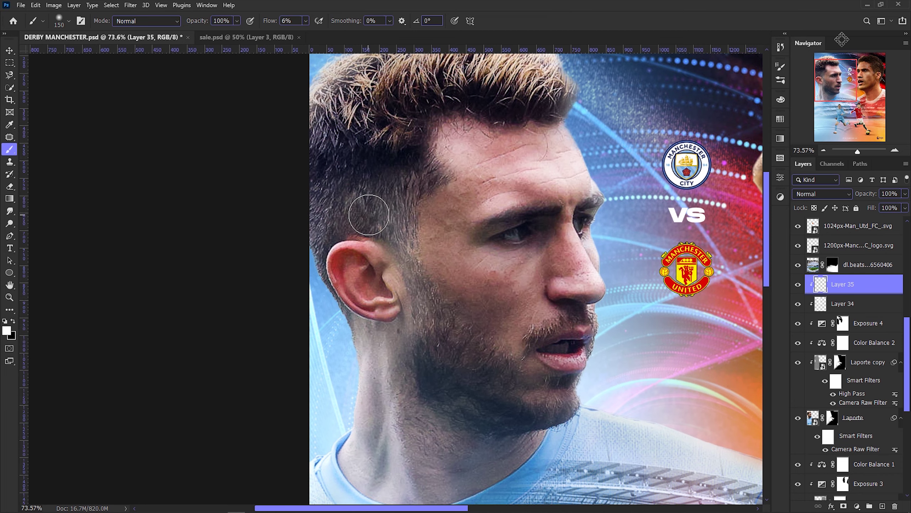
scroll(407, 332, "down", 2)
Alternate black and white shading with 90 and 50 px brushes, lightening Laporte's eye and iris.
key("x")
key("bracketleft")
key("bracketleft")
key("bracketleft")
scroll(386, 359, "up", 1)
scroll(386, 323, "up", 1)
scroll(373, 326, "up", 1)
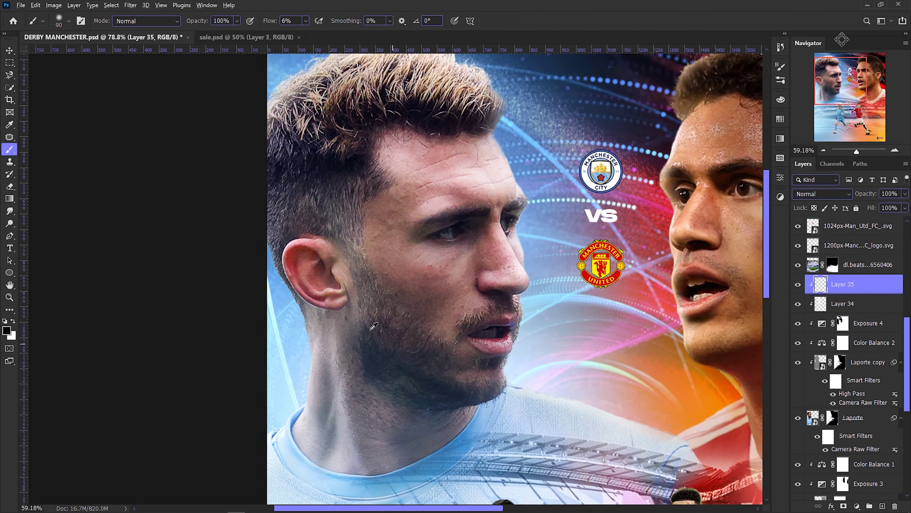
key("x")
scroll(395, 341, "up", 1)
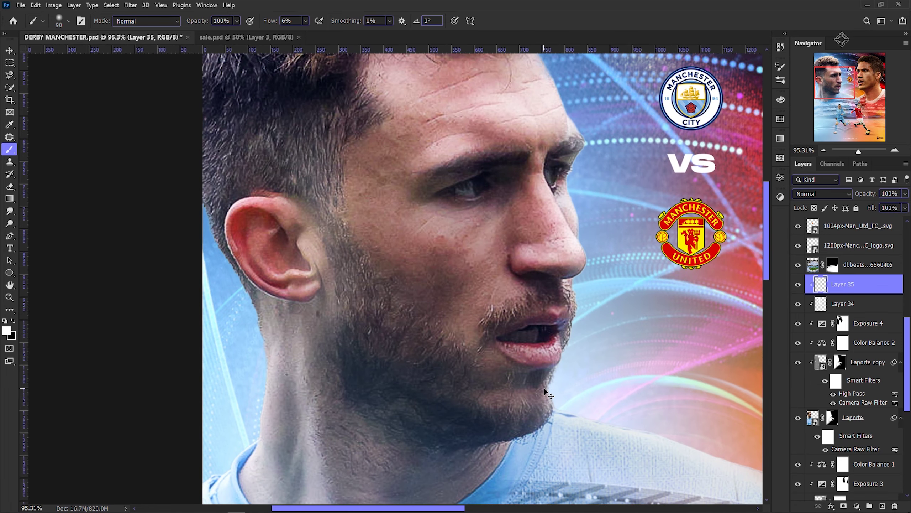
scroll(502, 405, "up", 1)
key("bracketleft")
key("bracketleft")
key("bracketleft")
key("x")
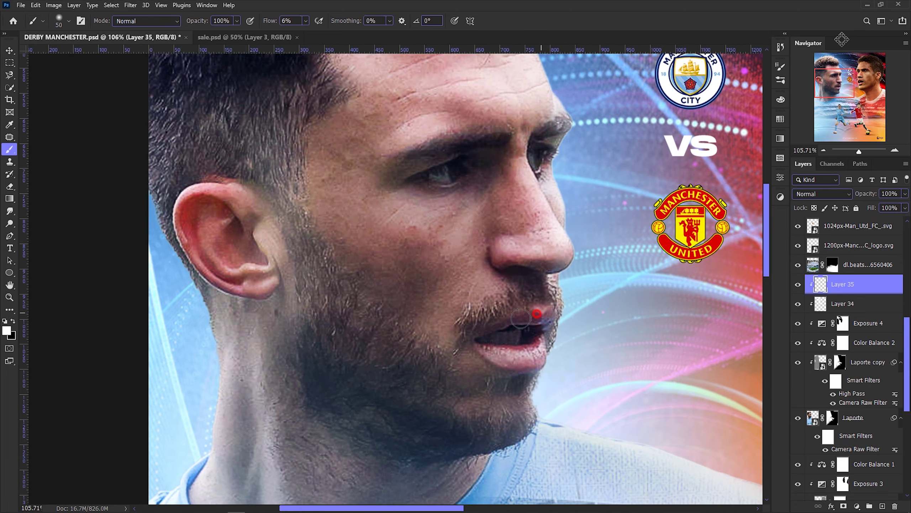
left_click_drag(437, 164, 471, 180)
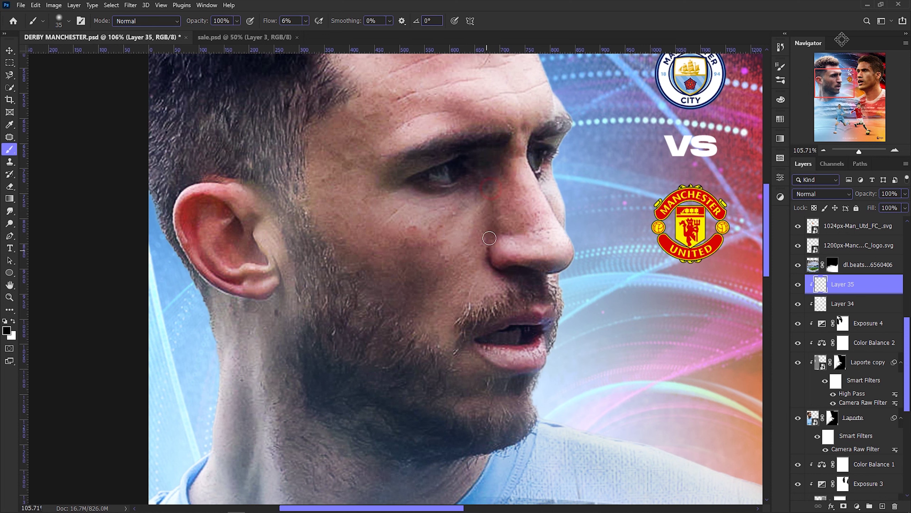
Fit the whole poster in view and adjust the brush flow setting.
key("ctrl+0")
scroll(440, 207, "up", 5)
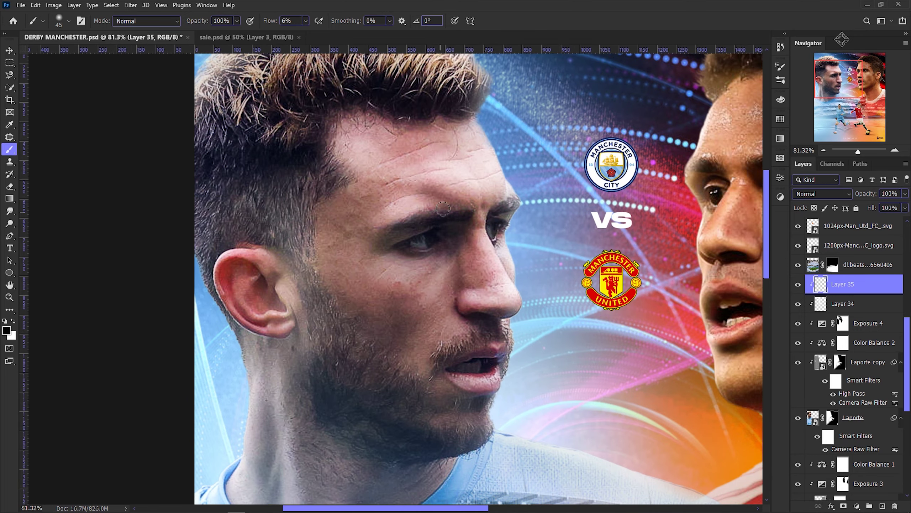
key("ctrl+0")
scroll(443, 215, "up", 6)
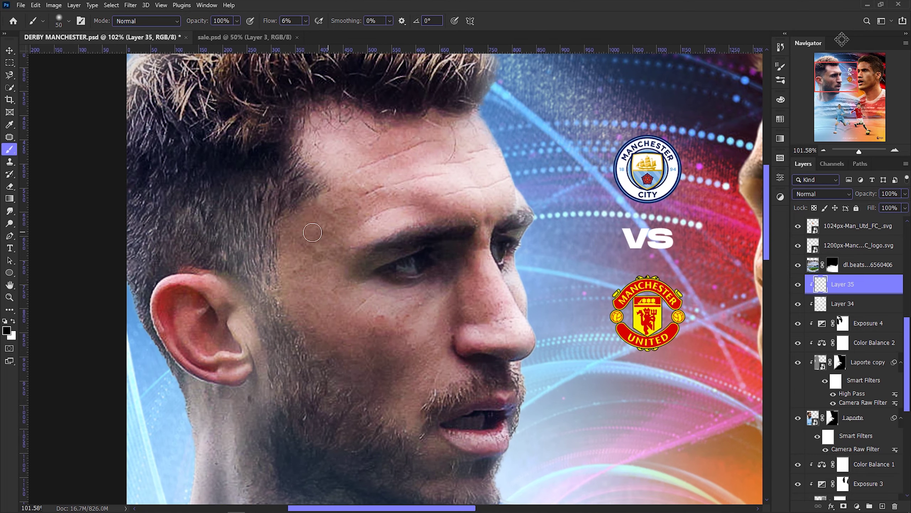
left_click(305, 20)
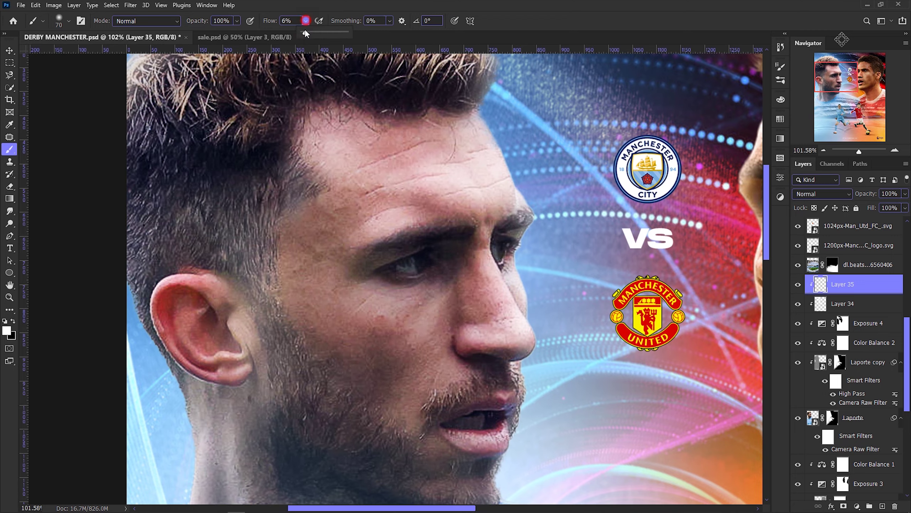
scroll(392, 216, "down", 5)
scroll(359, 286, "up", 2)
key("v")
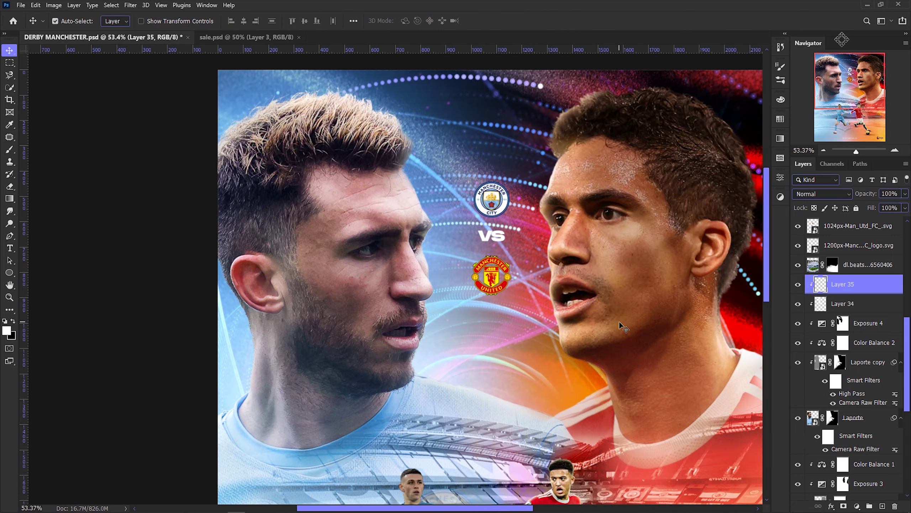
scroll(359, 286, "down", 5)
scroll(359, 286, "up", 5)
Add a new layer above Layer 35 in Linear Dodge mode with a sampled light-blue colour.
key("ctrl+shift+alt+n")
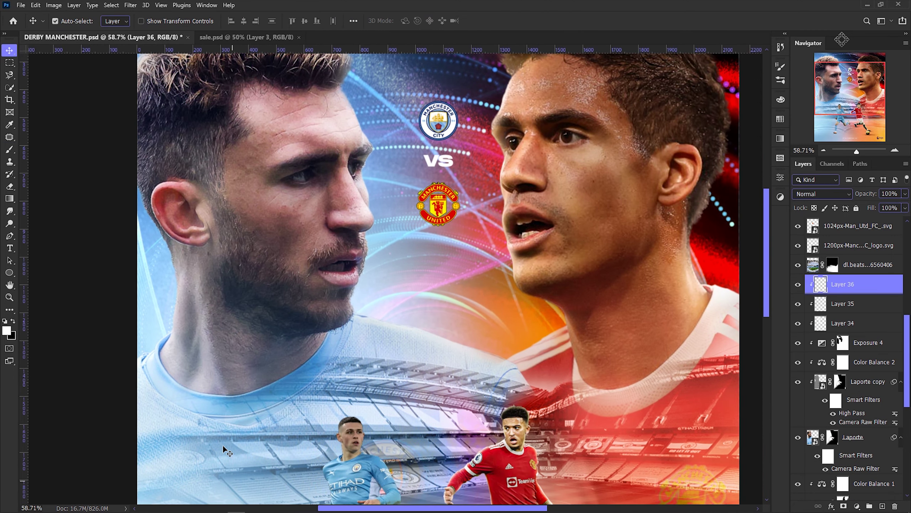
key("i")
left_click(7, 329)
key("Return")
key("alt+shift+w")
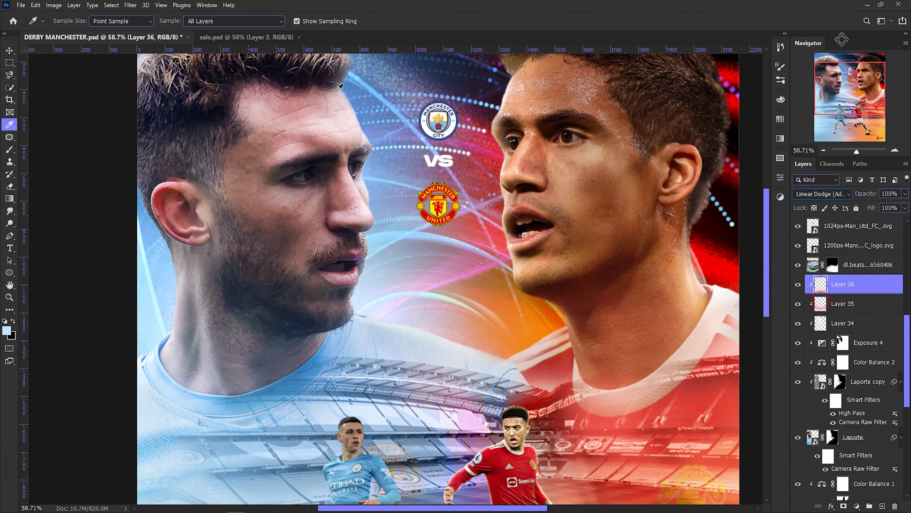
Paint a soft light-blue glow along the left player's cheek and nose at 12% flow.
left_click(11, 151)
left_click(291, 20)
type("18")
key("bracketright")
scroll(344, 221, "up", 2)
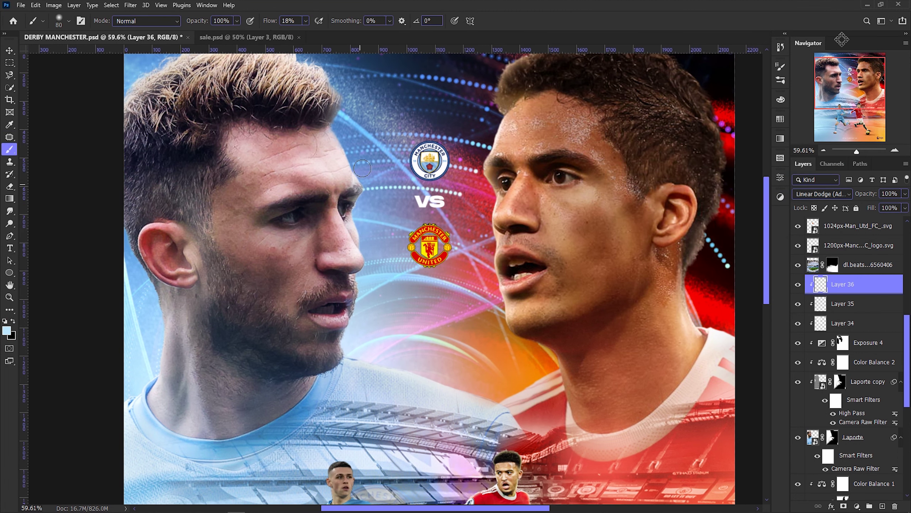
left_click_drag(349, 150, 358, 233)
key("bracketleft")
key("bracketleft")
key("bracketleft")
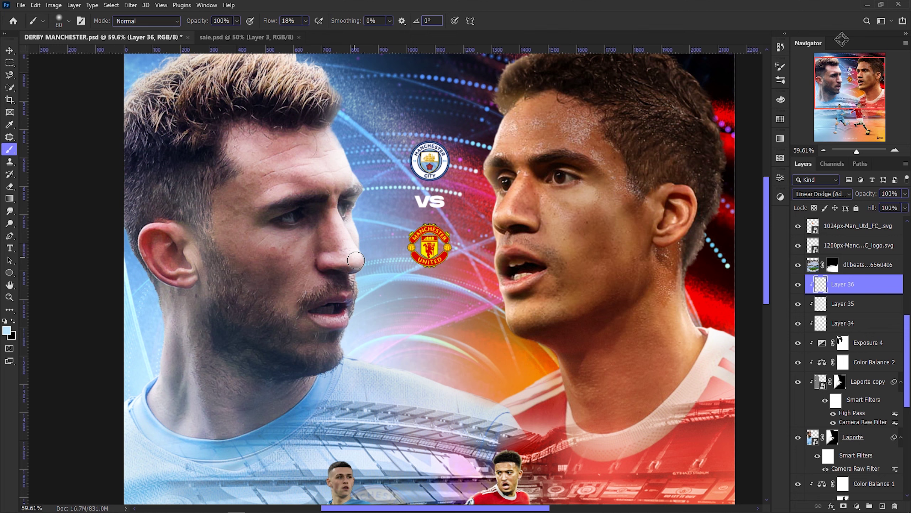
scroll(346, 258, "up", 1)
key("bracketleft")
key("bracketleft")
scroll(407, 275, "down", 2)
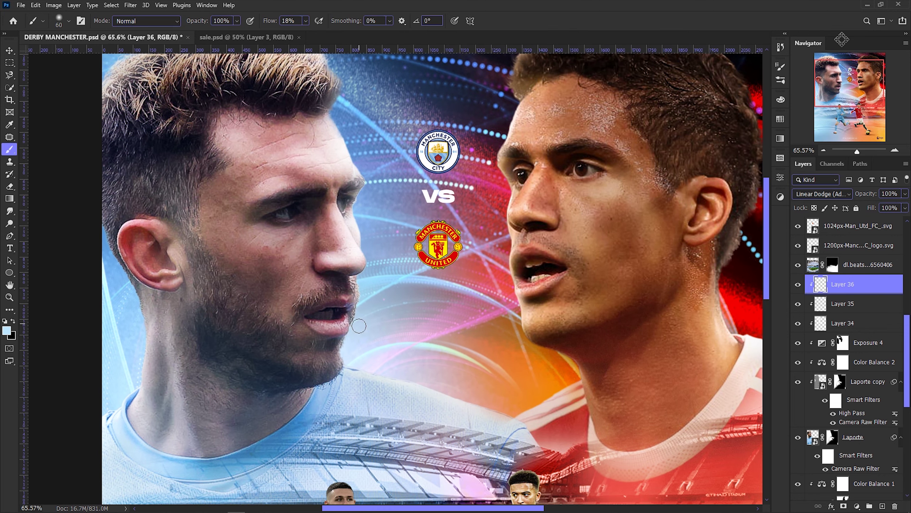
scroll(343, 332, "up", 2)
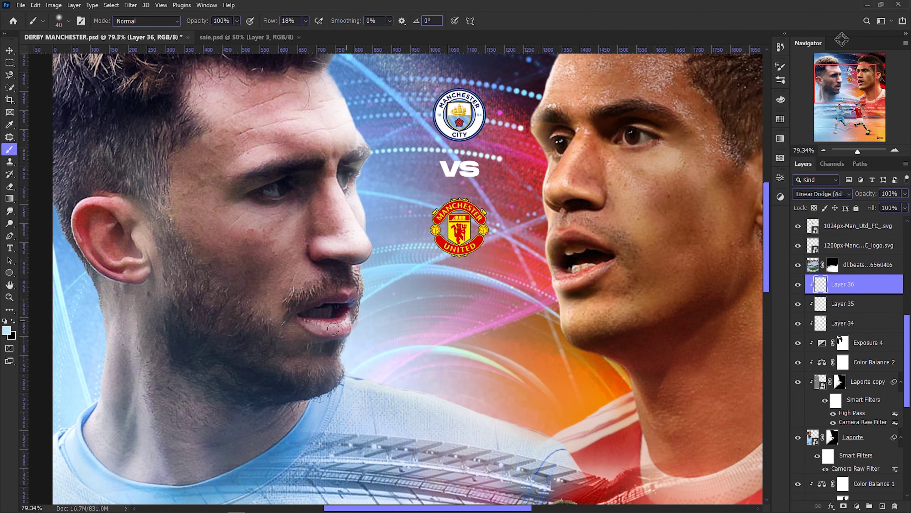
scroll(347, 352, "down", 1)
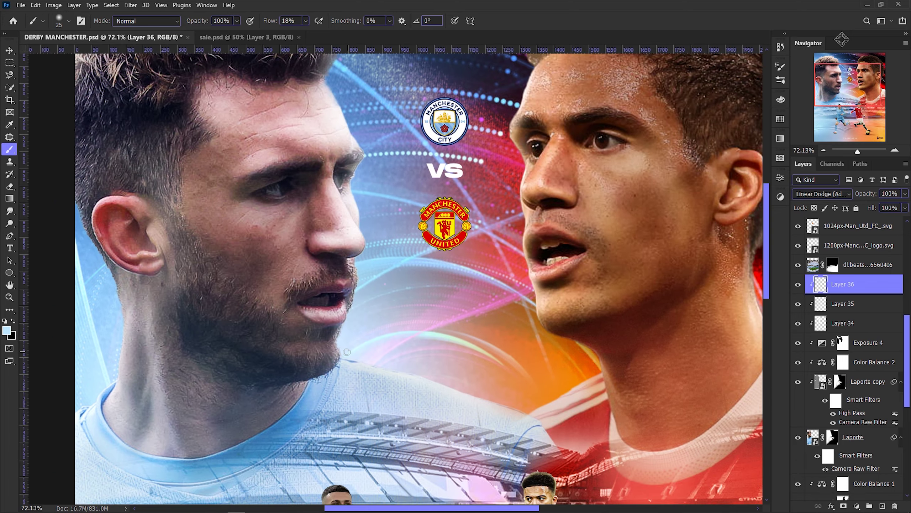
left_click(463, 38)
scroll(336, 335, "down", 2)
Switch between eraser and brush, restoring light blue as the painting colour.
key("e")
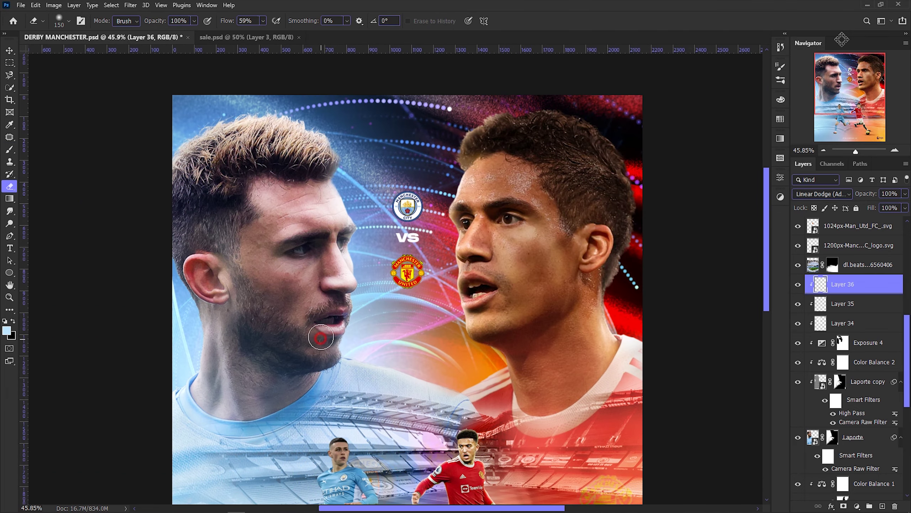
scroll(365, 360, "up", 1)
key("x")
key("b")
scroll(216, 334, "up", 2)
scroll(129, 321, "up", 1)
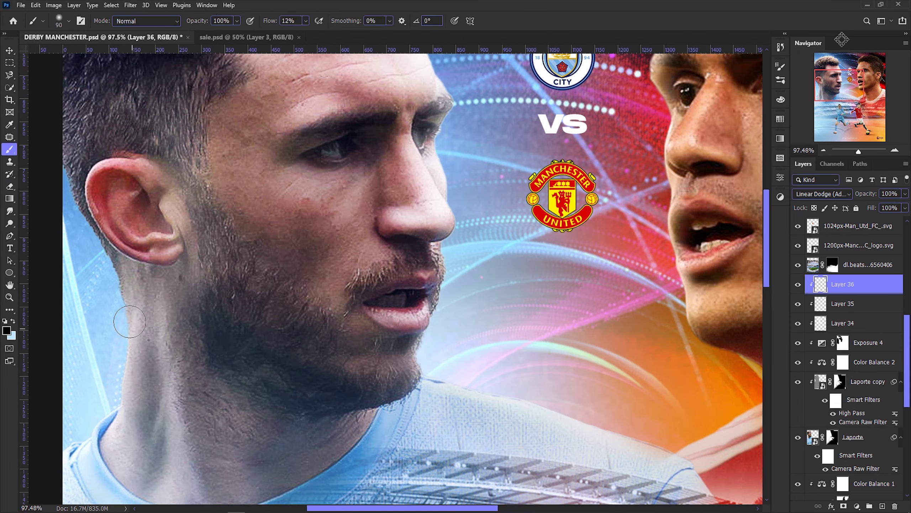
key("x")
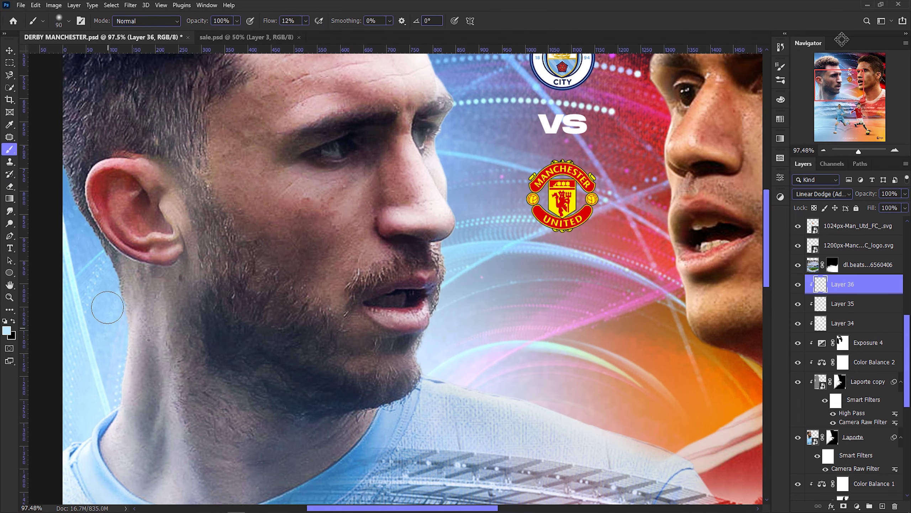
scroll(95, 272, "up", 2)
scroll(162, 280, "down", 3)
scroll(228, 286, "down", 1)
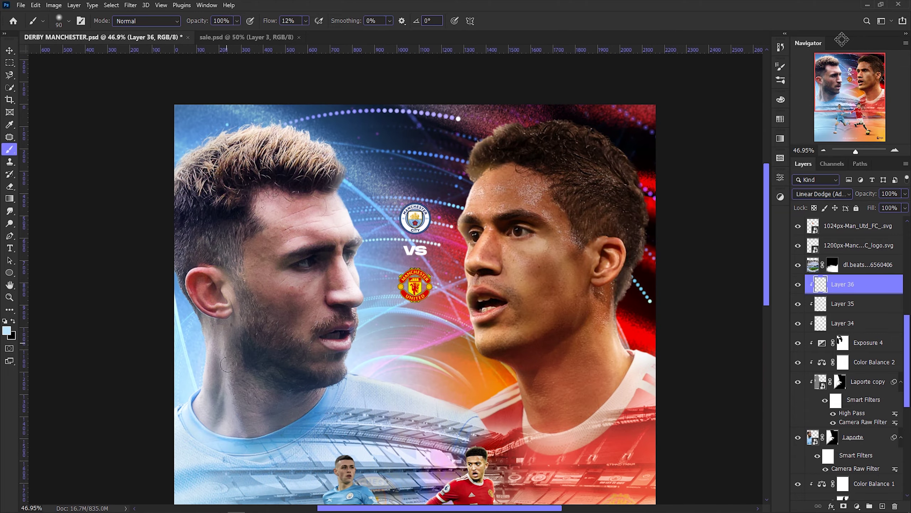
scroll(265, 366, "down", 1)
scroll(274, 323, "up", 6)
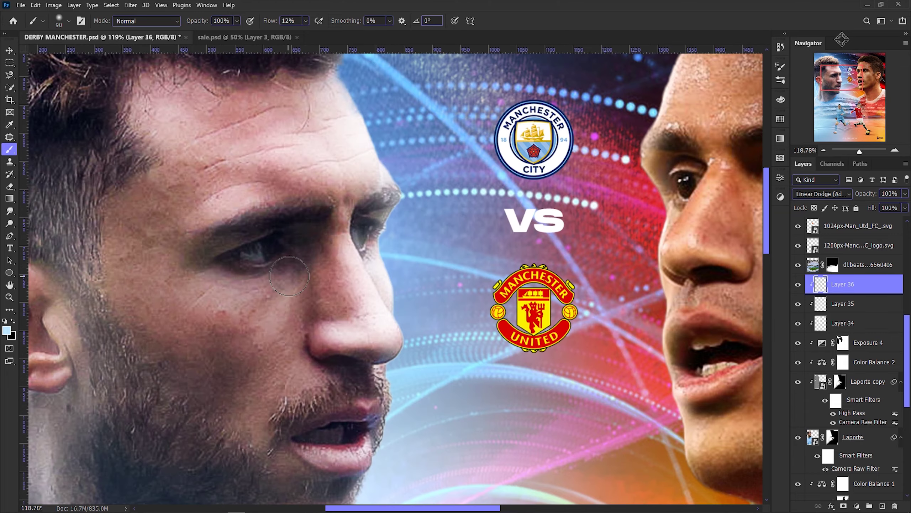
scroll(274, 311, "down", 2)
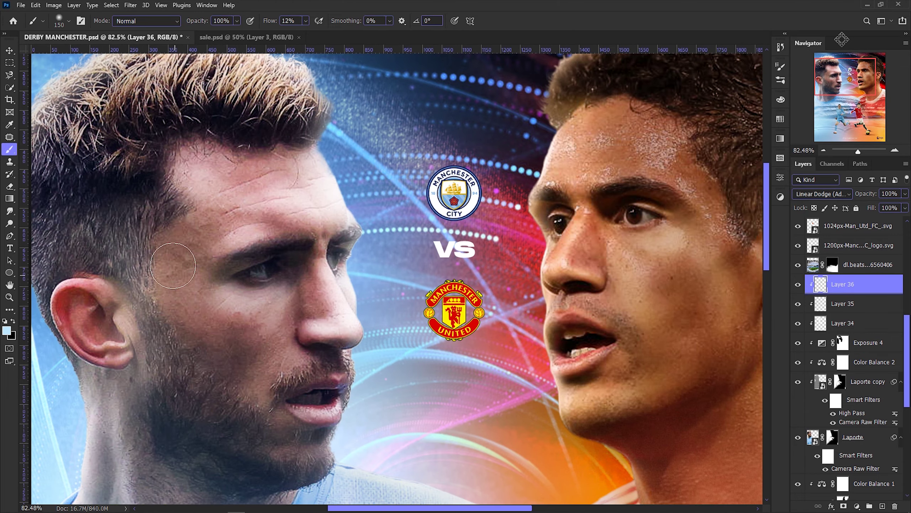
scroll(251, 306, "down", 1)
scroll(358, 337, "down", 3)
scroll(370, 340, "up", 2)
scroll(369, 340, "down", 3)
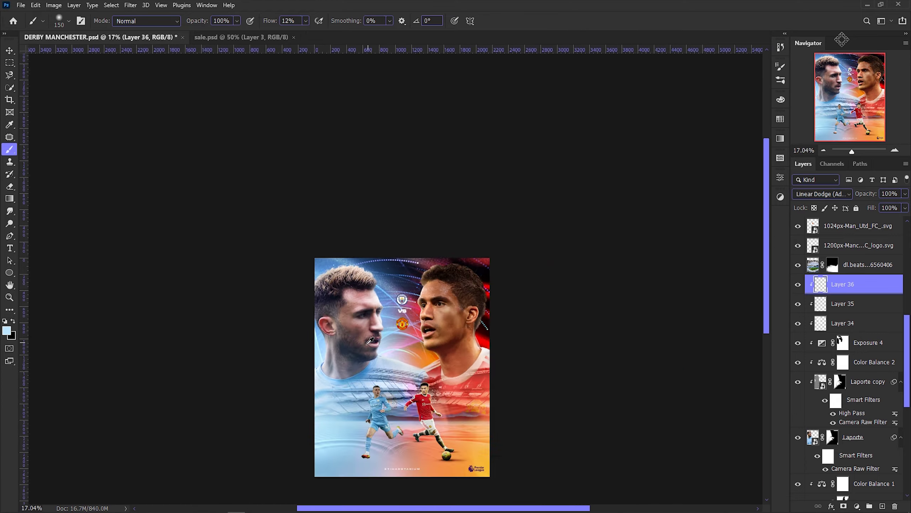
scroll(369, 340, "up", 10)
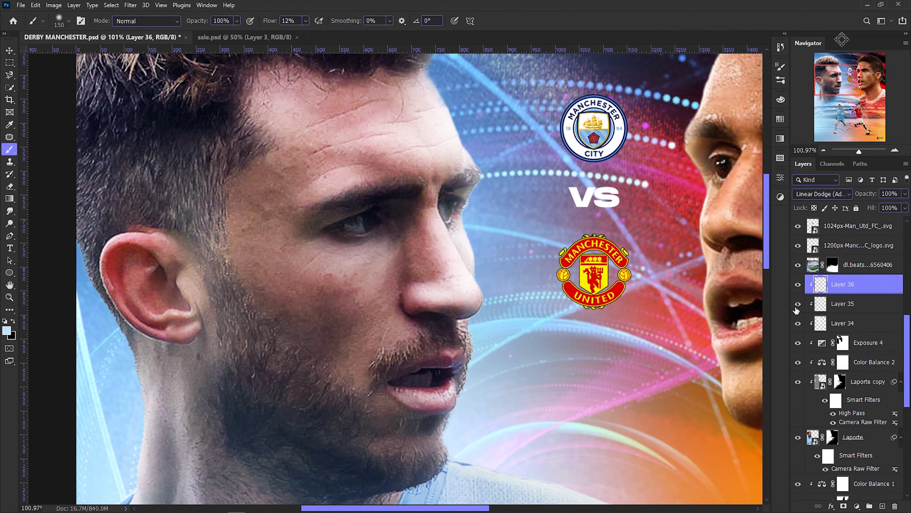
Check Layer 35, then return to Layer 36 and paint light-blue highlights into the hair.
left_click(843, 303)
scroll(290, 346, "down", 1)
key("e")
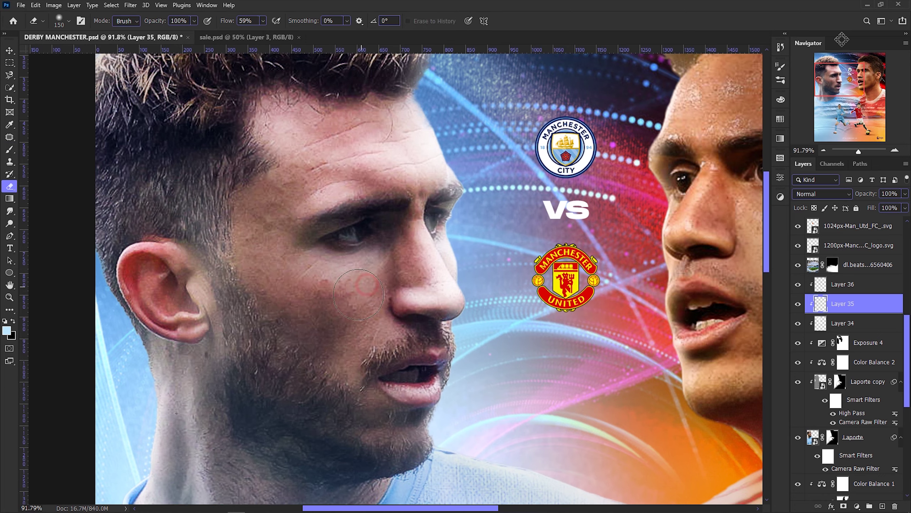
scroll(298, 336, "down", 5)
scroll(251, 216, "up", 1)
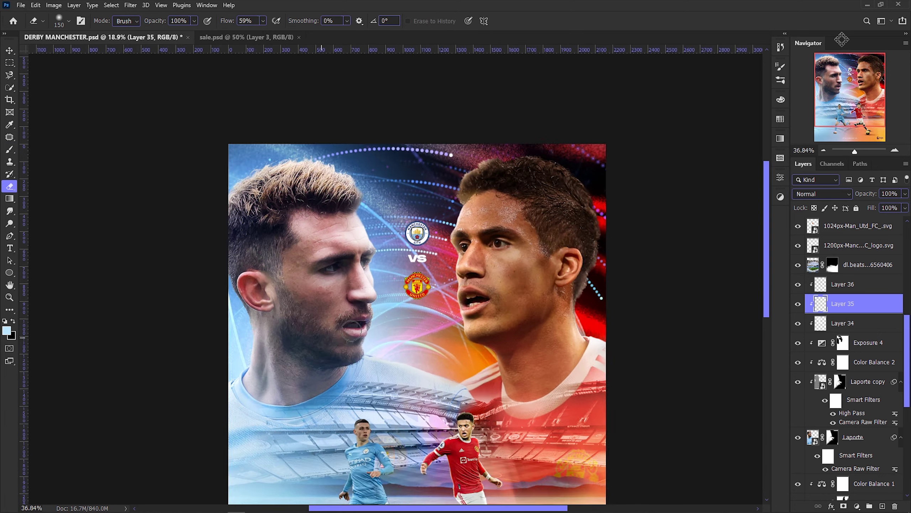
scroll(233, 161, "up", 3)
scroll(229, 144, "up", 1)
key("alt+bracketright")
scroll(228, 145, "up", 1)
key("b")
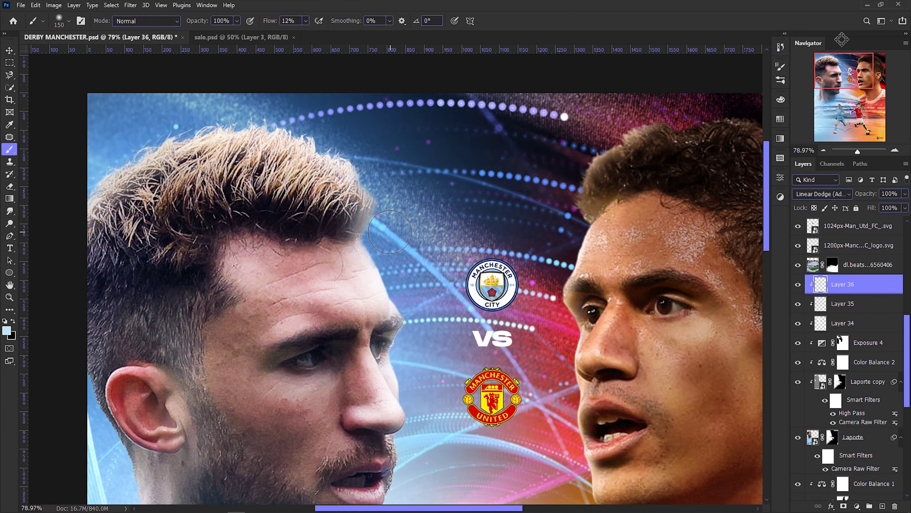
left_click_drag(134, 187, 304, 148)
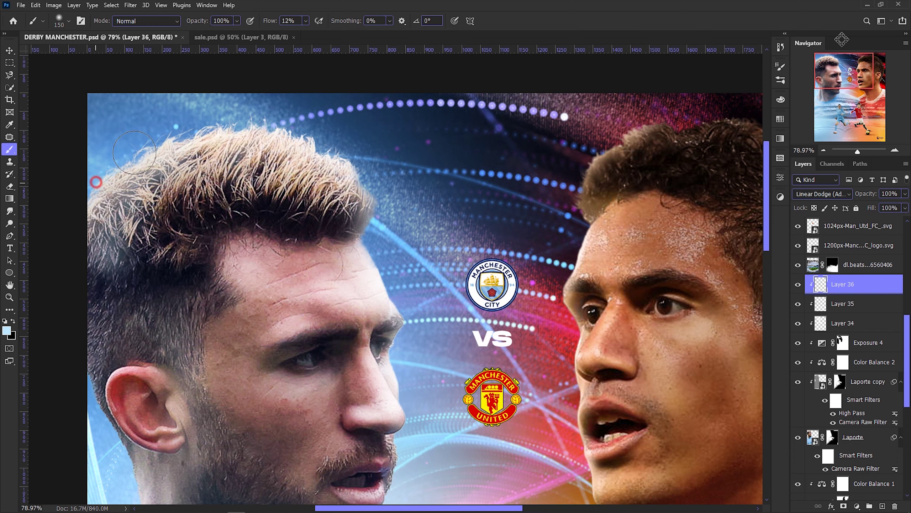
scroll(378, 140, "down", 3)
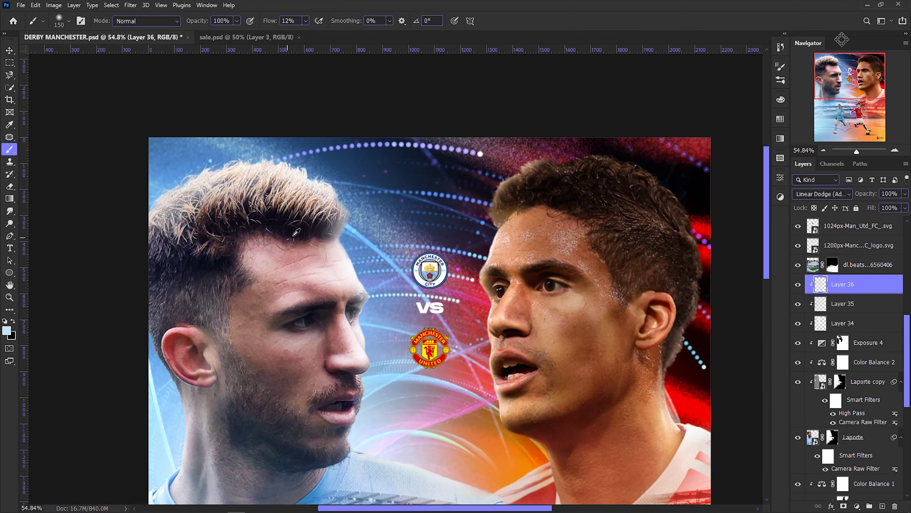
scroll(378, 140, "up", 1)
key("v")
left_click(875, 483)
scroll(874, 364, "down", 3)
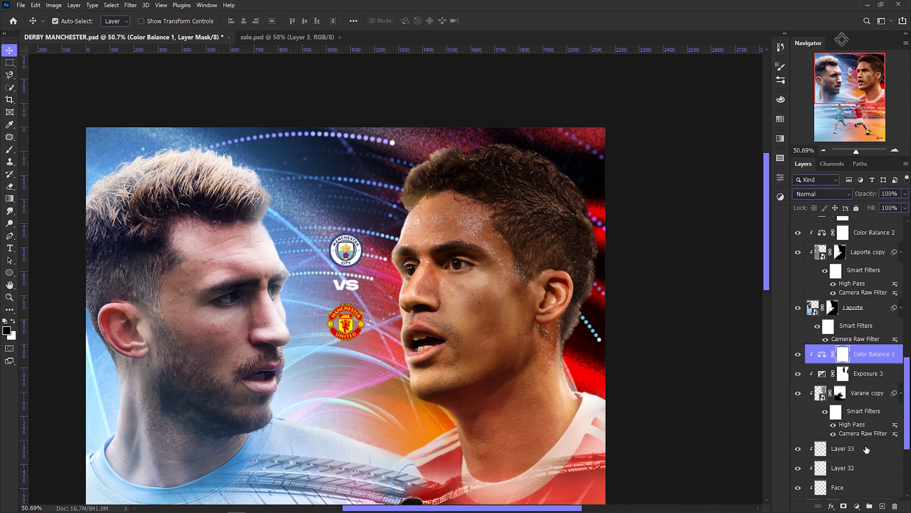
Set Color Balance 1's highlights to +3, -2, -19, warming them toward red and yellow.
scroll(863, 365, "down", 2)
left_click(781, 177)
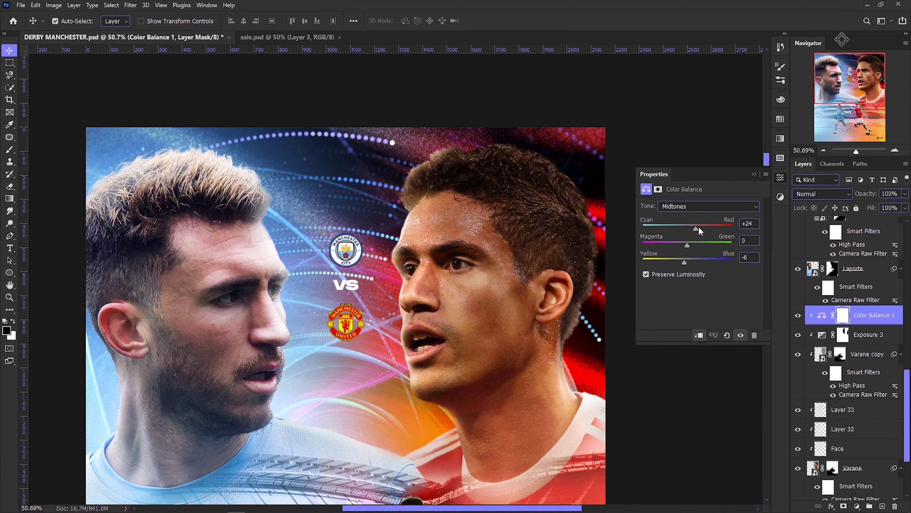
left_click(696, 206)
left_click(695, 232)
left_click_drag(689, 230, 694, 229)
left_click_drag(693, 263, 691, 264)
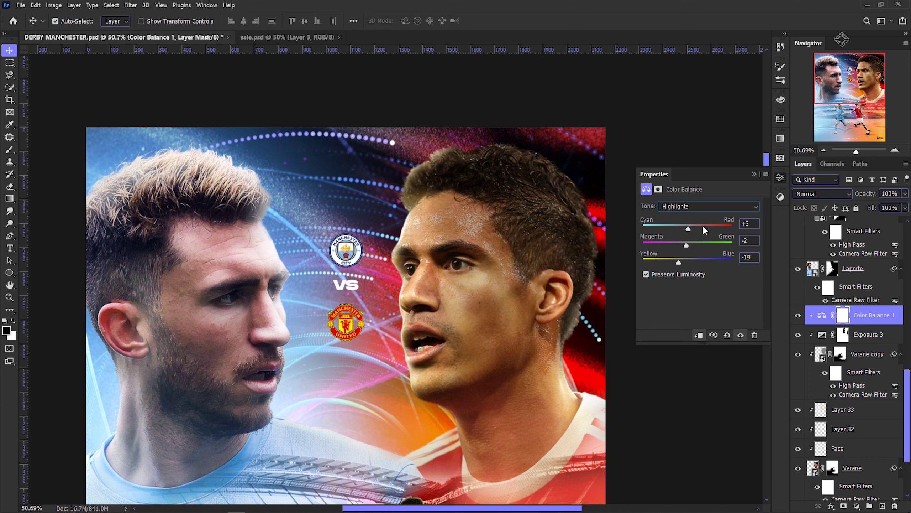
left_click(780, 177)
Compare Exposure 3 on and off, then set Layer 32 to Lighten at 37% opacity.
left_click(868, 334)
left_click(798, 335)
left_click(798, 335)
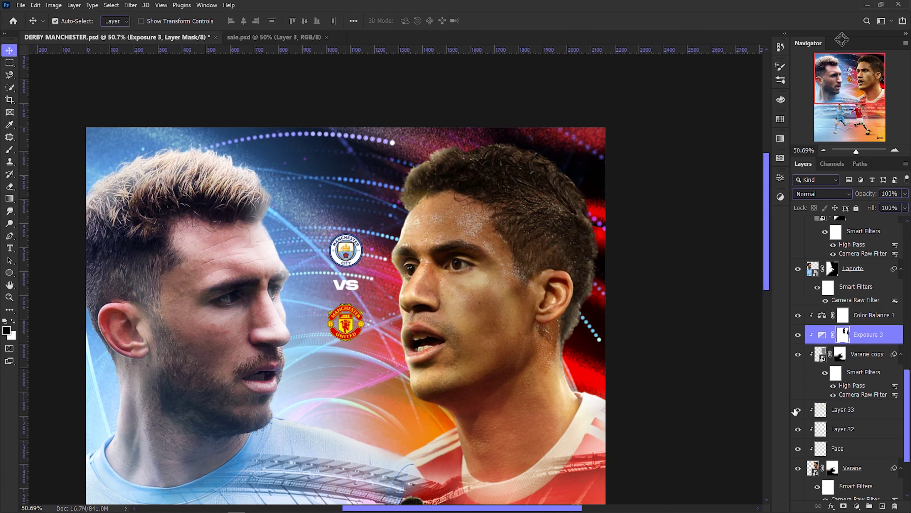
left_click(798, 409)
scroll(822, 413, "down", 1)
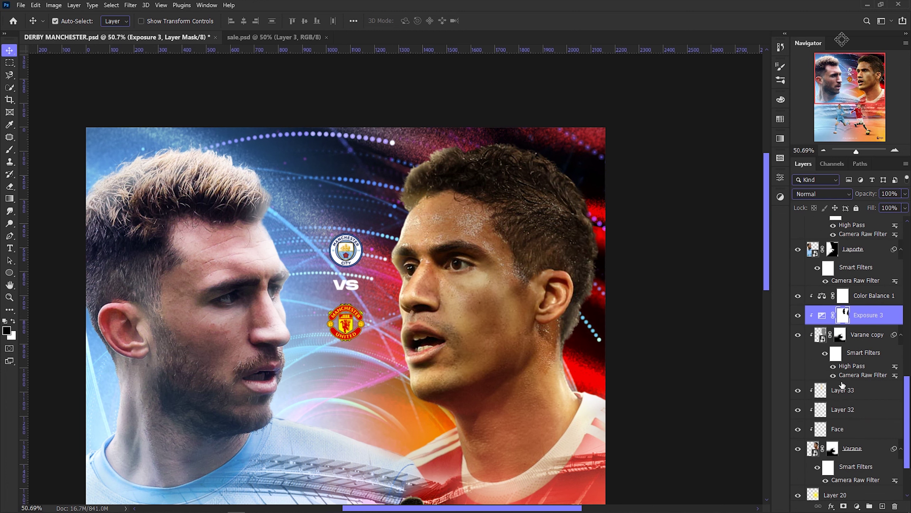
left_click(842, 390)
left_click(825, 409)
left_click_drag(872, 209, 877, 208)
left_click(822, 194)
left_click(822, 276)
Settle Layer 32 at 37% opacity, switch to the brush and make white the foreground colour.
key("ctrl+plus")
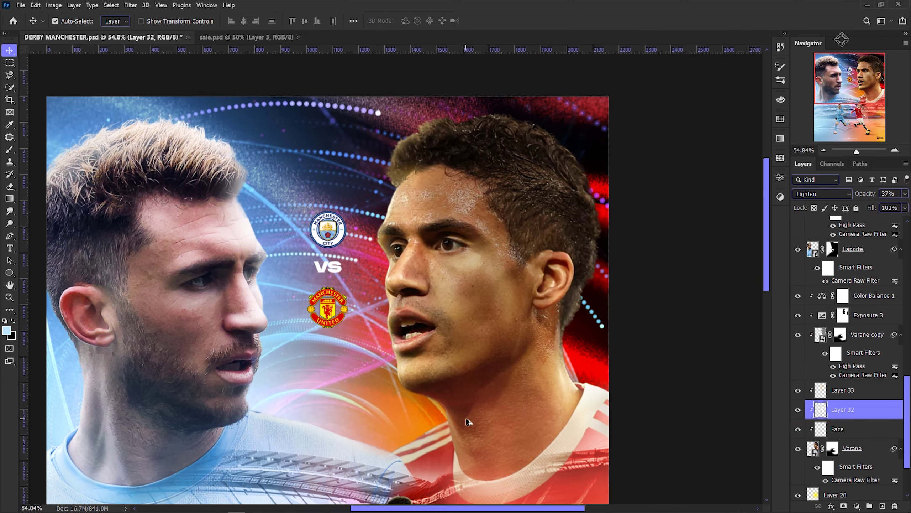
key("b")
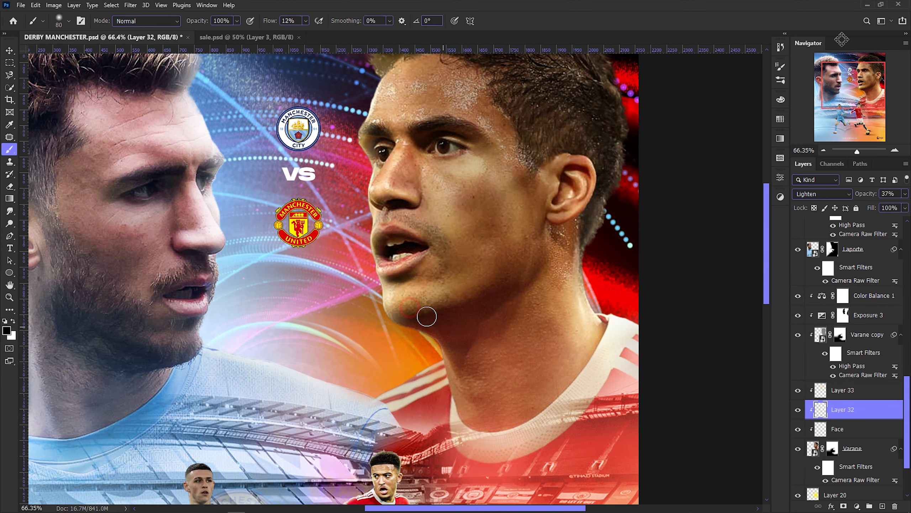
scroll(512, 362, "down", 3)
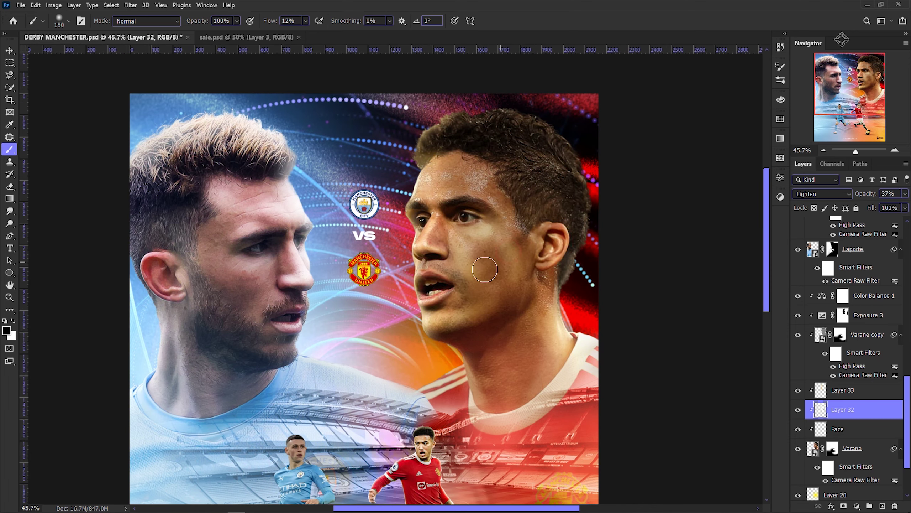
scroll(485, 269, "up", 2)
key("x")
scroll(467, 262, "up", 2)
scroll(439, 256, "up", 1)
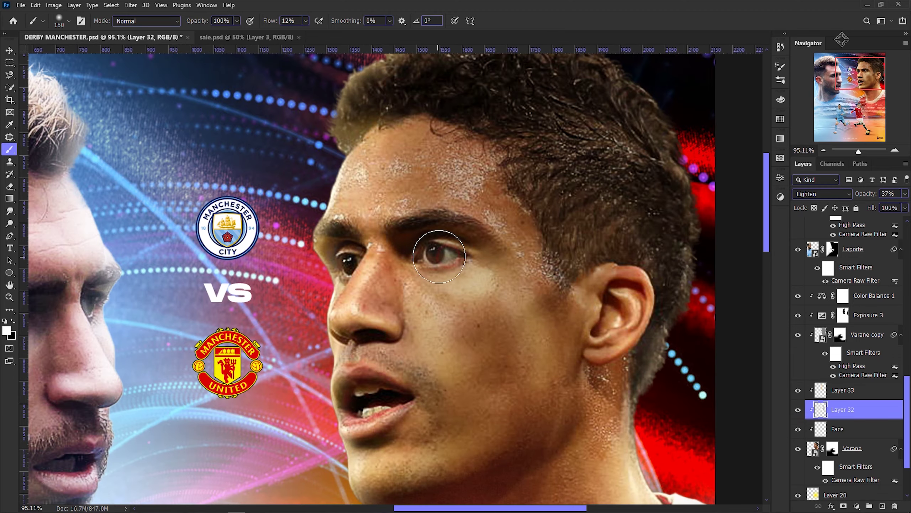
scroll(375, 259, "down", 3)
scroll(374, 259, "down", 3)
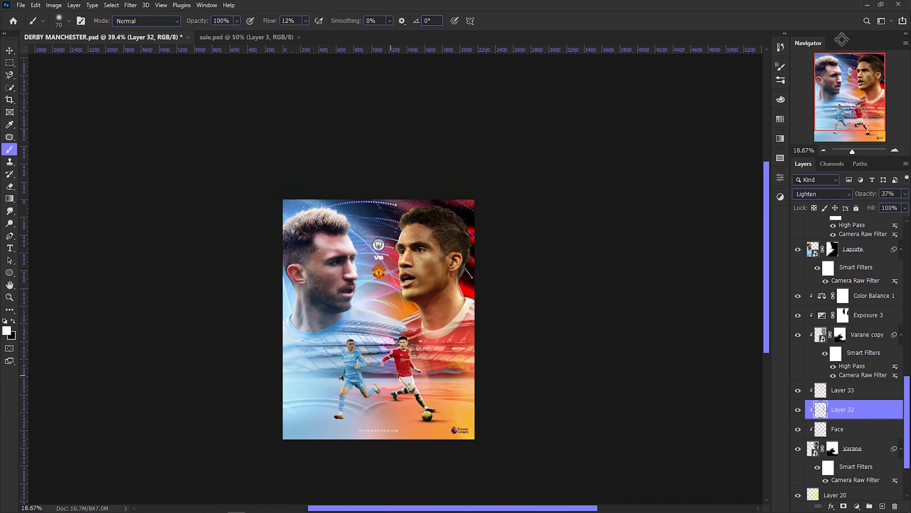
scroll(358, 385, "up", 3)
scroll(355, 383, "up", 1)
scroll(356, 382, "up", 1)
scroll(369, 361, "down", 2)
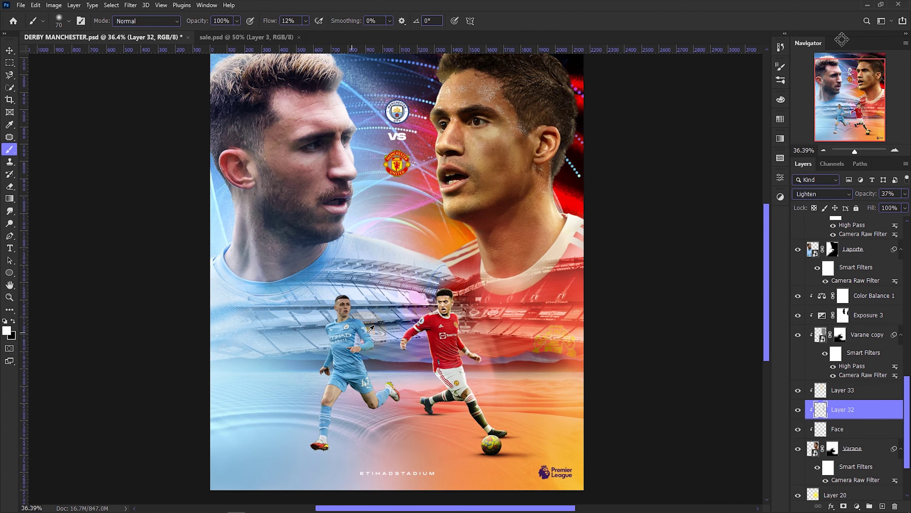
Add Layer 37 and paint white over both of the right player's irises.
key("v")
left_click(881, 390)
left_click(883, 506)
key("b")
scroll(455, 178, "up", 8)
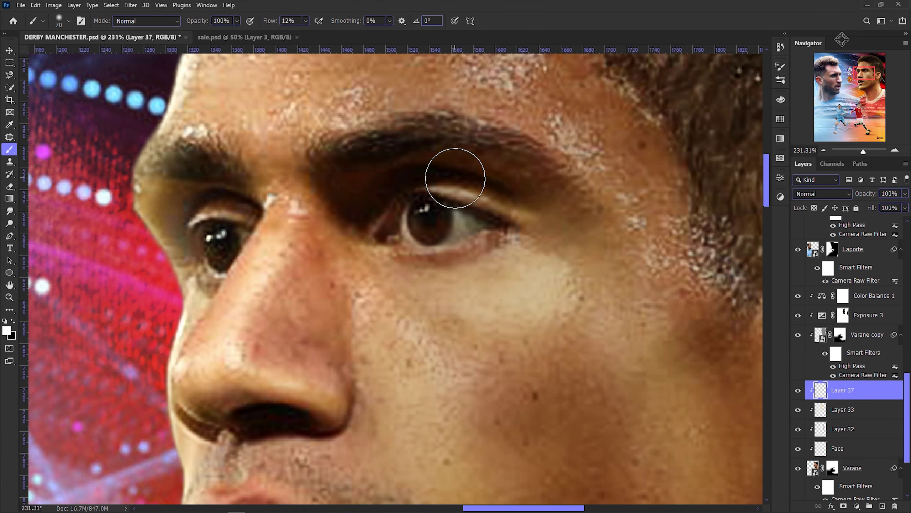
key("bracketleft")
key("bracketleft")
key("bracketleft")
left_click_drag(436, 216, 431, 223)
left_click_drag(225, 242, 221, 248)
Try the white eye layer in Screen mode at lower opacity, then delete it.
left_click(822, 193)
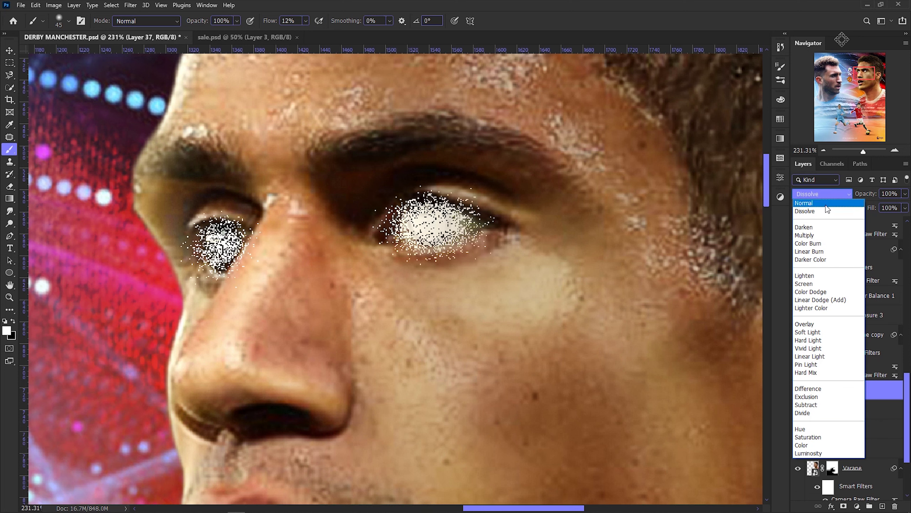
left_click(826, 332)
scroll(395, 252, "down", 5, "alt")
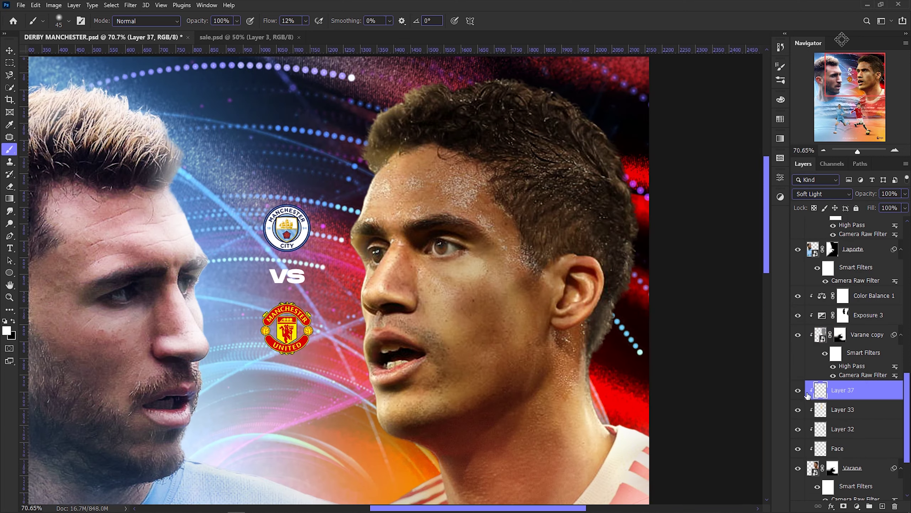
left_click(822, 194)
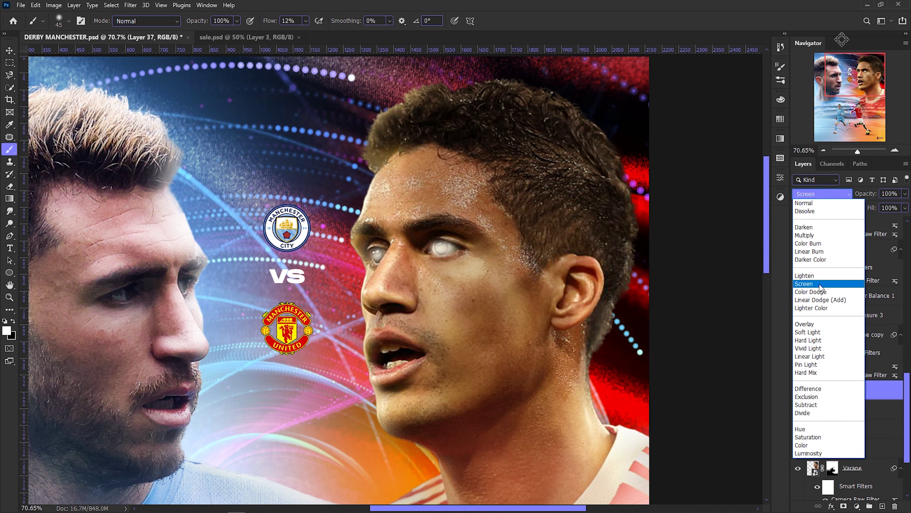
left_click(803, 284)
left_click_drag(905, 194, 872, 205)
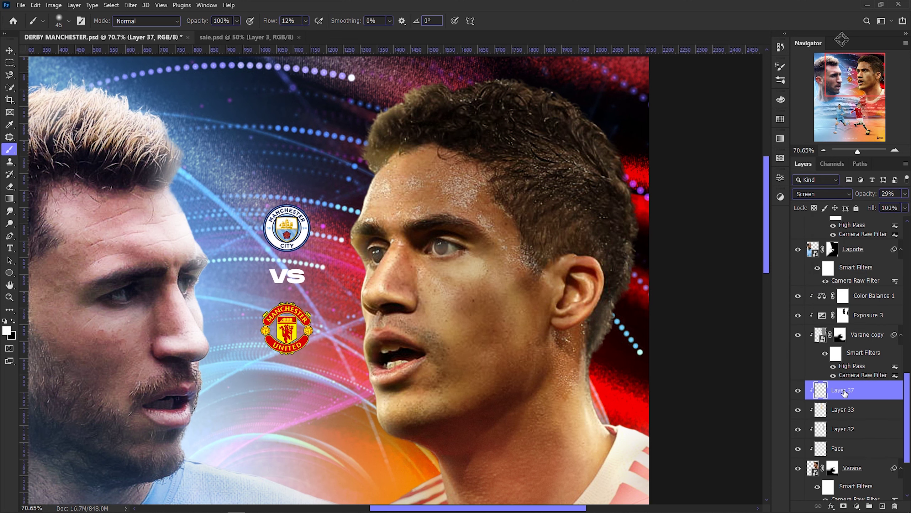
key("Delete")
key("ctrl+0")
scroll(501, 280, "up", 3, "alt")
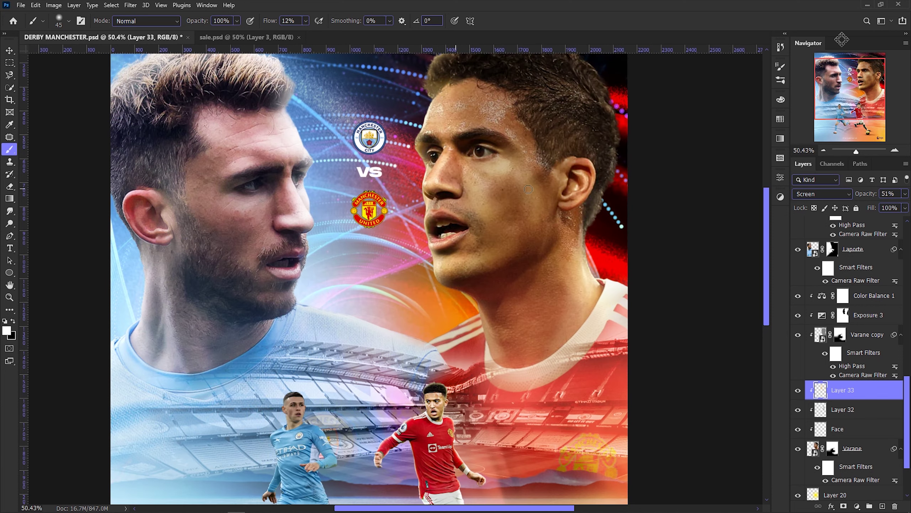
scroll(852, 361, "up", 1)
Repaint Exposure 3's mask along the right player's cheek with a larger brush at 45% flow.
left_click(869, 334)
left_click(798, 334)
left_click(798, 334)
left_click(798, 334)
left_click(798, 334)
scroll(515, 237, "up", 3)
key("bracketright")
key("bracketright")
key("bracketright")
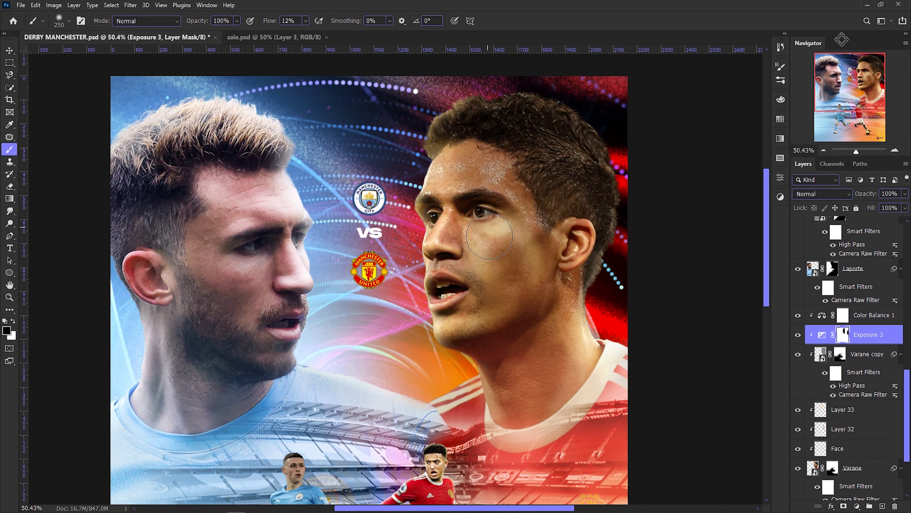
key("shift+4")
key("shift+5")
key("bracketright")
key("bracketright")
key("bracketright")
left_click_drag(496, 226, 481, 297)
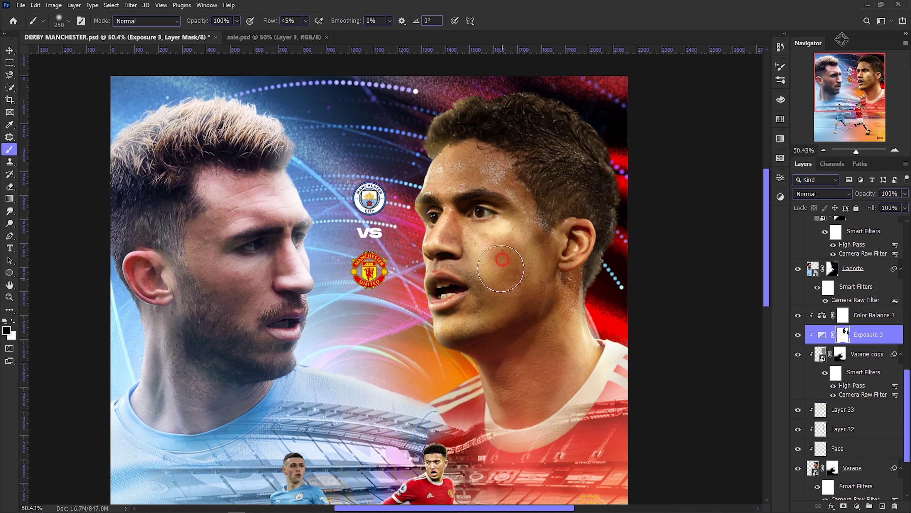
scroll(477, 303, "down", 1, "alt")
scroll(574, 203, "up", 1, "alt")
key("bracketleft")
key("bracketleft")
key("bracketleft")
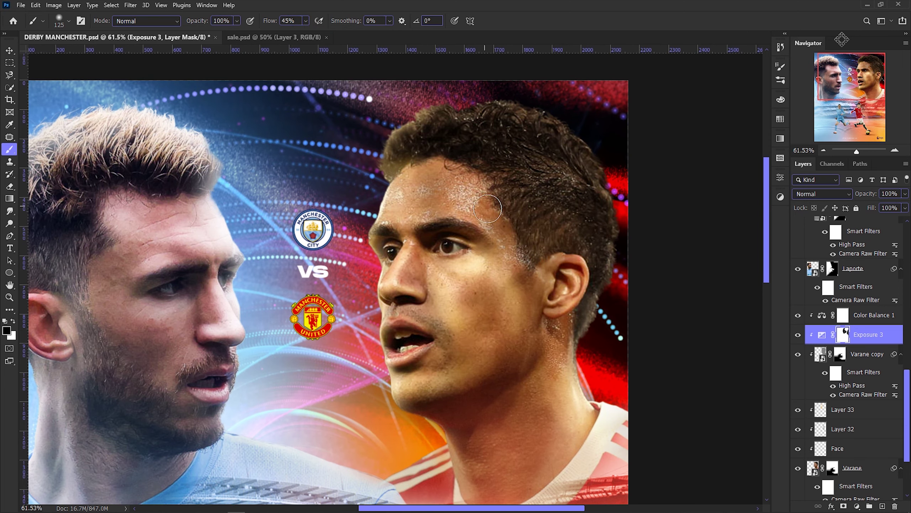
scroll(488, 208, "down", 5, "alt")
scroll(487, 208, "up", 6, "alt")
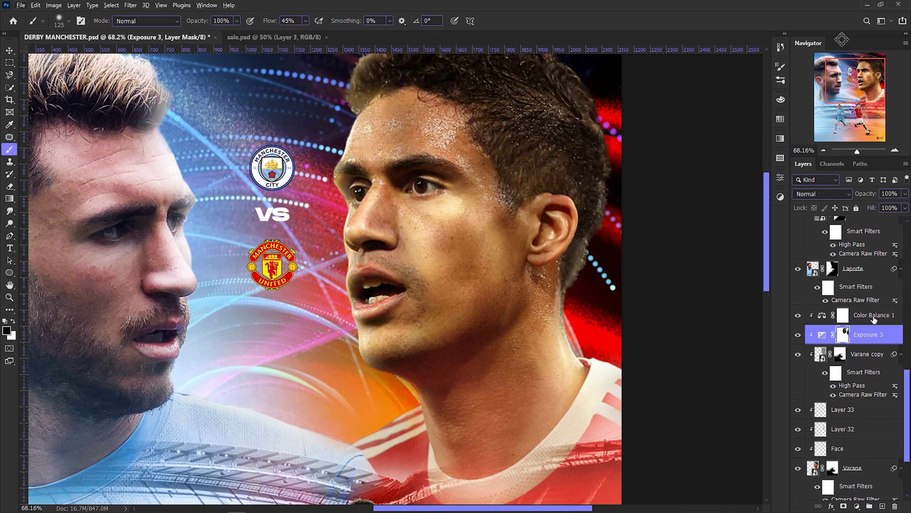
Add a clipped Levels layer with midtones 1.57, invert its mask and paint it into the right eye.
left_click(874, 319)
left_click(857, 506)
left_click(841, 324)
left_click_drag(707, 276, 690, 276)
key("ctrl+i")
scroll(400, 182, "up", 2, "alt")
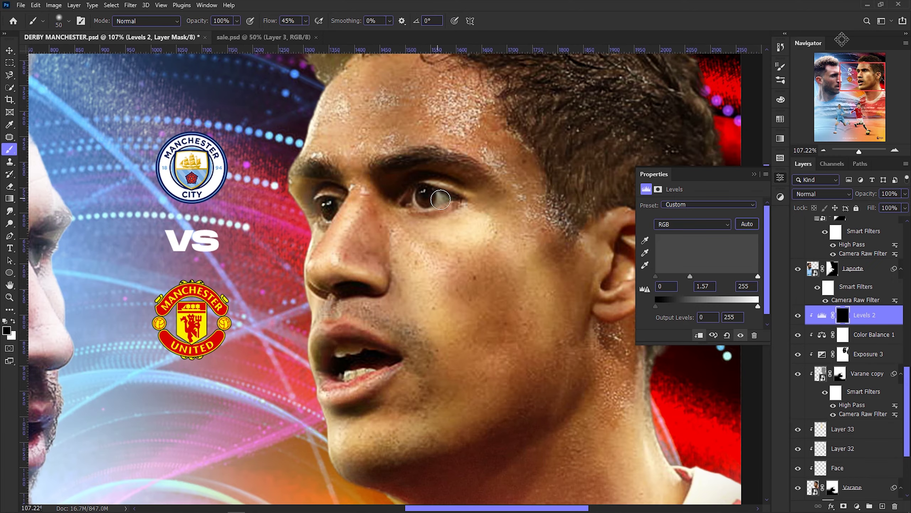
left_click_drag(422, 200, 435, 199)
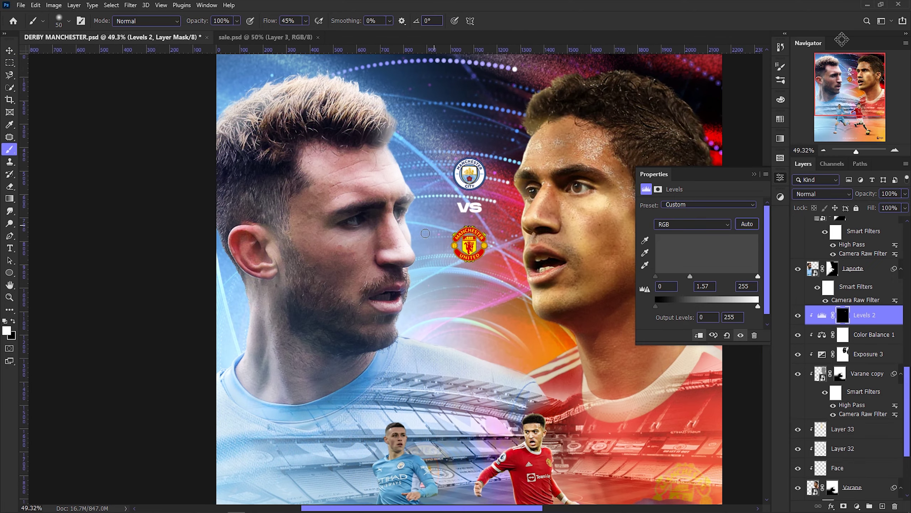
Raise the left portrait's Levels midtones to 1.30 and invert its mask to black.
left_click_drag(704, 279, 697, 279)
key("b")
key("ctrl+i")
scroll(424, 259, "up", 2)
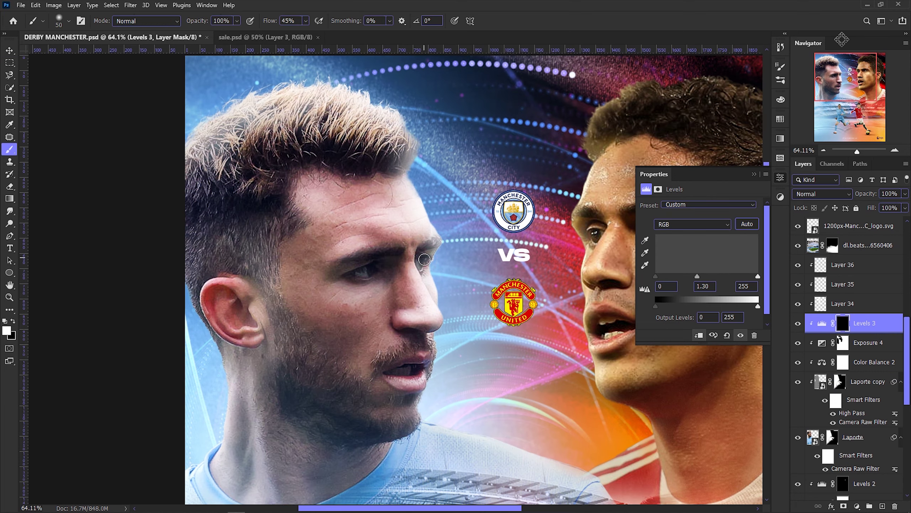
scroll(359, 348, "down", 5)
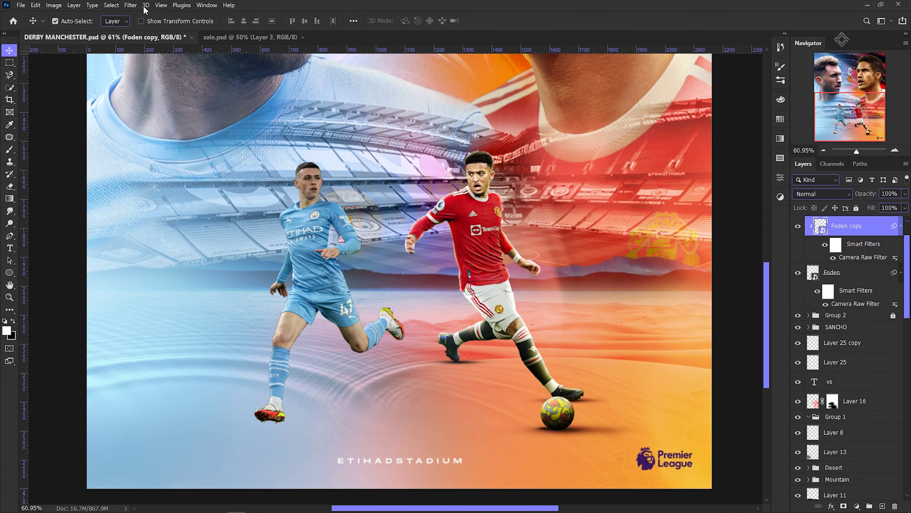
Apply a High Pass filter to the Foden copy and blend it in Hard Light.
left_click(130, 5)
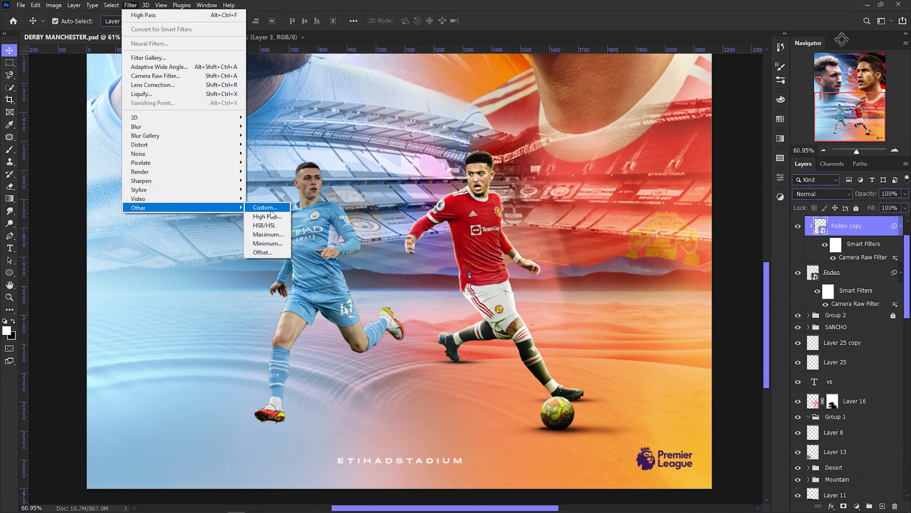
left_click(267, 208)
left_click(502, 124)
left_click(821, 193)
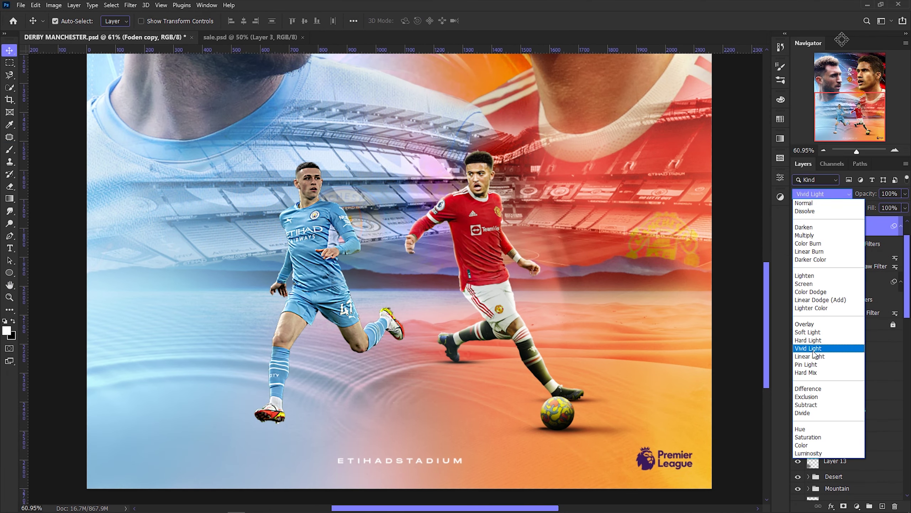
left_click(818, 340)
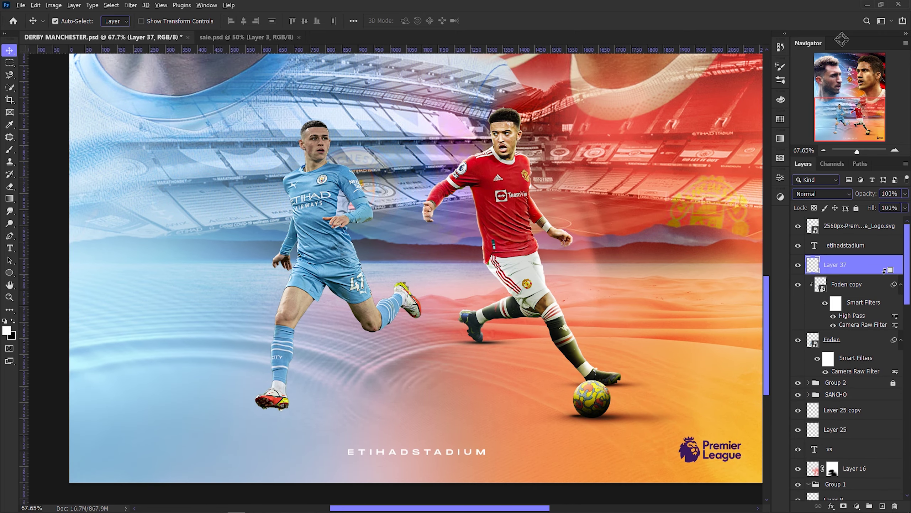
Clip Layer 37 to the sharpened Foden copy and switch to a slightly smaller brush.
left_click(884, 273, "alt")
key("b")
scroll(312, 150, "up", 5)
scroll(345, 108, "down", 5)
scroll(359, 143, "up", 2)
scroll(359, 154, "up", 3)
key("bracketleft")
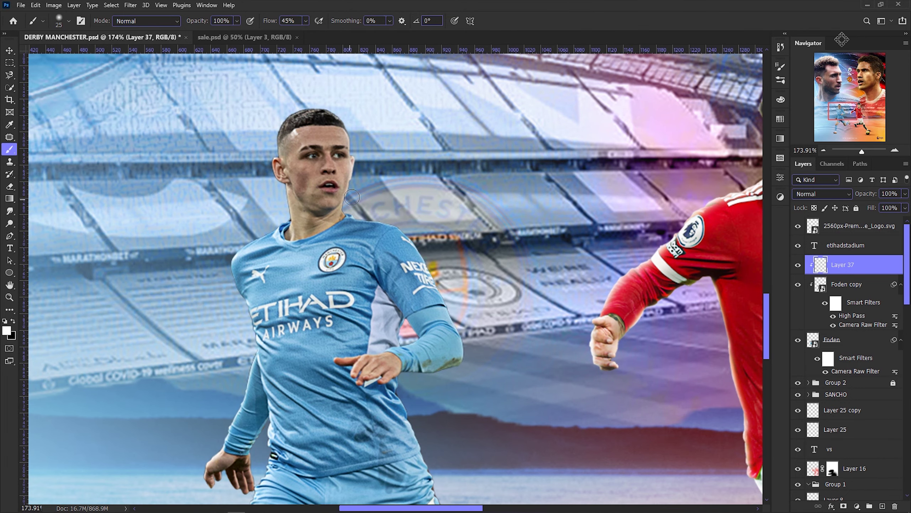
Brush along the City player's cheek edge and near his waist on Layer 37.
left_click_drag(355, 175, 480, 431)
scroll(354, 205, "up", 2)
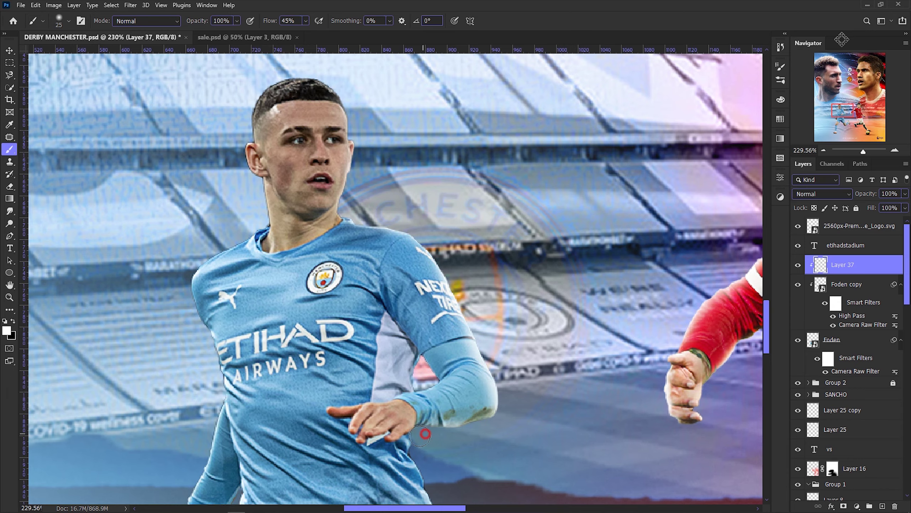
scroll(427, 431, "down", 1)
left_click_drag(412, 359, 463, 417)
scroll(414, 412, "down", 4)
scroll(519, 364, "up", 2)
scroll(519, 365, "down", 2)
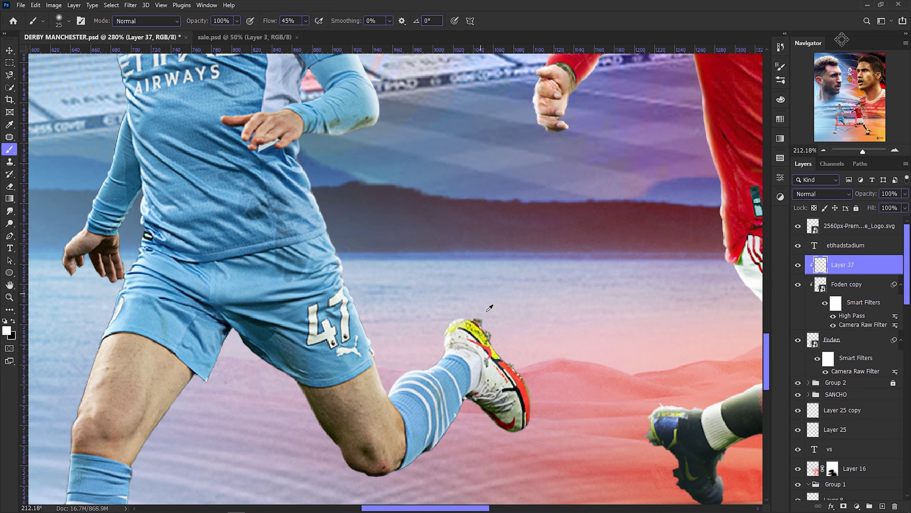
scroll(488, 323, "up", 2)
Paint along the edges of the player's boot and sock.
left_click_drag(483, 323, 520, 378)
scroll(503, 374, "down", 3)
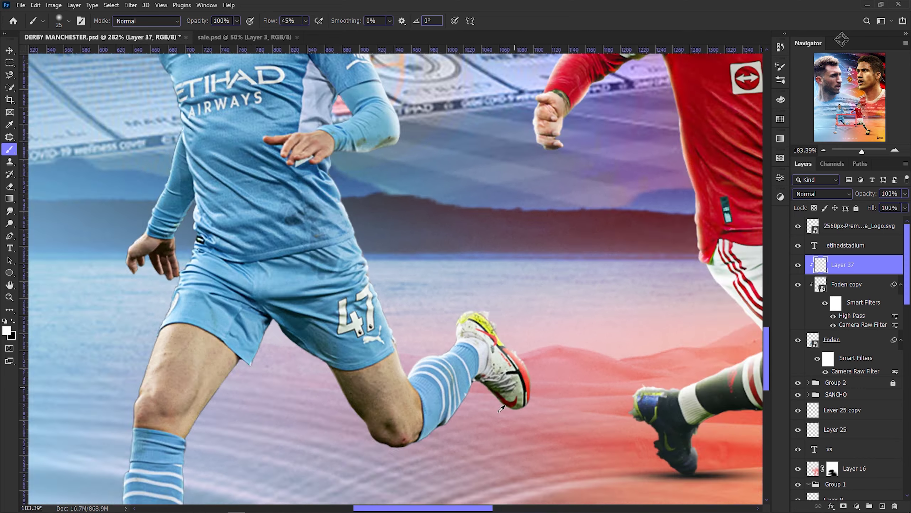
scroll(409, 335, "down", 2)
scroll(359, 345, "down", 3)
scroll(314, 359, "down", 2)
scroll(308, 358, "up", 2)
left_click_drag(324, 305, 283, 405)
scroll(371, 309, "up", 2)
left_click_drag(366, 338, 354, 377)
scroll(355, 376, "down", 3)
scroll(359, 358, "down", 3)
scroll(388, 283, "up", 5)
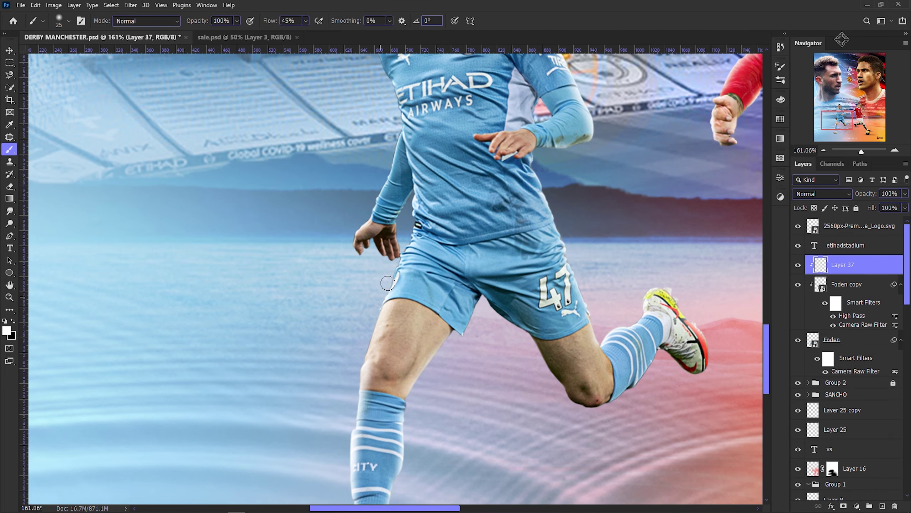
scroll(409, 223, "up", 4)
Brighten the edge along the player's hairline with a finer brush.
key("bracketleft")
key("bracketleft")
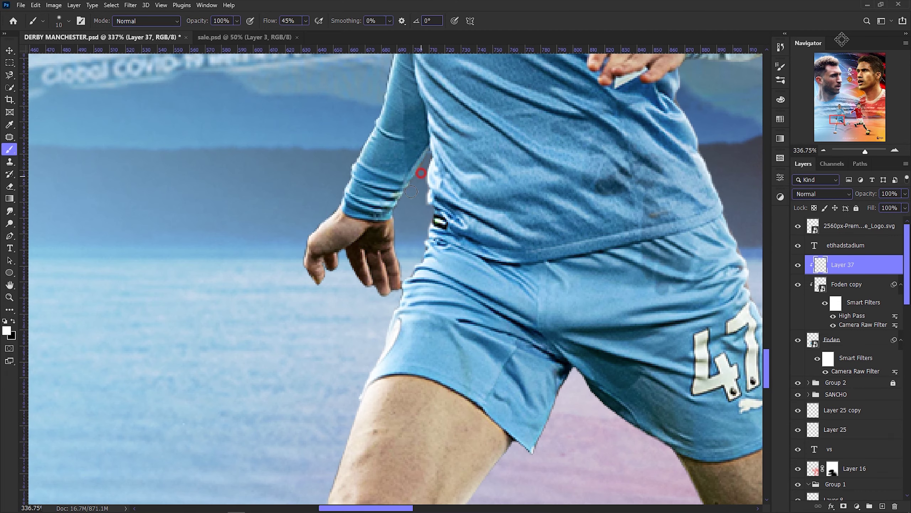
scroll(348, 262, "down", 1)
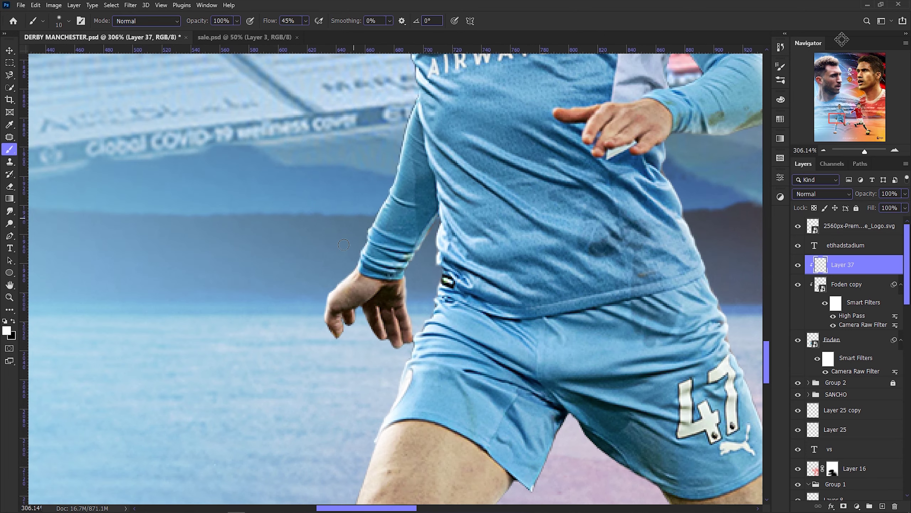
scroll(368, 237, "up", 2)
scroll(402, 218, "up", 3)
scroll(409, 179, "up", 2)
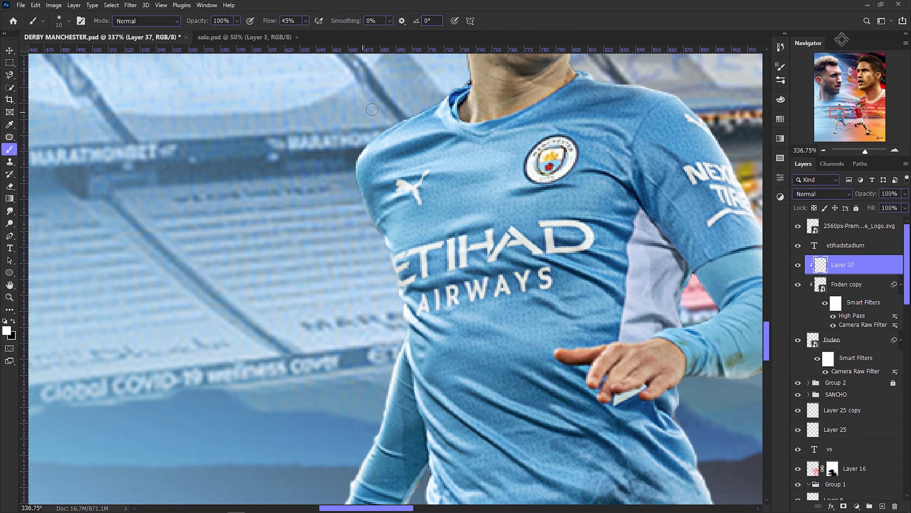
scroll(420, 135, "up", 1)
scroll(423, 142, "up", 1)
scroll(429, 152, "up", 1)
scroll(435, 165, "up", 1)
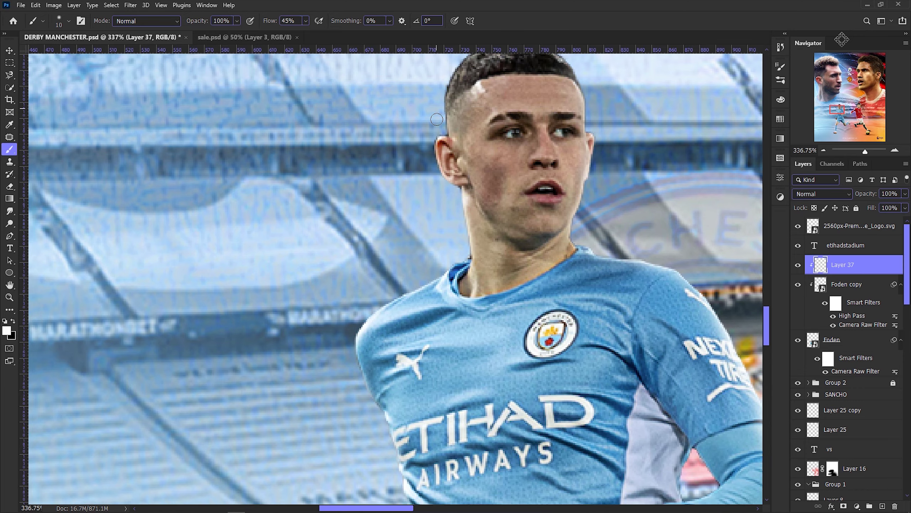
scroll(441, 177, "up", 1)
left_click_drag(577, 107, 588, 138)
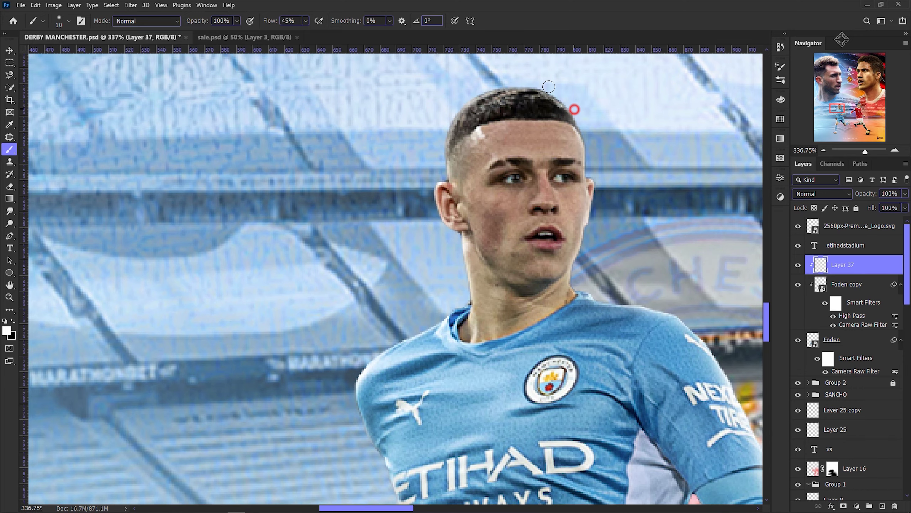
Zoom out to the whole poster and add an Exposure adjustment clipped to the player.
key("ctrl+0")
scroll(430, 251, "up", 2)
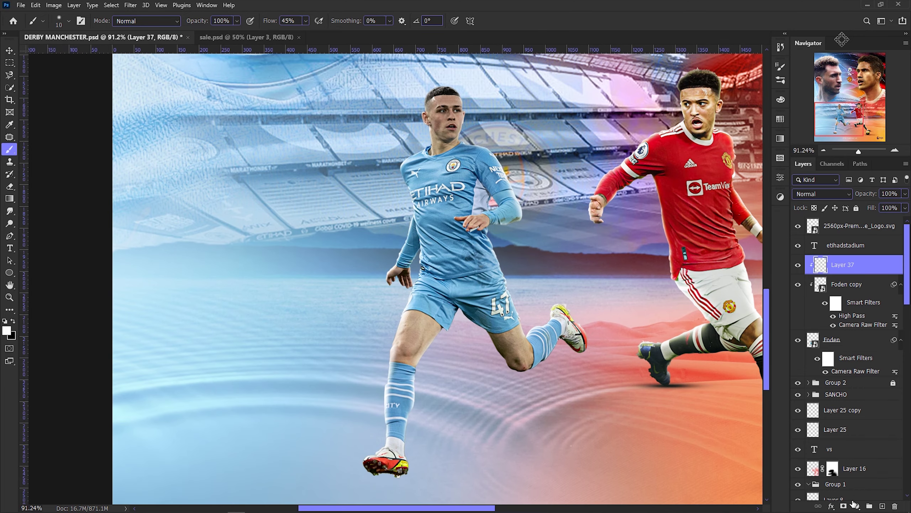
left_click(856, 506)
left_click(839, 392)
Set Exposure to -0.67, invert its mask, and paint the darkening onto the shorts and legs.
left_click_drag(701, 232, 693, 232)
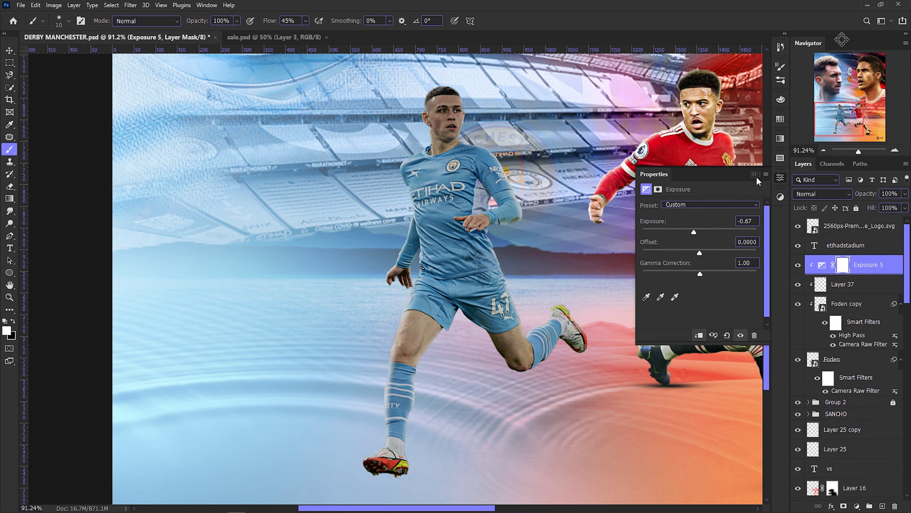
key("ctrl+i")
scroll(472, 181, "up", 1)
key("bracketright")
mouse_move(444, 322)
left_mouse_down()
mouse_move(406, 388)
mouse_move(398, 463)
left_mouse_up()
scroll(402, 459, "down", 1)
mouse_move(459, 341)
left_mouse_down()
mouse_move(502, 377)
mouse_move(449, 337)
left_mouse_up()
Toggle between the Move and Brush tools while adjusting the view.
scroll(447, 336, "down", 1)
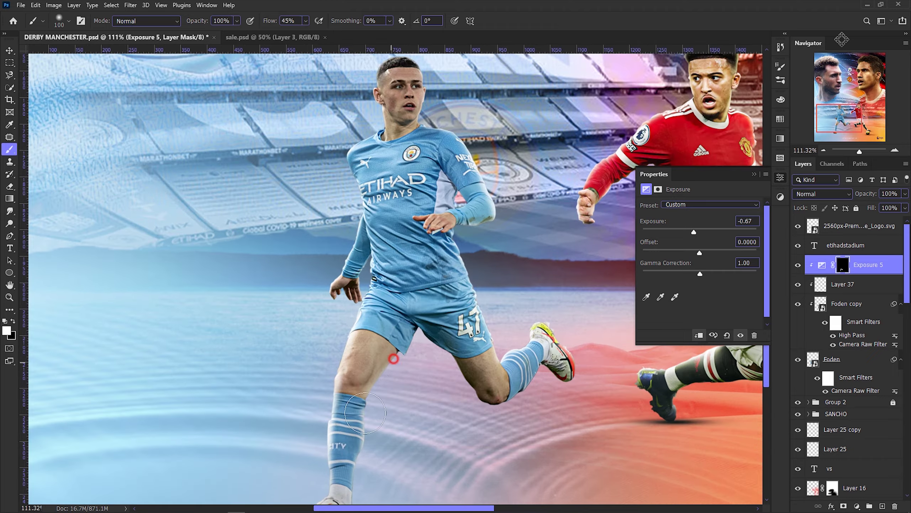
scroll(467, 288, "down", 1)
scroll(500, 235, "down", 1)
key("v")
key("alt+bracketleft")
key("alt+bracketleft")
key("alt+bracketleft")
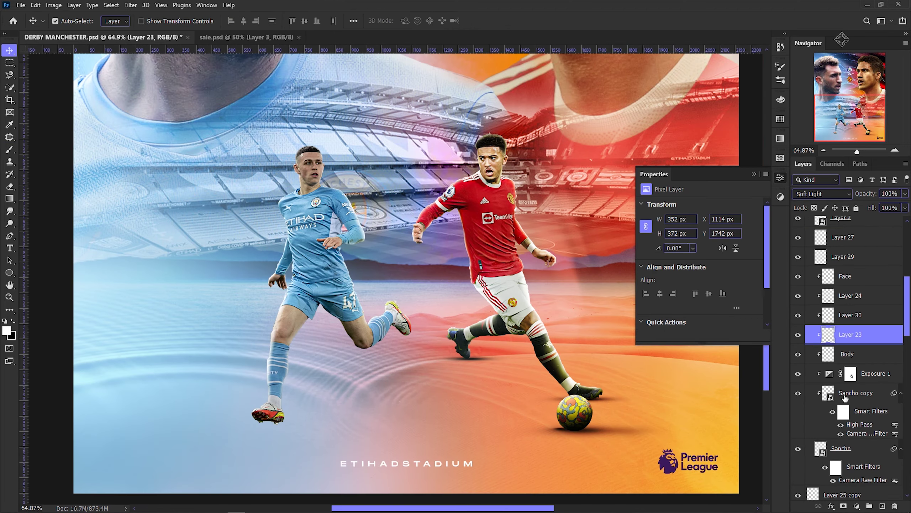
scroll(467, 236, "up", 1)
key("b")
scroll(463, 233, "up", 1)
scroll(459, 231, "up", 1)
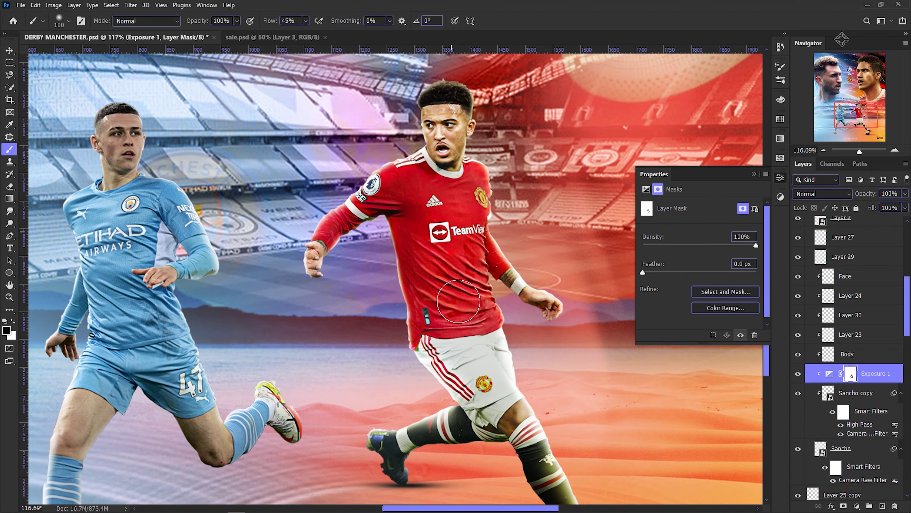
scroll(463, 237, "down", 3)
Reselect Exposure 5 and add a new empty layer above Layer 37 for brushing.
key("v")
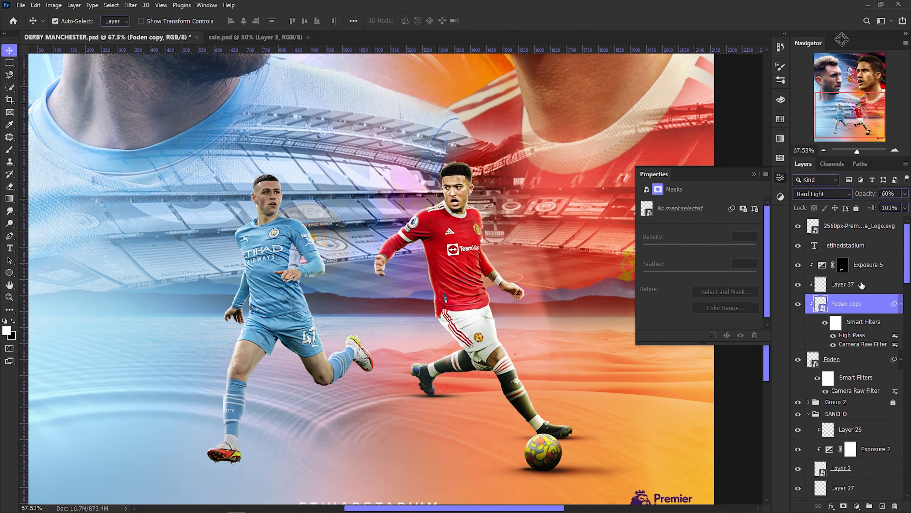
left_click(815, 269)
scroll(298, 207, "up", 3)
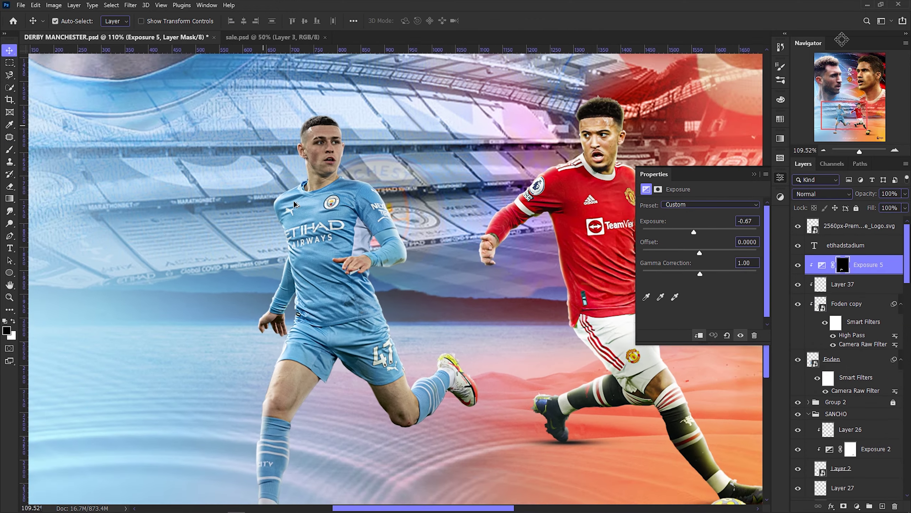
key("ctrl+shift+alt+n")
key("b")
scroll(316, 98, "up", 4)
Set the new layer to Soft Light blending and lower brush flow to 6%.
left_click(821, 193)
left_click(822, 319)
left_click(305, 21)
left_click_drag(290, 39, 288, 39)
Paint light onto the player's cheek and jaw on the Soft Light layer.
scroll(323, 151, "up", 5)
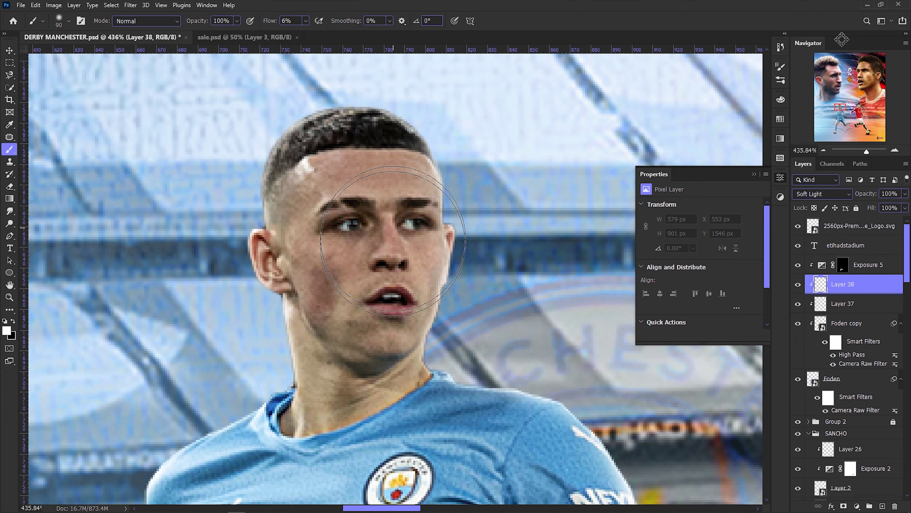
scroll(389, 240, "down", 2)
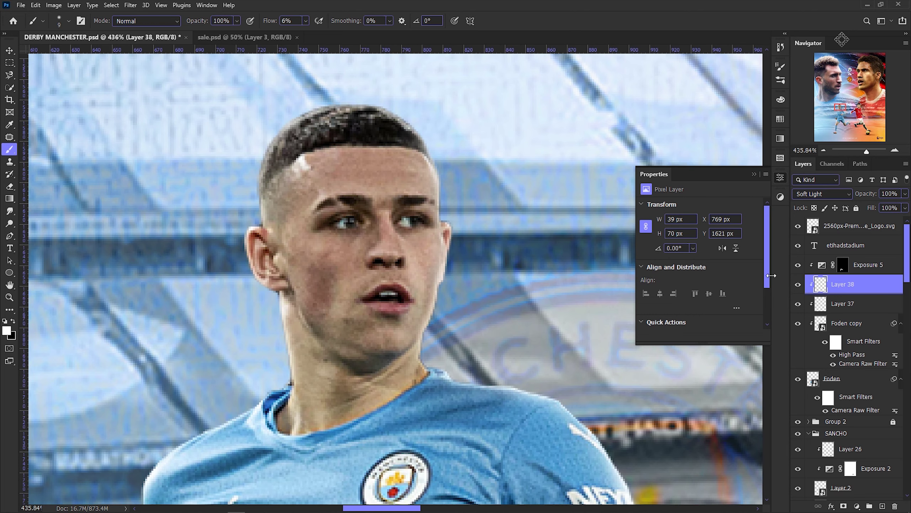
scroll(405, 311, "up", 1)
mouse_move(293, 268)
left_mouse_down()
mouse_move(301, 350)
mouse_move(411, 325)
left_mouse_up()
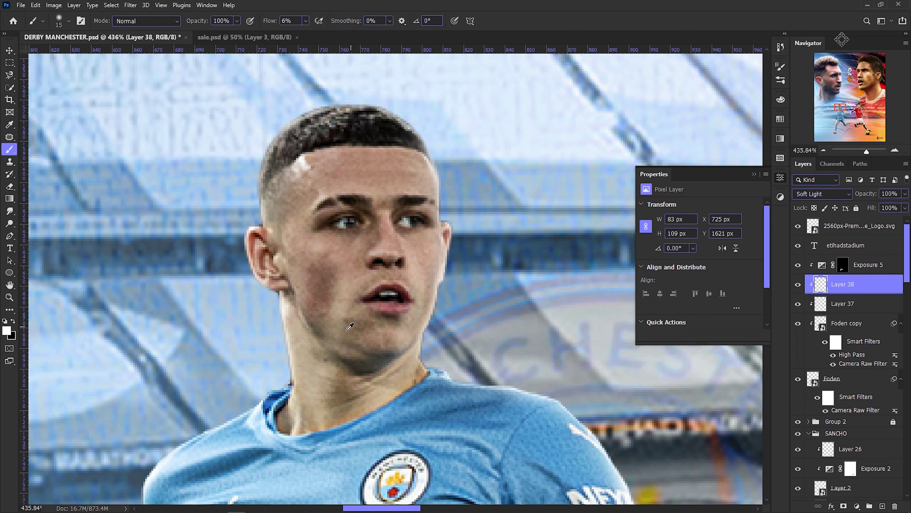
Add more light strokes down the face and recentre the player's face in view.
scroll(350, 326, "down", 1)
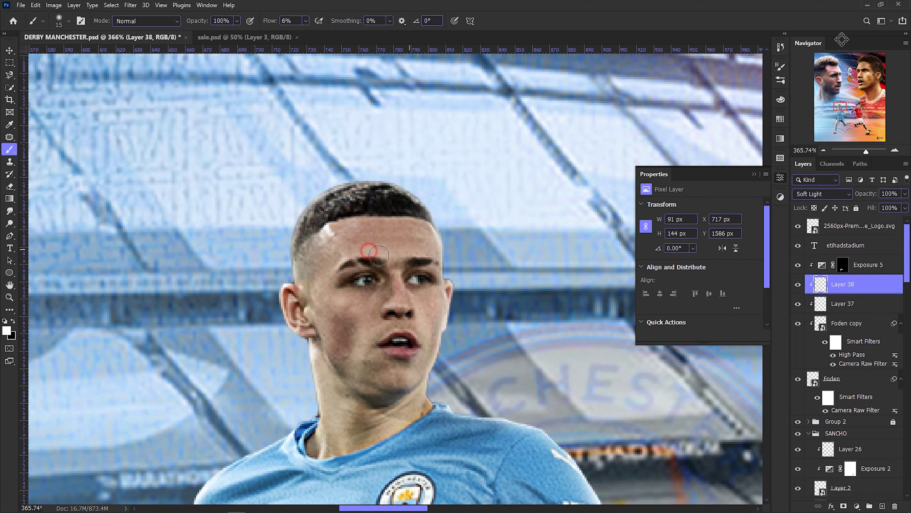
scroll(423, 223, "down", 1)
left_click_drag(354, 294, 354, 381)
scroll(353, 380, "down", 2)
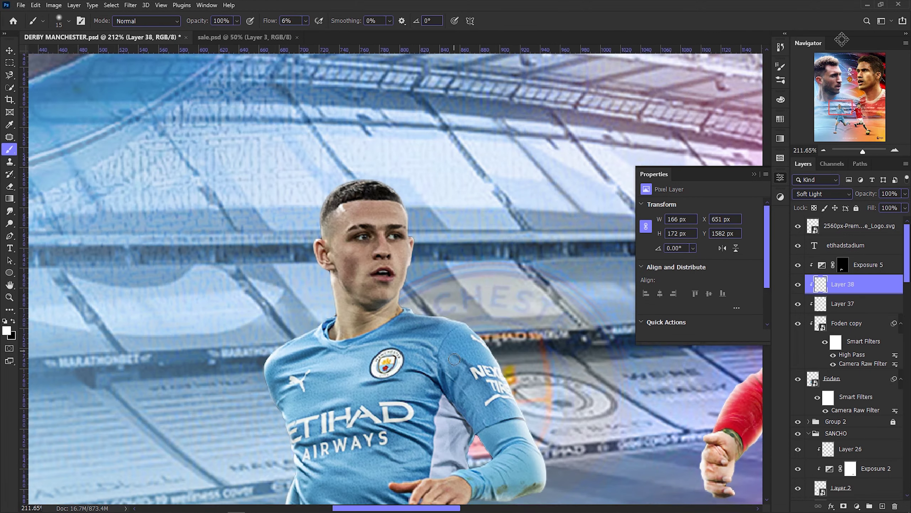
scroll(286, 40, "up", 3)
scroll(303, 22, "up", 5)
scroll(465, 377, "down", 1)
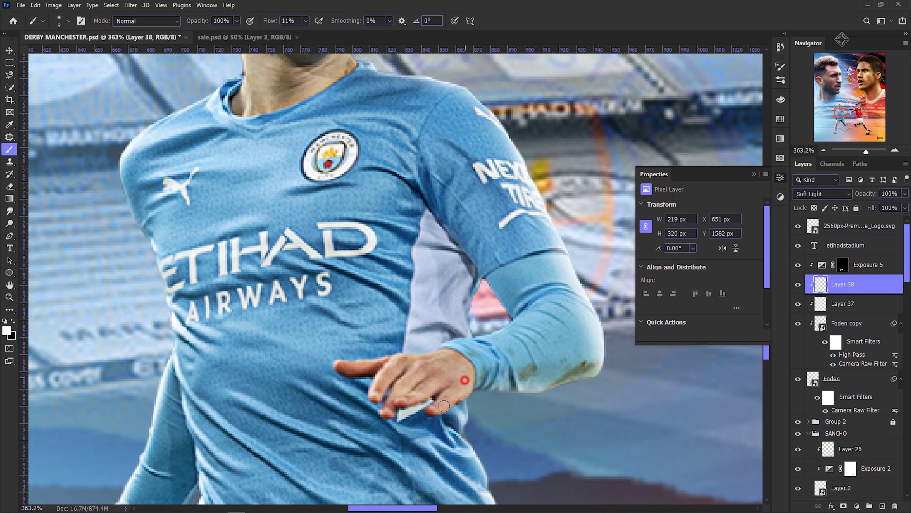
scroll(378, 385, "down", 3)
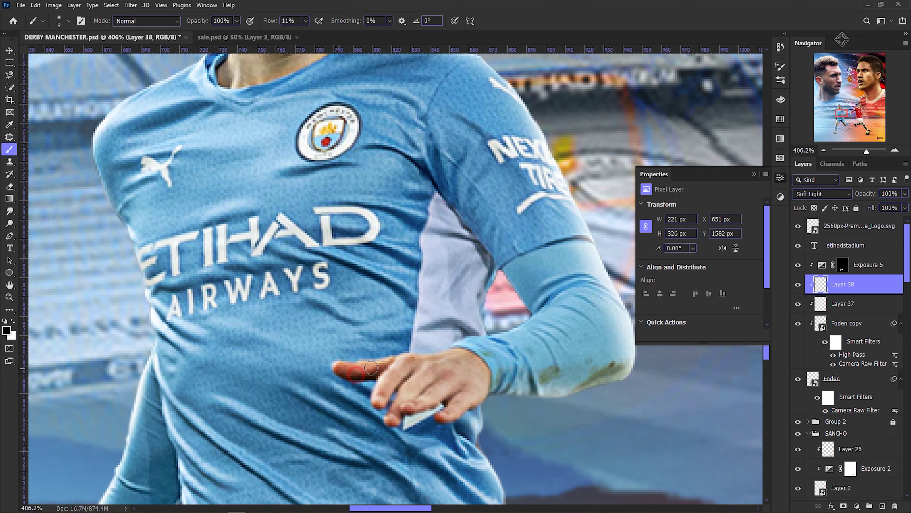
scroll(359, 196, "up", 3)
scroll(359, 196, "down", 2)
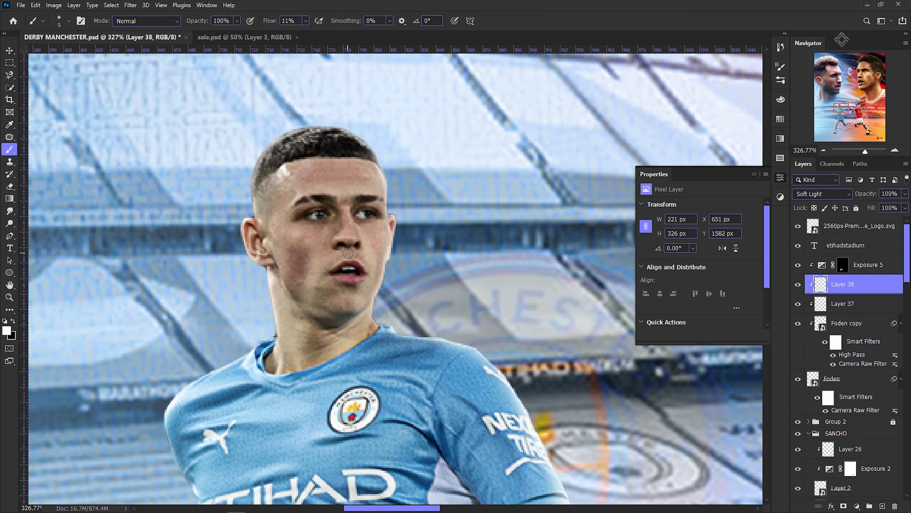
left_click_drag(366, 266, 401, 284)
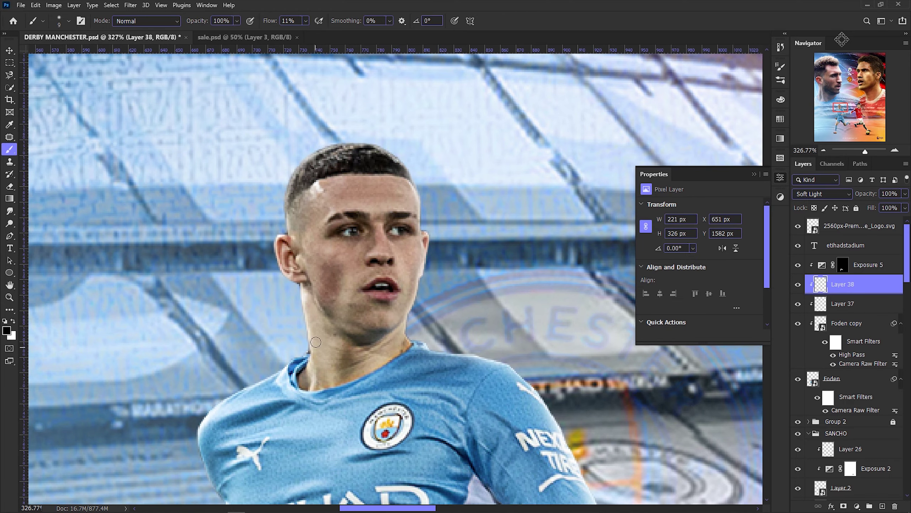
scroll(358, 252, "up", 1)
scroll(378, 222, "up", 2)
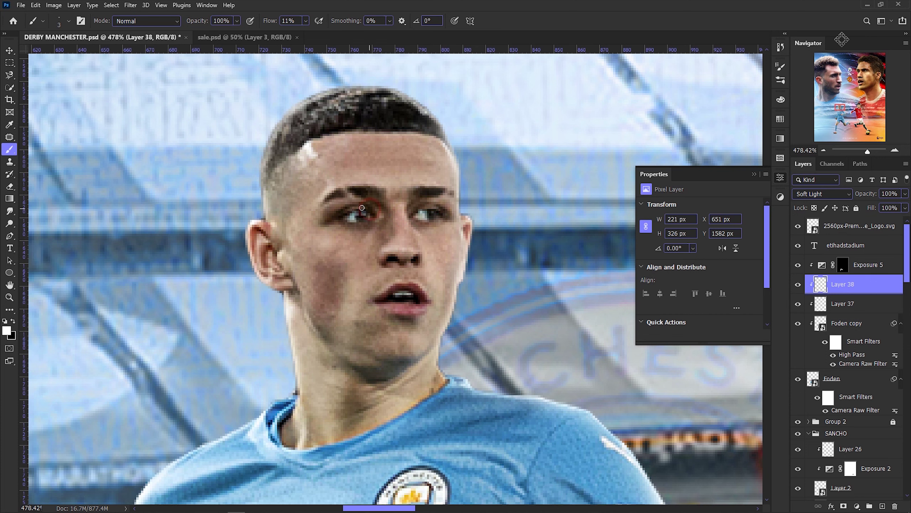
Undo the stroke around the left eye and switch to a slightly larger black brush.
key("ctrl+z")
scroll(361, 208, "down", 1)
scroll(334, 215, "up", 2)
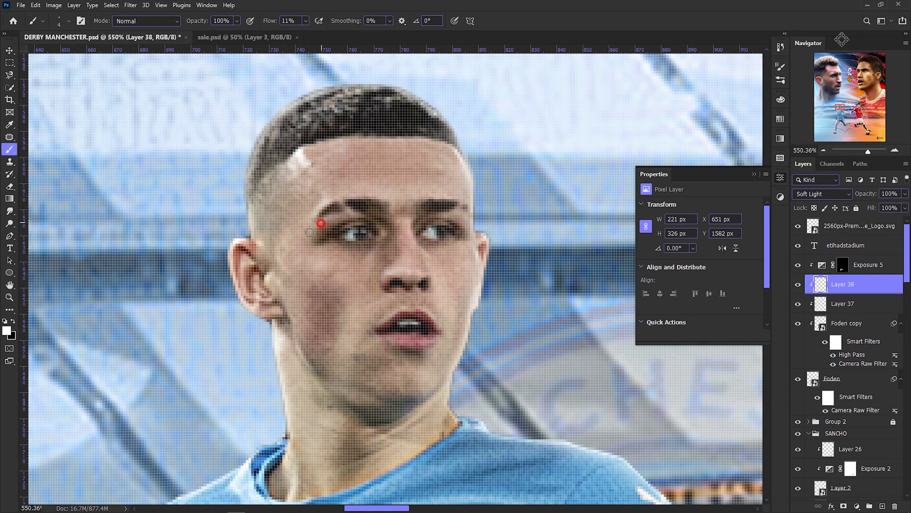
scroll(469, 226, "down", 5)
scroll(323, 244, "up", 2)
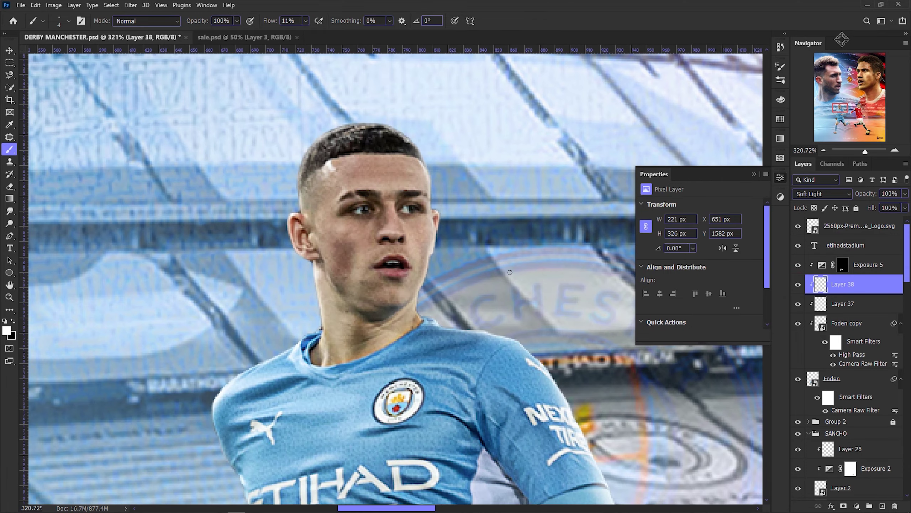
scroll(317, 250, "up", 2)
key("x")
key("bracketright")
scroll(323, 258, "down", 5)
scroll(466, 287, "up", 1)
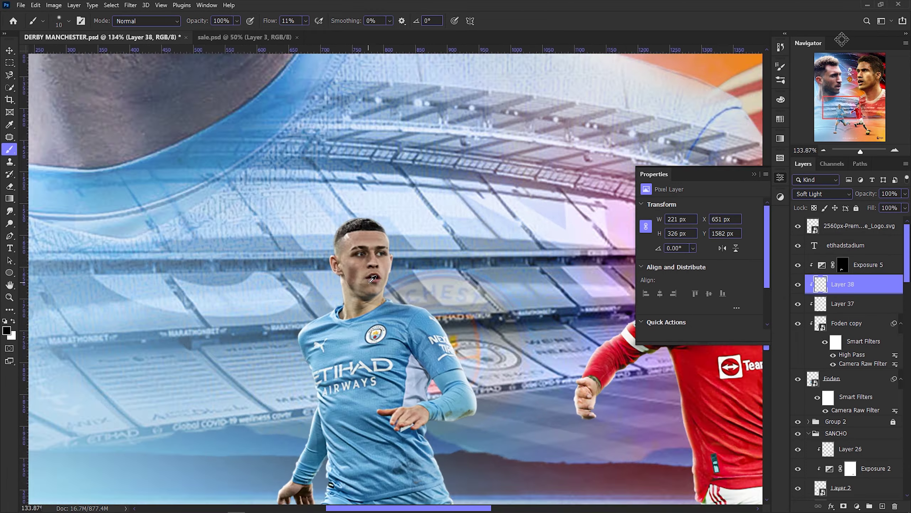
scroll(466, 288, "up", 1)
Toggle the dodge and burn layers to compare, then resume on Layer 38 with white.
left_click(798, 323)
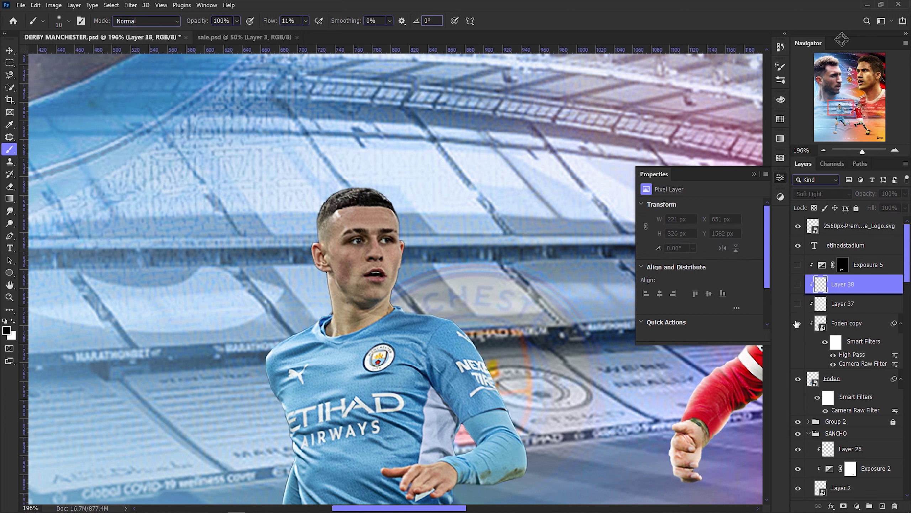
left_click(798, 323)
left_click(798, 264)
scroll(320, 266, "up", 3)
scroll(321, 266, "up", 2)
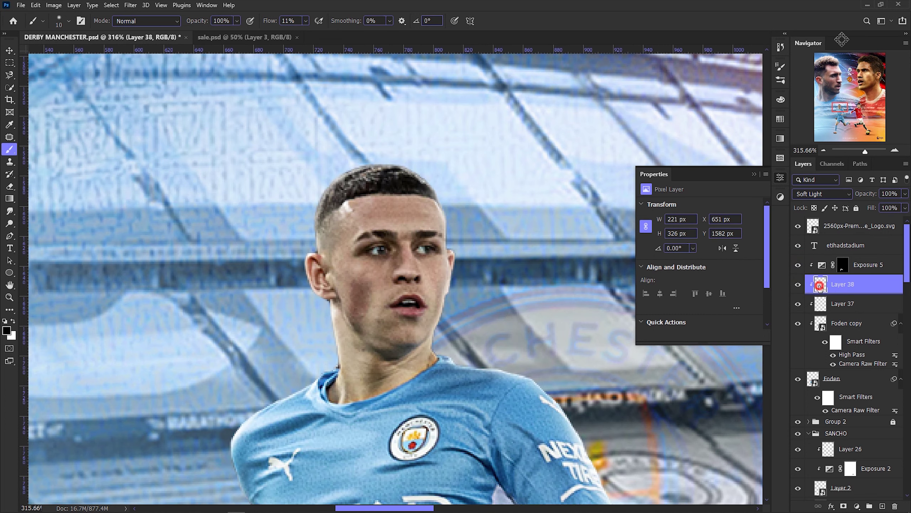
scroll(353, 303, "up", 1)
key("x")
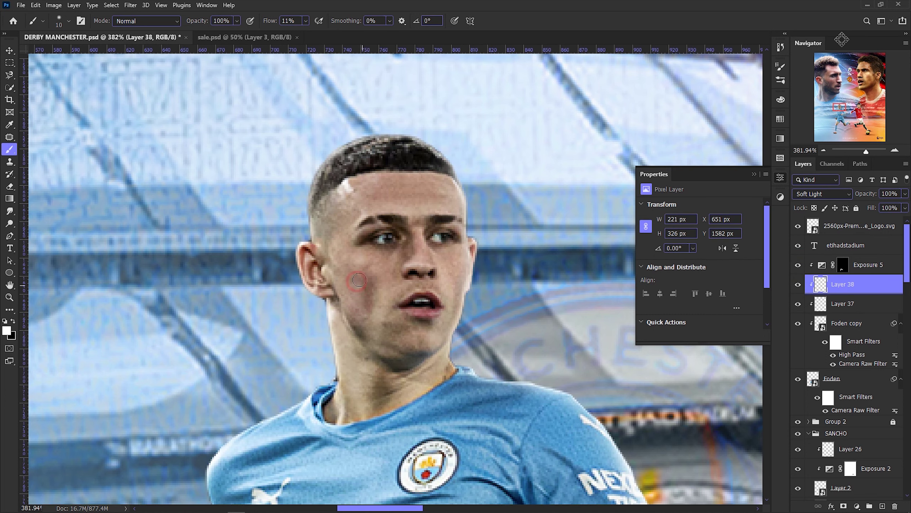
Dab light onto the player's thigh with a smaller brush.
scroll(360, 296, "down", 10)
scroll(373, 302, "up", 5)
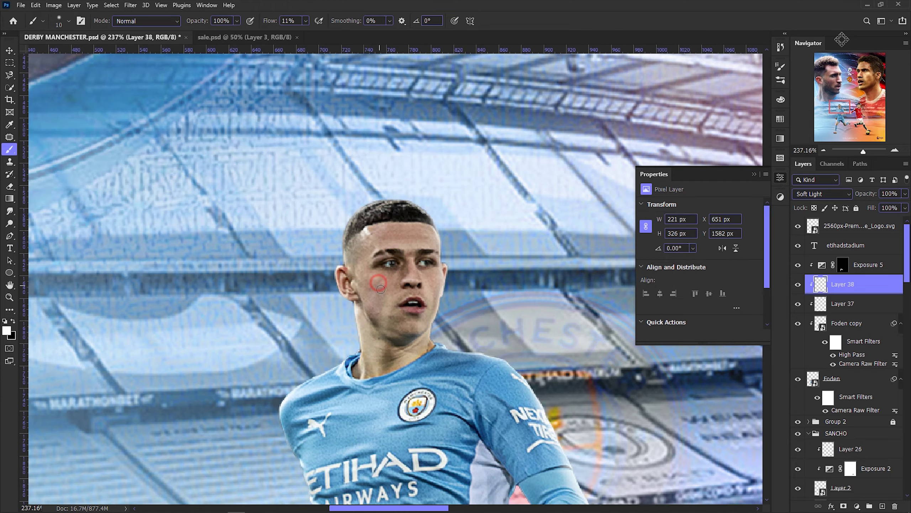
scroll(383, 306, "up", 7)
scroll(375, 352, "down", 4)
scroll(388, 323, "up", 2)
scroll(401, 299, "down", 2)
scroll(400, 258, "up", 2)
scroll(400, 257, "down", 5)
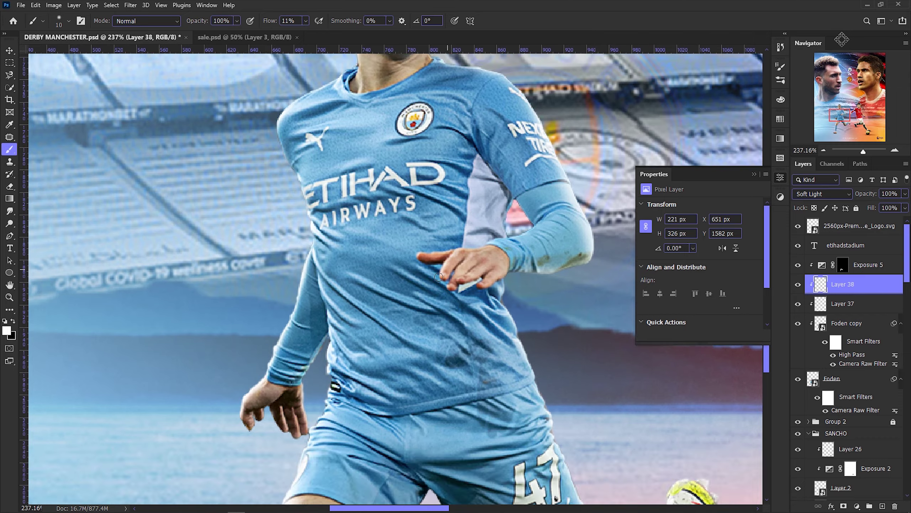
scroll(346, 356, "up", 2)
key("bracketleft")
left_click(319, 327)
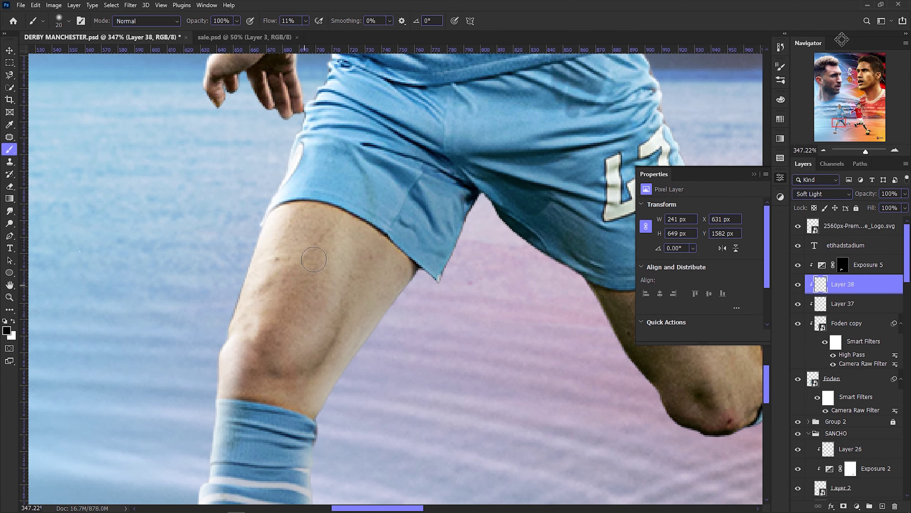
Shade the back of the leg near the knee.
scroll(358, 345, "down", 5)
scroll(360, 342, "up", 3)
scroll(360, 342, "up", 3)
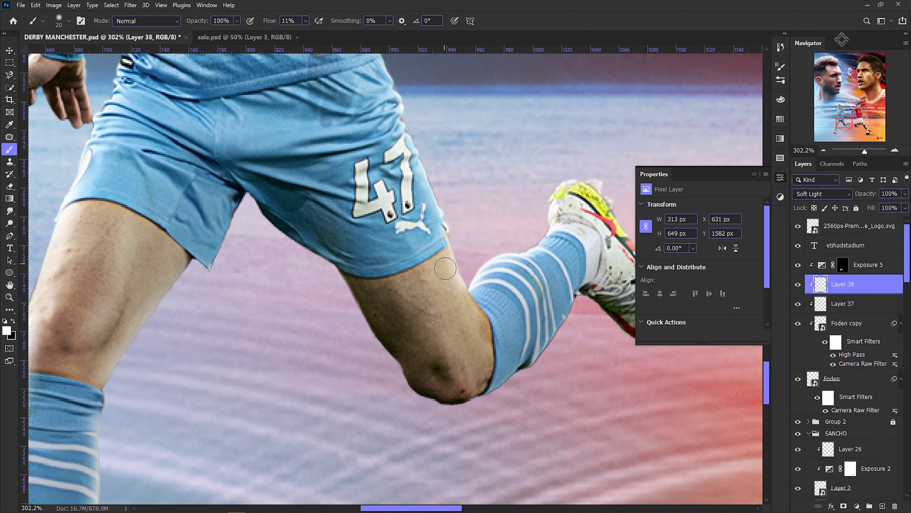
mouse_move(419, 295)
left_mouse_down()
mouse_move(466, 360)
mouse_move(461, 387)
left_mouse_up()
scroll(430, 381, "down", 4)
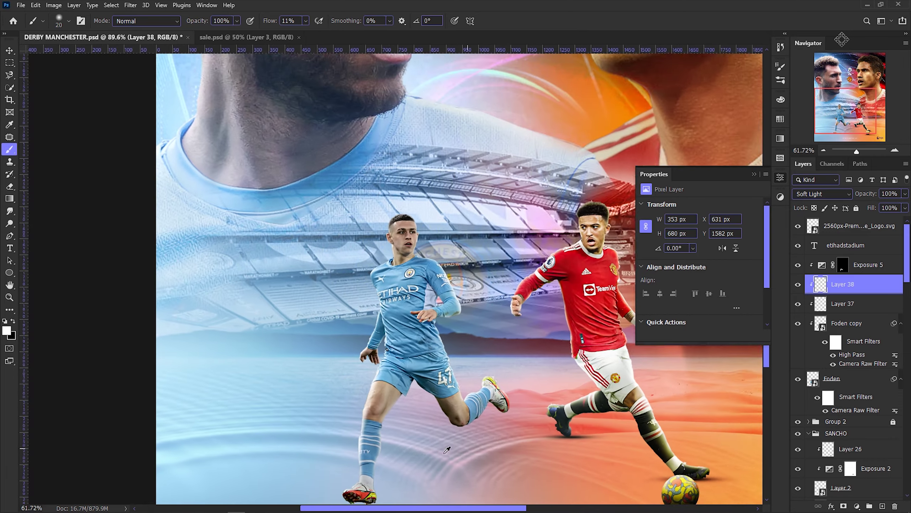
scroll(406, 383, "up", 2)
scroll(404, 372, "down", 3)
scroll(416, 363, "up", 5)
Darken the shin down along the sock with black.
key("x")
key("x")
key("x")
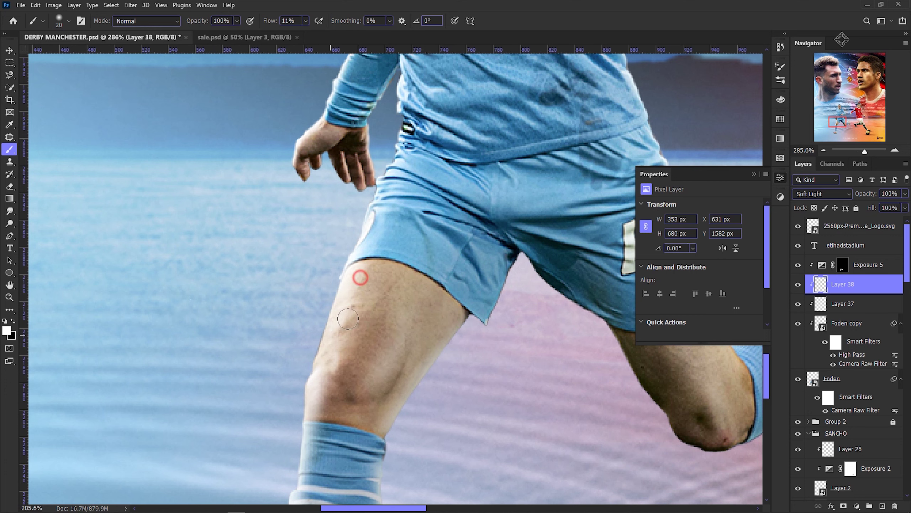
scroll(348, 318, "down", 4)
scroll(349, 309, "up", 4)
scroll(351, 294, "up", 1)
key("x")
mouse_move(342, 413)
left_mouse_down()
mouse_move(359, 271)
mouse_move(332, 444)
left_mouse_up()
scroll(332, 444, "down", 4)
scroll(495, 337, "up", 3)
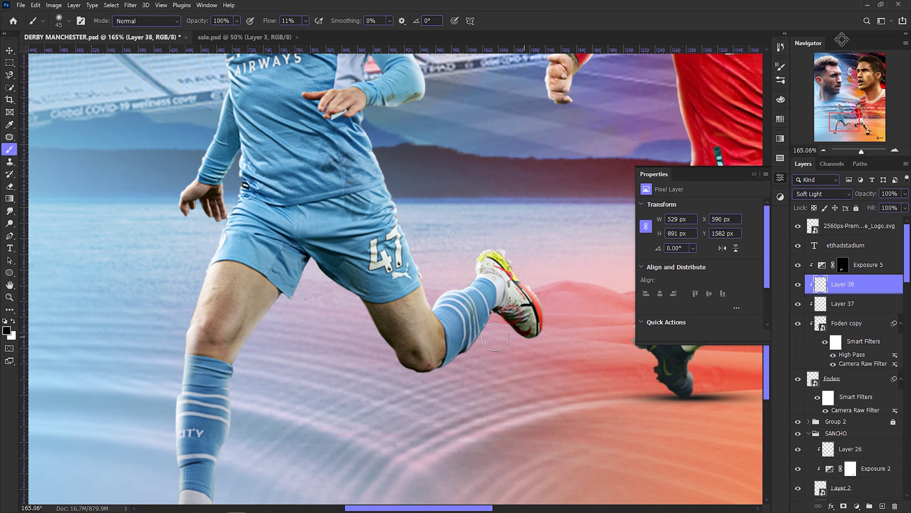
scroll(495, 337, "down", 2)
scroll(252, 215, "up", 3)
scroll(334, 161, "down", 5)
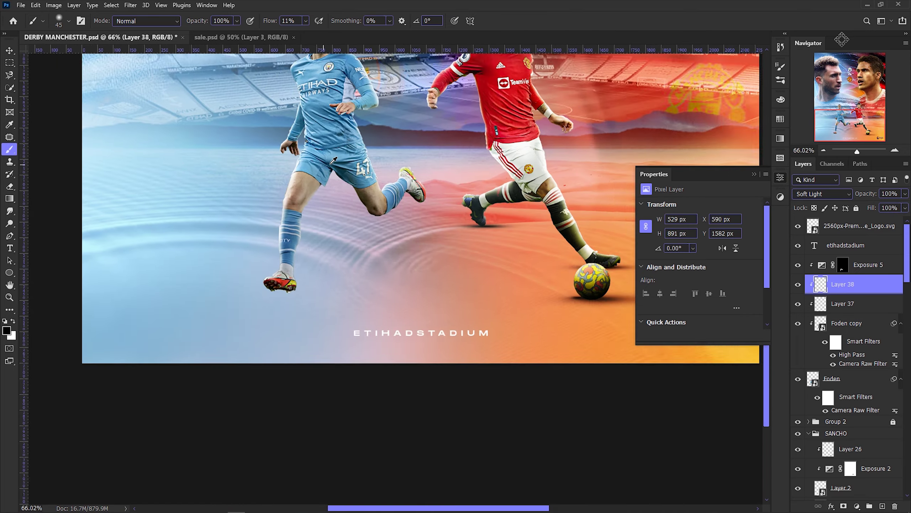
scroll(334, 160, "up", 3)
scroll(326, 214, "down", 2)
Return to Layer 38 after checking Layer 37, and add a new empty layer above it.
left_click(803, 304)
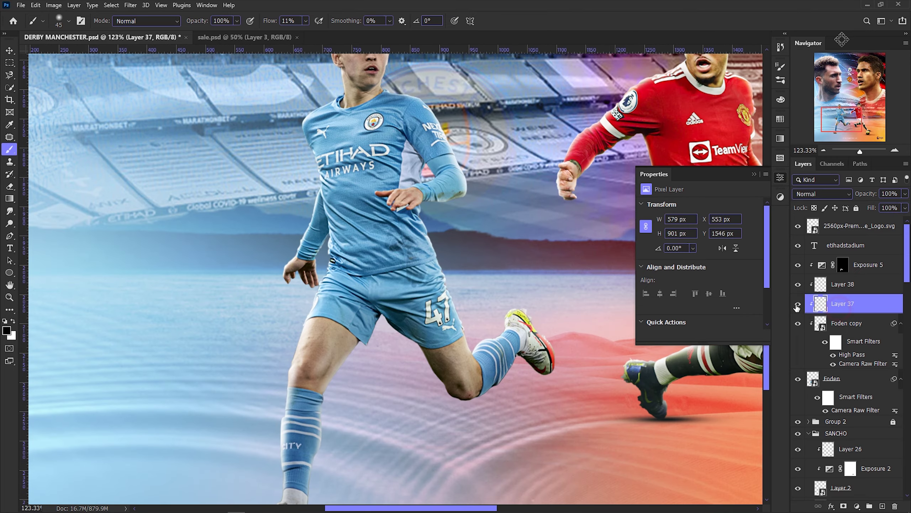
scroll(263, 301, "down", 3)
scroll(262, 301, "up", 4)
key("alt+bracketright")
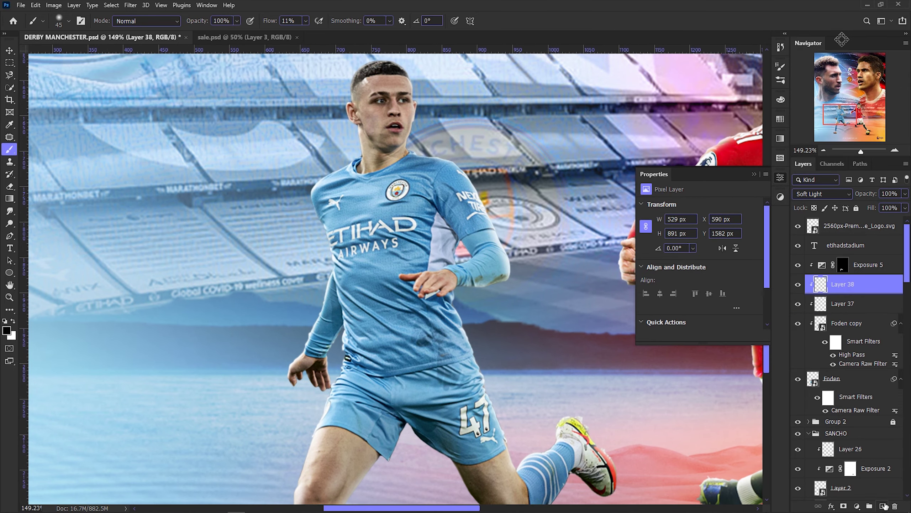
left_click(883, 506)
Set Layer 39 to Soft Light and paint faint white highlights across Foden's shirt.
left_click(821, 194)
left_click(812, 336)
left_click(306, 20)
scroll(403, 267, "up", 2)
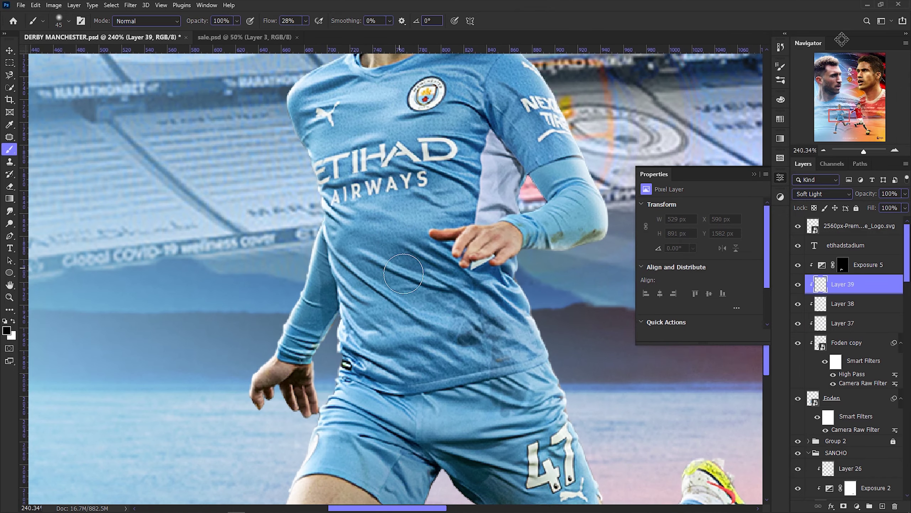
key("x")
scroll(404, 267, "up", 2)
left_click_drag(403, 266, 481, 296)
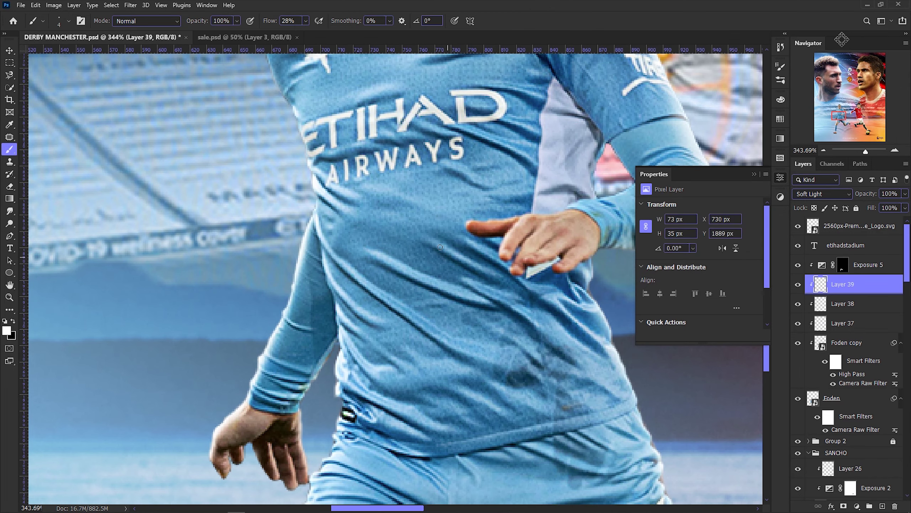
left_click_drag(359, 285, 386, 327)
Brighten the lower shirt folds and hip area with faint white strokes.
scroll(345, 378, "up", 1)
left_click_drag(399, 417, 596, 366)
left_click_drag(513, 345, 578, 362)
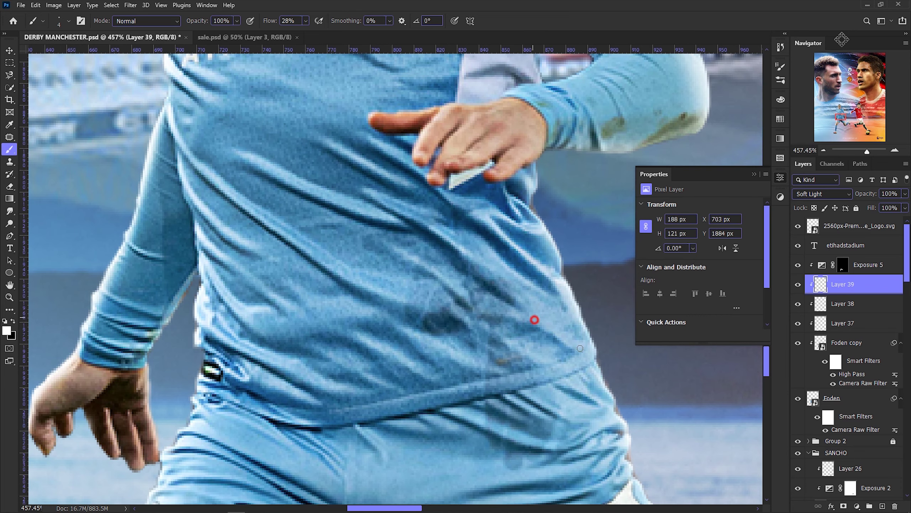
scroll(534, 319, "down", 1)
left_click_drag(526, 384, 326, 392)
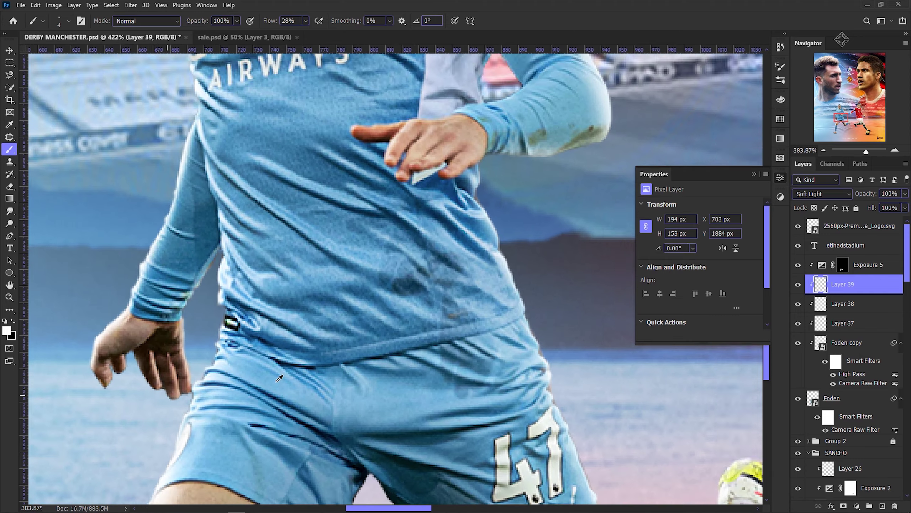
scroll(444, 394, "down", 2)
scroll(444, 395, "down", 1)
left_click_drag(467, 398, 215, 330)
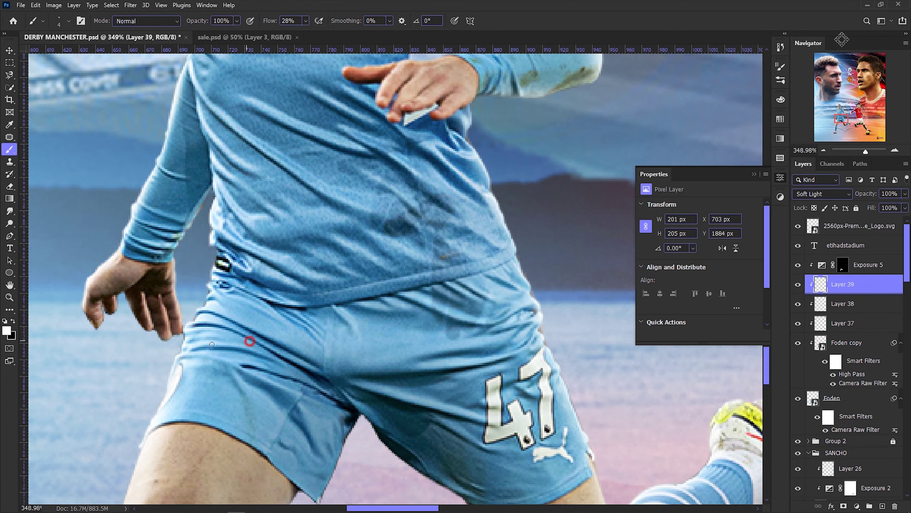
scroll(220, 333, "down", 2)
scroll(221, 333, "up", 2)
left_click_drag(282, 348, 244, 341)
Lighten Foden's sleeve along the cuff.
scroll(252, 341, "down", 2)
scroll(251, 324, "up", 1)
scroll(322, 245, "up", 2)
left_click_drag(322, 245, 337, 177)
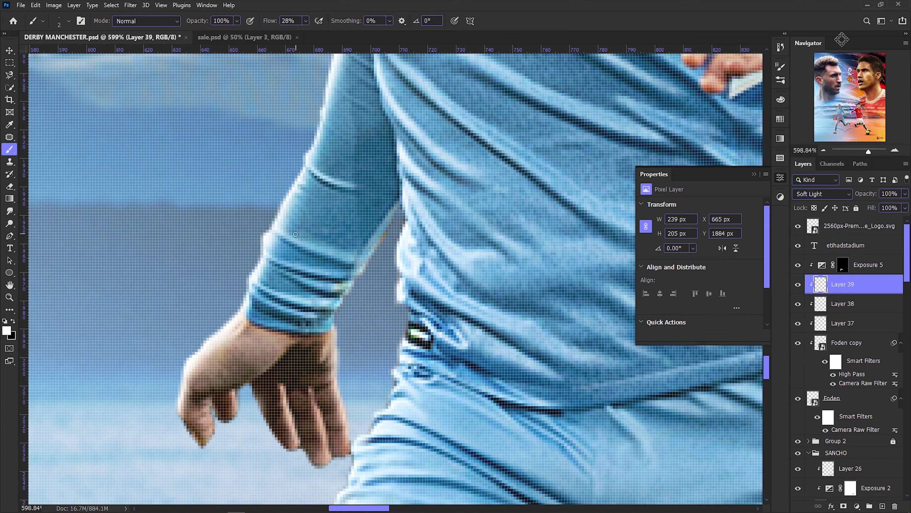
left_click_drag(293, 306, 336, 307)
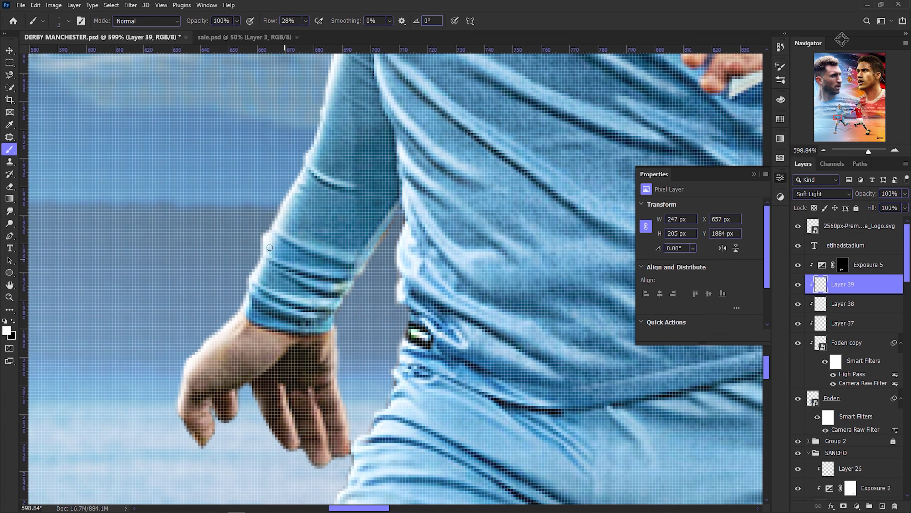
scroll(314, 184, "down", 1)
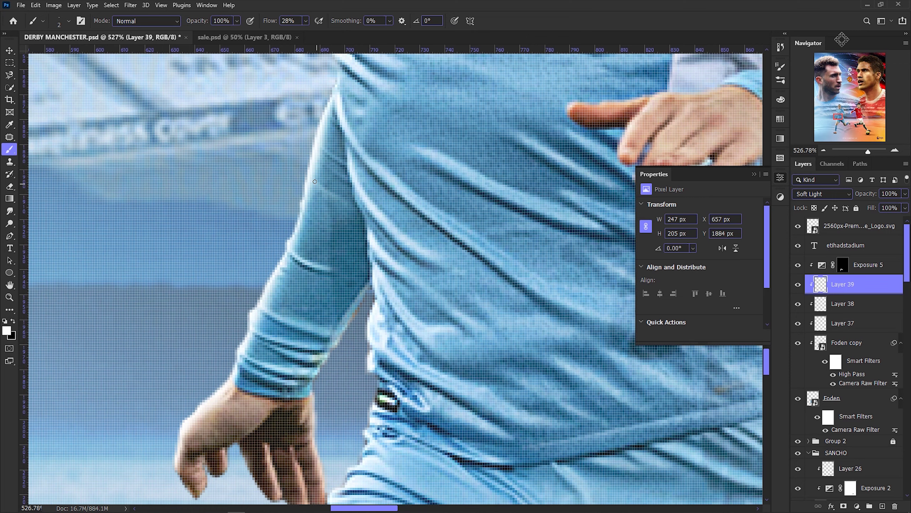
scroll(313, 138, "down", 3)
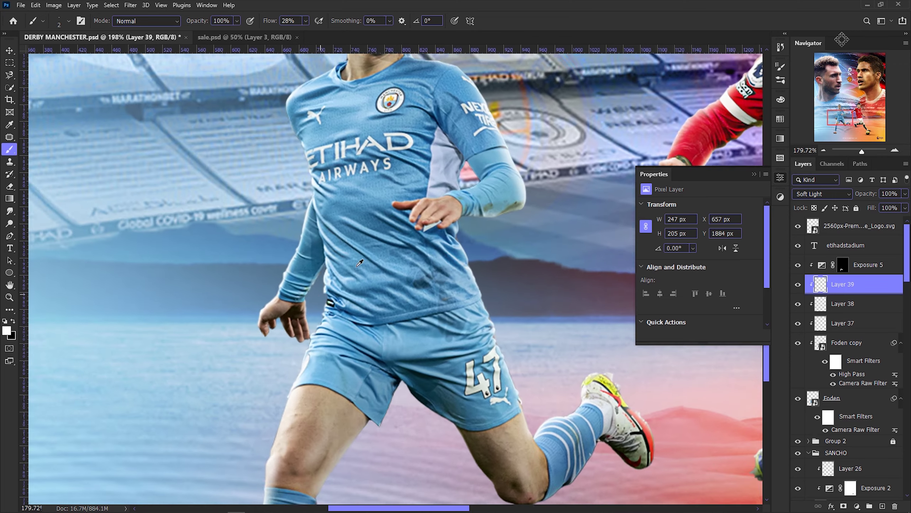
scroll(353, 269, "up", 2)
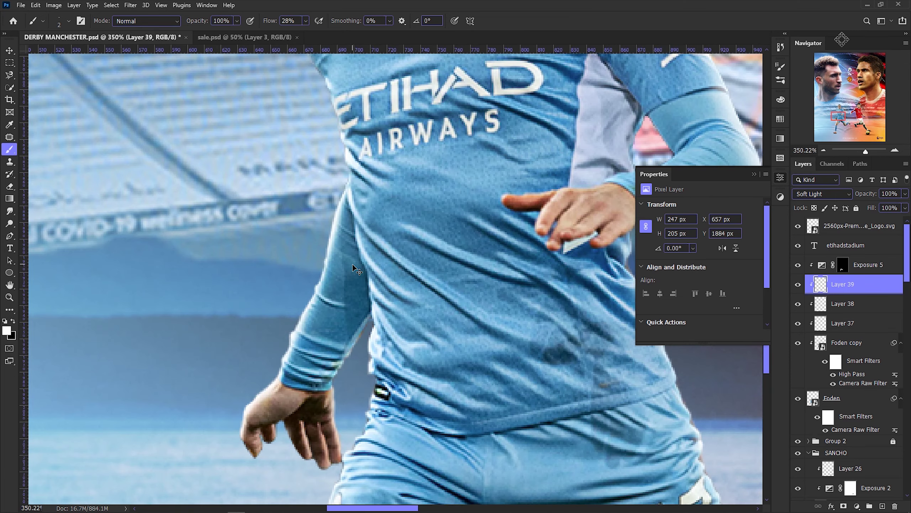
scroll(353, 268, "up", 2)
Raise brush flow to 31% and lighten the chest up to the neckline.
key("shift+3")
key("shift+1")
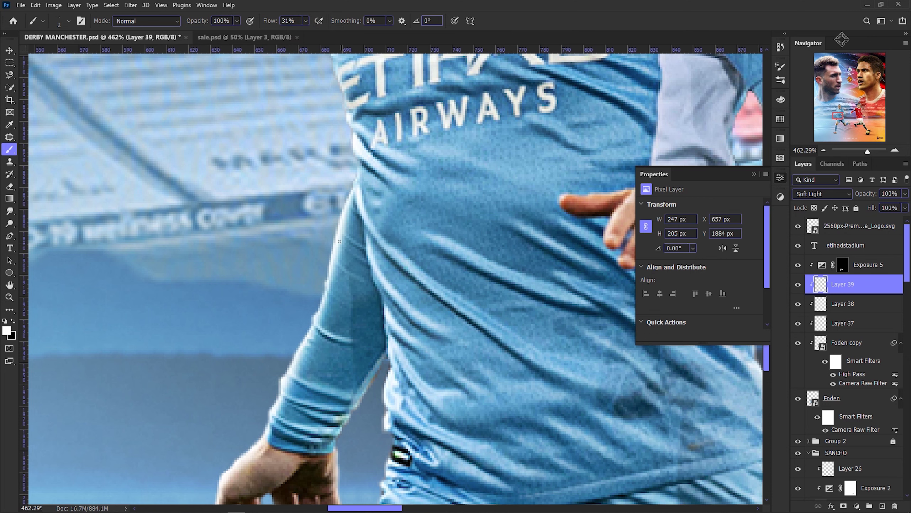
scroll(330, 273, "down", 5)
scroll(551, 246, "up", 4)
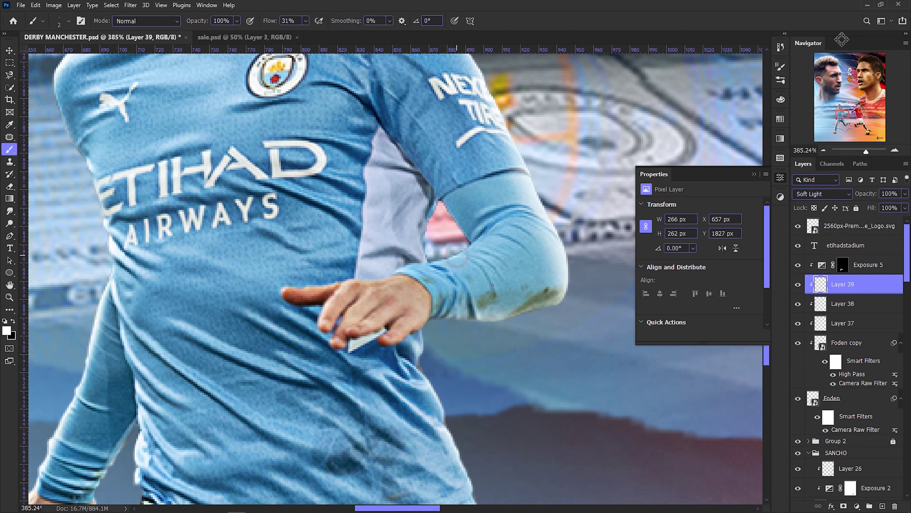
scroll(457, 256, "down", 4)
scroll(323, 161, "up", 4)
left_click_drag(353, 165, 395, 219)
scroll(352, 309, "down", 2)
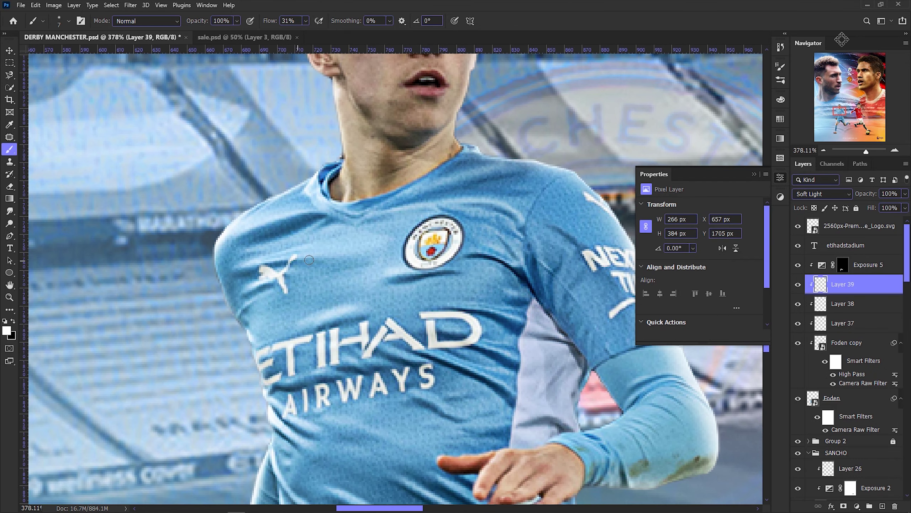
left_click_drag(345, 139, 340, 199)
scroll(341, 200, "down", 4)
scroll(304, 305, "up", 4)
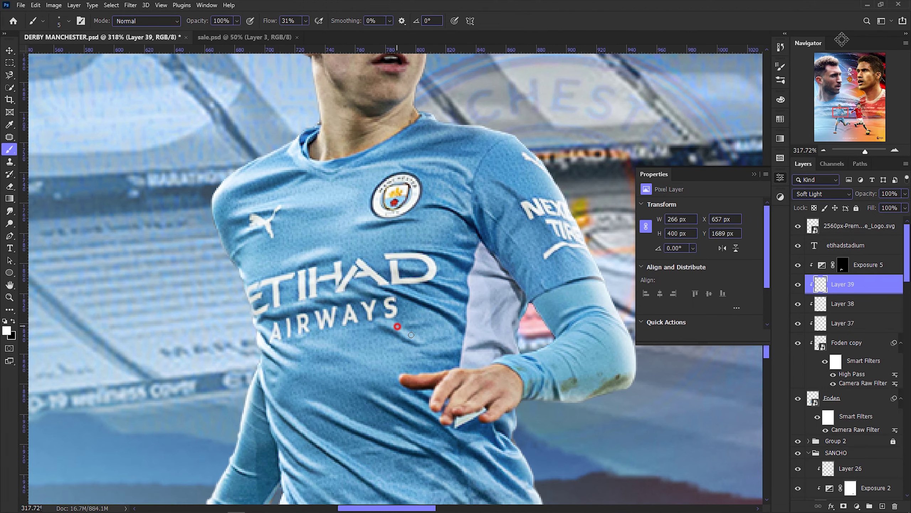
scroll(411, 335, "up", 1)
scroll(411, 335, "up", 1)
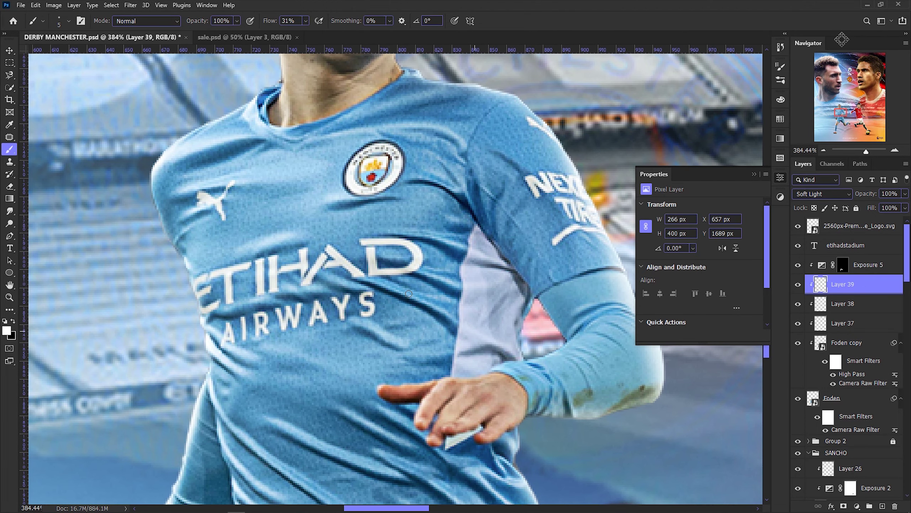
scroll(409, 294, "down", 1)
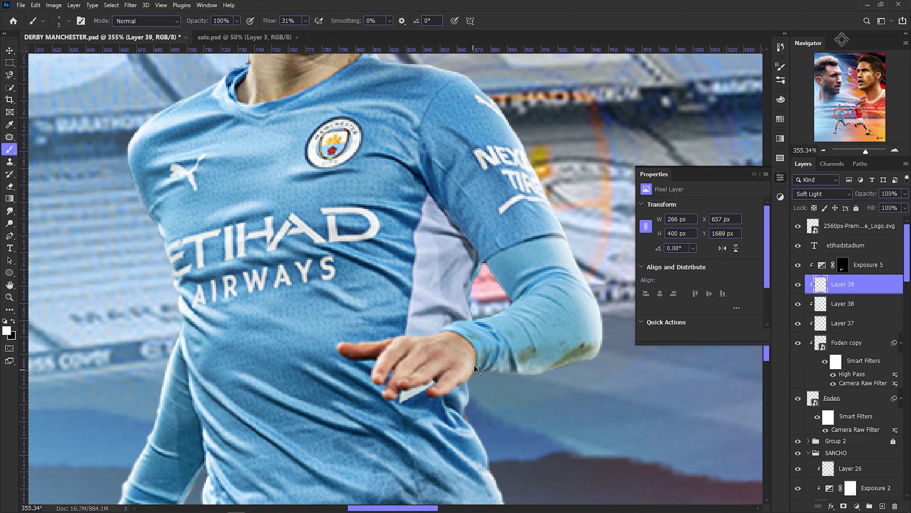
scroll(419, 377, "down", 1)
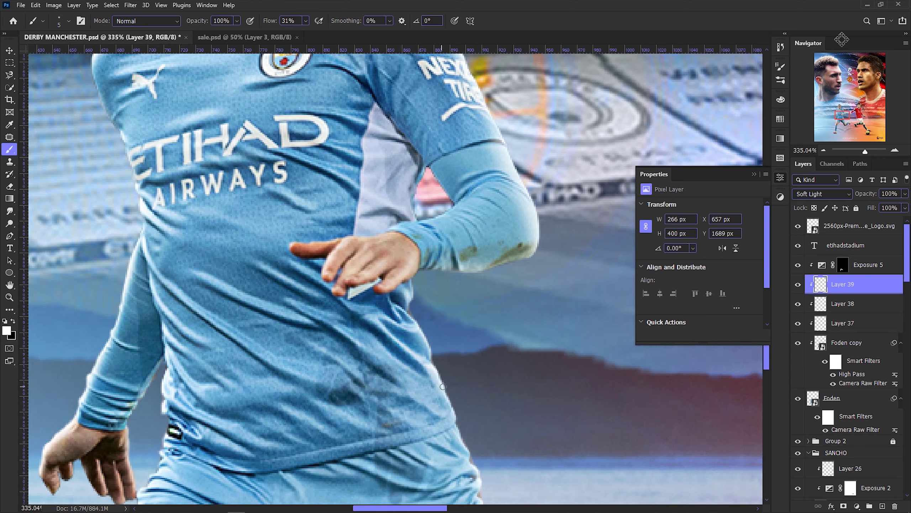
scroll(442, 386, "up", 1)
scroll(442, 386, "up", 2)
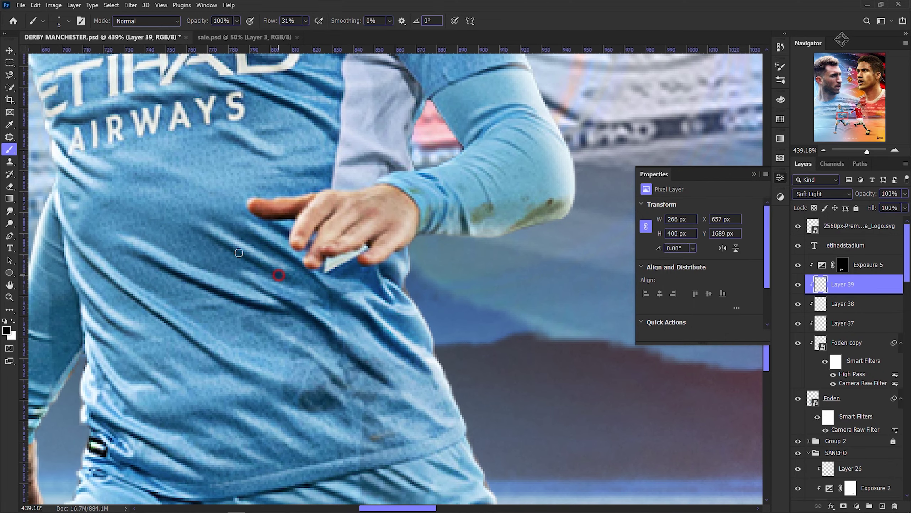
scroll(270, 261, "down", 1)
scroll(431, 388, "down", 5)
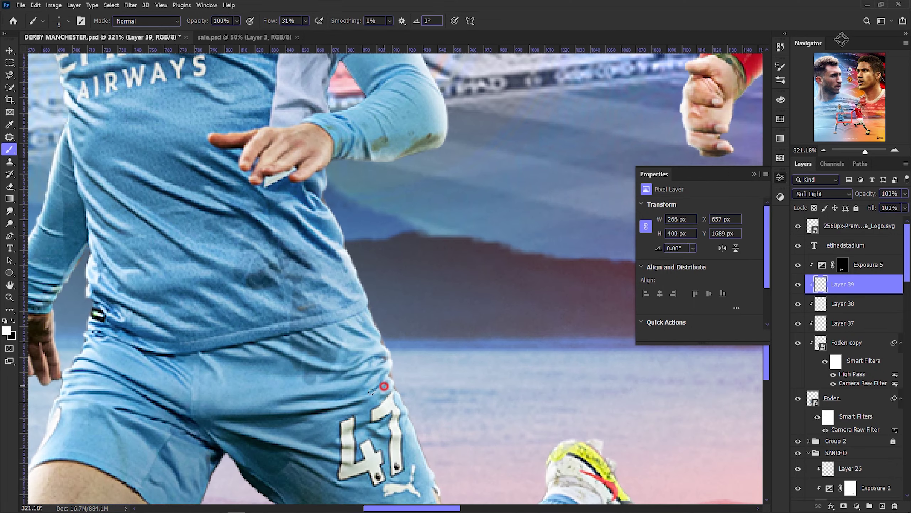
scroll(521, 316, "down", 1)
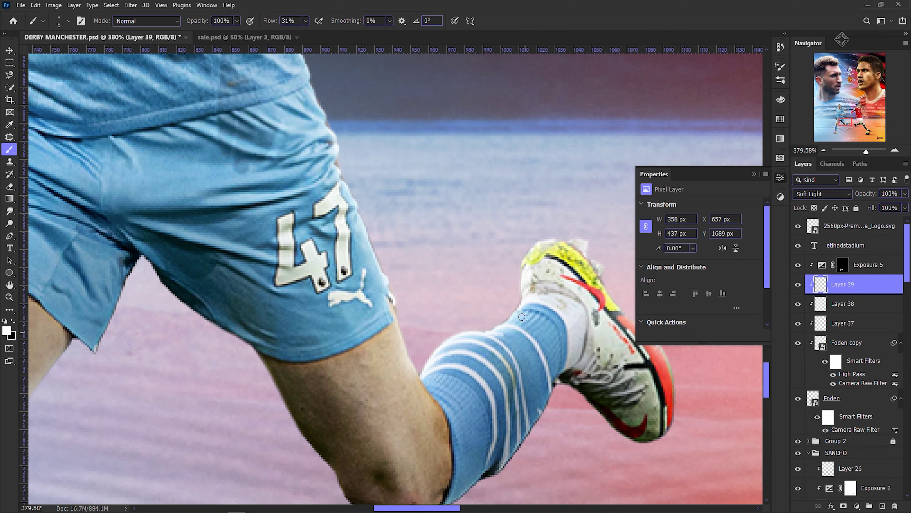
Switch to black and darken the fold on Foden's shorts.
scroll(461, 413, "down", 2)
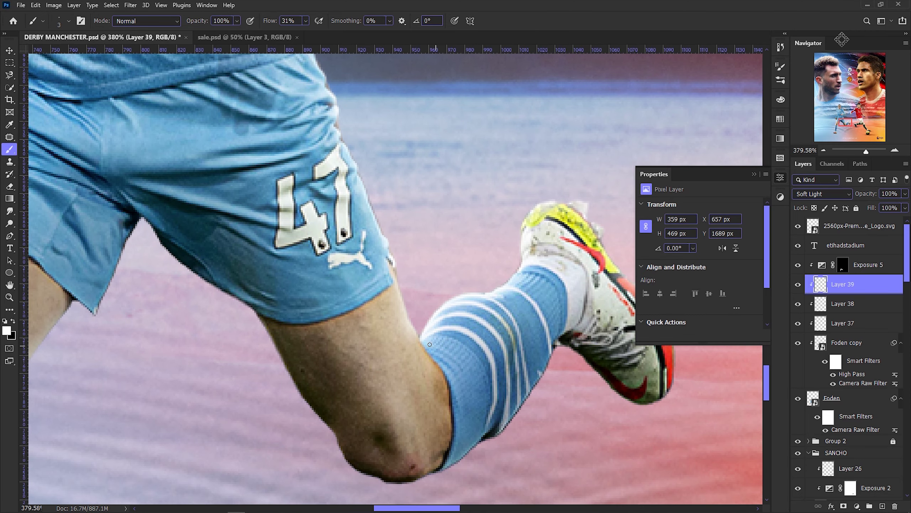
scroll(455, 358, "down", 3)
scroll(455, 358, "up", 1)
scroll(467, 341, "down", 4)
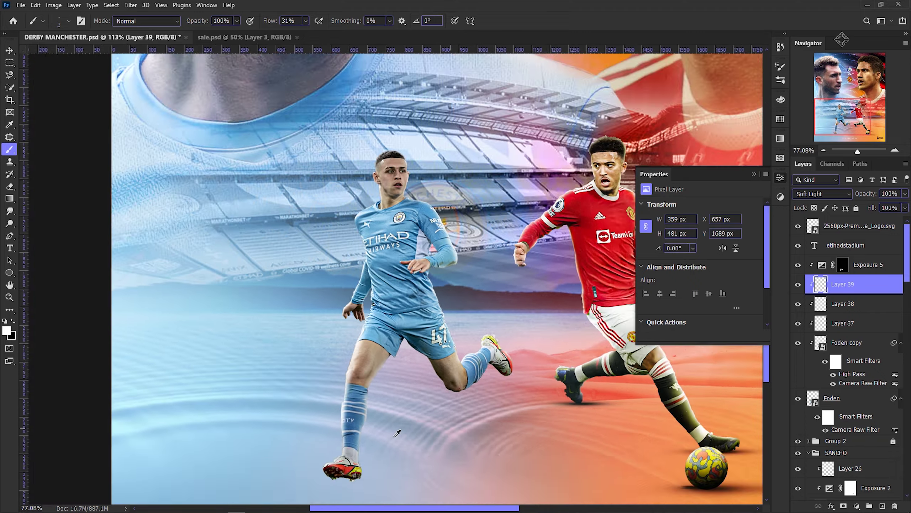
scroll(488, 308, "up", 8)
scroll(495, 305, "down", 4)
scroll(452, 312, "down", 2)
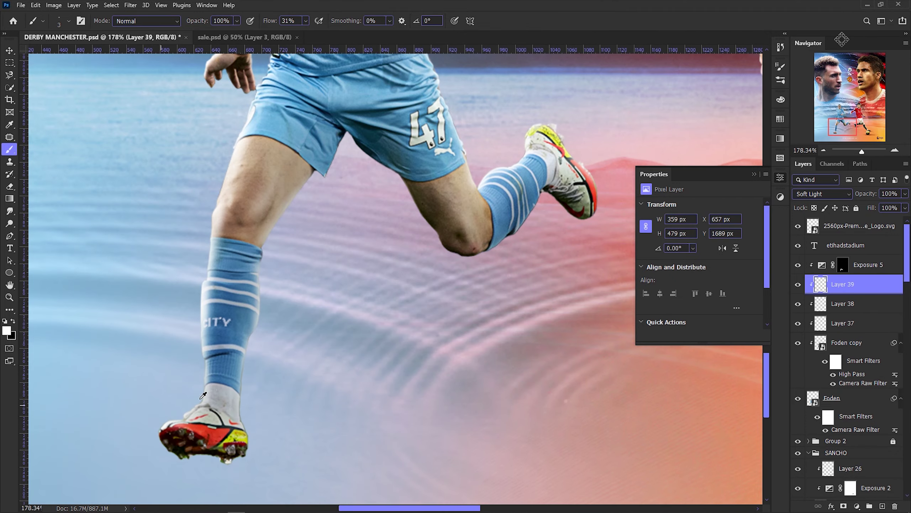
scroll(423, 320, "up", 3)
scroll(409, 323, "up", 2)
scroll(402, 269, "up", 2)
key("x")
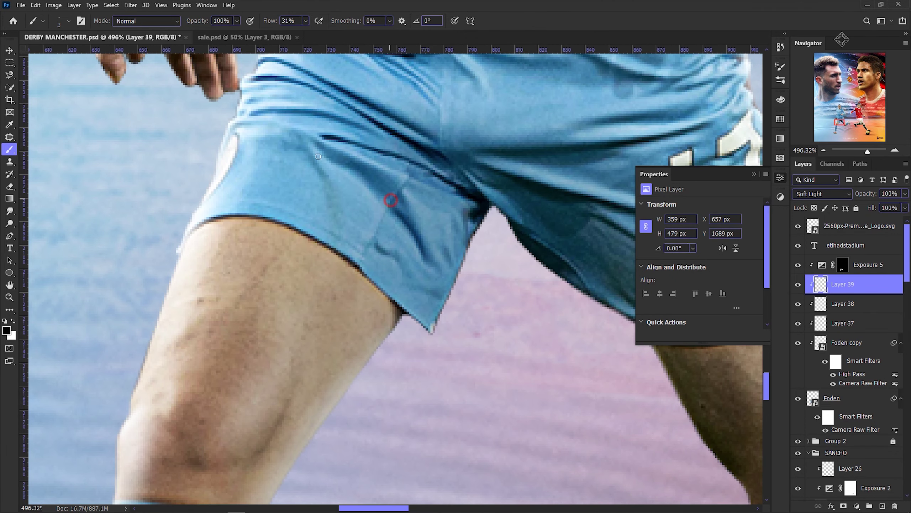
scroll(368, 184, "down", 4)
scroll(318, 210, "up", 4)
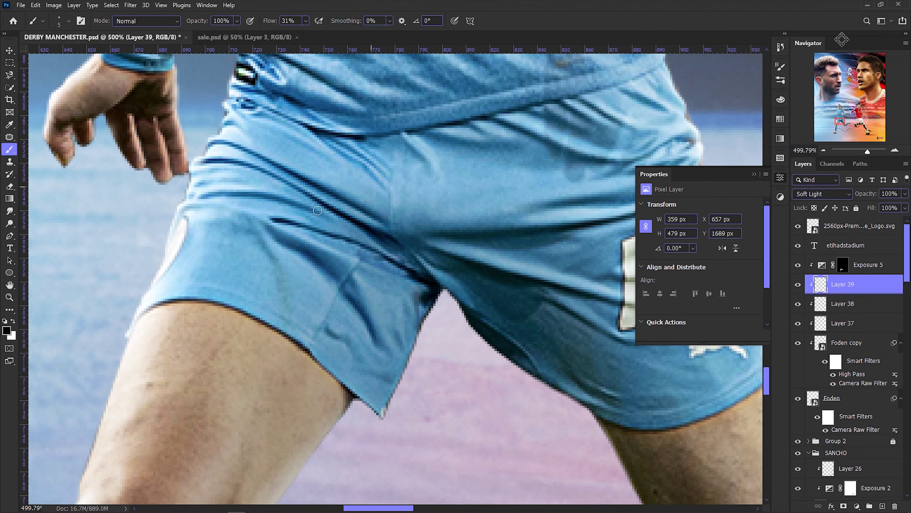
left_click_drag(285, 305, 266, 228)
Toggle Layer 39's visibility to compare the poster with and without it.
scroll(318, 255, "up", 3)
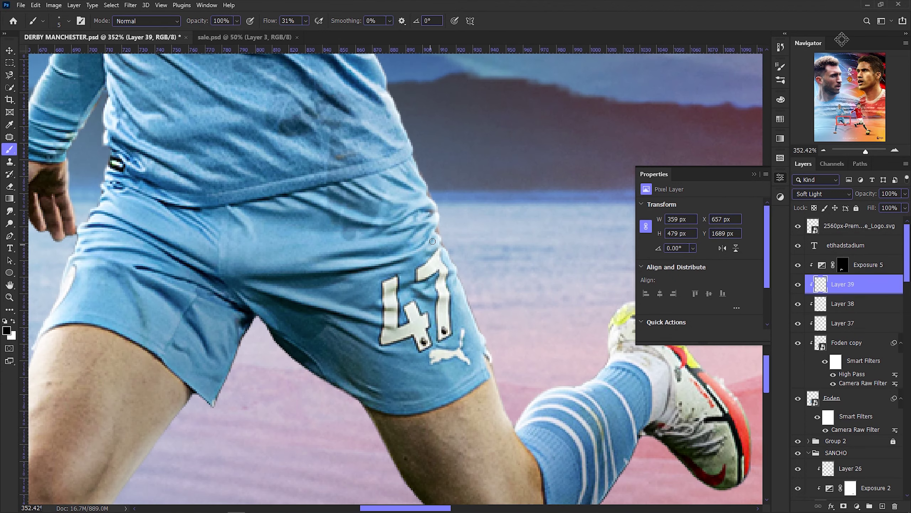
scroll(318, 254, "down", 2)
scroll(318, 254, "up", 2)
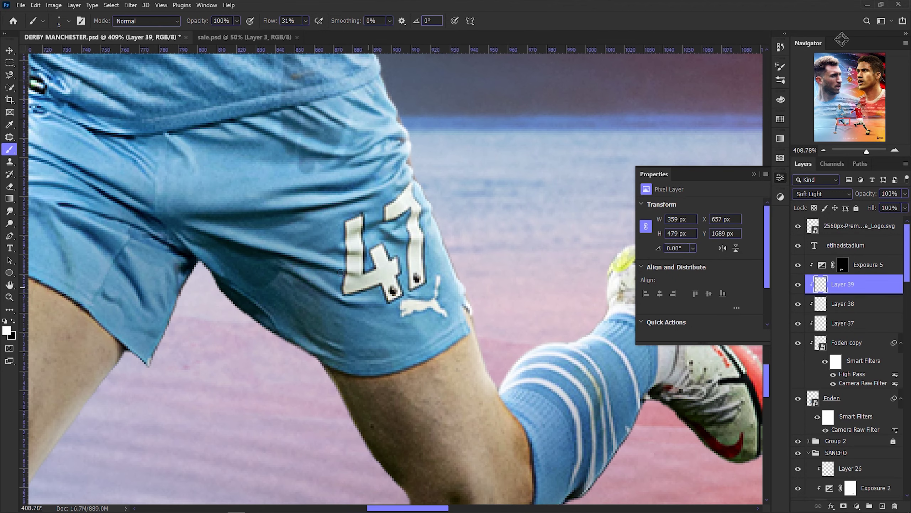
scroll(412, 285, "down", 3)
scroll(243, 306, "up", 1)
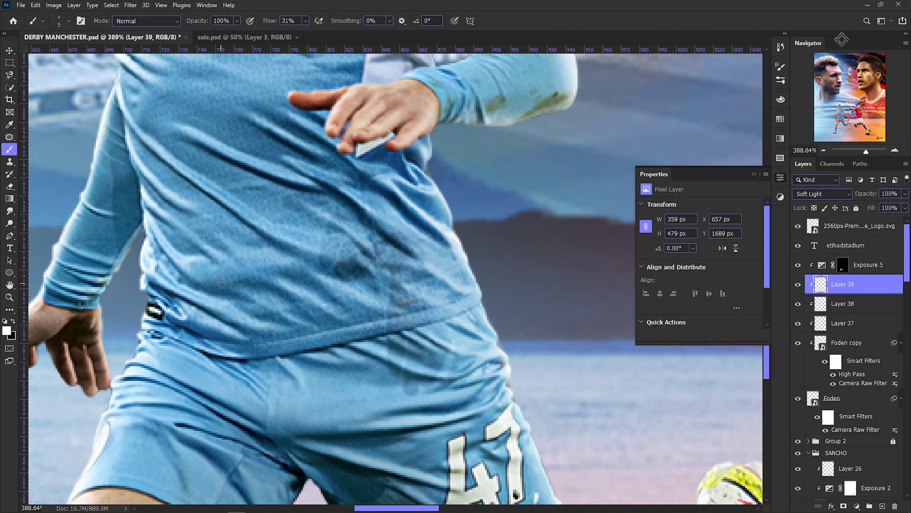
scroll(244, 306, "up", 2)
scroll(262, 363, "down", 5)
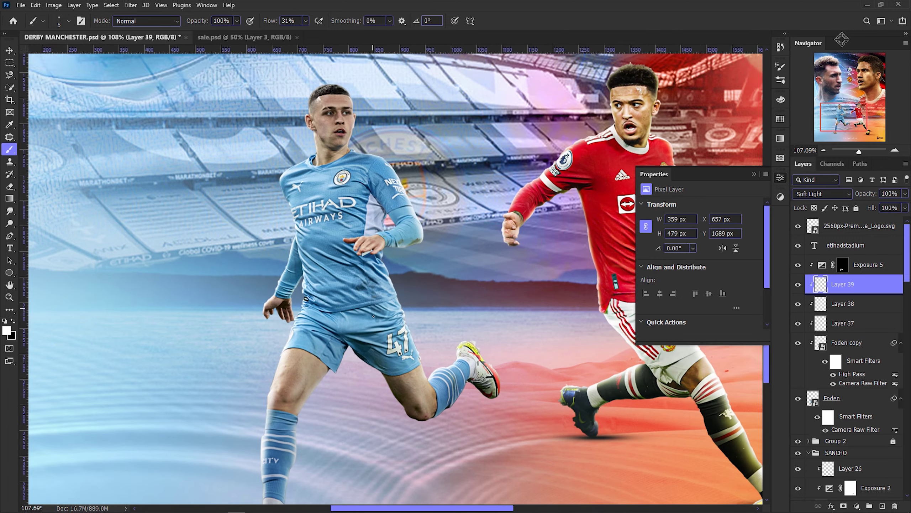
left_click(798, 284)
left_click(798, 284)
scroll(517, 294, "down", 3)
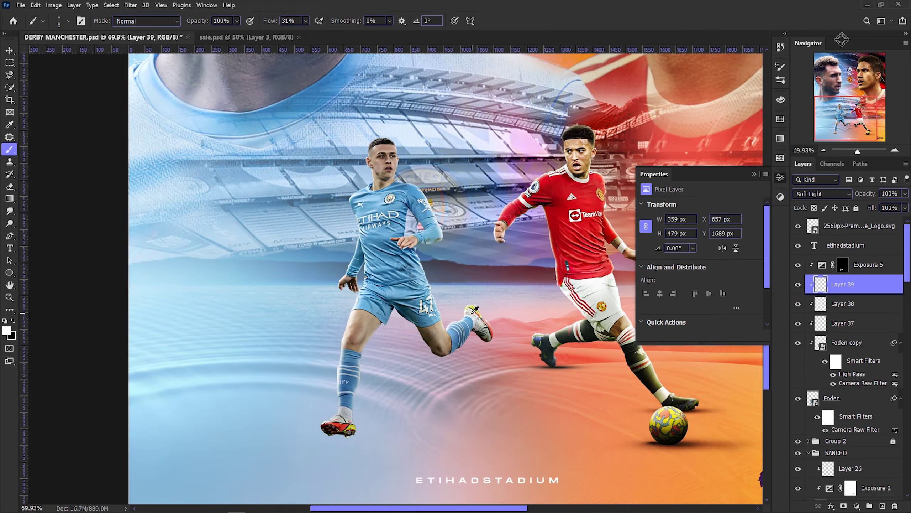
Add Layer 40 in Linear Dodge (Add), sample light blue, and set brush flow to 16%.
key("ctrl+shift+alt+n")
left_click(181, 96, "alt")
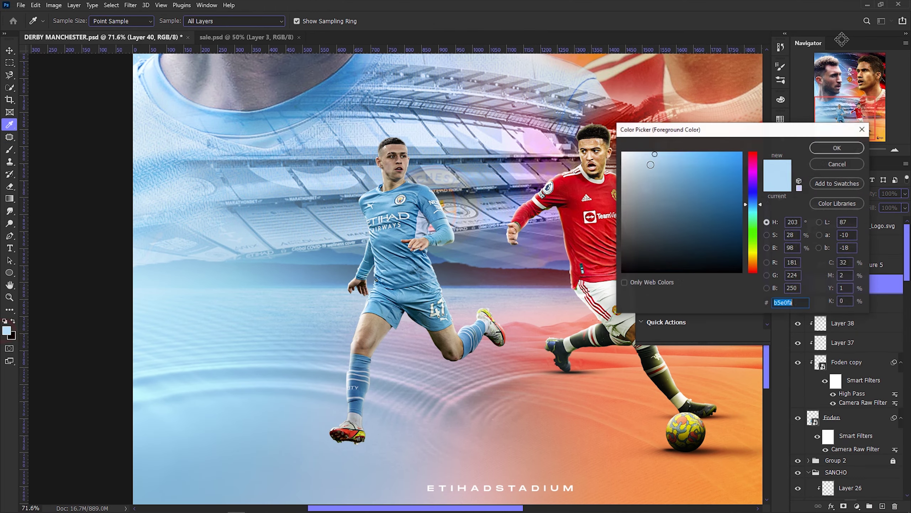
left_click(821, 193)
left_click(822, 298)
type("16")
key("Return")
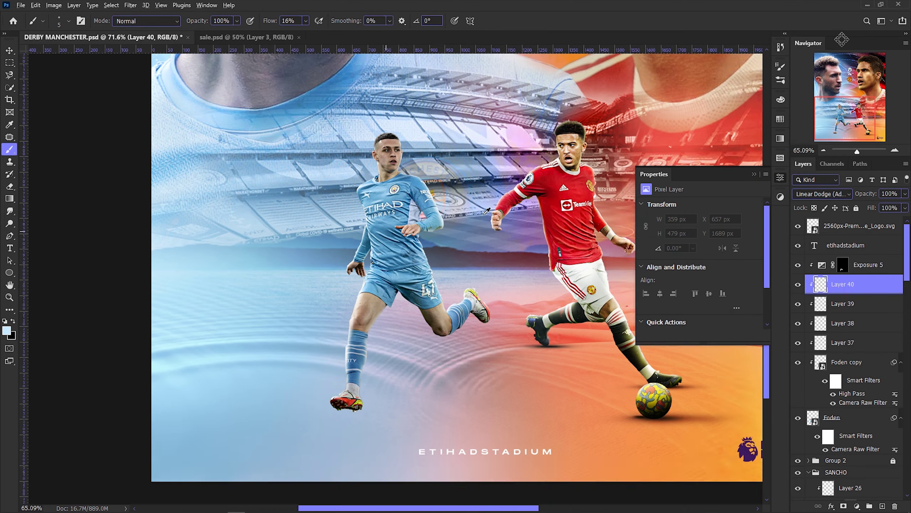
Paint light-blue rim glow along Foden's head, shoulder, arm and thigh.
scroll(369, 163, "up", 7)
left_click_drag(368, 140, 371, 207)
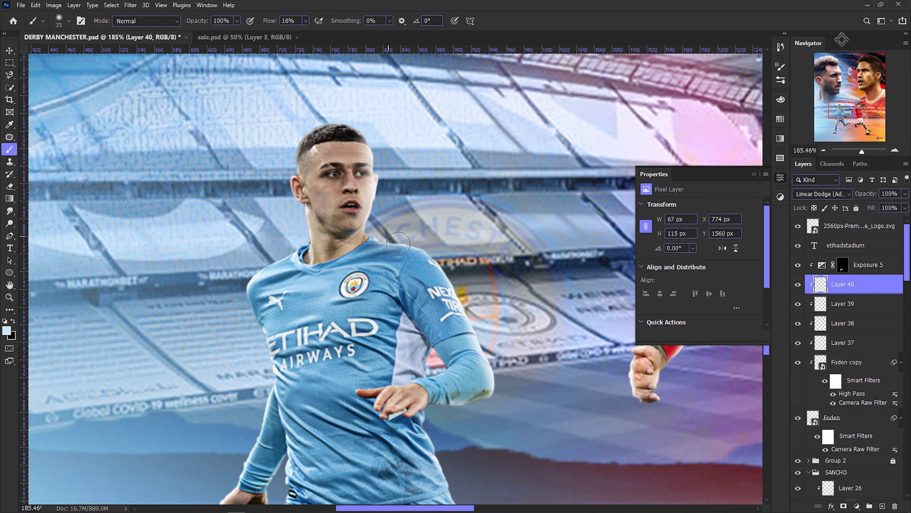
left_click_drag(424, 416, 423, 429)
scroll(438, 347, "up", 4)
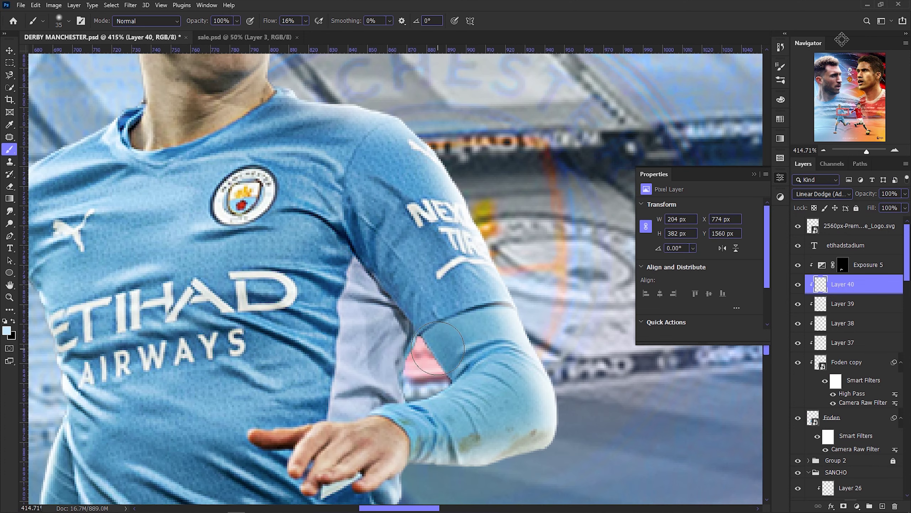
scroll(415, 339, "down", 5)
scroll(406, 359, "down", 1)
scroll(413, 410, "down", 1)
mouse_move(400, 372)
left_mouse_down()
mouse_move(413, 409)
mouse_move(466, 445)
left_mouse_up()
Extend the rim glow down Foden's leg, then shrink the brush for finer edges.
scroll(451, 396, "up", 4)
scroll(484, 436, "down", 2)
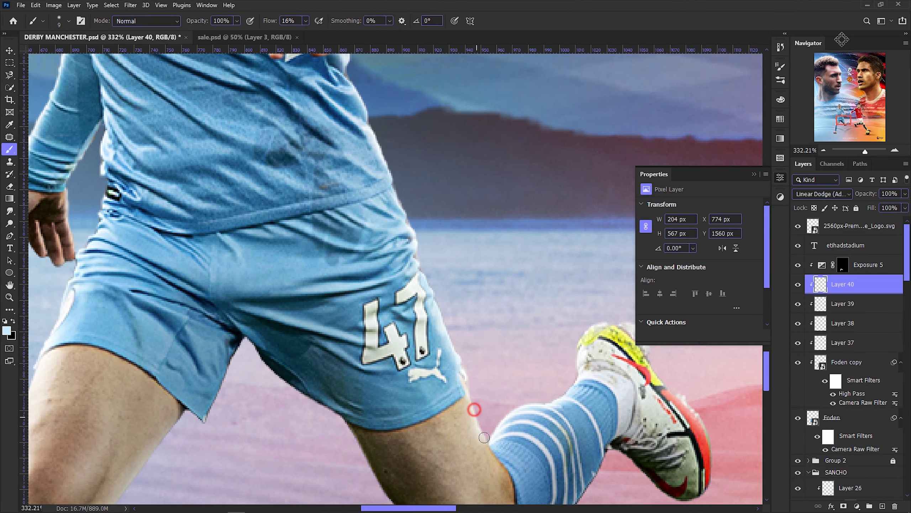
scroll(569, 386, "down", 2)
scroll(569, 386, "down", 2)
scroll(466, 323, "down", 2)
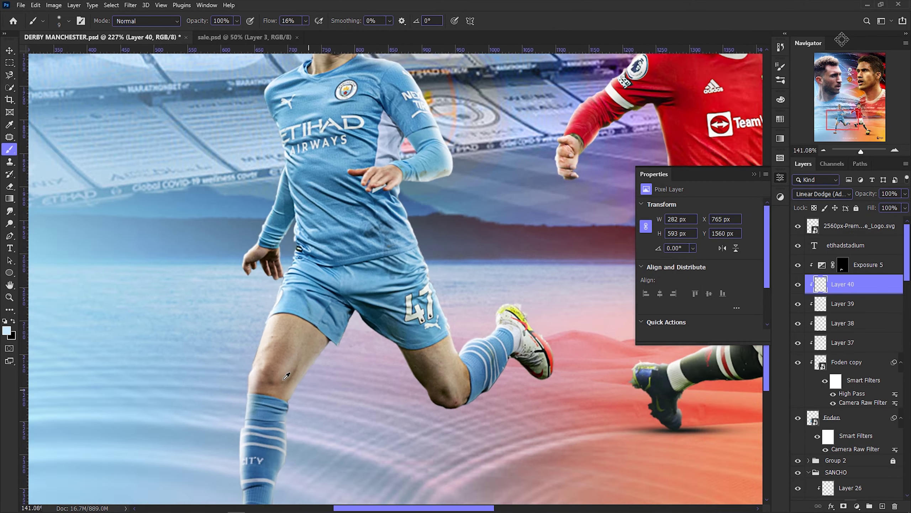
scroll(360, 244, "up", 3)
left_click_drag(360, 243, 315, 304)
scroll(326, 299, "down", 3)
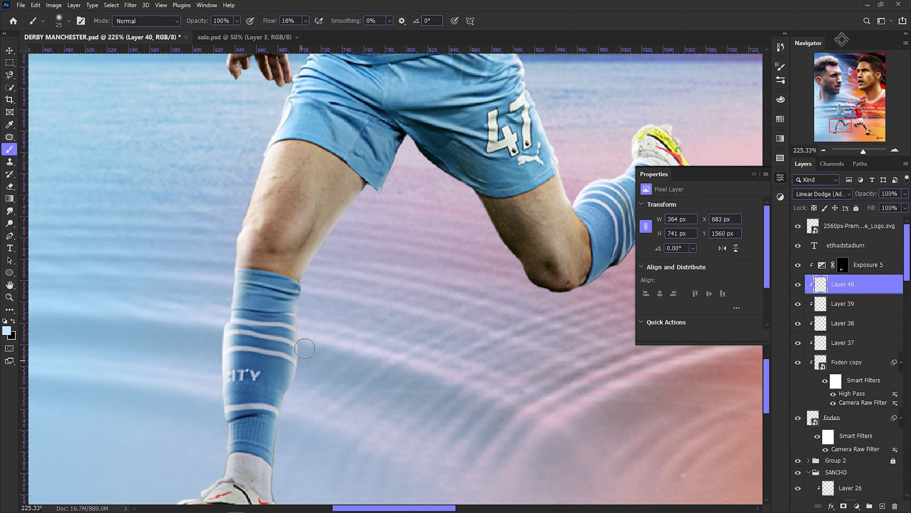
left_click_drag(287, 376, 289, 469)
scroll(248, 276, "down", 2)
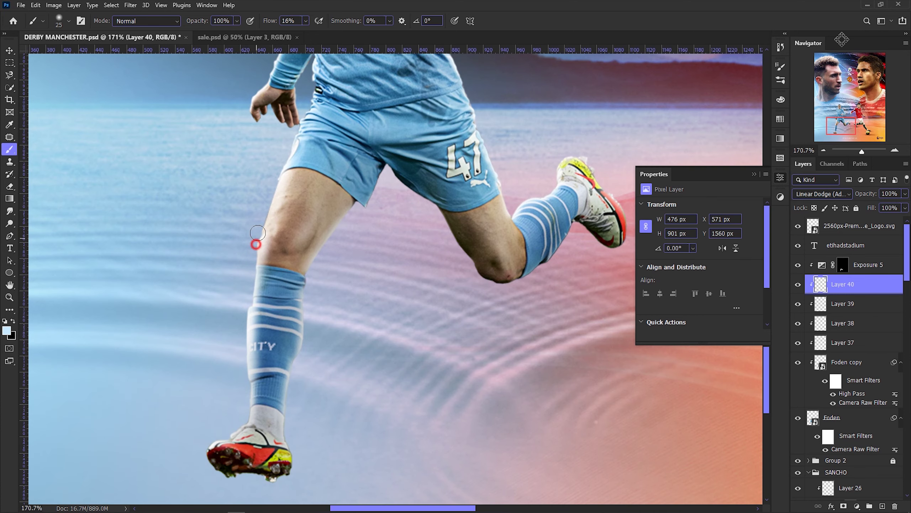
scroll(258, 233, "up", 2)
scroll(305, 201, "up", 3)
key("bracketleft")
key("bracketleft")
key("bracketleft")
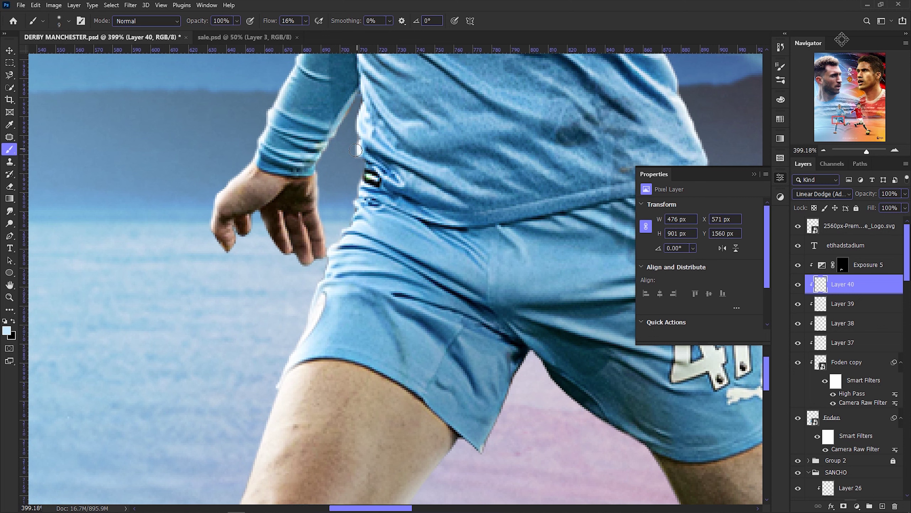
Create a new empty layer and place it beneath Foden's layer.
scroll(205, 235, "up", 2)
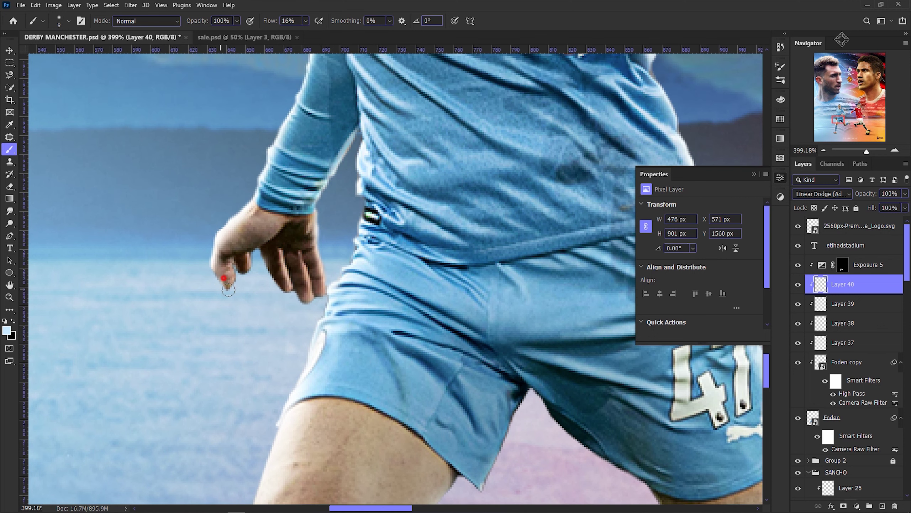
scroll(215, 233, "up", 2)
scroll(233, 180, "up", 1)
scroll(252, 126, "up", 2)
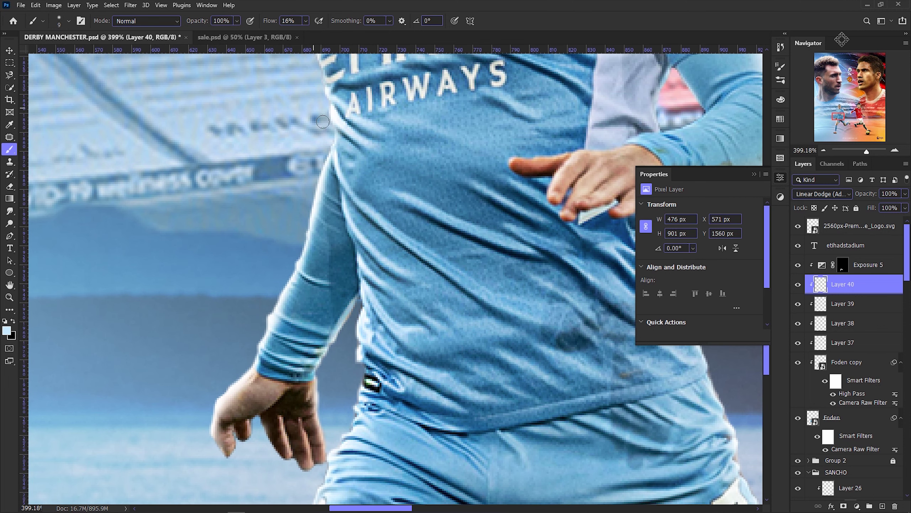
scroll(272, 69, "up", 1)
scroll(272, 90, "up", 3)
scroll(280, 136, "up", 1)
scroll(323, 126, "up", 1)
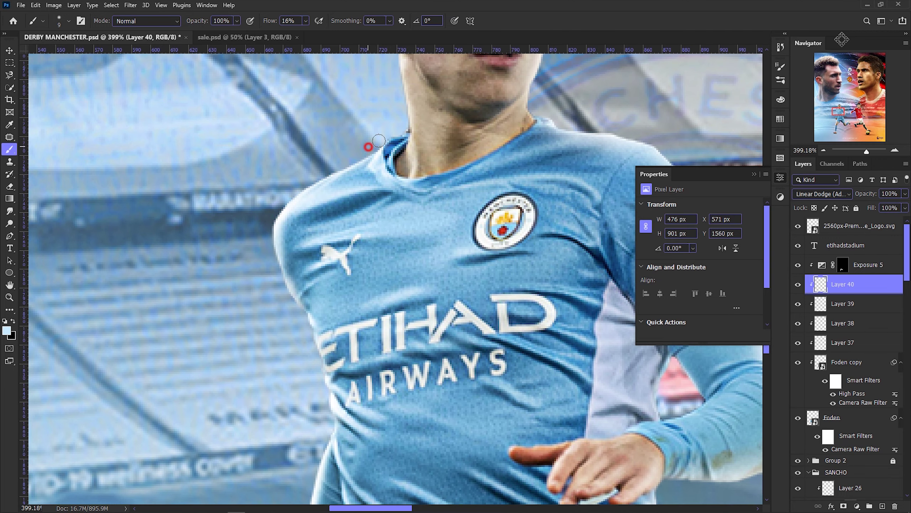
scroll(388, 119, "up", 1)
scroll(398, 111, "up", 1)
scroll(394, 162, "up", 1)
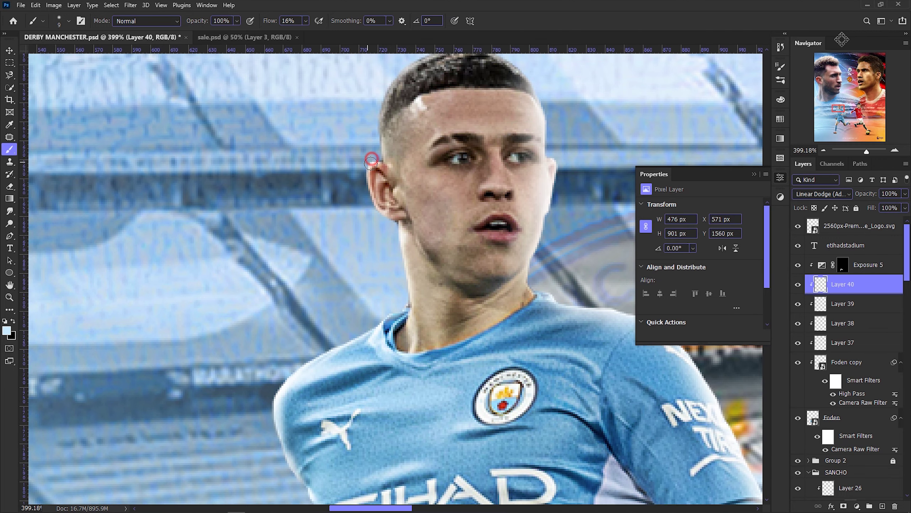
scroll(375, 145, "up", 1)
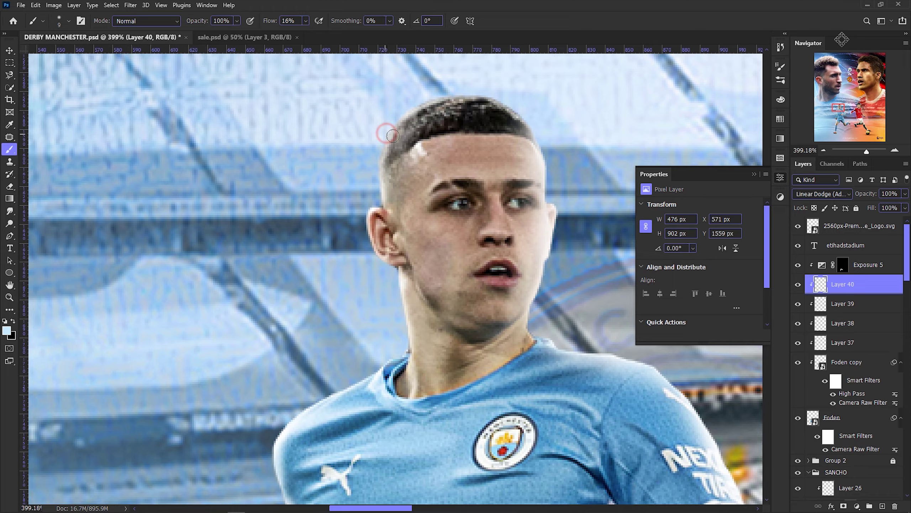
scroll(387, 134, "down", 3)
scroll(412, 197, "down", 3)
scroll(441, 270, "down", 1)
scroll(467, 328, "down", 1)
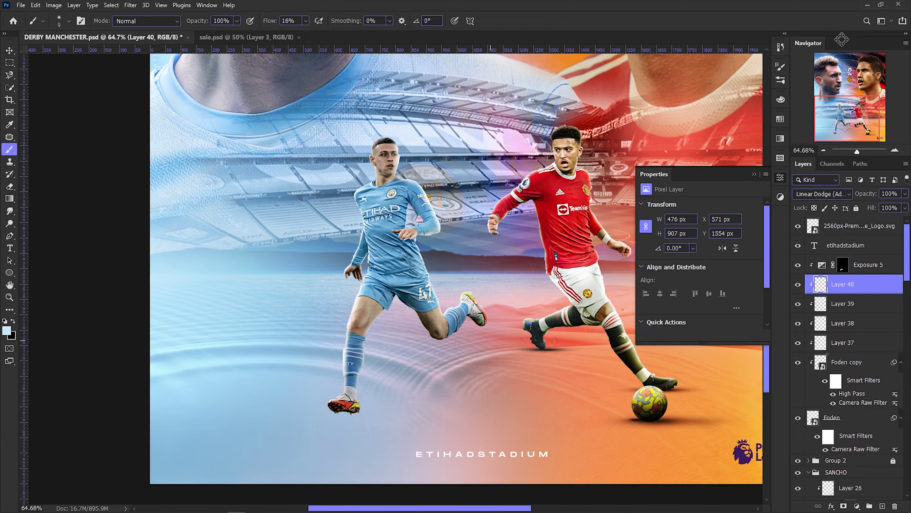
left_click(832, 417)
left_click(882, 505, "ctrl")
scroll(252, 215, "up", 3)
Paint a black dot and squash it into a thin shadow streak under Foden's front boot.
scroll(225, 214, "down", 1)
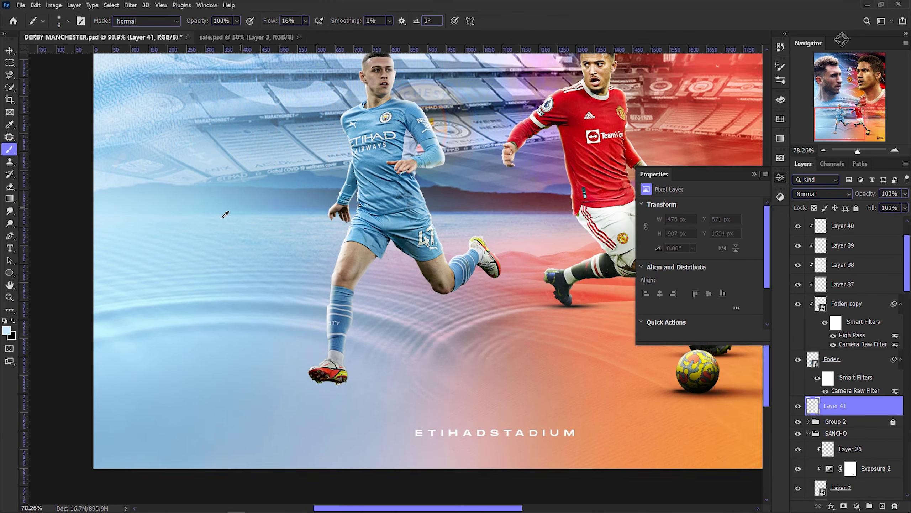
scroll(225, 214, "up", 1)
key("x")
left_click(236, 237)
key("ctrl+t")
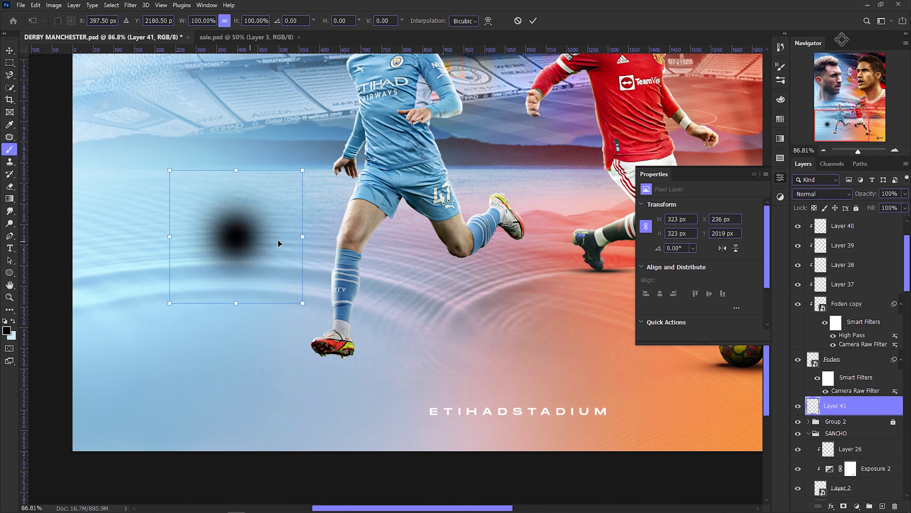
left_click_drag(235, 170, 235, 292)
mouse_move(322, 294)
left_mouse_down()
mouse_move(353, 296)
mouse_move(330, 284)
mouse_move(339, 354)
left_mouse_up()
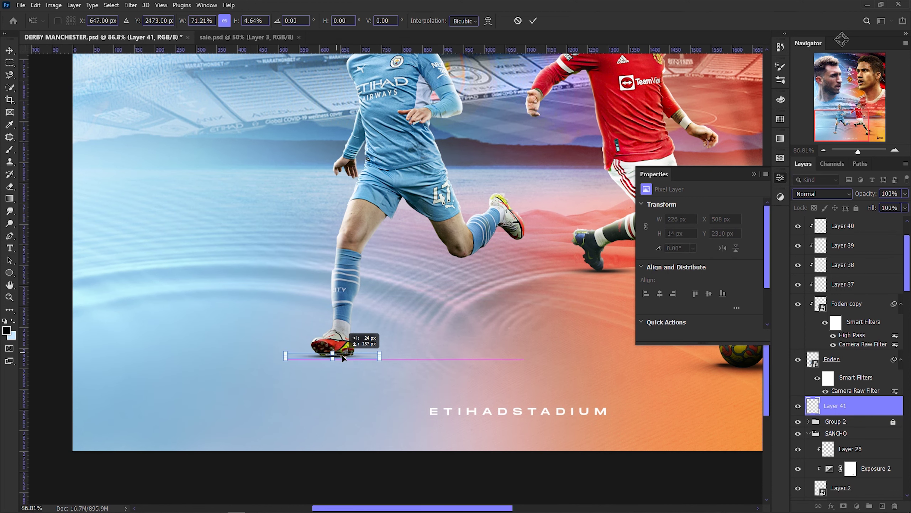
key("Return")
Duplicate the shadow and place the copy, slightly taller, under the raised back boot.
scroll(340, 356, "up", 1)
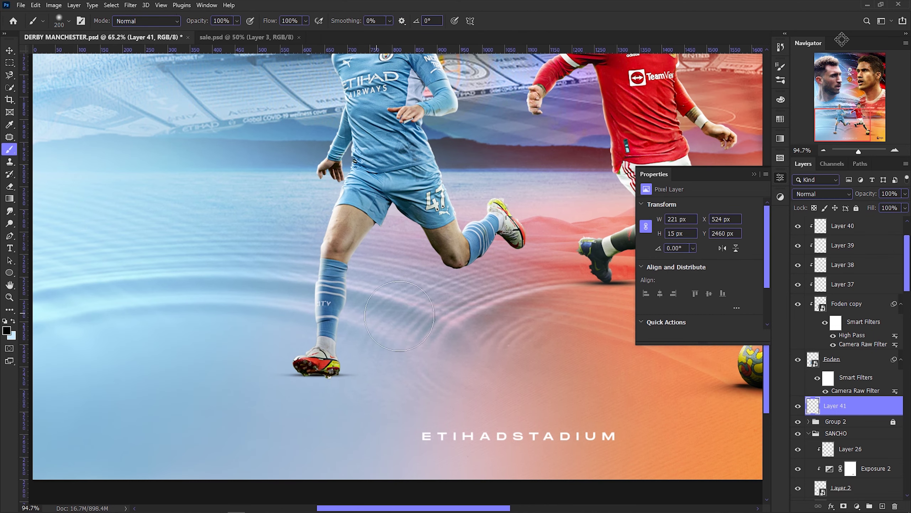
key("ctrl+j")
key("ctrl+t")
mouse_move(350, 377)
left_mouse_down()
mouse_move(556, 269)
mouse_move(555, 258)
left_mouse_up()
scroll(554, 258, "down", 3)
scroll(554, 258, "up", 3)
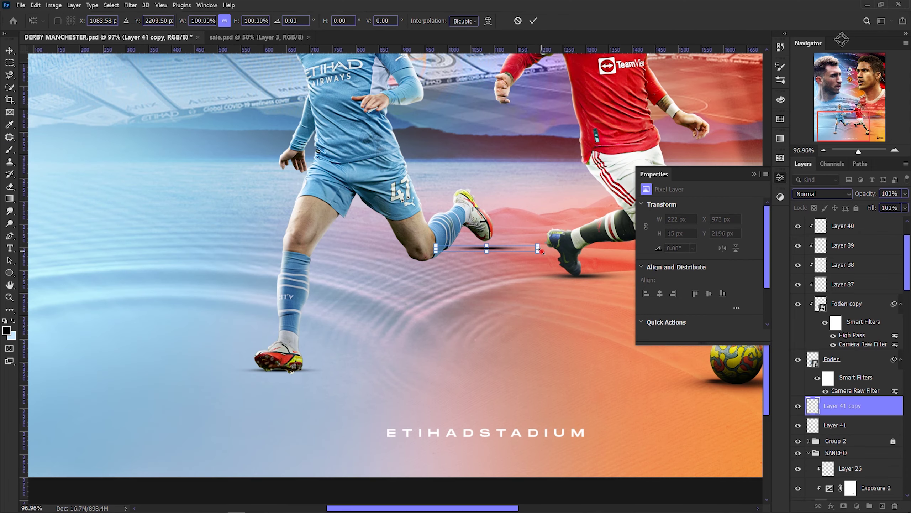
left_click_drag(486, 247, 492, 245)
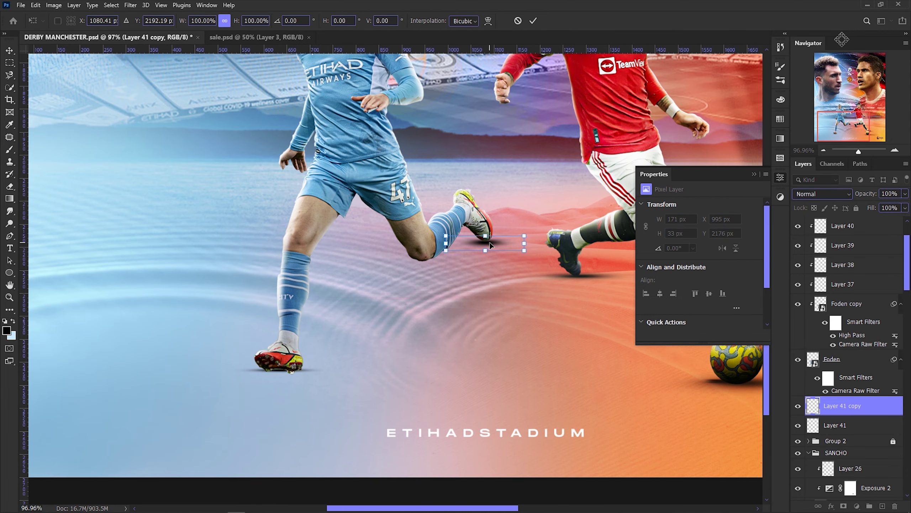
key("Return")
Apply a 3.6 px Gaussian Blur to the second shadow, then select Layer 41 for filtering.
left_click(130, 4)
left_click(266, 169)
left_click(610, 265)
left_click_drag(609, 263, 612, 263)
left_click(714, 138)
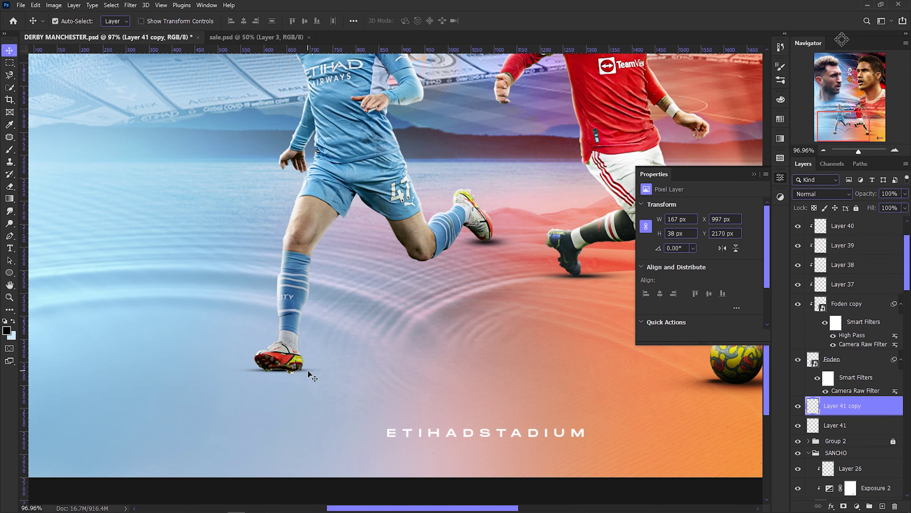
left_click(306, 375)
left_click(130, 5)
Save the poster and select the Exposure 5 adjustment layer.
key("ctrl+s")
scroll(366, 301, "down", 3)
scroll(431, 265, "down", 2)
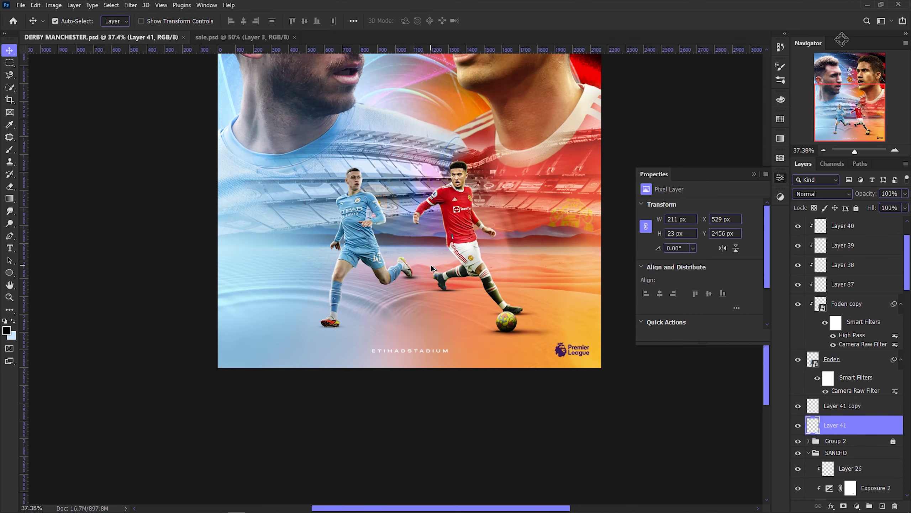
scroll(431, 265, "up", 1)
scroll(411, 267, "down", 2)
left_click(604, 329)
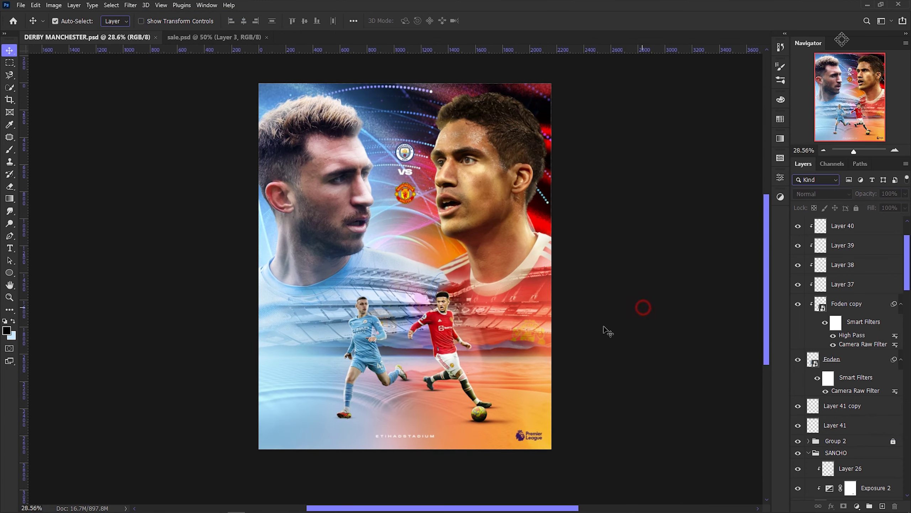
scroll(430, 367, "up", 5)
Add empty Layer 42 above Exposure 5 and review the whole poster.
left_click(883, 505)
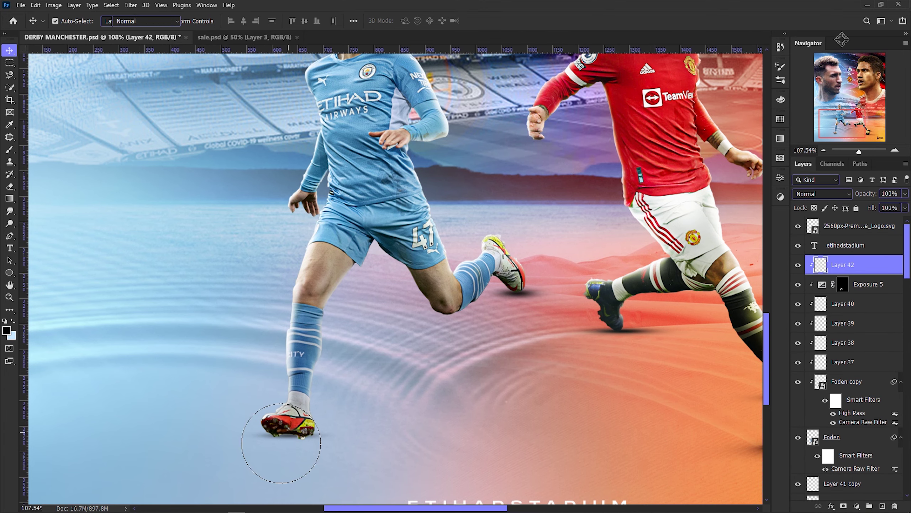
scroll(281, 443, "up", 1)
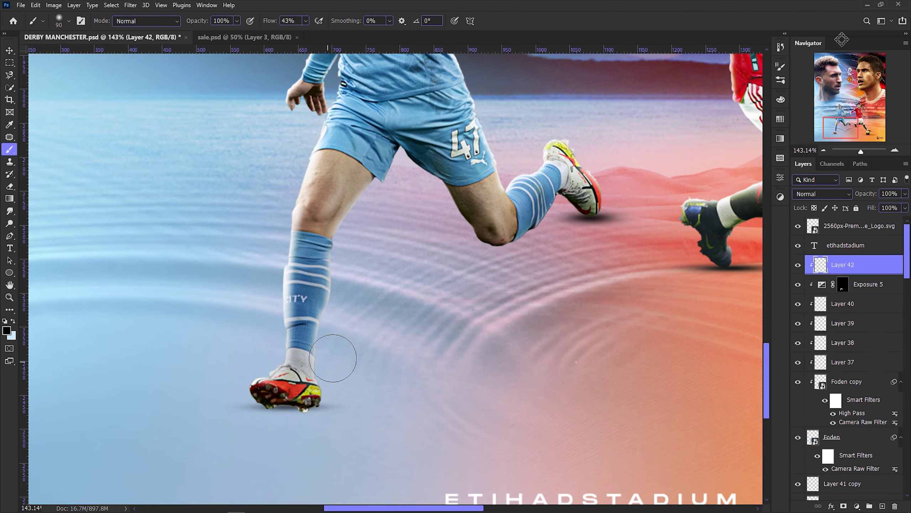
scroll(590, 213, "up", 1)
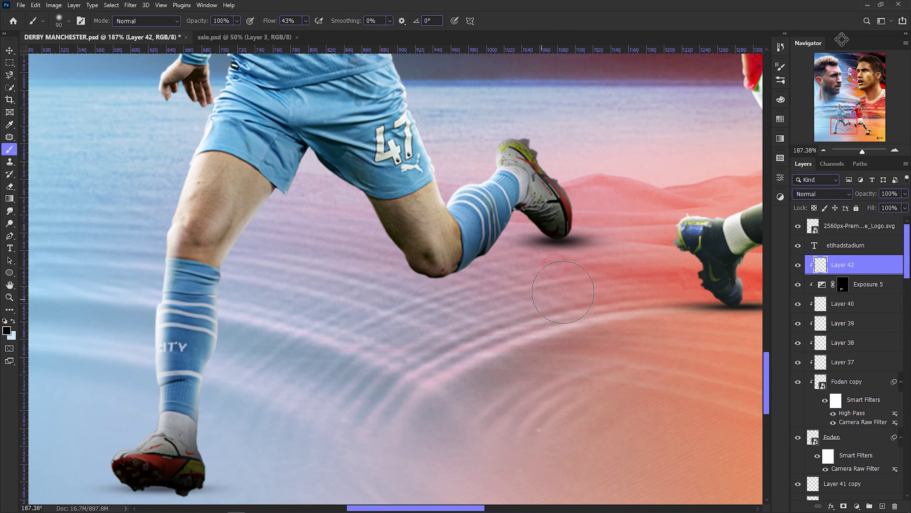
scroll(563, 292, "down", 1)
scroll(244, 388, "down", 2)
scroll(413, 419, "down", 3)
scroll(413, 420, "up", 2)
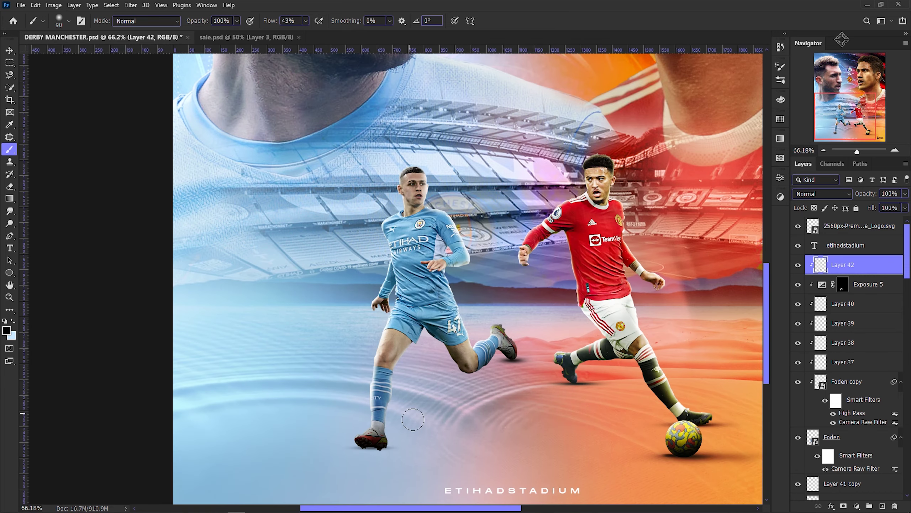
scroll(386, 425, "down", 1)
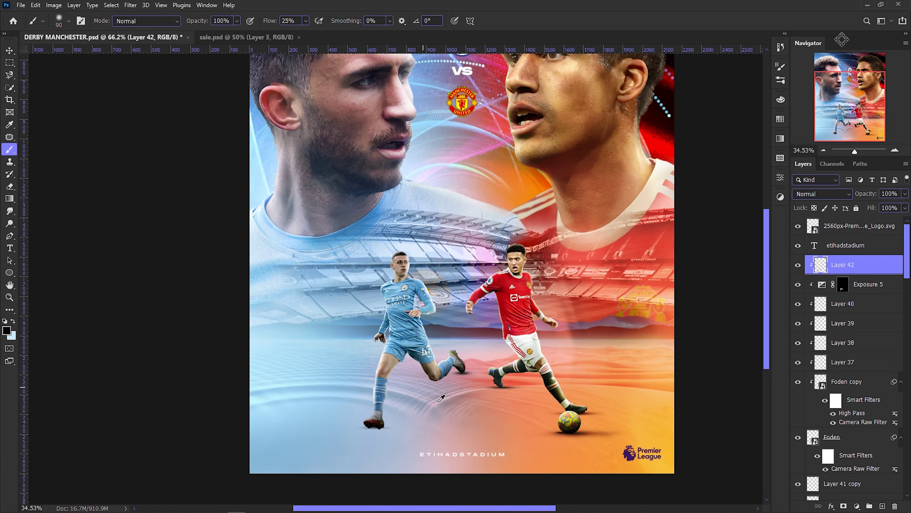
scroll(431, 413, "up", 1)
scroll(494, 400, "down", 2)
scroll(494, 400, "up", 1)
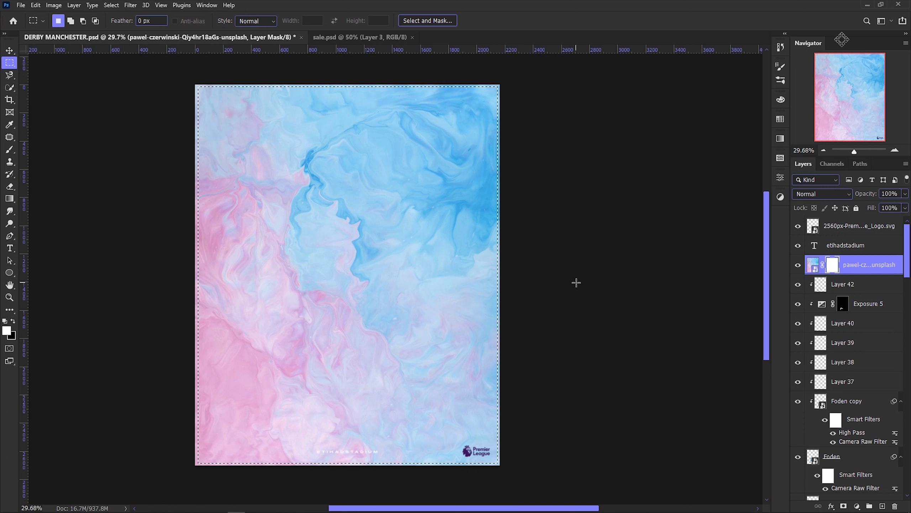
Add a Gradient Map adjustment with a stop set to red sampled from the United crest.
left_click(857, 506)
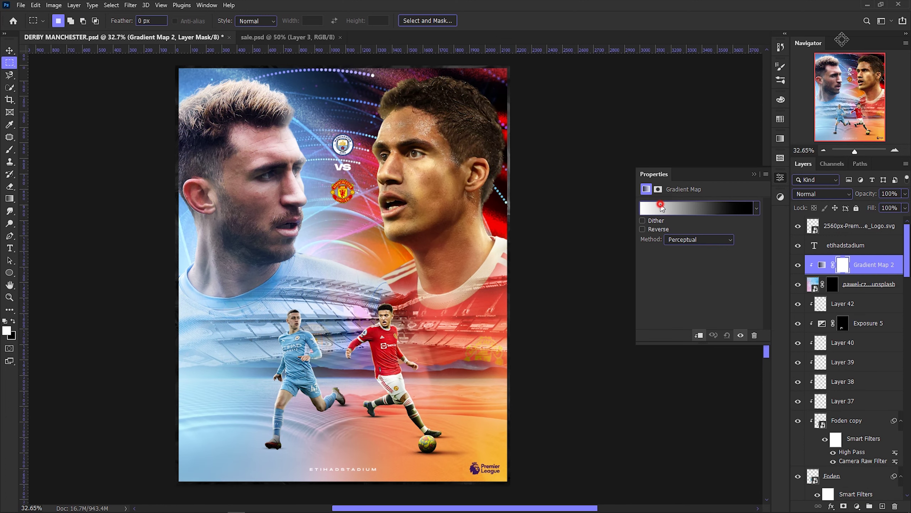
left_click(700, 206)
double_click(701, 275)
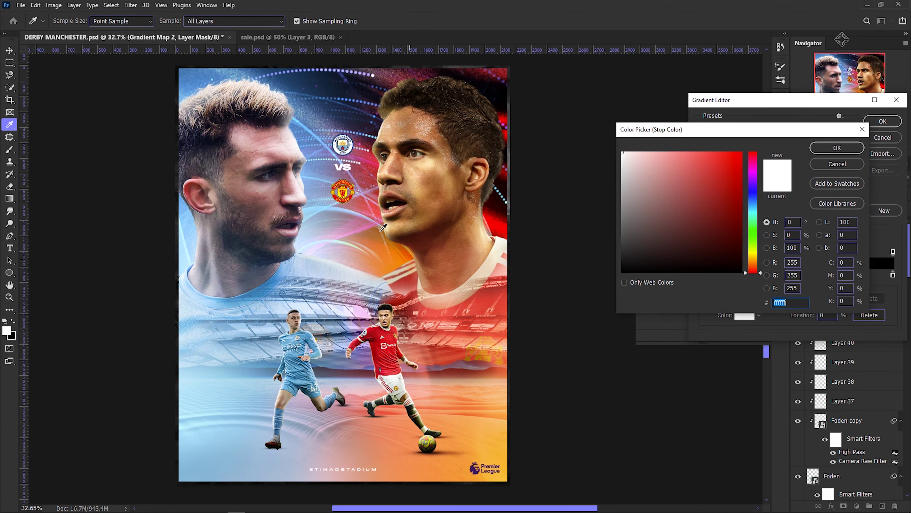
left_click(337, 185)
key("Return")
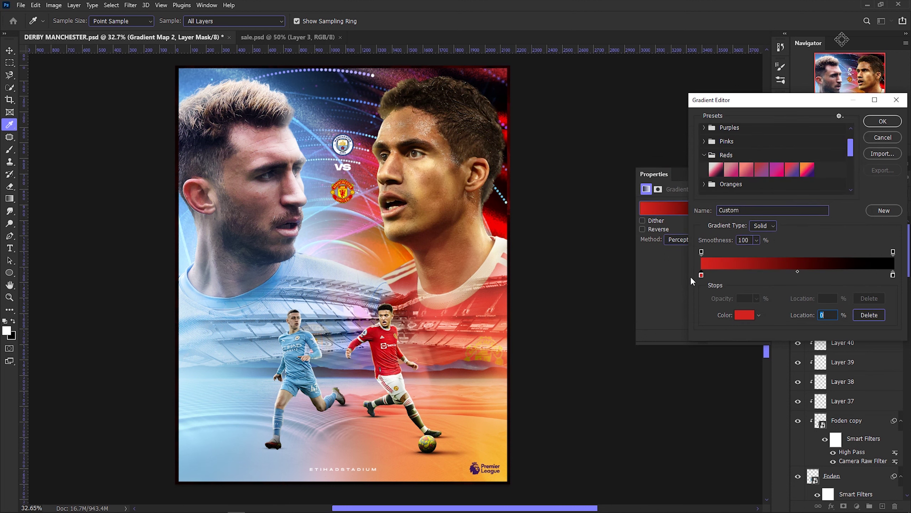
left_click_drag(701, 275, 760, 274)
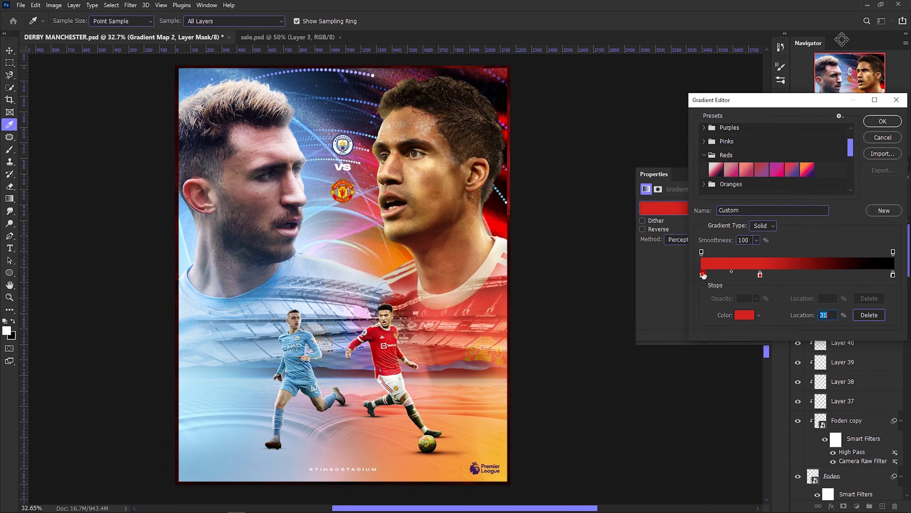
Set a light blue gradient stop and rearrange the stops, removing the black stop.
double_click(702, 275)
left_click(215, 281)
key("Return")
mouse_move(760, 275)
left_mouse_down()
mouse_move(741, 274)
mouse_move(854, 275)
left_mouse_up()
mouse_move(741, 274)
left_mouse_down()
mouse_move(733, 275)
mouse_move(758, 276)
left_mouse_up()
left_click_drag(859, 276, 730, 276)
mouse_move(794, 274)
left_mouse_down()
mouse_move(743, 275)
mouse_move(893, 275)
mouse_move(831, 275)
left_mouse_up()
left_click_drag(745, 275, 765, 276)
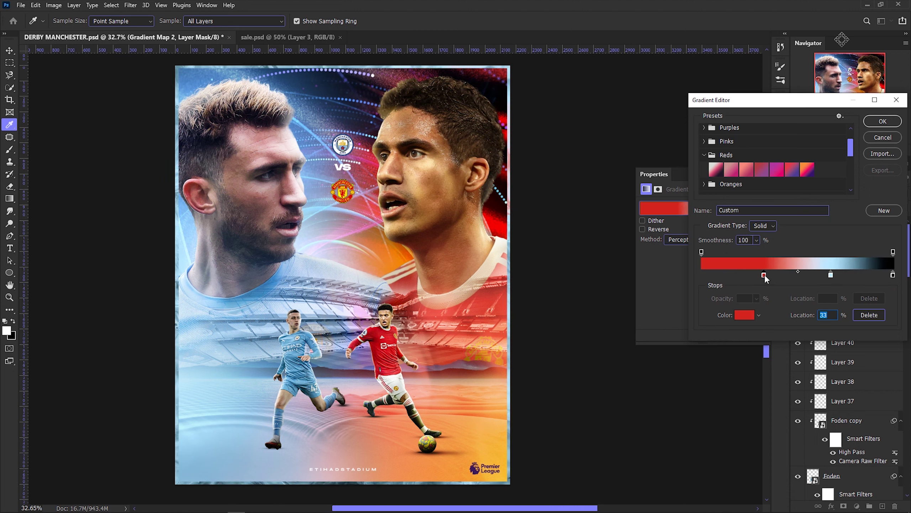
mouse_move(893, 274)
left_mouse_down()
mouse_move(891, 286)
mouse_move(892, 275)
left_mouse_up()
Reposition the red stops and delete the extra red stop.
left_click(764, 275)
mouse_move(831, 274)
left_mouse_down()
mouse_move(806, 275)
mouse_move(835, 274)
mouse_move(824, 275)
left_mouse_up()
left_click_drag(892, 275, 703, 275)
mouse_move(744, 275)
left_mouse_down()
mouse_move(893, 275)
mouse_move(727, 274)
mouse_move(707, 289)
left_mouse_up()
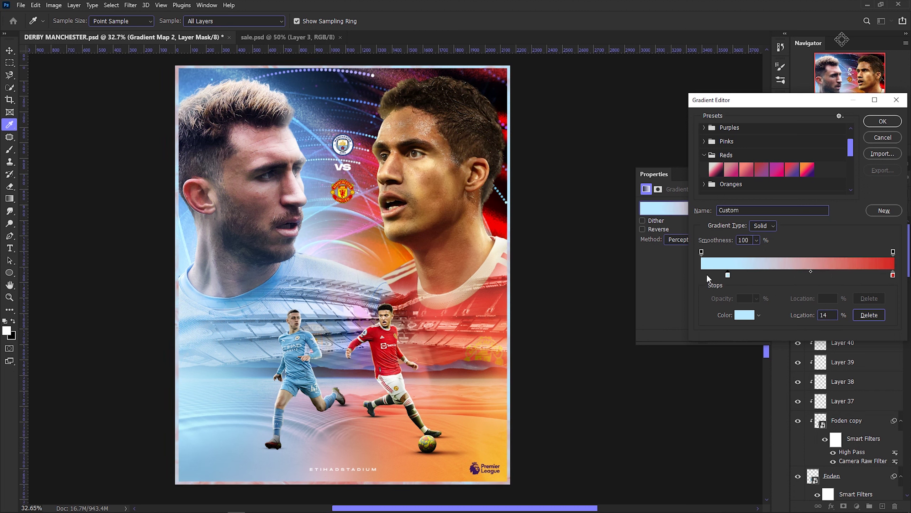
left_click_drag(893, 275, 728, 292)
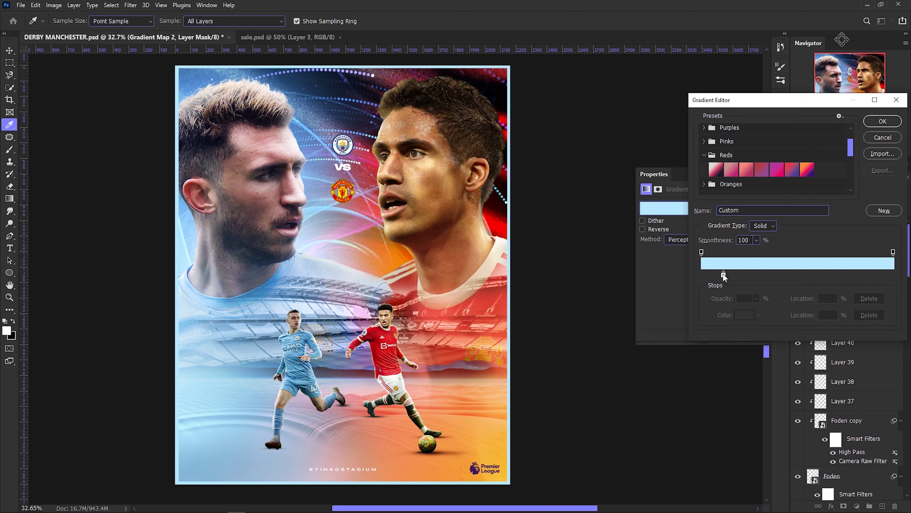
Add a red stop near the right end, put light blue at 66%, and apply with Normal blending.
double_click(874, 275)
left_click(734, 184)
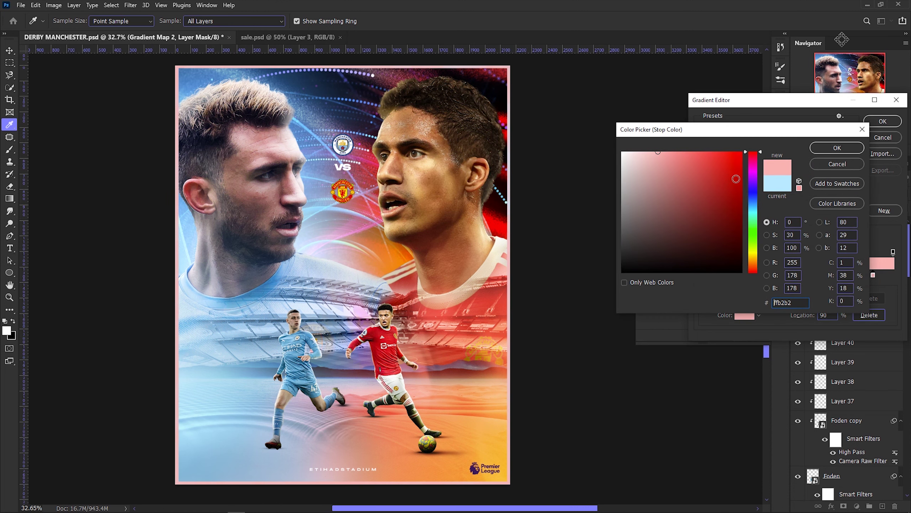
left_click(837, 147)
left_click_drag(836, 275, 800, 276)
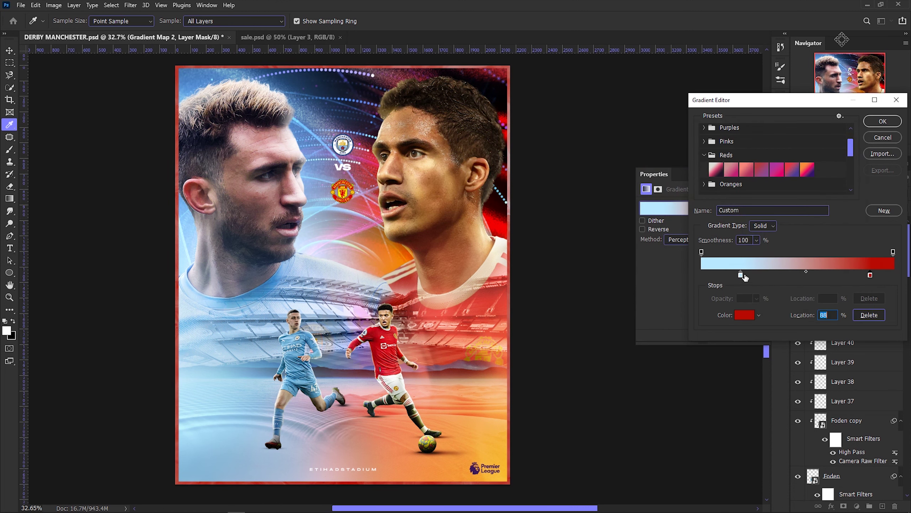
left_click(829, 275)
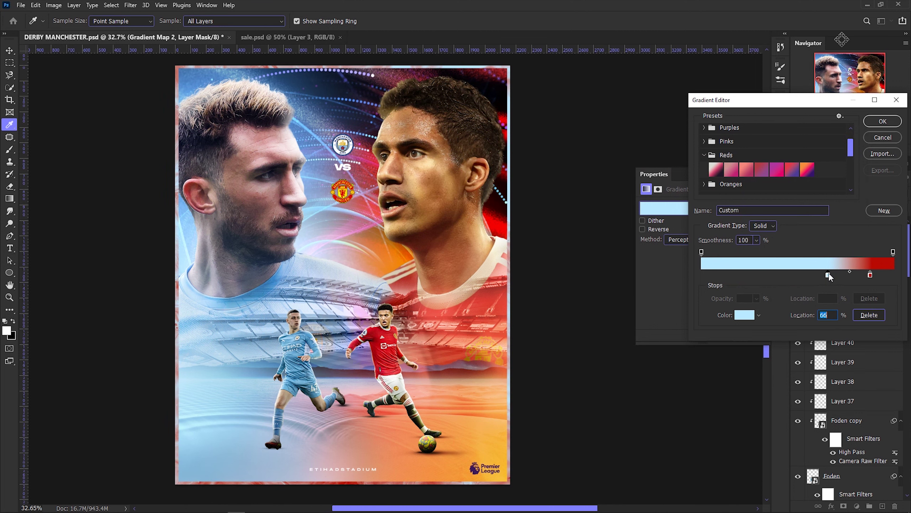
left_click(882, 122)
left_click(821, 194)
left_click(411, 146)
Stretch the marbled texture layer slightly wider to cover the edge.
key("v")
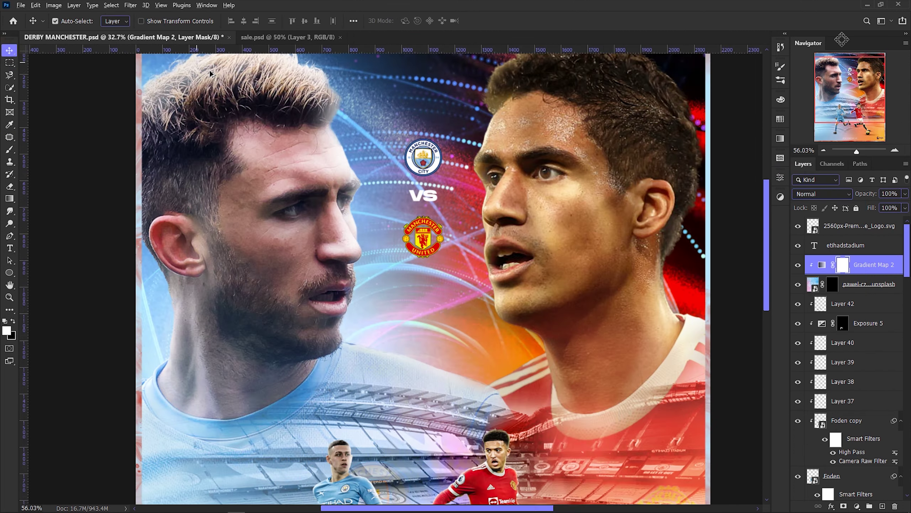
scroll(528, 290, "down", 2)
scroll(528, 291, "up", 1)
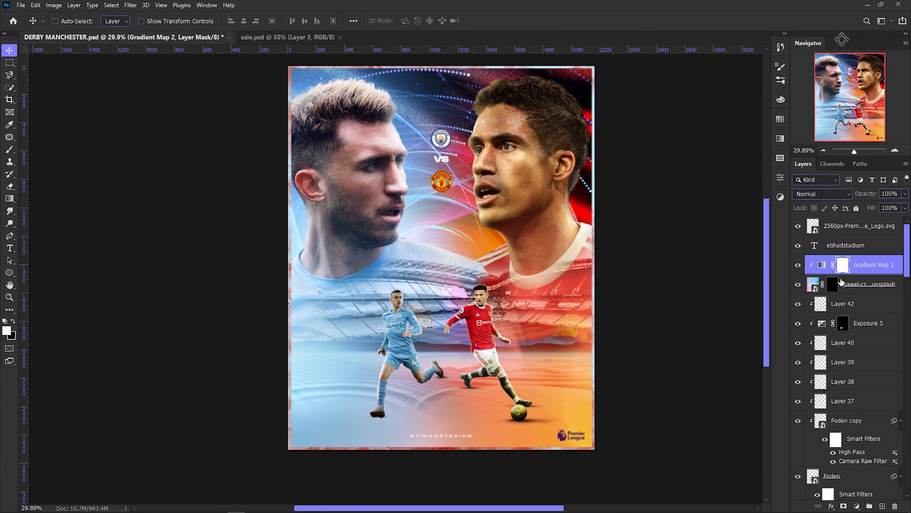
key("alt+bracketleft")
key("ctrl+t")
left_click_drag(282, 257, 280, 259)
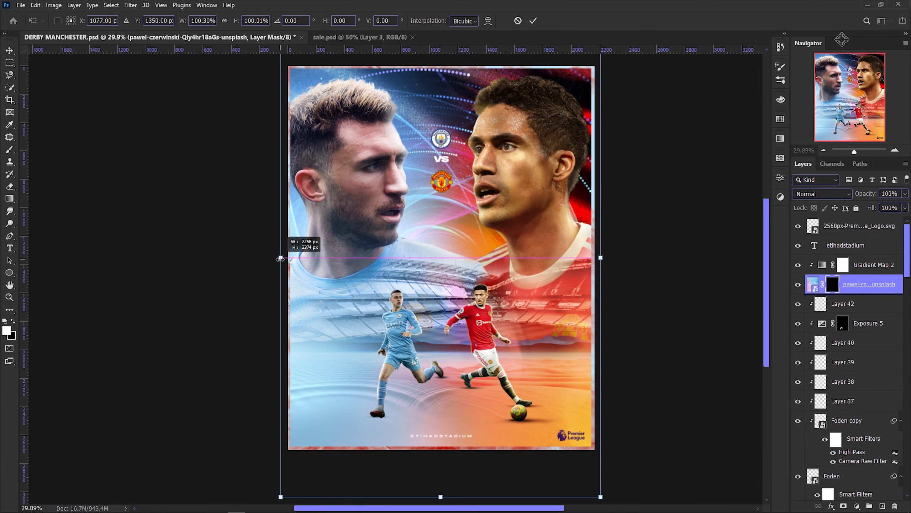
key("Return")
scroll(285, 258, "up", 3)
scroll(576, 258, "down", 3)
scroll(609, 179, "up", 2)
scroll(609, 178, "down", 2)
scroll(617, 287, "down", 1)
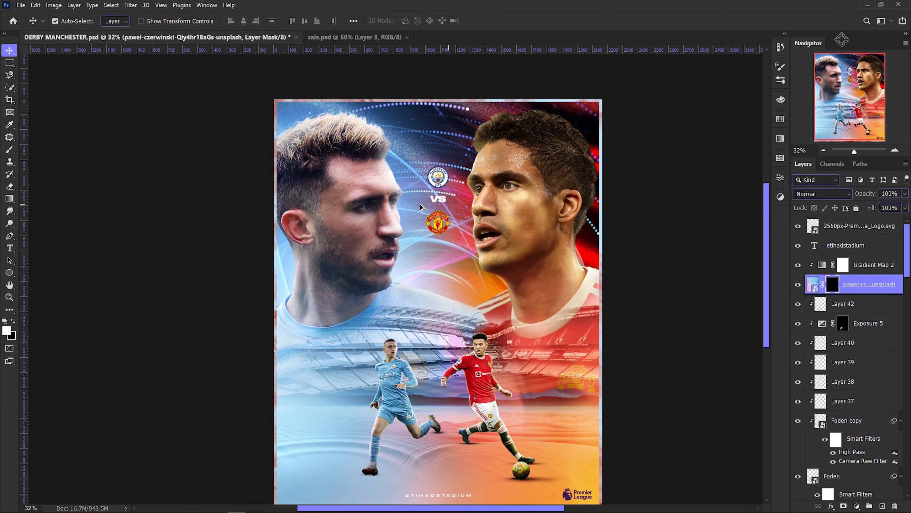
scroll(630, 413, "up", 2)
scroll(630, 413, "up", 3)
Select the ETIHADSTADIUM text layer and commit a transform on it unchanged.
left_click(861, 246)
key("ctrl+t")
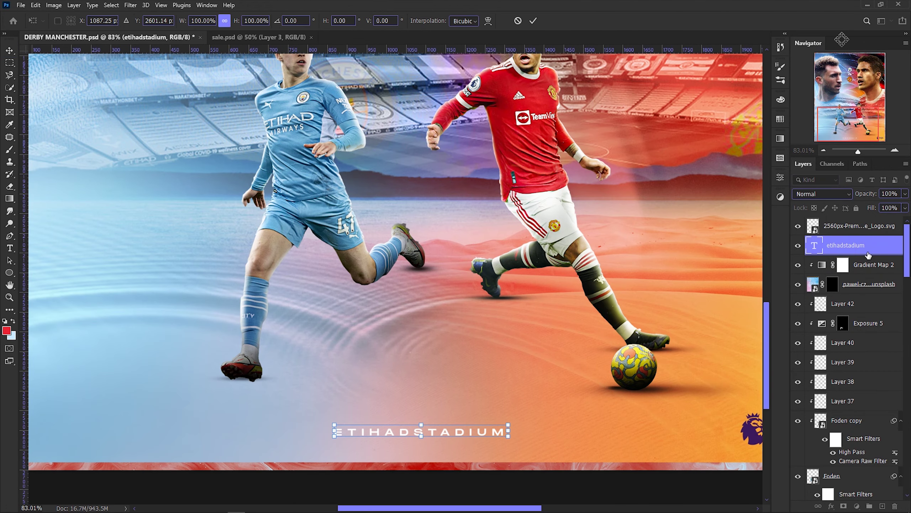
key("Return")
scroll(320, 411, "down", 3)
scroll(421, 235, "down", 1)
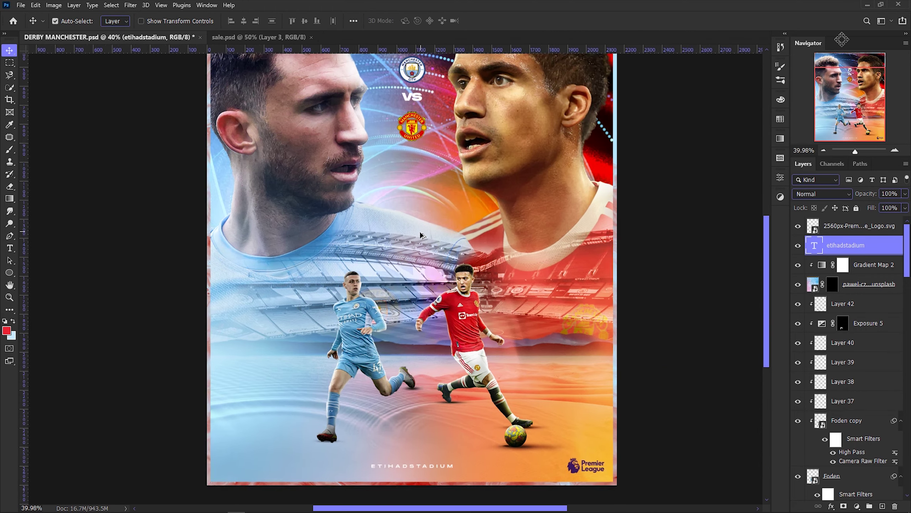
scroll(420, 236, "up", 2)
scroll(431, 244, "down", 1)
scroll(445, 258, "up", 1)
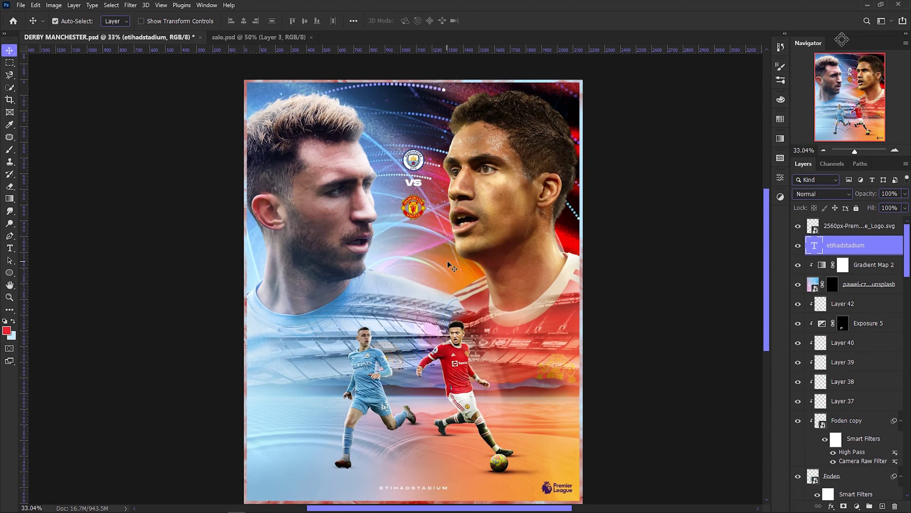
Start a new text line below ETIHADSTADIUM, checking the match date in the browser translation.
key("t")
scroll(402, 442, "up", 4)
scroll(402, 442, "up", 1)
left_click(407, 442)
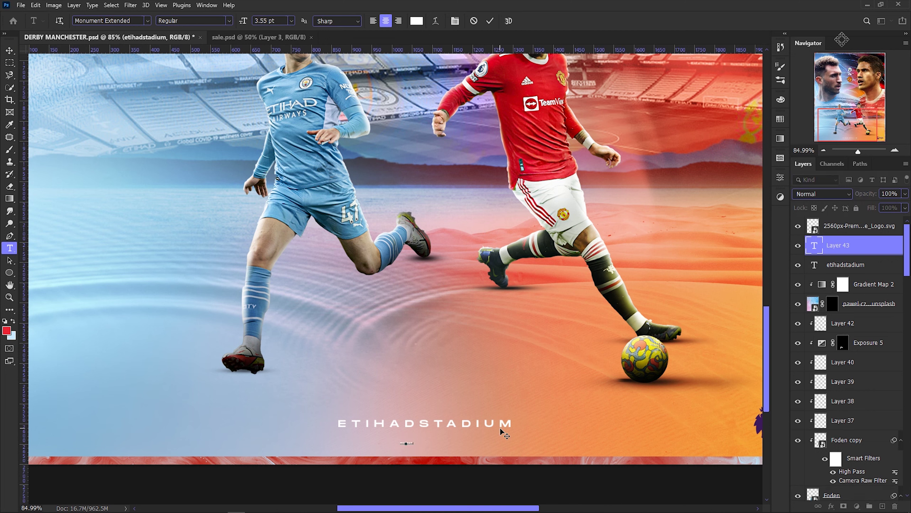
left_click(254, 506)
key("ctrl+Tab")
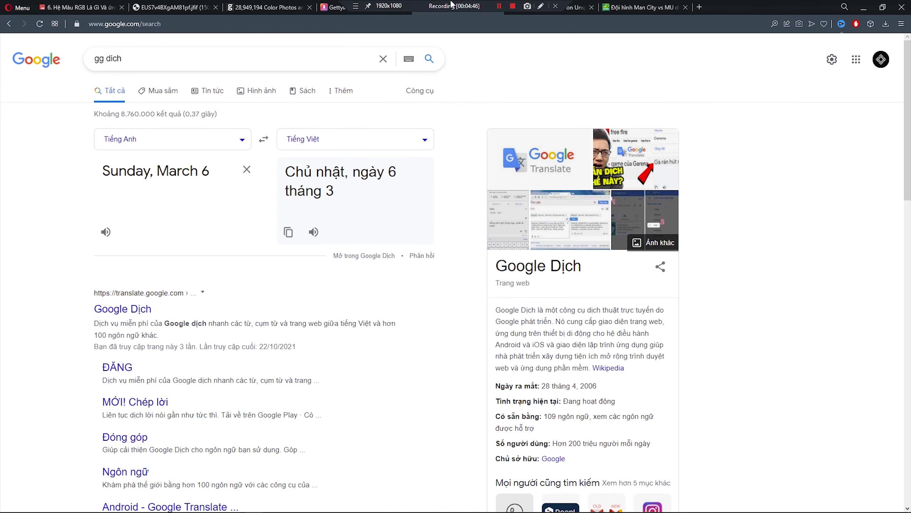
left_click(236, 506)
Enlarge the date text to about 14.74 pt and type the day '6'.
scroll(421, 471, "up", 5)
type("SUNDAY, ARCH")
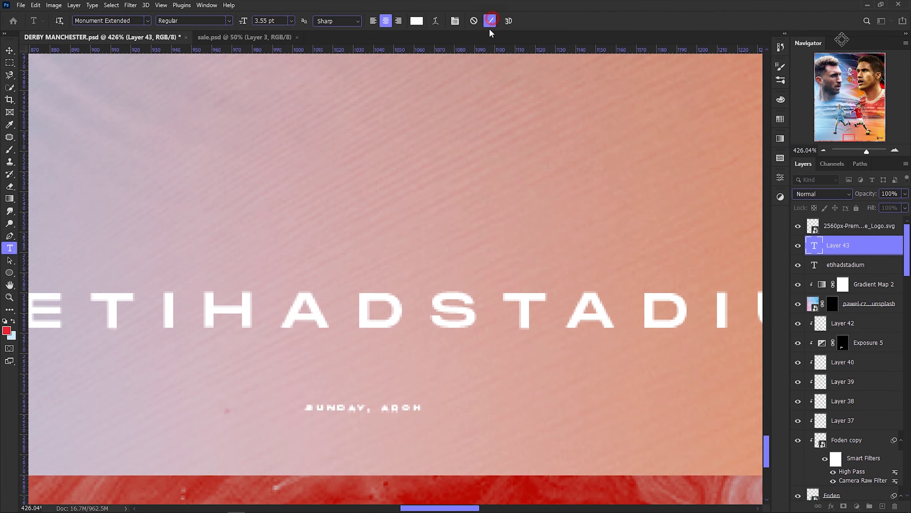
left_click(491, 20)
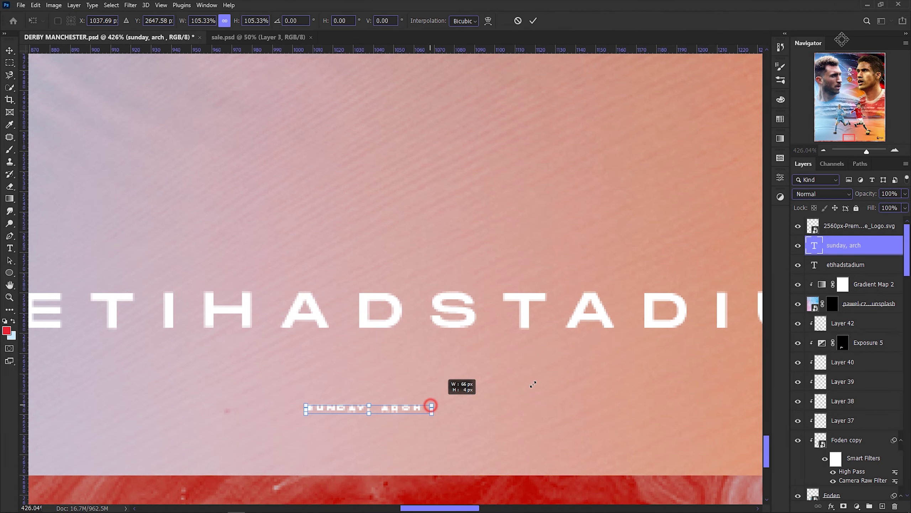
left_click_drag(457, 407, 606, 379)
type("m")
left_click(612, 403)
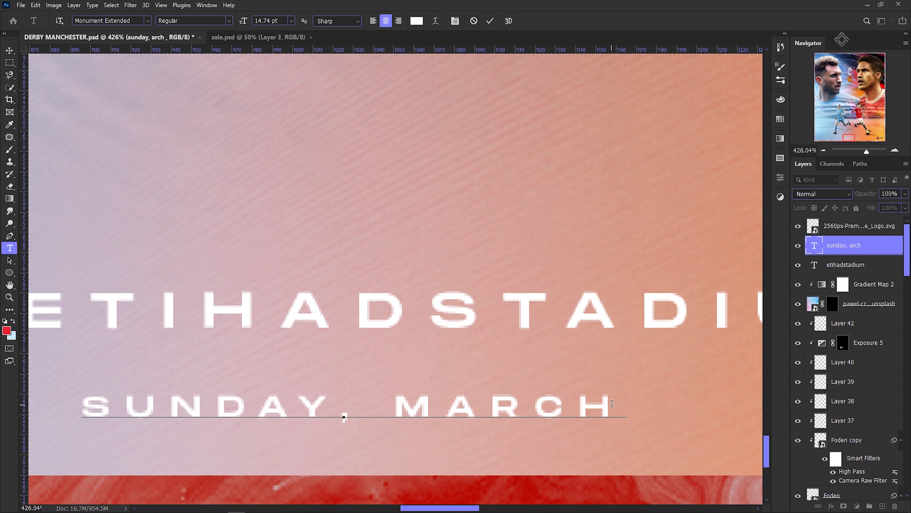
type("6")
Add a superscript 'th' after the 6 and finish the date with ', 2022'.
left_click(781, 177)
scroll(698, 251, "down", 2)
left_click(668, 284)
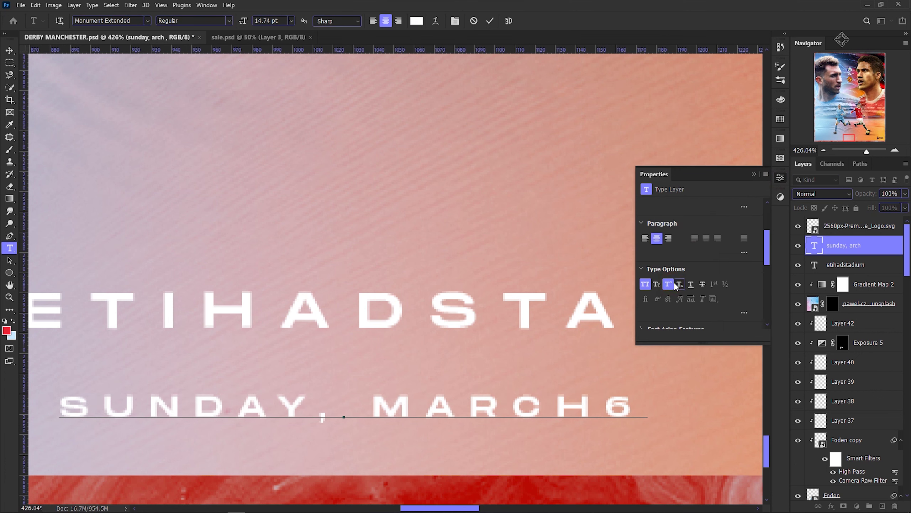
type("th")
left_click(489, 22)
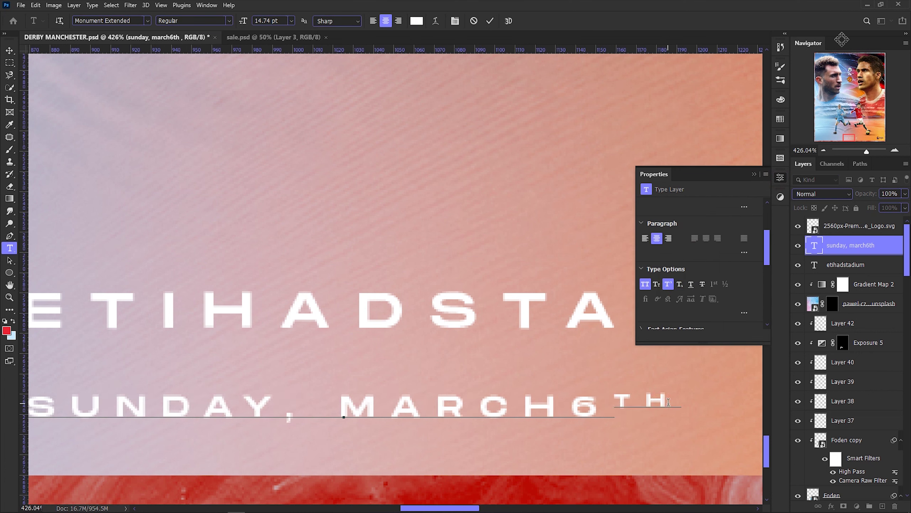
type(",20")
key("BackSpace")
key("BackSpace")
key("BackSpace")
left_click(674, 287)
type(",2022")
key("ctrl+Return")
Shrink the date line to 62% so it sits under the stadium name.
scroll(540, 334, "down", 5)
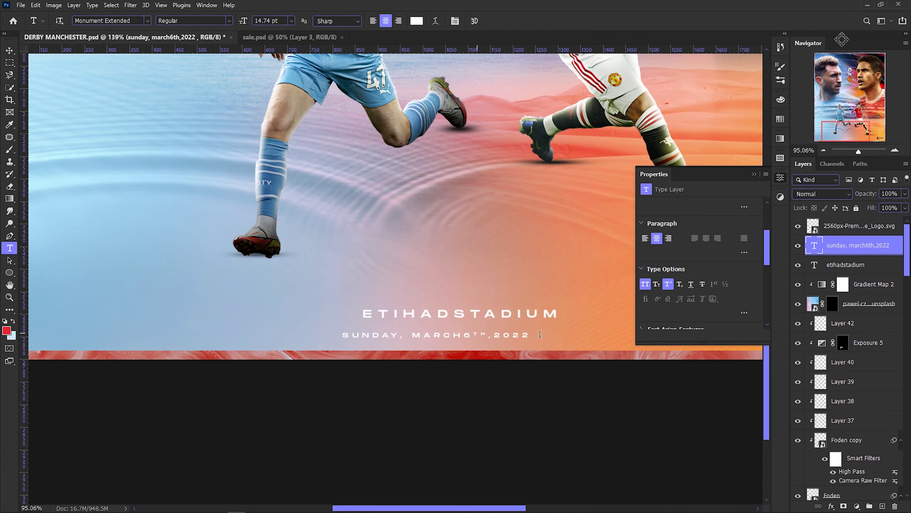
scroll(539, 334, "up", 2)
scroll(391, 336, "up", 1)
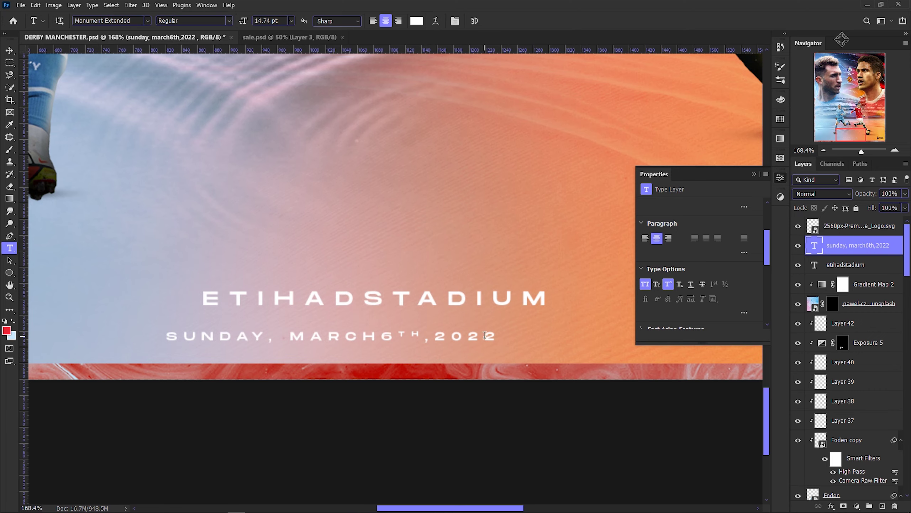
scroll(485, 335, "down", 2)
key("ctrl+t")
left_click_drag(380, 327, 374, 332)
key("Return")
Try Montserrat Bold and then Anton Regular as the date font.
key("t")
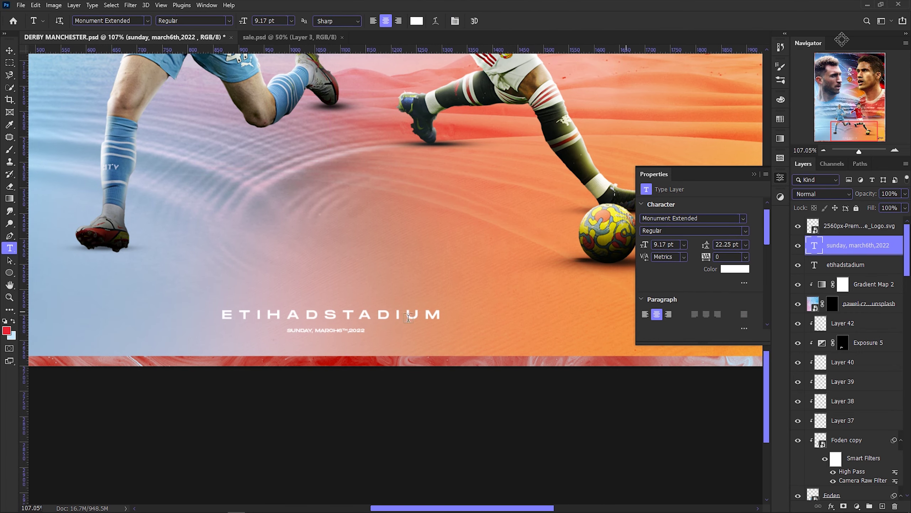
key("ctrl+a")
left_click(682, 218)
type("Montserrat")
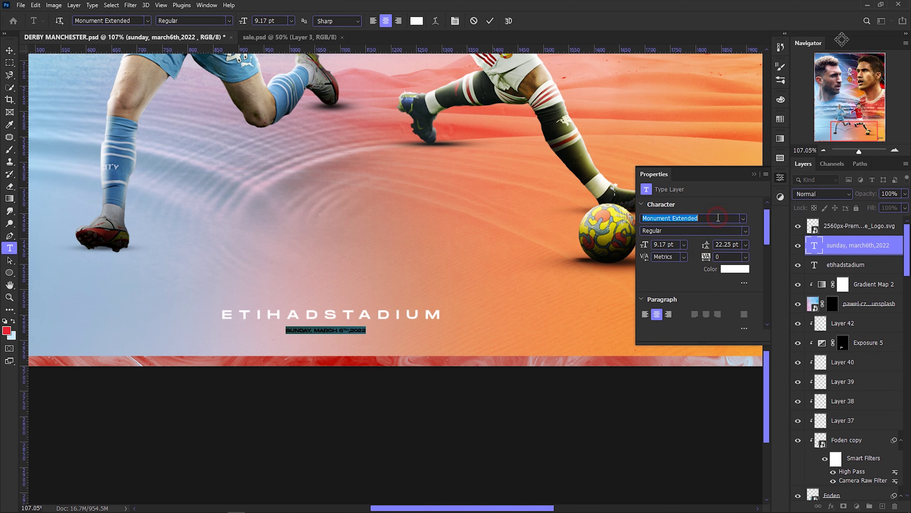
left_click(743, 217)
left_click(703, 357)
scroll(354, 304, "up", 3)
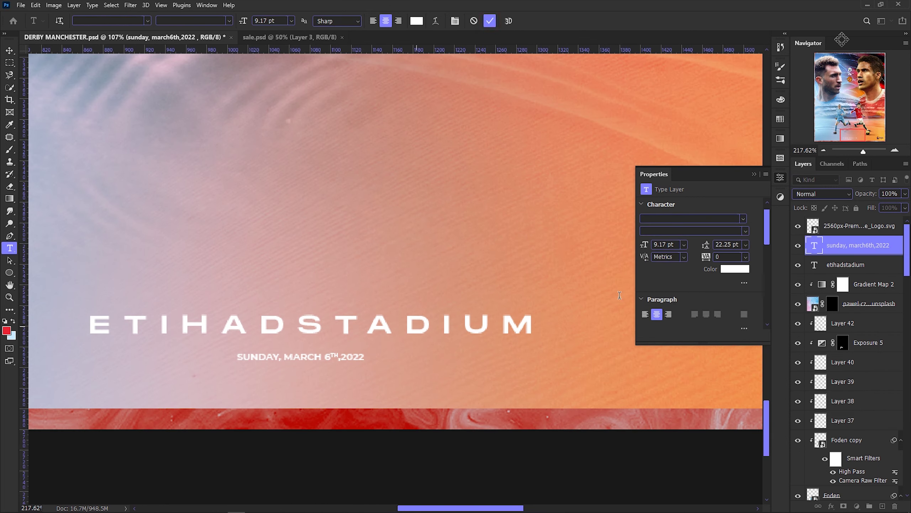
left_click(681, 217)
type("Anton")
left_click(696, 254)
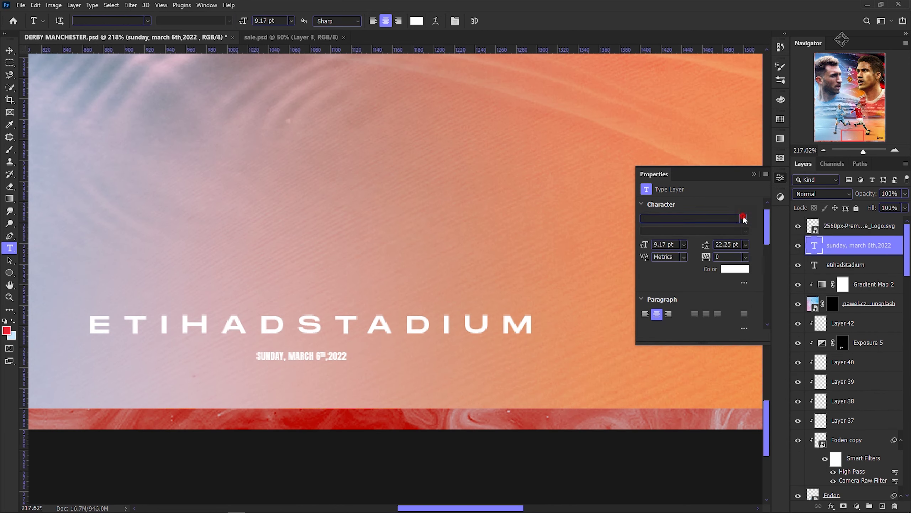
Set the date text font to Bodoni MT.
left_click(743, 218)
scroll(747, 380, "down", 4)
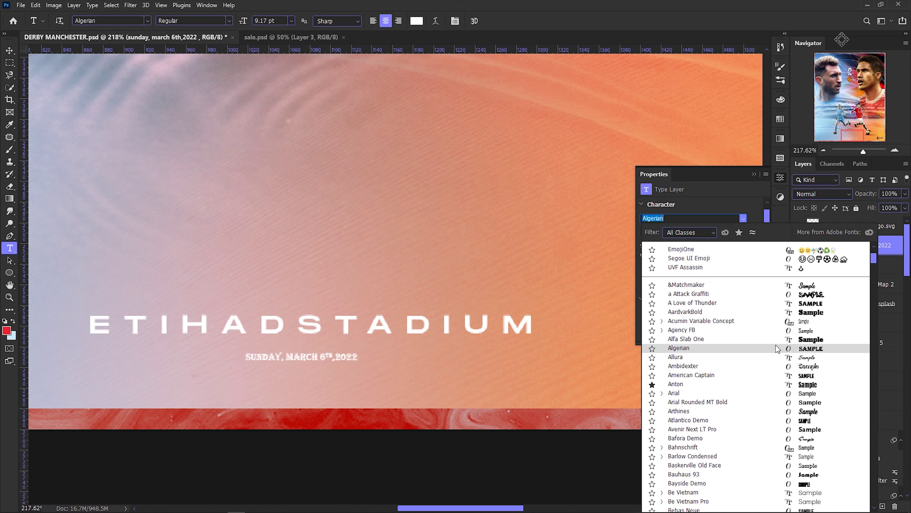
scroll(777, 438, "down", 6)
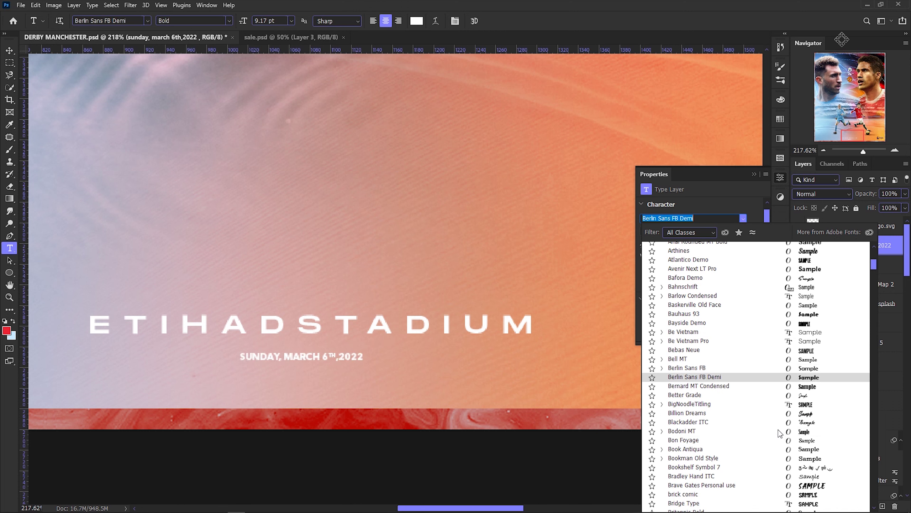
left_click(785, 432)
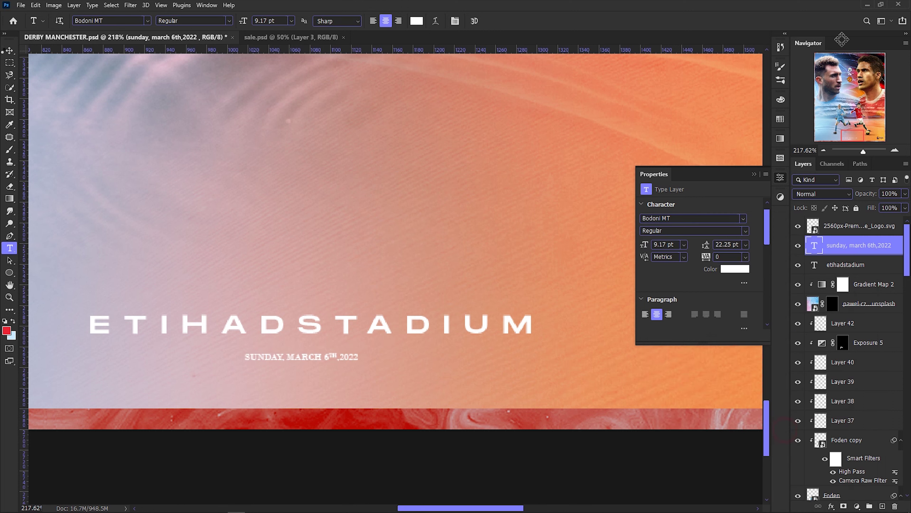
scroll(422, 309, "down", 1)
Enlarge the Bodoni date to about 165% and confirm 'Sunday 6th March 2022'.
key("ctrl+t")
left_click_drag(386, 338, 425, 331)
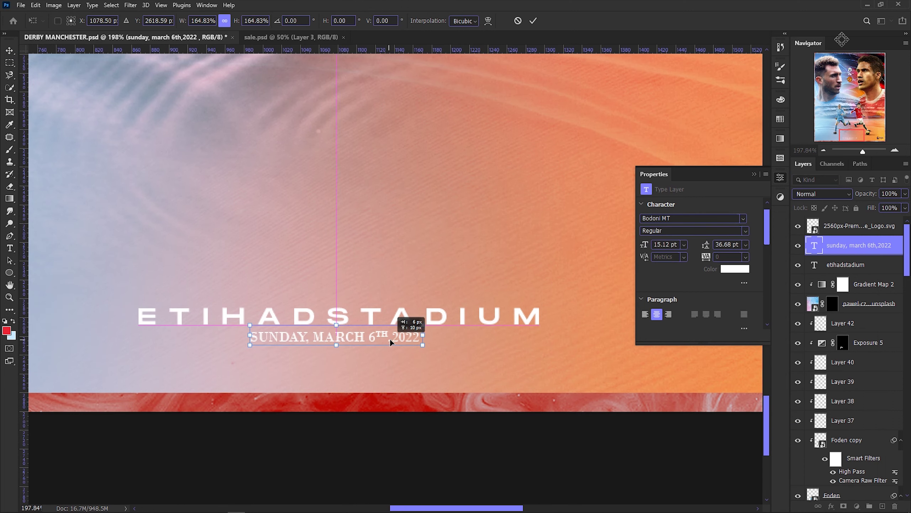
key("Return")
left_click(402, 314, "shift")
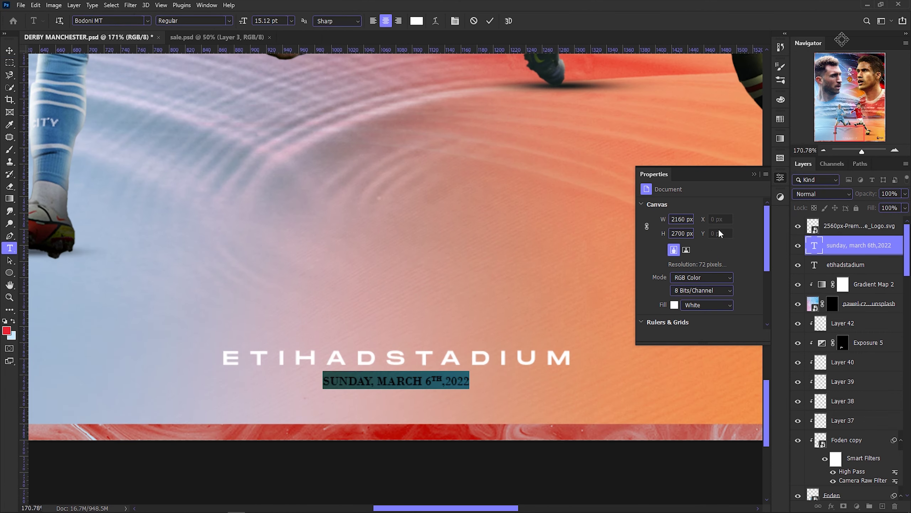
left_click(490, 20)
key("ctrl+0")
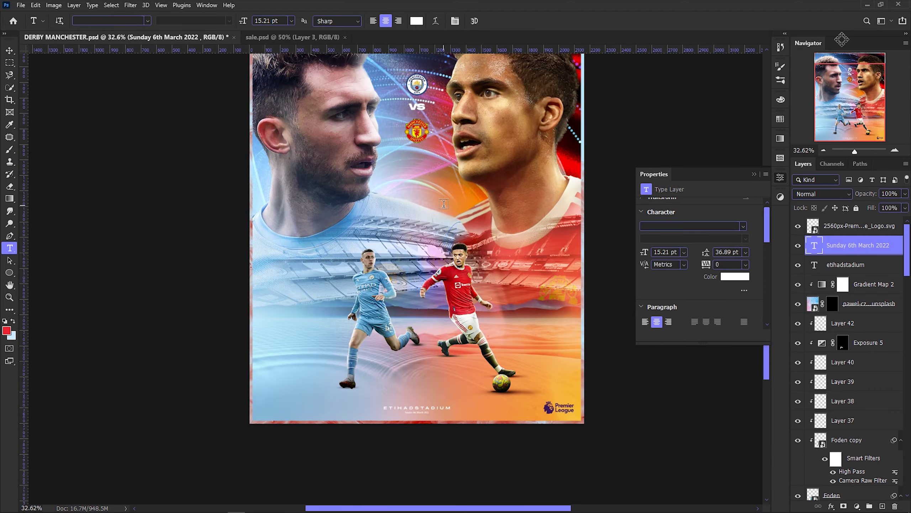
Scale the background photo layer to about 85% and move it down and right.
key("v")
scroll(387, 210, "down", 1)
scroll(853, 463, "down", 5)
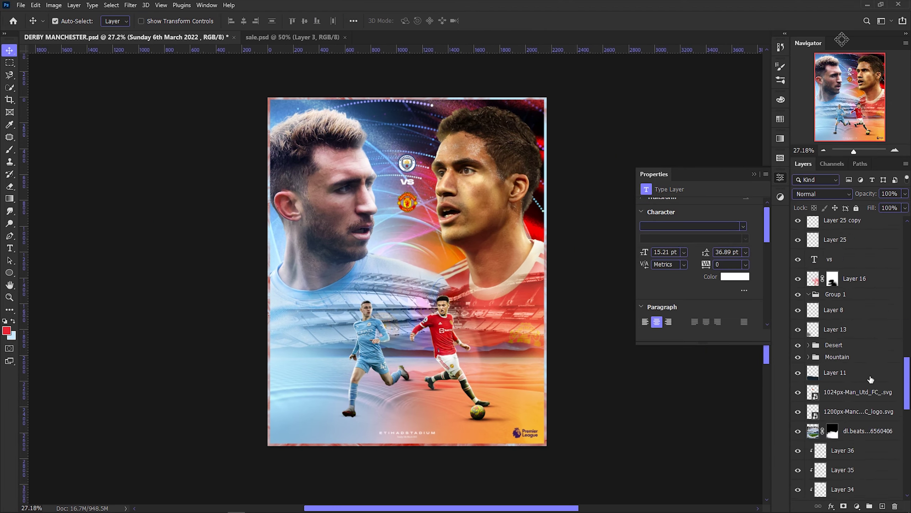
scroll(853, 463, "down", 5)
left_click(853, 464)
key("ctrl+t")
key("ctrl+0")
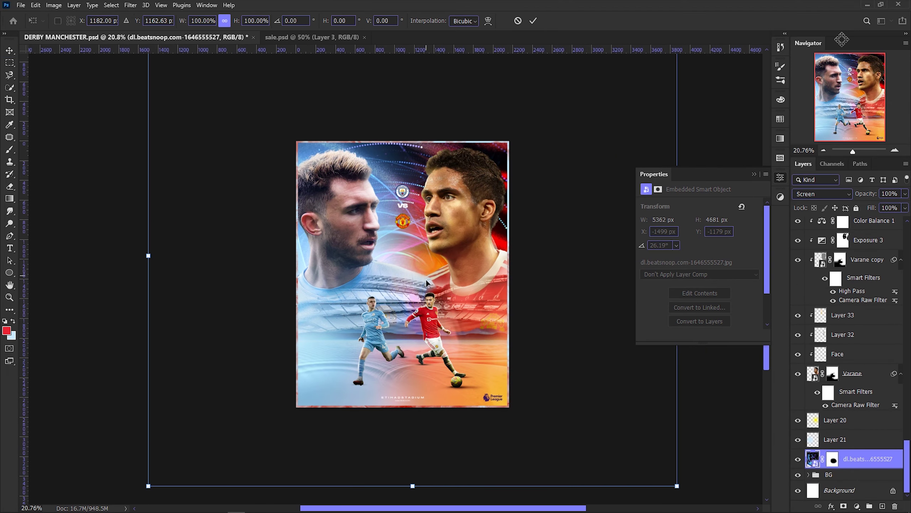
left_click_drag(445, 255, 464, 220)
left_click_drag(522, 354, 568, 396)
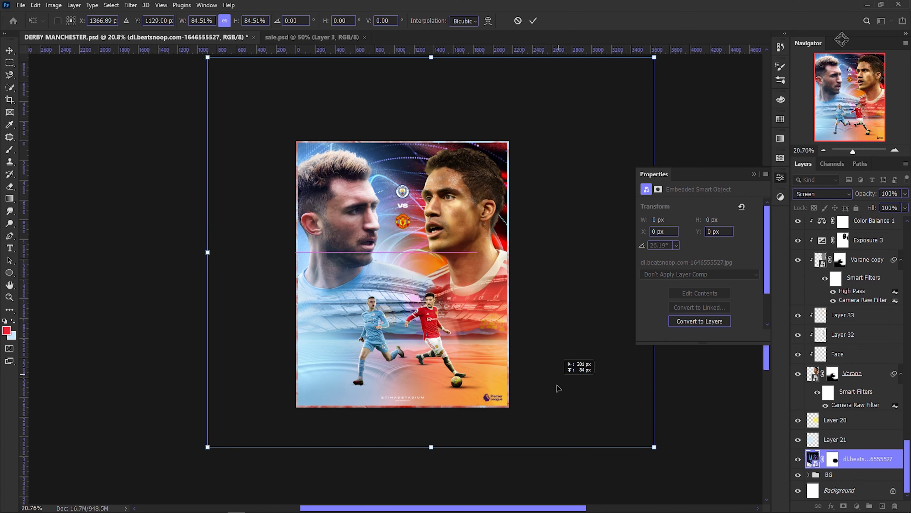
key("Return")
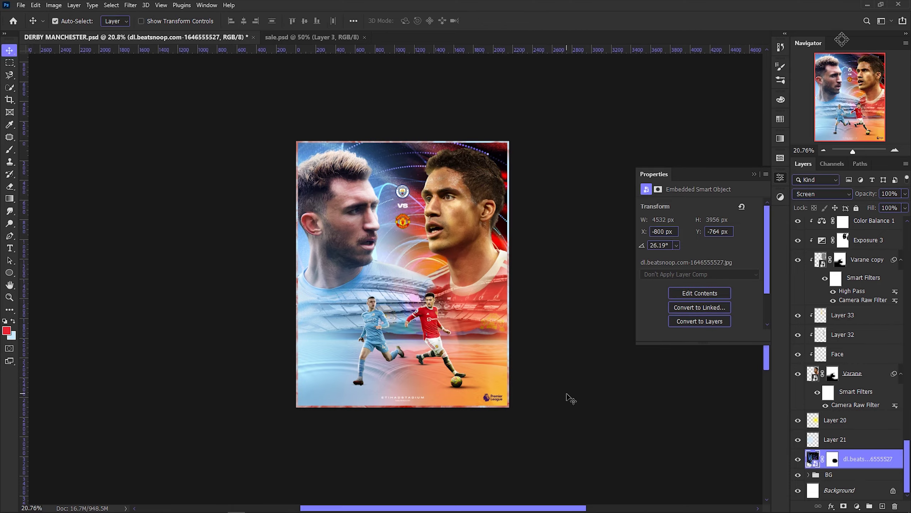
Select both club crests and the VS text and shift them about 42 px right.
scroll(450, 325, "up", 5)
scroll(366, 232, "up", 5)
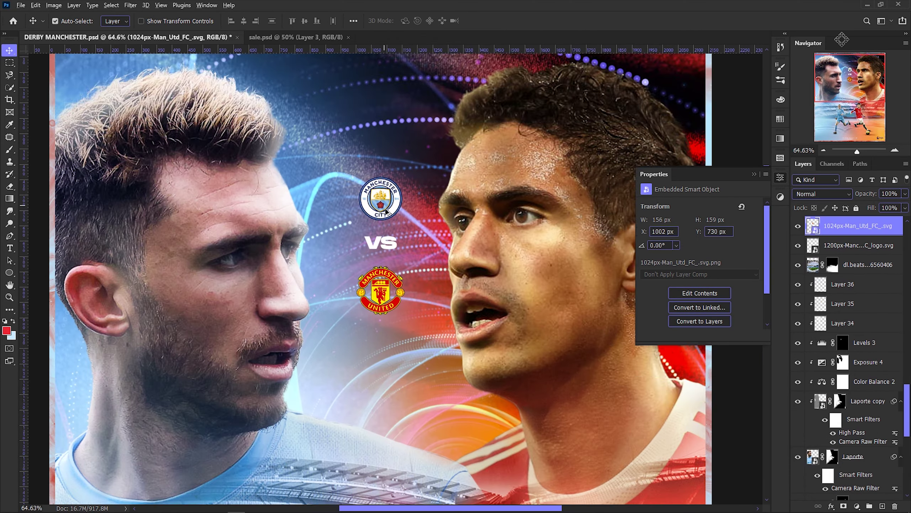
left_click(374, 344)
left_click(374, 262, "shift")
left_click(395, 165, "shift")
key("ctrl+t")
key("Return")
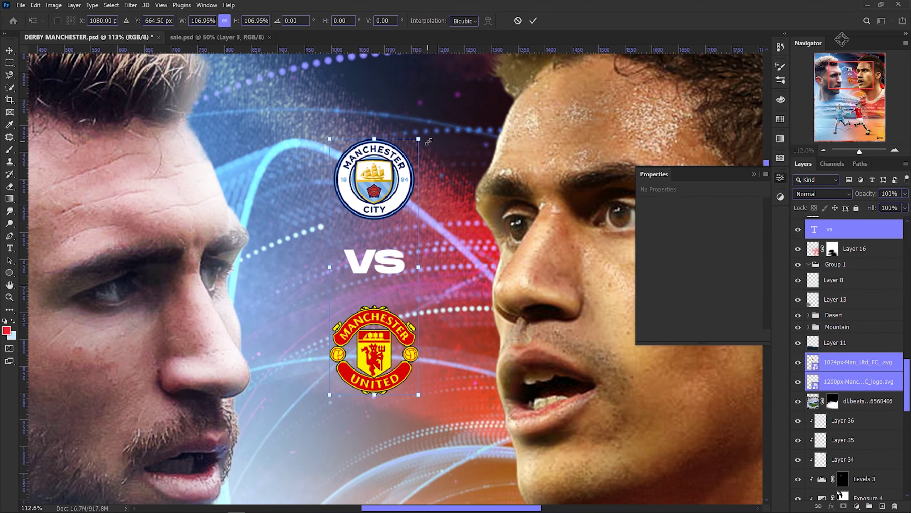
scroll(389, 256, "down", 5)
scroll(389, 256, "down", 3)
scroll(388, 257, "up", 1)
key("ctrl+t")
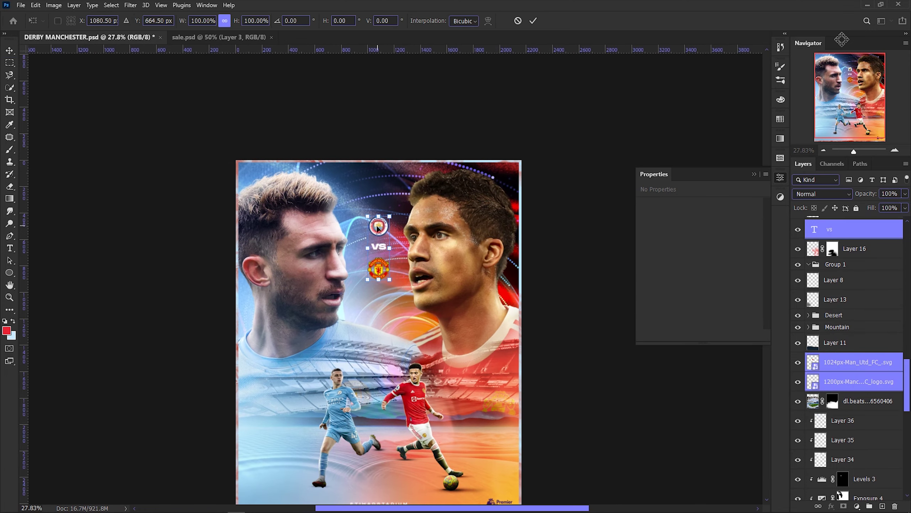
left_click_drag(375, 228, 386, 184)
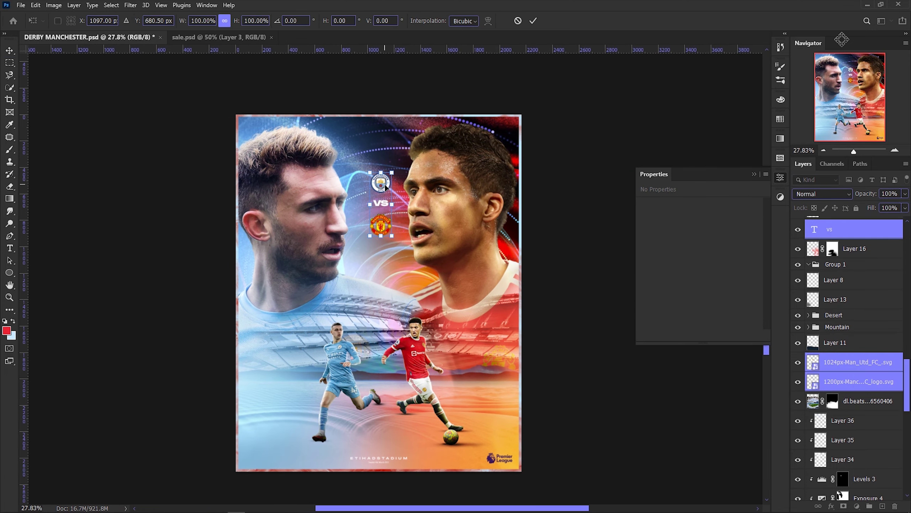
key("Return")
Centre the crests and VS horizontally on the poster.
scroll(400, 477, "up", 5)
scroll(402, 414, "up", 5)
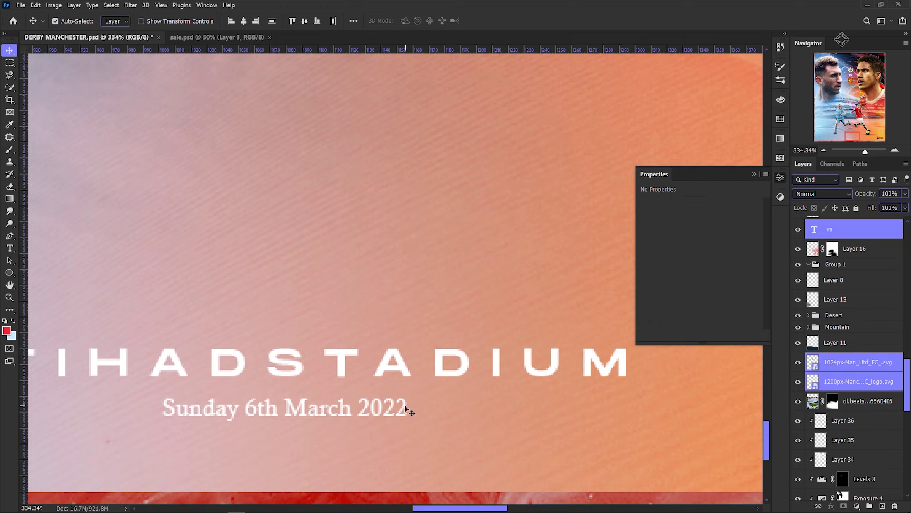
scroll(406, 409, "down", 5)
scroll(406, 409, "down", 3)
scroll(839, 359, "up", 5)
left_click(244, 21)
Give the City crest a light blue outer glow sized 24 px.
right_click(854, 489)
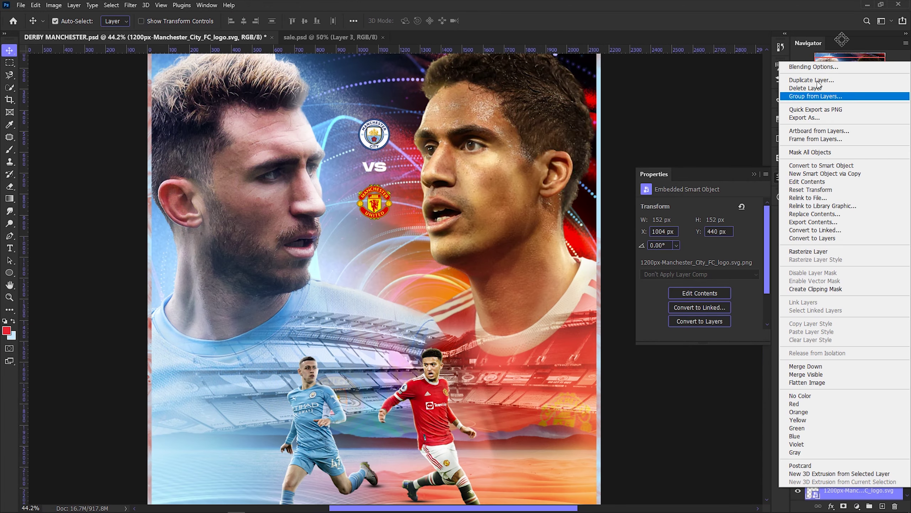
left_click(868, 66)
left_click(677, 258)
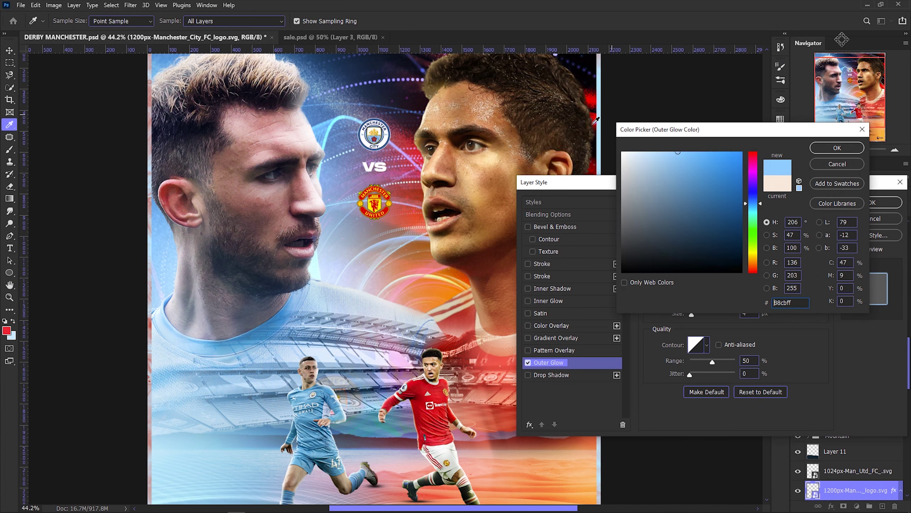
key("Return")
left_click(678, 258)
key("Return")
left_click_drag(691, 314, 697, 314)
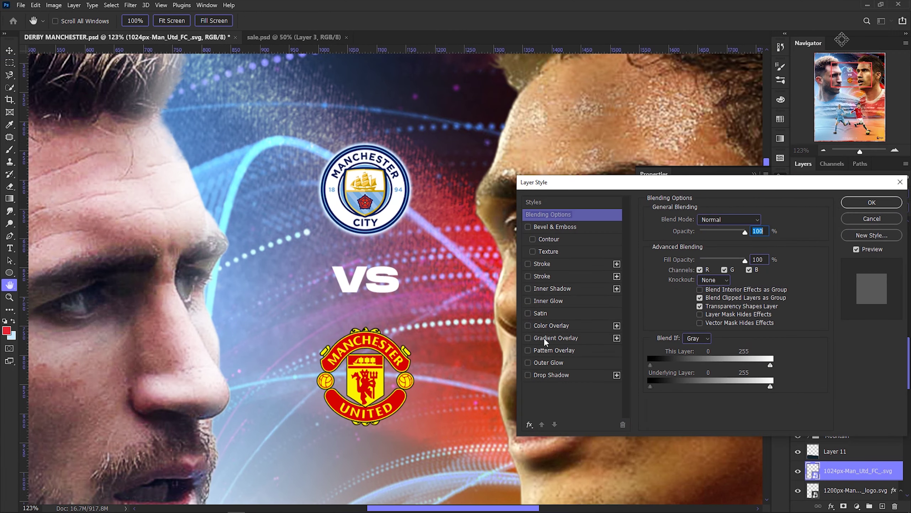
Add an outer glow to the United crest using red sampled from the crest.
left_click(548, 362)
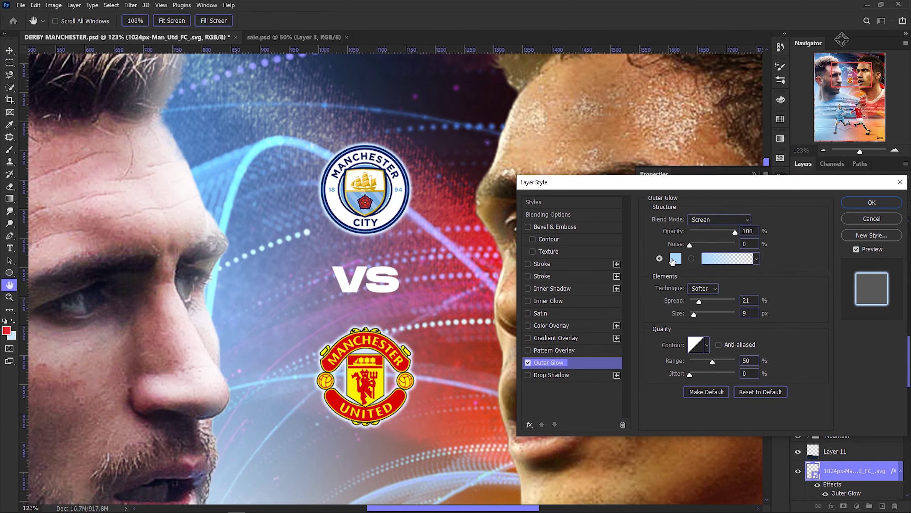
left_click(674, 261)
left_click(371, 356)
left_click(334, 366)
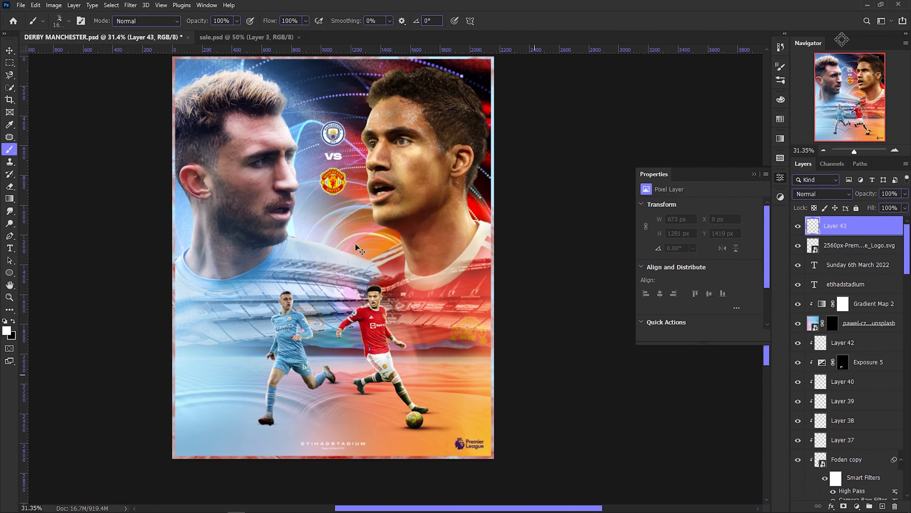
Paint large textured brush strokes along the poster bottom, including a light blue one.
right_click(355, 244)
left_click(190, 366)
left_click(593, 29)
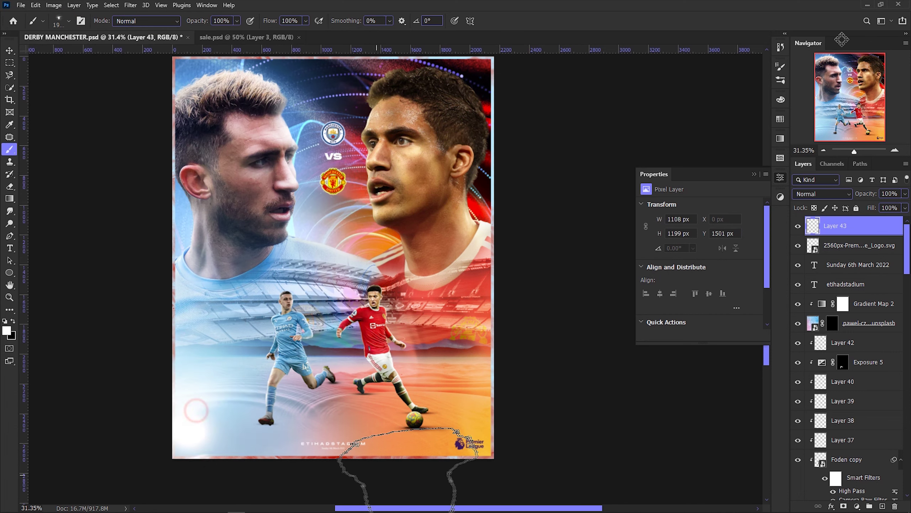
key("bracketright")
key("bracketright")
key("bracketright")
left_click_drag(351, 477, 531, 466)
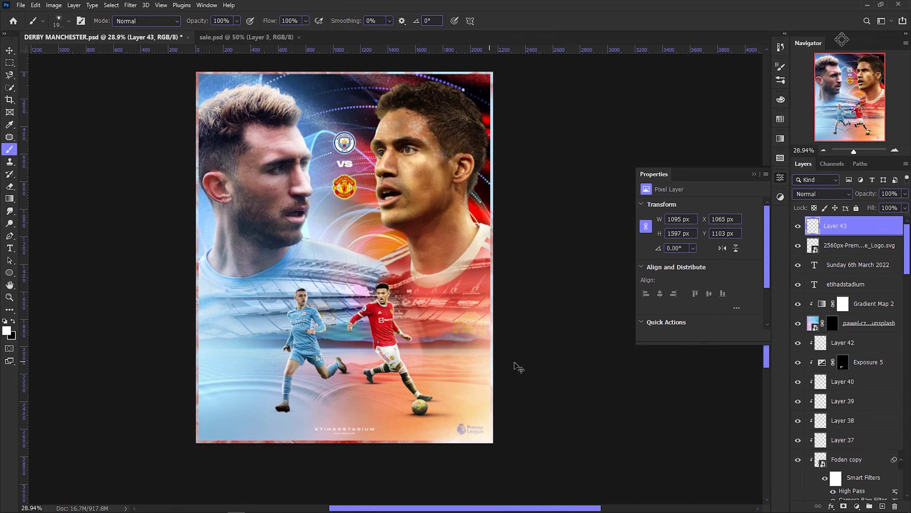
scroll(514, 367, "up", 1)
left_click(69, 21)
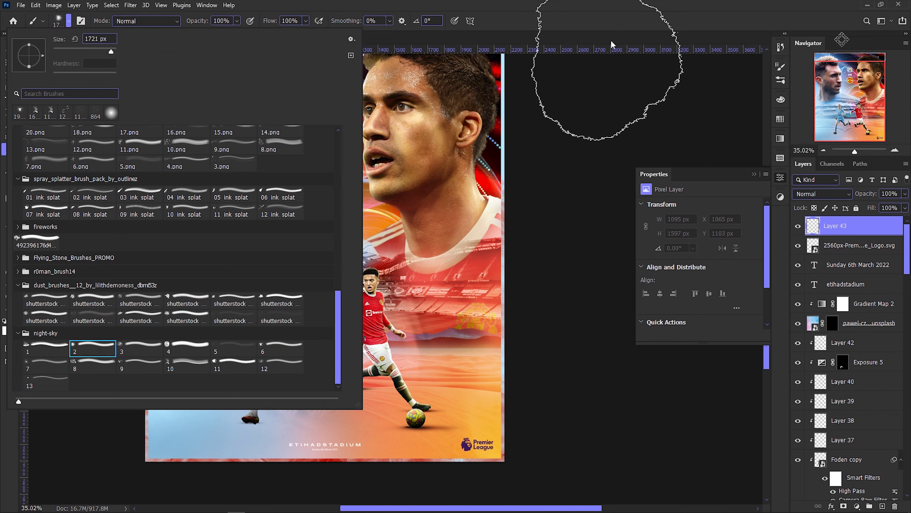
left_click_drag(177, 411, 225, 435)
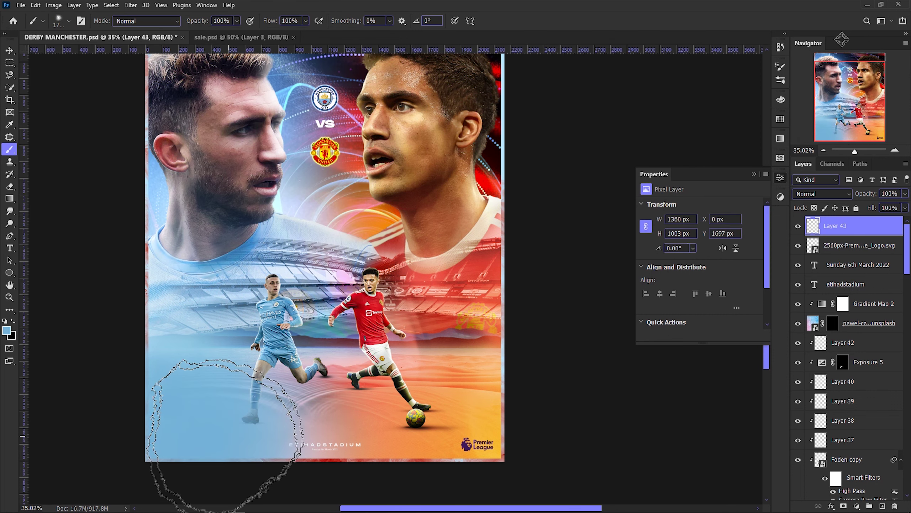
Set the texture layer to Screen and enlarge and rotate it across the centre.
left_click(821, 194)
left_click(811, 284)
key("ctrl+t")
mouse_move(347, 245)
left_mouse_down()
mouse_move(502, 162)
mouse_move(108, 107)
left_mouse_up()
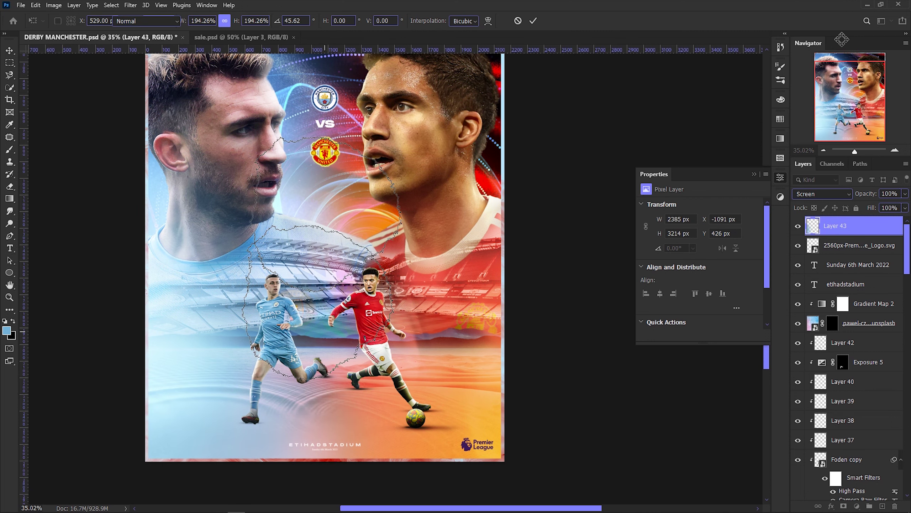
key("Return")
key("b")
scroll(331, 277, "down", 1)
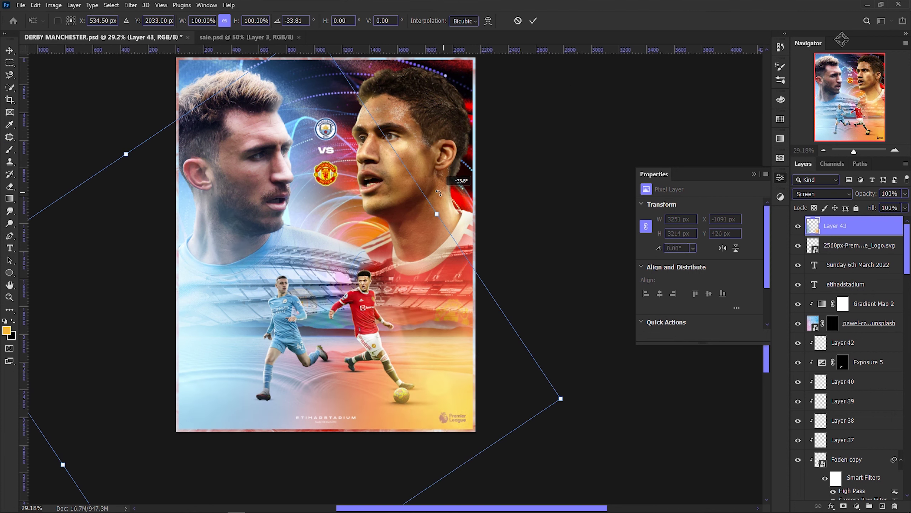
On a new layer, stamp a Screen-blended texture rotated about 7.5° and enlarged about 170%.
key("ctrl+shift+alt+n")
left_click(439, 382)
key("ctrl+t")
left_click_drag(560, 346, 574, 315)
left_click(821, 194)
left_click(810, 283)
mouse_move(599, 143)
left_mouse_down()
mouse_move(489, 264)
mouse_move(590, 185)
left_mouse_up()
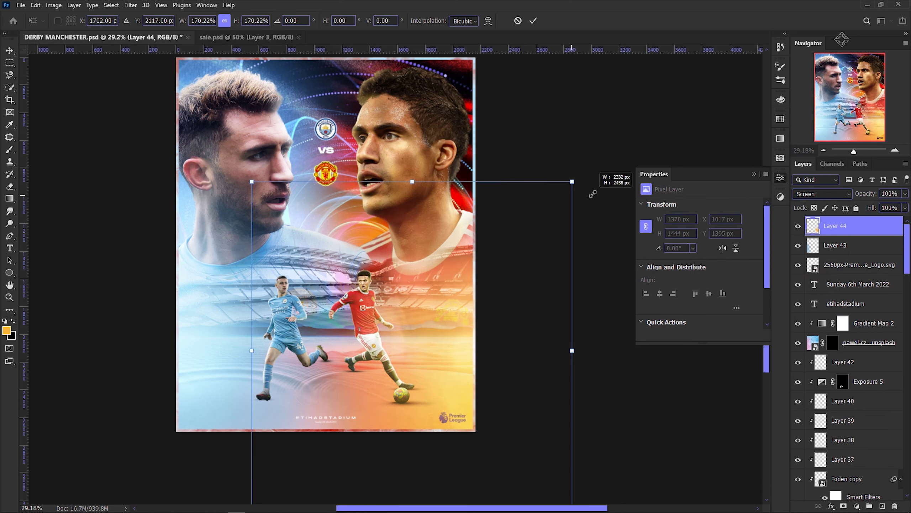
left_click_drag(512, 232, 518, 240)
Confirm the second texture's transform and add a layer mask to Layer 43.
key("Return")
key("b")
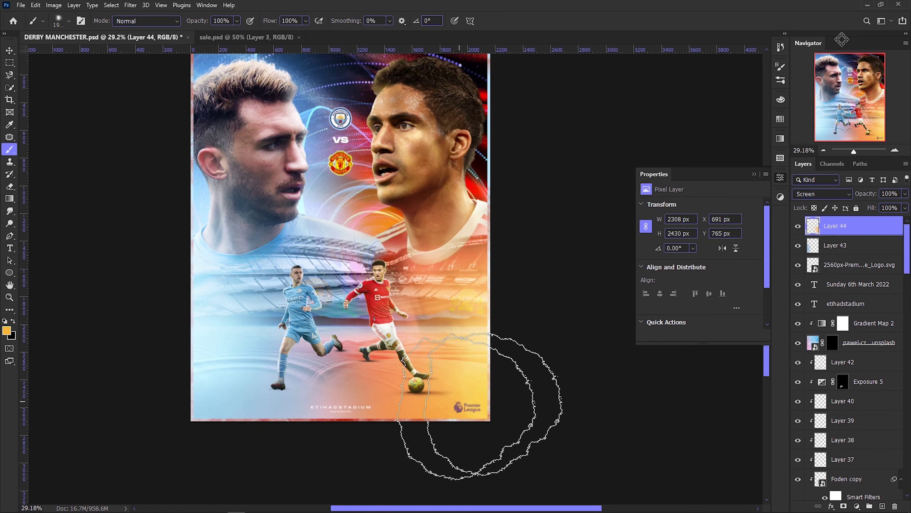
left_click(834, 245)
left_click(844, 506)
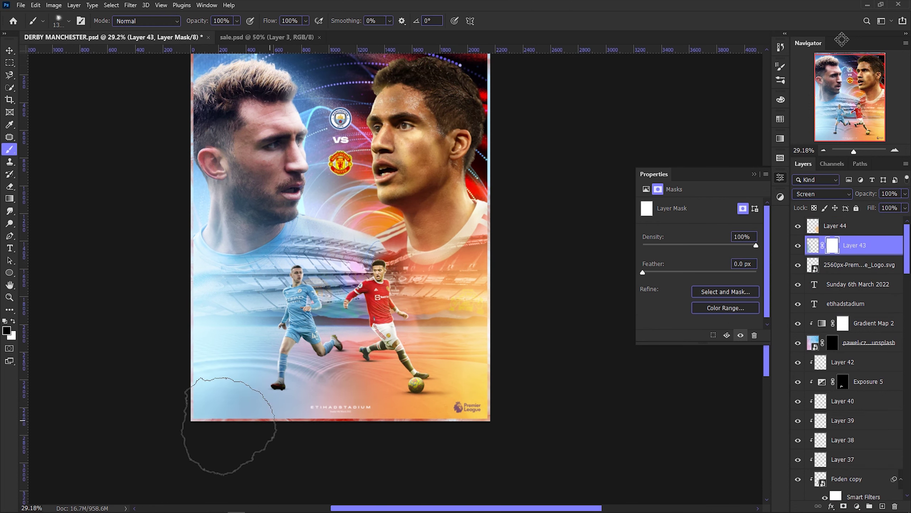
scroll(285, 406, "up", 3)
scroll(284, 407, "down", 2)
Choose a soft round brush for painting on the mask.
left_click(60, 22)
scroll(108, 251, "up", 5)
scroll(107, 251, "up", 5)
left_click(350, 417)
scroll(293, 407, "up", 3)
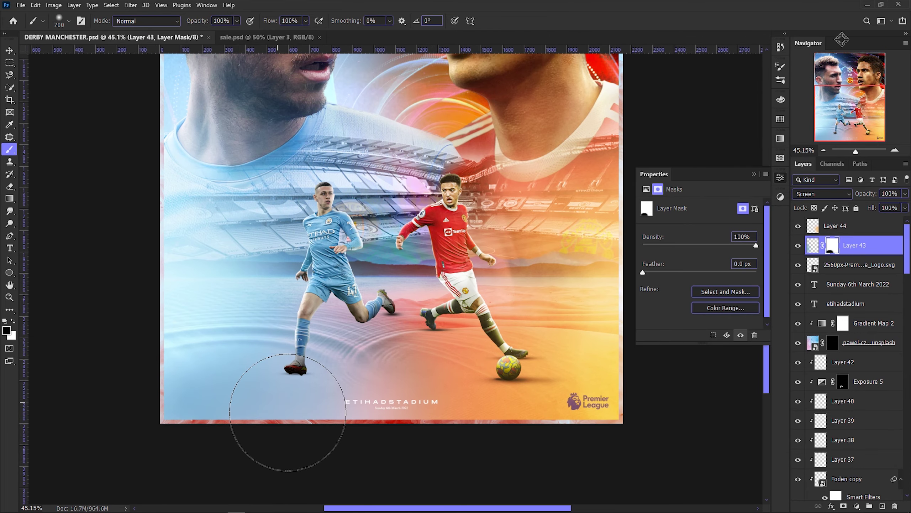
scroll(274, 386, "down", 2)
scroll(590, 427, "down", 1)
scroll(855, 312, "down", 3)
scroll(855, 312, "up", 2)
Create blank Layer 45 and move it into the SANCHO group below Layer 29.
left_click(855, 266)
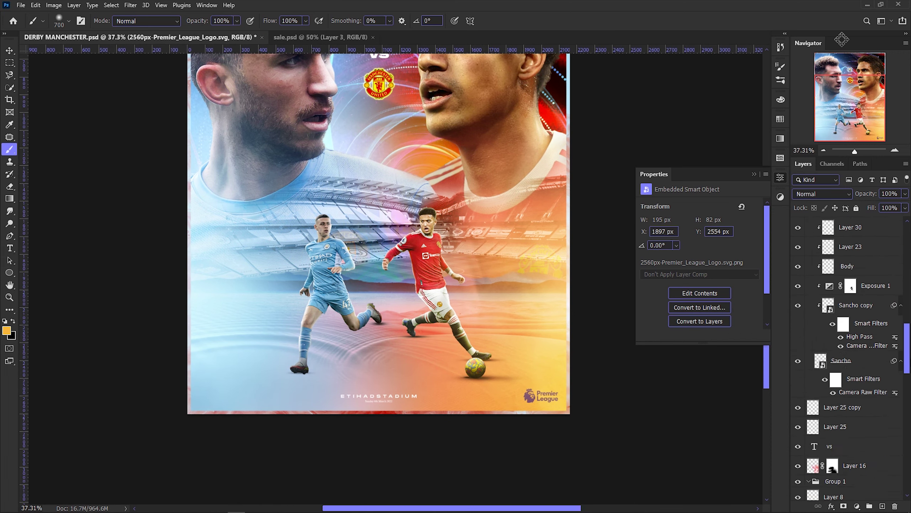
scroll(855, 312, "up", 5)
scroll(855, 359, "down", 1)
key("ctrl+shift+alt+n")
key("g")
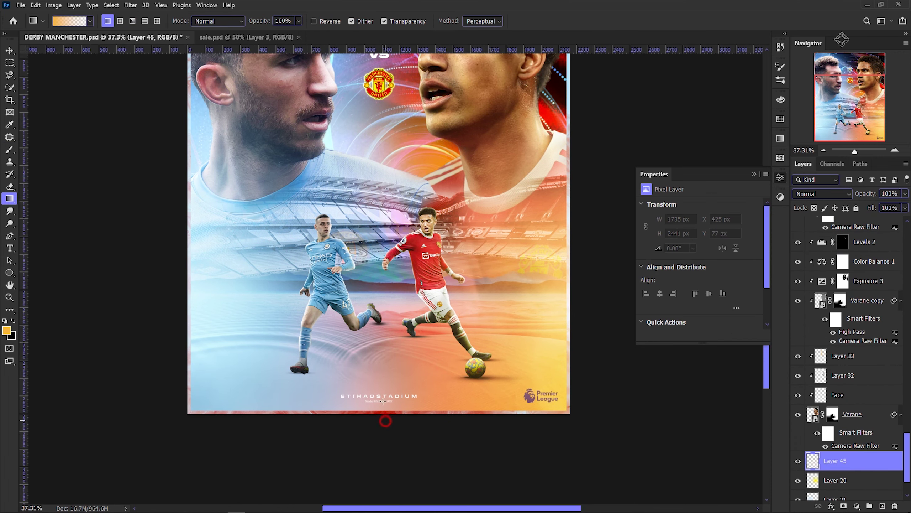
left_click_drag(804, 469, 864, 274)
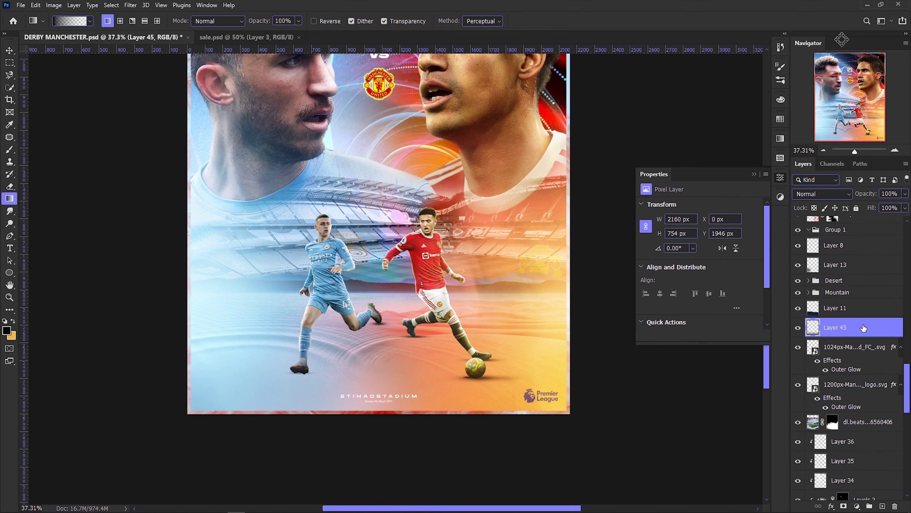
mouse_move(865, 274)
left_mouse_down()
mouse_move(853, 195)
mouse_move(854, 361)
left_mouse_up()
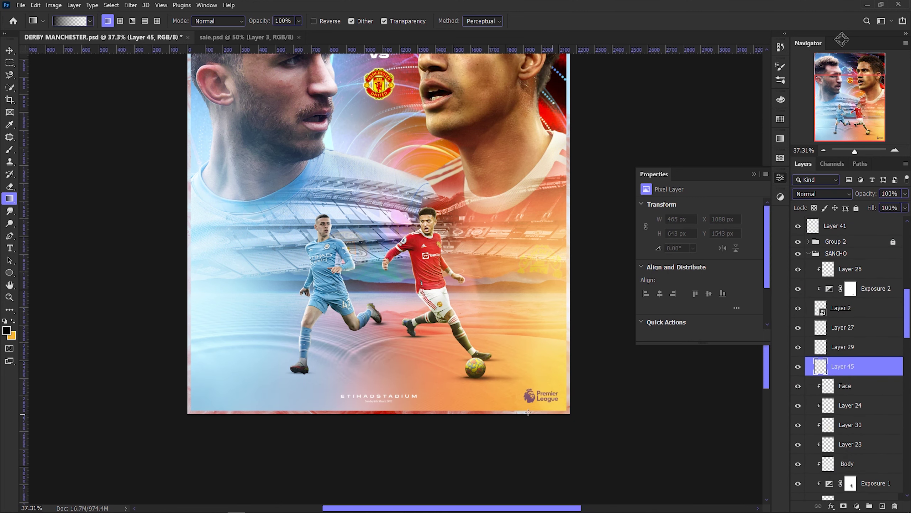
key("b")
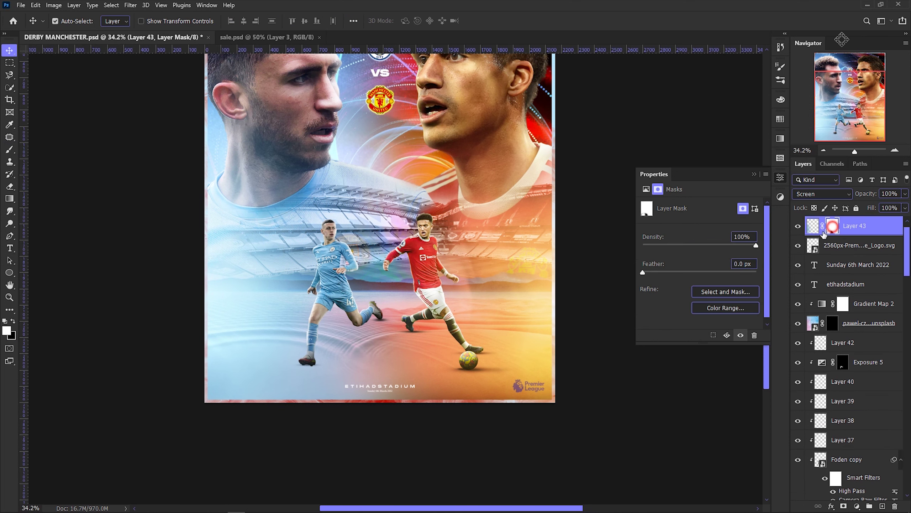
Return to the Brush and toggle the Mountain layer's visibility.
key("b")
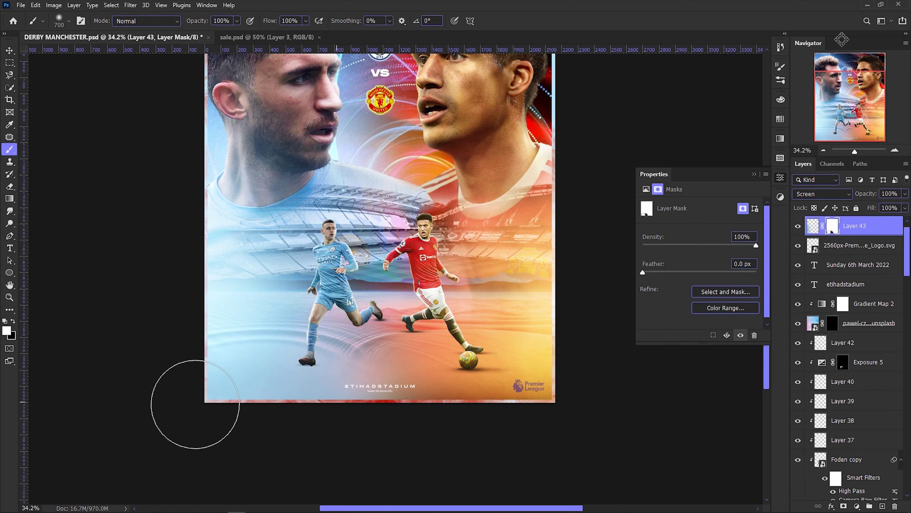
scroll(852, 340, "down", 5)
scroll(852, 339, "down", 5)
scroll(852, 339, "down", 5)
scroll(852, 340, "up", 3)
scroll(852, 339, "up", 3)
scroll(836, 341, "up", 2)
left_click(797, 319)
scroll(861, 344, "down", 5)
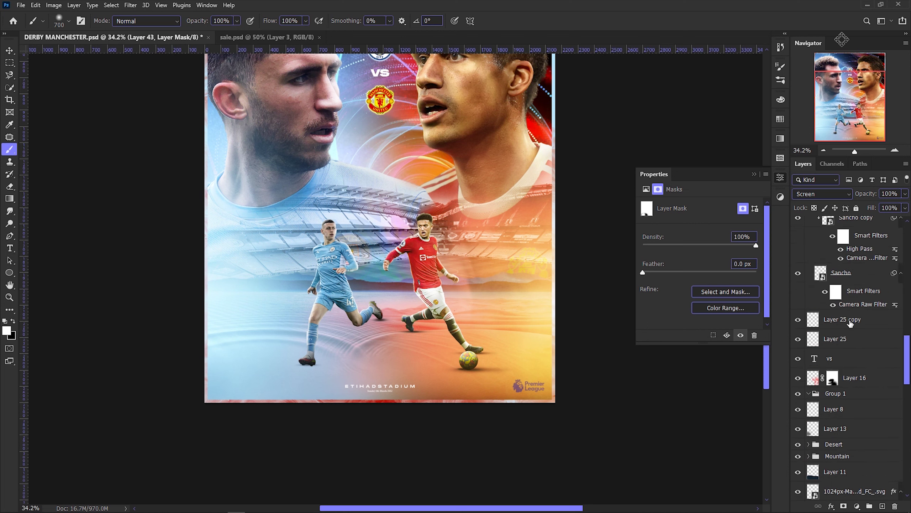
scroll(861, 345, "down", 5)
scroll(879, 347, "down", 5)
Mask Layer 18 in Group 2, softly painting the water near the feet at 53% flow.
left_click(404, 410, "ctrl")
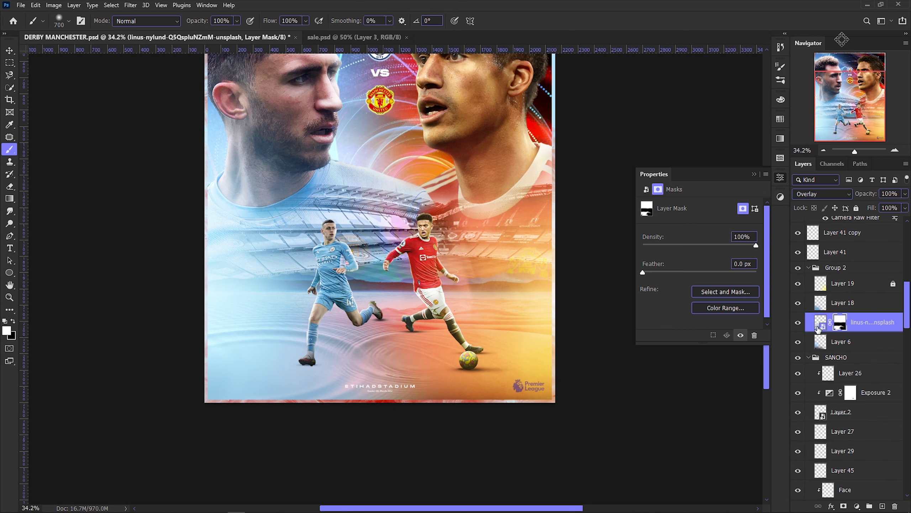
left_click(822, 302)
left_click(844, 505)
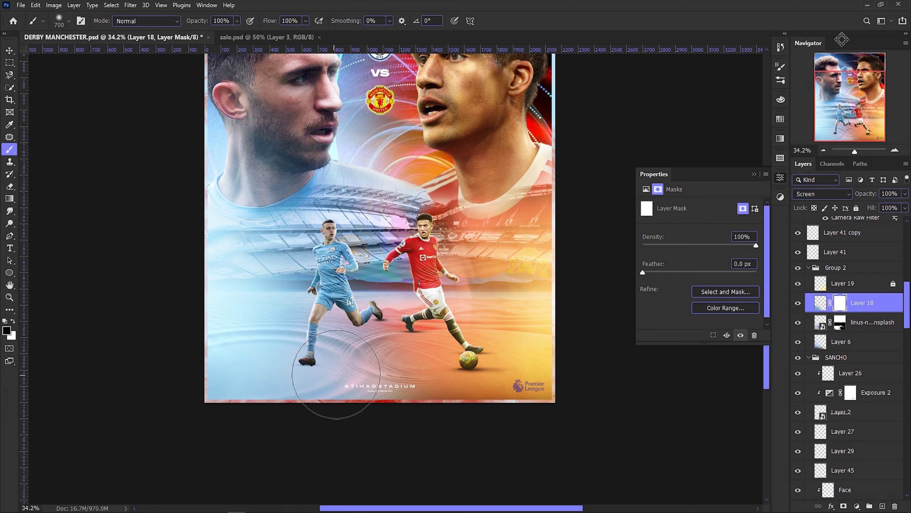
left_click_drag(321, 417, 357, 344)
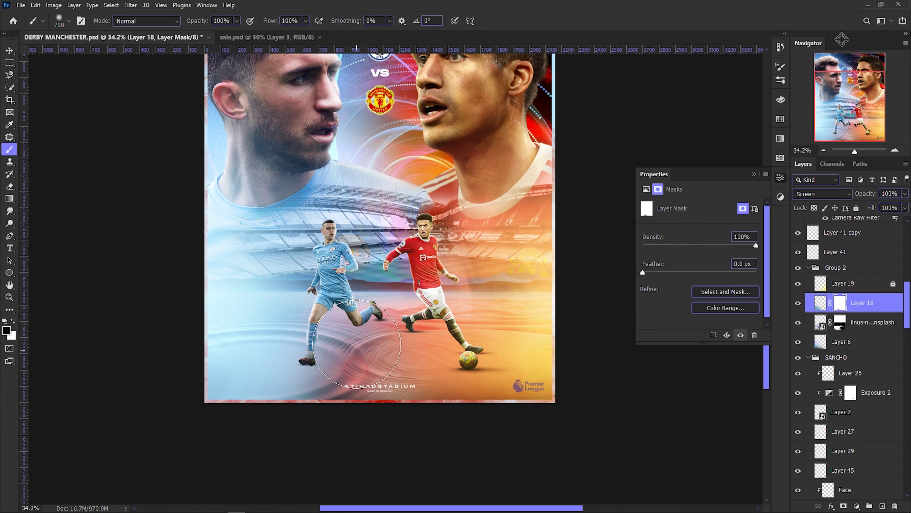
scroll(358, 344, "down", 3)
scroll(305, 359, "up", 5)
scroll(306, 360, "down", 1)
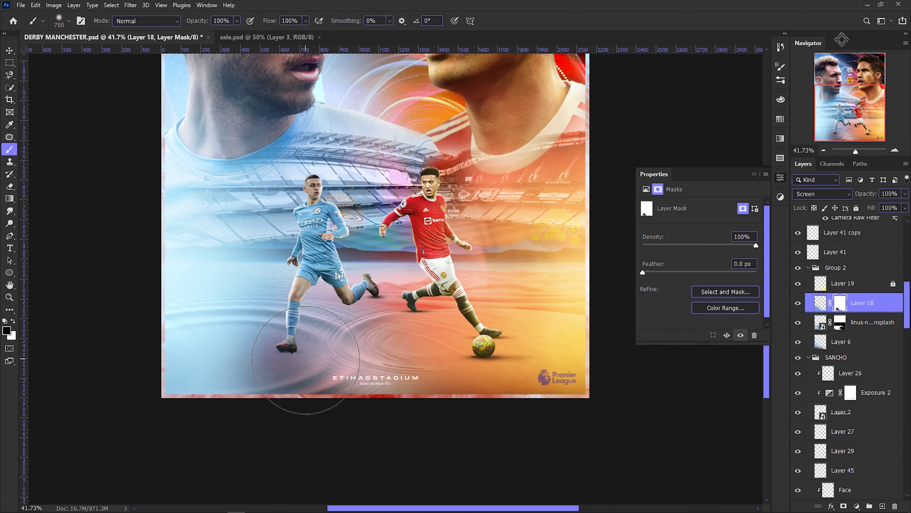
scroll(617, 417, "up", 1)
left_click(306, 21)
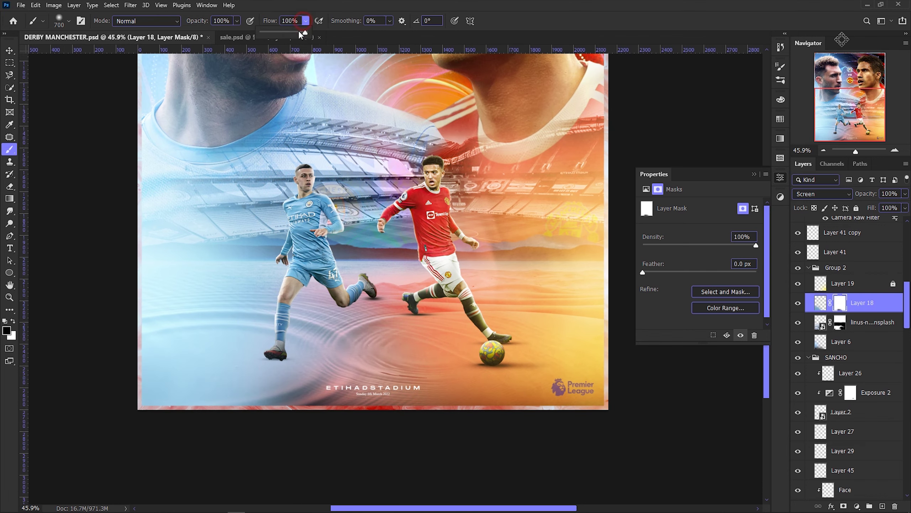
scroll(463, 311, "down", 2)
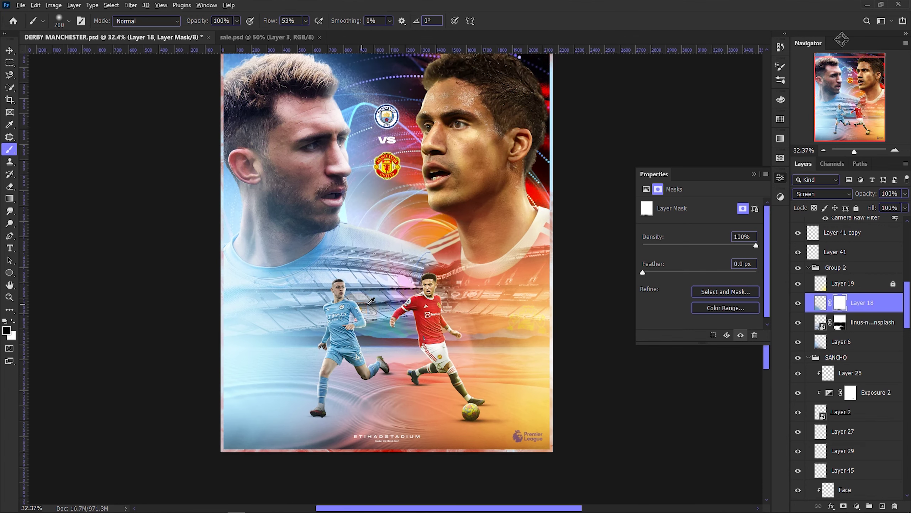
scroll(463, 312, "up", 1)
Open the Manchester United crest layer's Outer Glow style and its glow colour.
key("v")
scroll(418, 295, "up", 2)
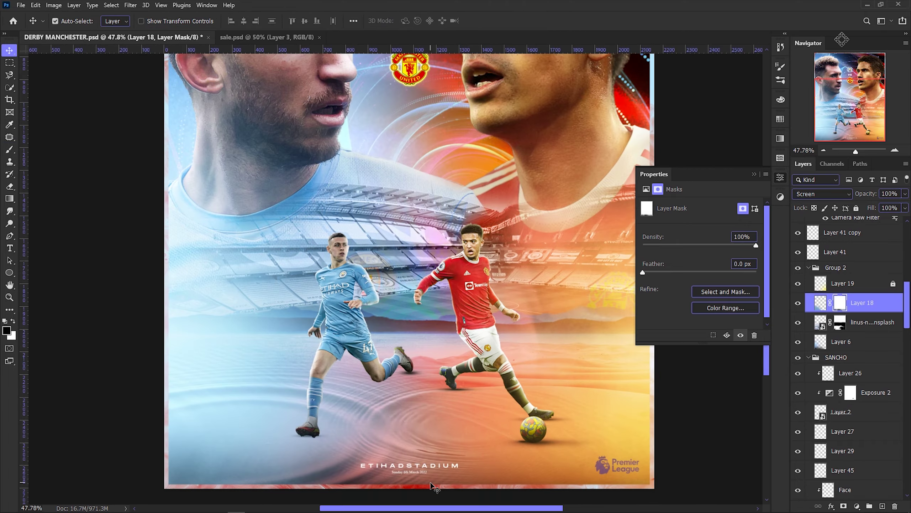
scroll(418, 294, "down", 3)
scroll(427, 222, "up", 5)
left_click(400, 221)
right_click(861, 414)
left_click(761, 92)
left_click(549, 362)
left_click(676, 258)
Close the crest's glow settings and select the landscape photo layer's mask.
left_click(834, 146)
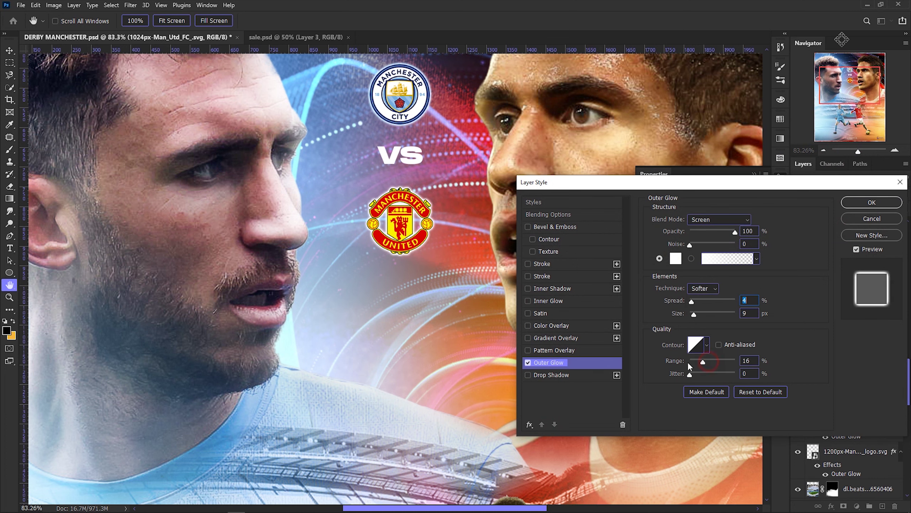
key("Return")
scroll(565, 246, "down", 3)
left_click(565, 247)
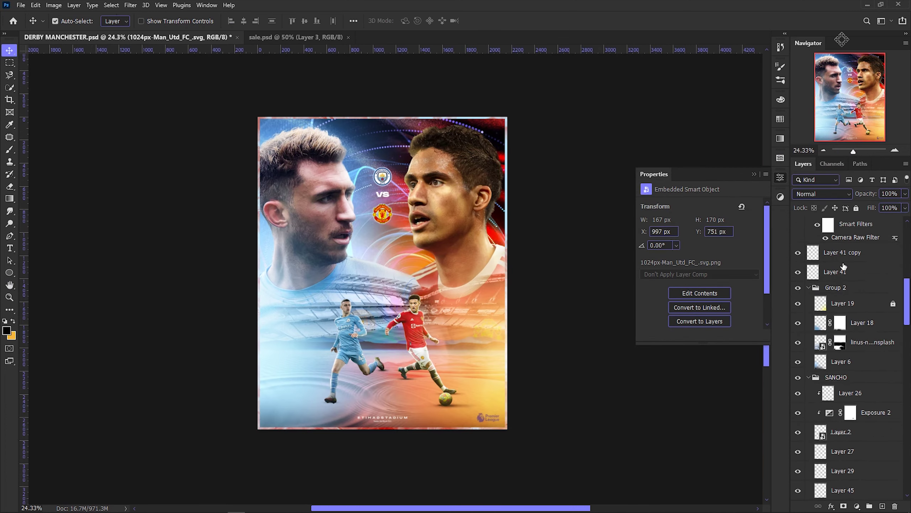
scroll(382, 412, "up", 2)
left_click(839, 304)
Target Layer 18's mask with default colours, then stamp visible layers above Layer 44.
key("b")
key("d")
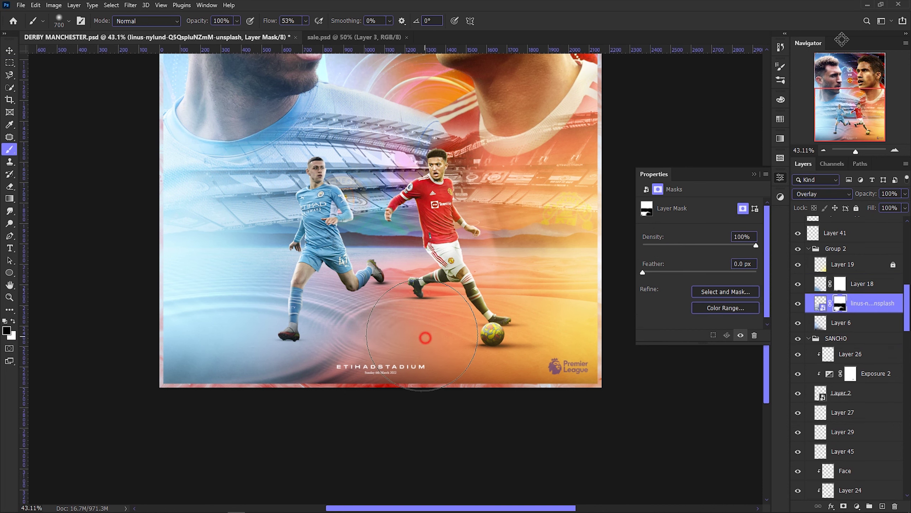
key("alt+bracketright")
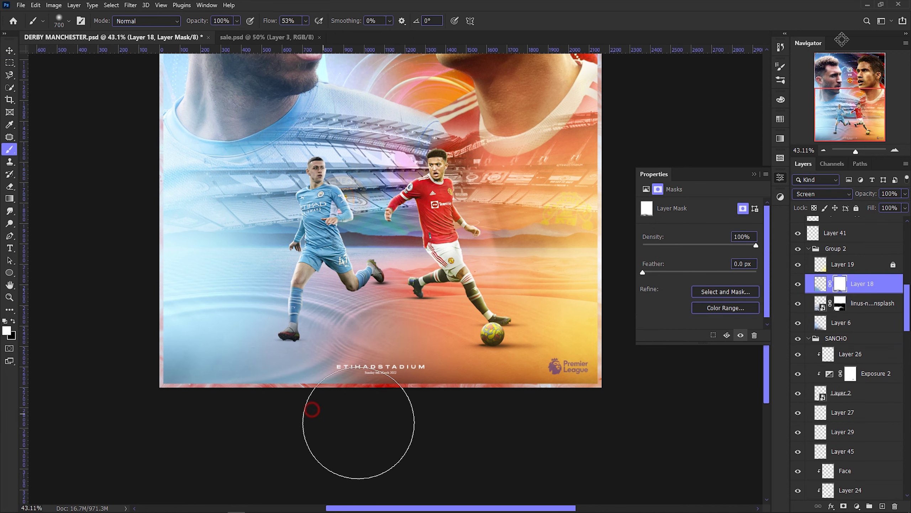
scroll(406, 429, "down", 3)
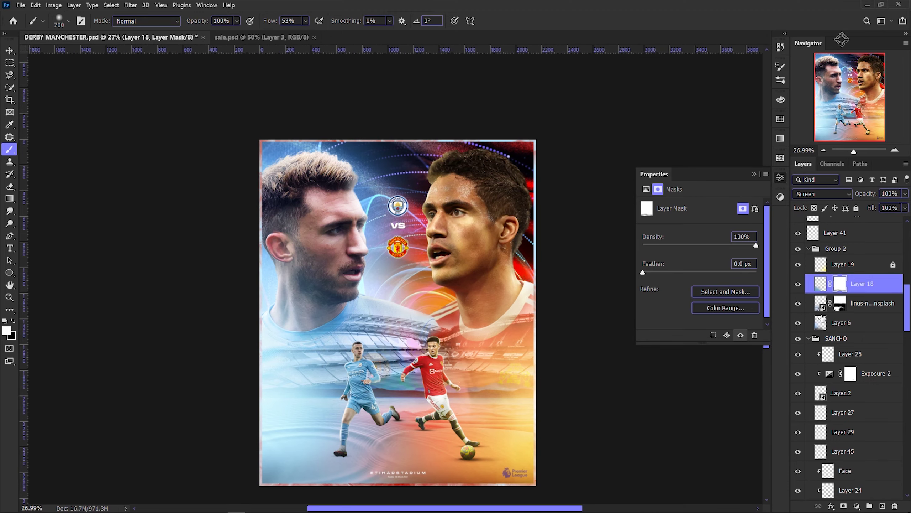
scroll(854, 323, "up", 5)
left_click(868, 233)
key("ctrl+shift+alt+e")
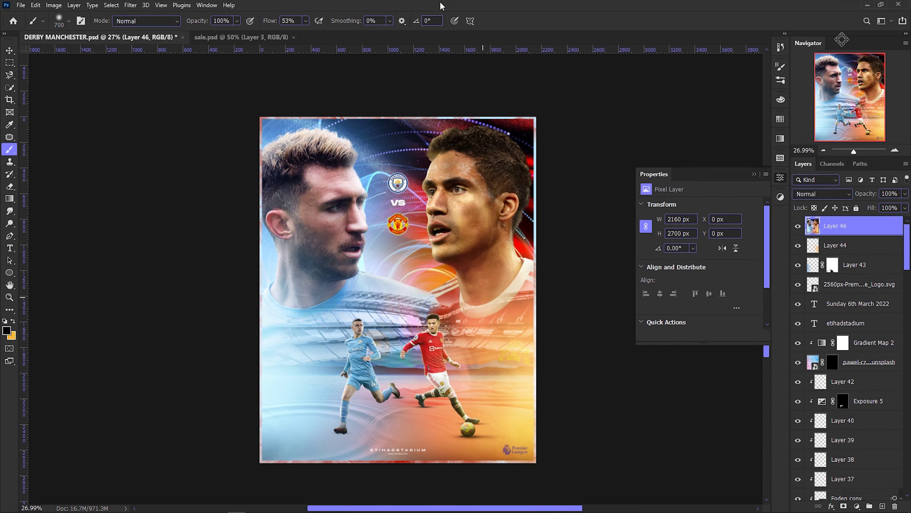
Scale the Sunday 6th March 2022 date text down to about 83%.
scroll(571, 365, "up", 2)
left_click(846, 323)
left_click(868, 292, "shift")
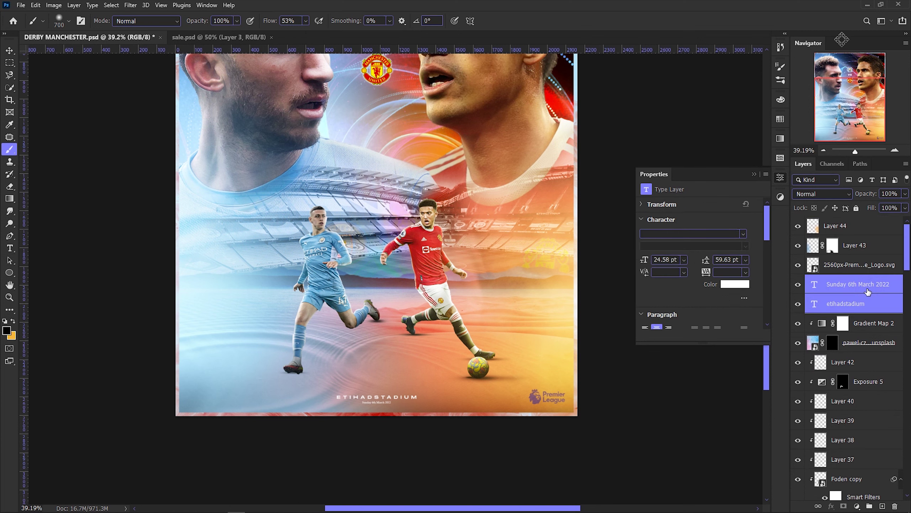
key("v")
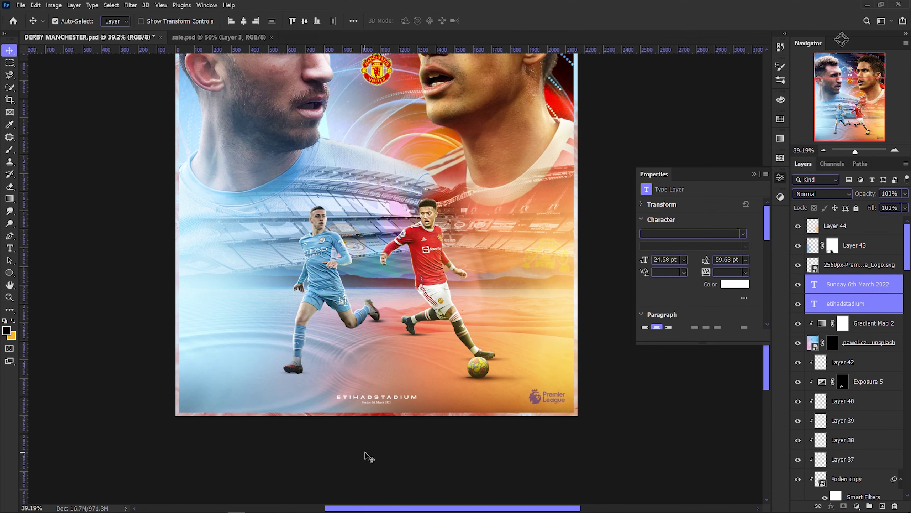
scroll(370, 458, "up", 2)
scroll(371, 463, "up", 1)
scroll(375, 465, "down", 3)
left_click(392, 348)
key("ctrl+t")
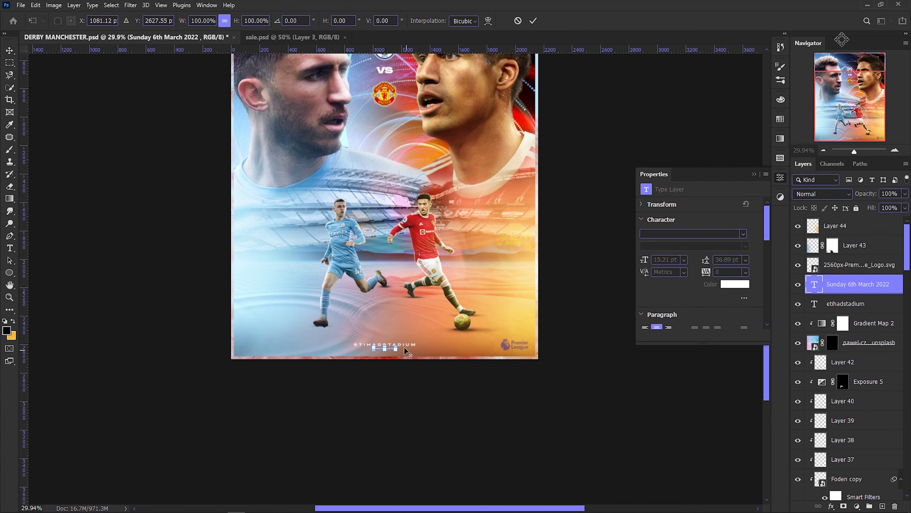
scroll(403, 346, "up", 2)
left_click_drag(407, 358, 392, 353)
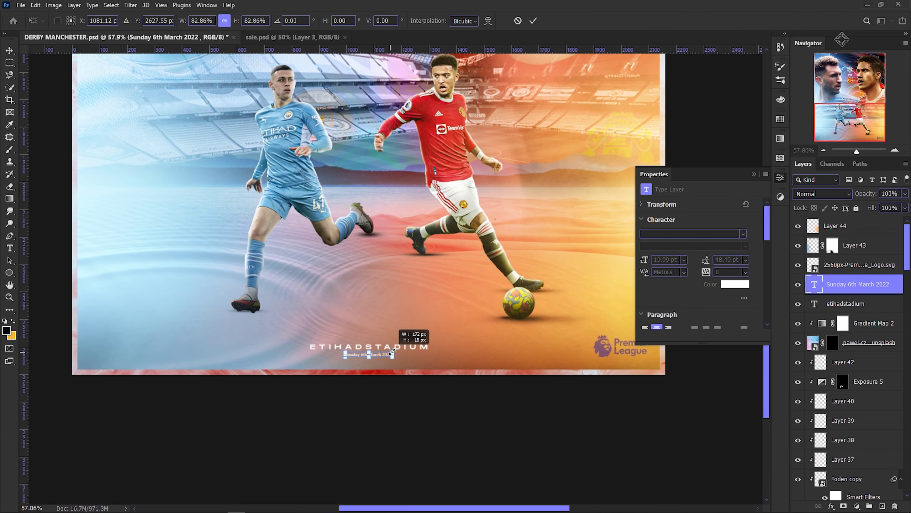
key("Return")
Stamp all visible layers into a new merged Layer 46 at the top.
scroll(392, 431, "down", 2)
scroll(392, 431, "down", 2)
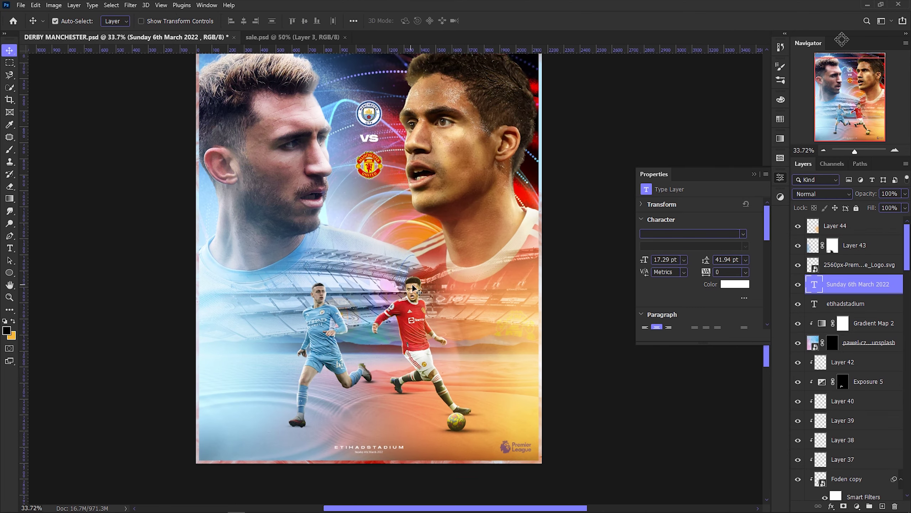
left_click(872, 226)
key("ctrl+shift+alt+e")
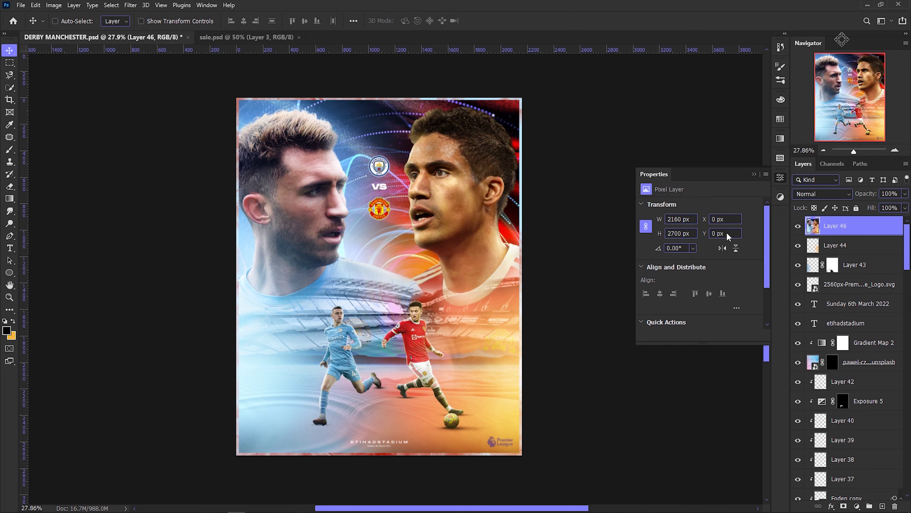
In Camera Raw, lower exposure and contrast, adjust clarity and add slight dehaze.
key("ctrl+shift+a")
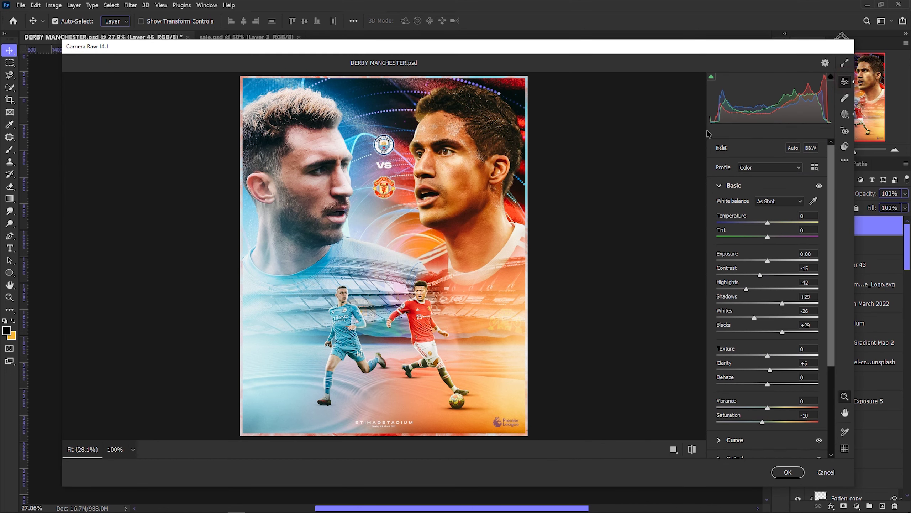
left_click_drag(769, 261, 767, 261)
left_click(759, 275)
scroll(762, 279, "down", 3)
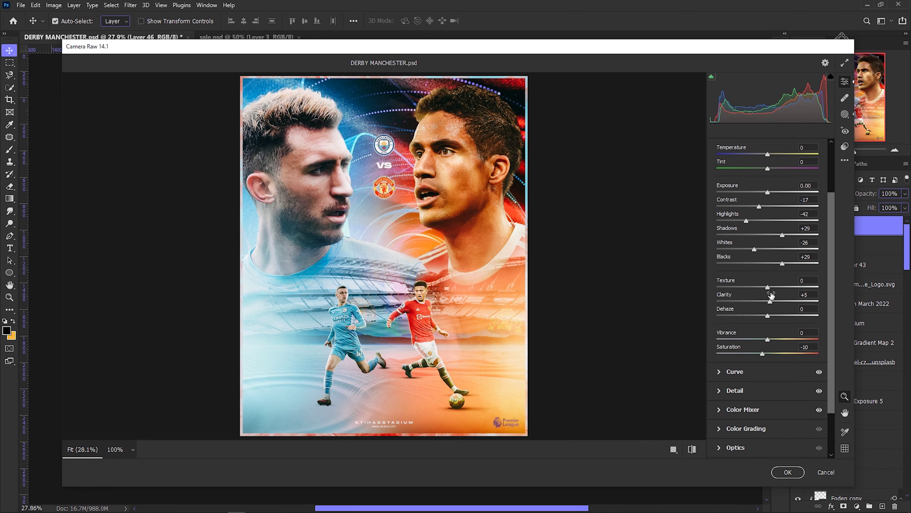
left_click_drag(770, 301, 784, 302)
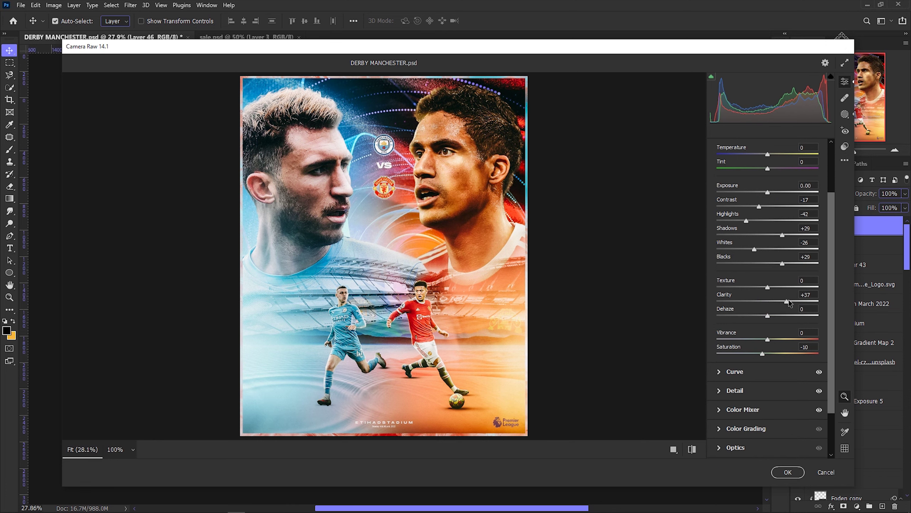
left_click(388, 306)
left_click_drag(388, 305, 108, 403)
mouse_move(785, 301)
left_mouse_down()
mouse_move(769, 303)
mouse_move(795, 289)
left_mouse_up()
key("ctrl+0")
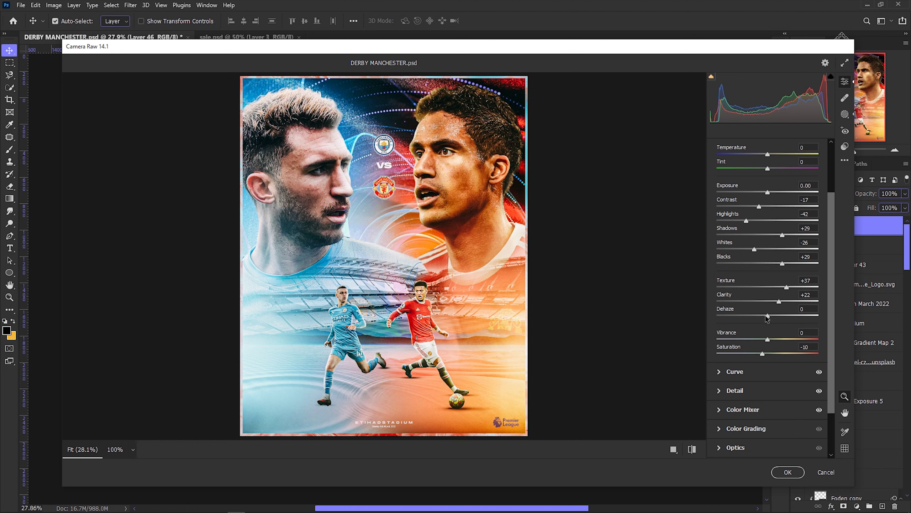
left_click_drag(767, 316, 772, 315)
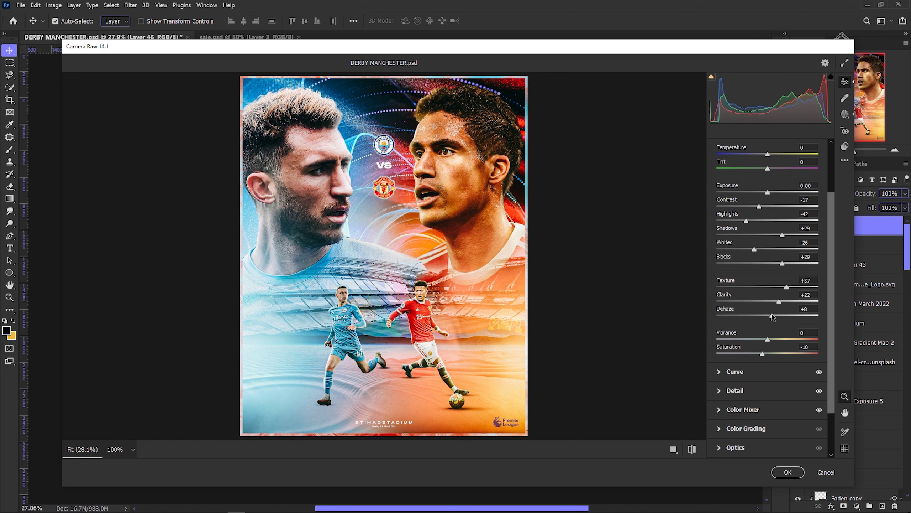
Set Sharpening 93, Detail 40 and Masking 36, checking at 100% zoom.
scroll(774, 331, "down", 1)
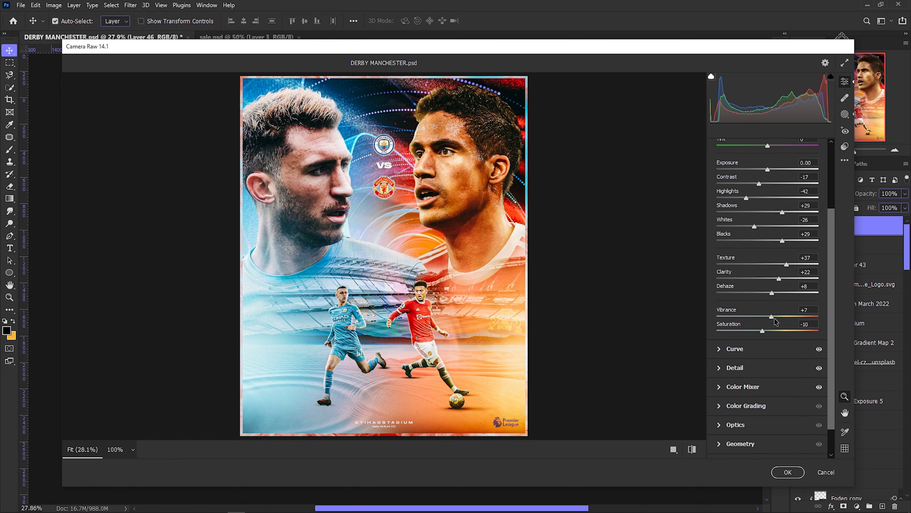
scroll(774, 317, "down", 1)
left_click(723, 335)
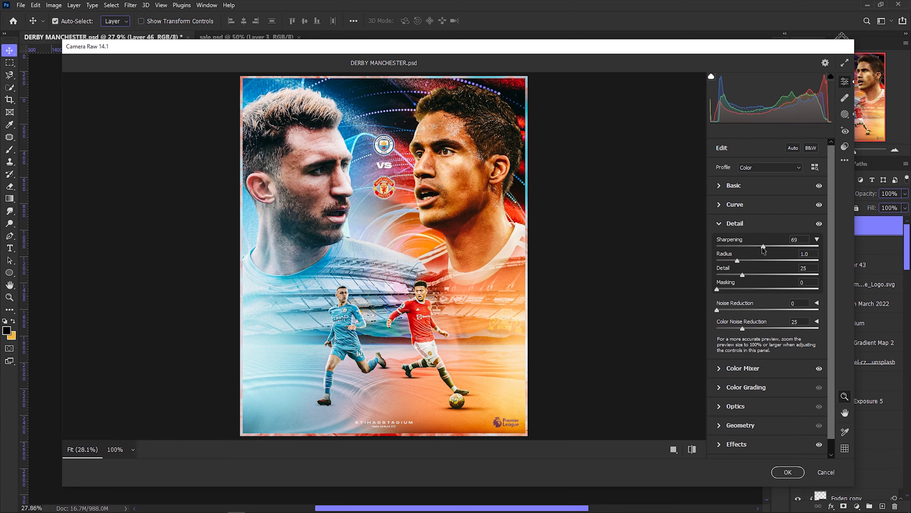
left_click_drag(764, 246, 760, 246)
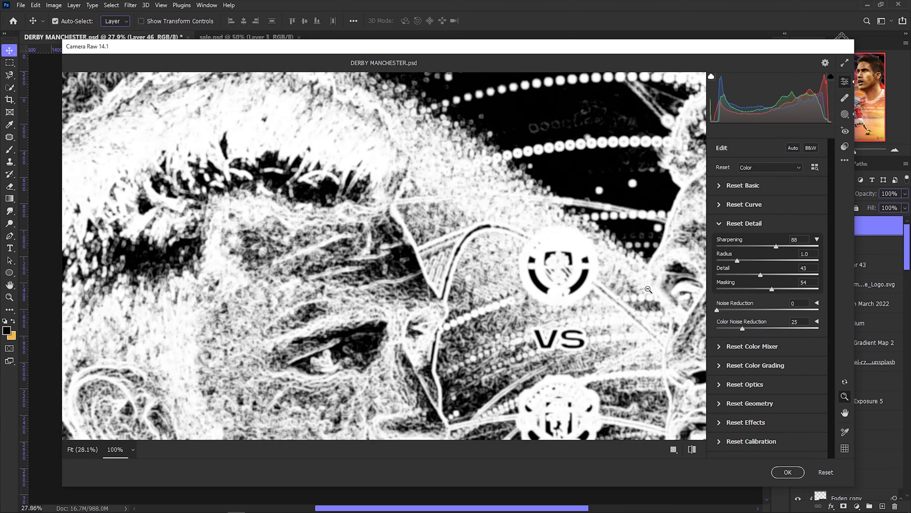
key("ctrl+0")
left_click_drag(717, 289, 782, 289)
mouse_move(717, 289)
left_mouse_down()
mouse_move(761, 287)
mouse_move(758, 277)
left_mouse_up()
key("ctrl+alt+0")
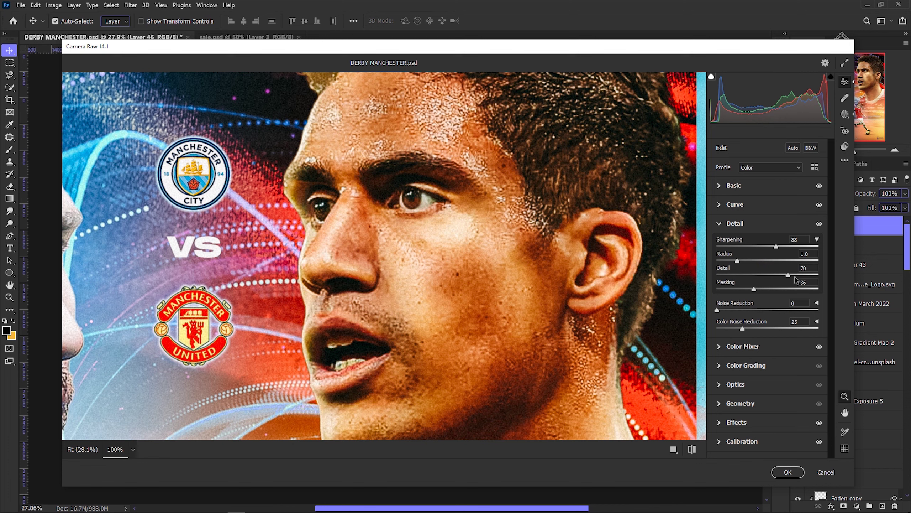
key("ctrl+0")
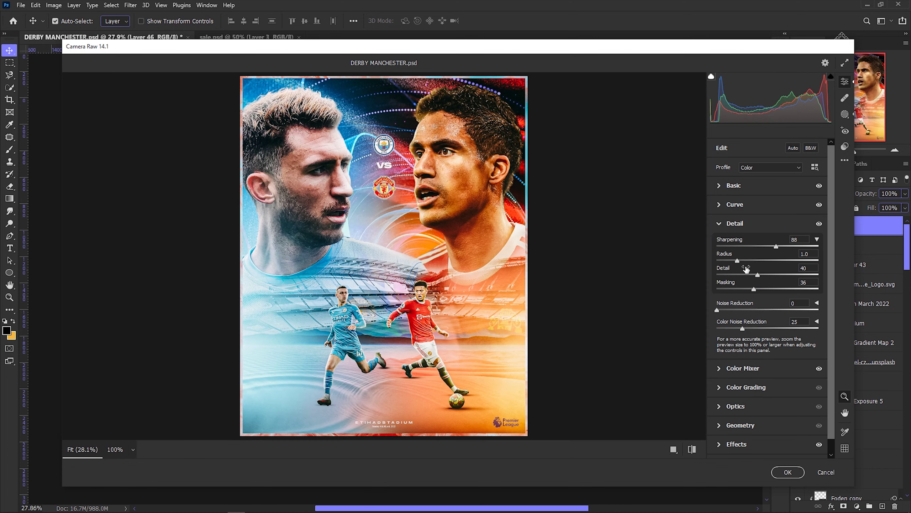
key("ctrl+alt+0")
key("ctrl+0")
scroll(786, 359, "down", 1)
Grade highlights warm yellow, lift shadow luminance and reset the global grading wheel.
left_click(792, 373)
left_click_drag(795, 367, 801, 368)
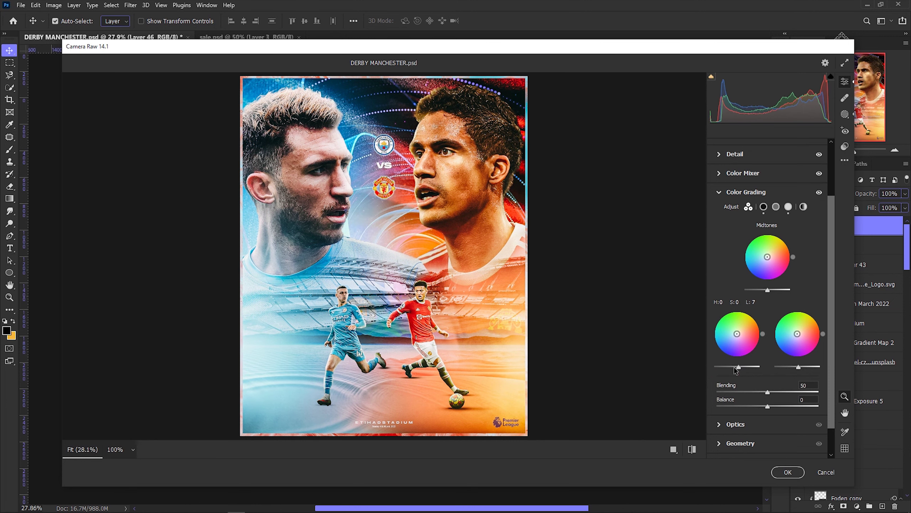
left_click_drag(734, 372, 746, 370)
left_click_drag(802, 344, 796, 328)
left_click_drag(770, 262, 769, 268)
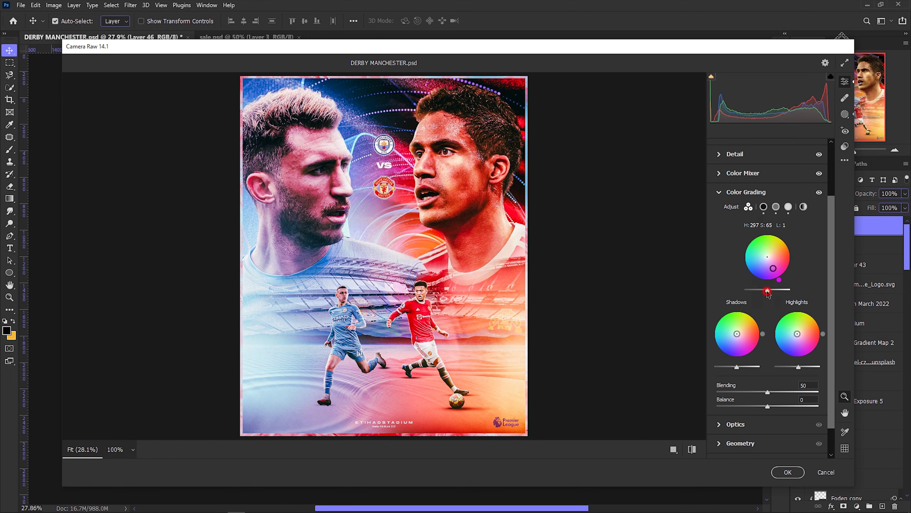
double_click(773, 268)
double_click(770, 290)
scroll(770, 359, "down", 2)
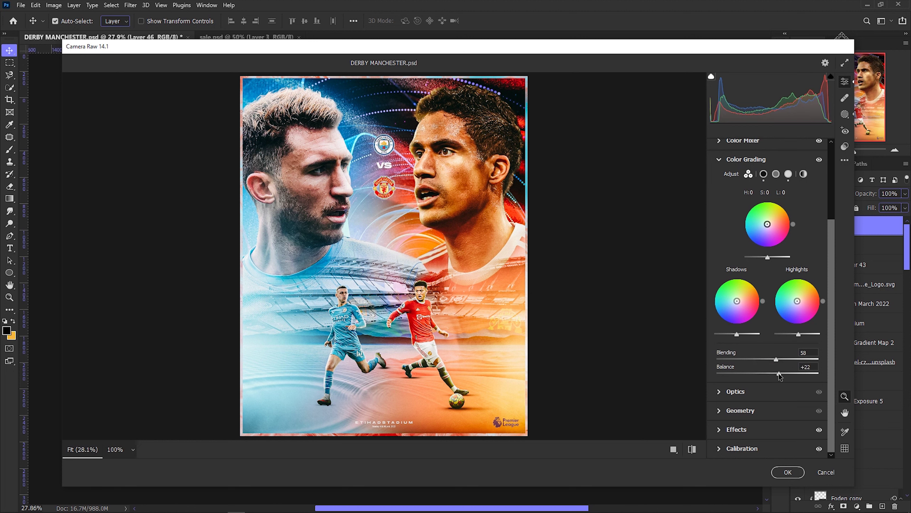
left_click(726, 397)
Add a +14 vignette in the Effects panel.
left_click(743, 361)
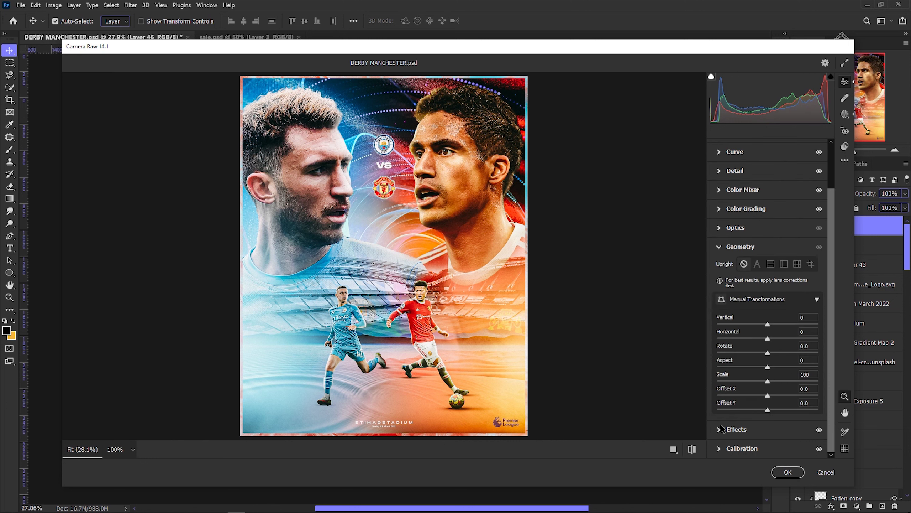
left_click(721, 425)
left_click(400, 223)
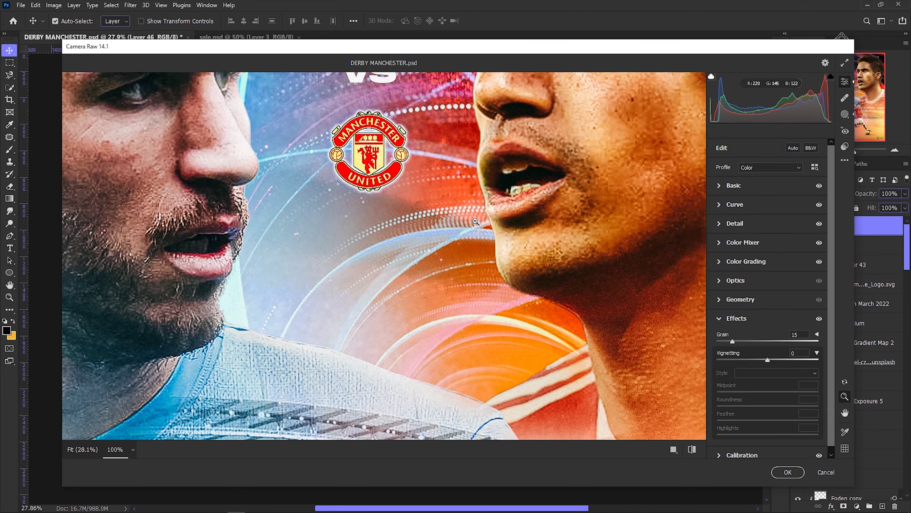
scroll(731, 372, "down", 1)
left_click_drag(765, 355, 776, 357)
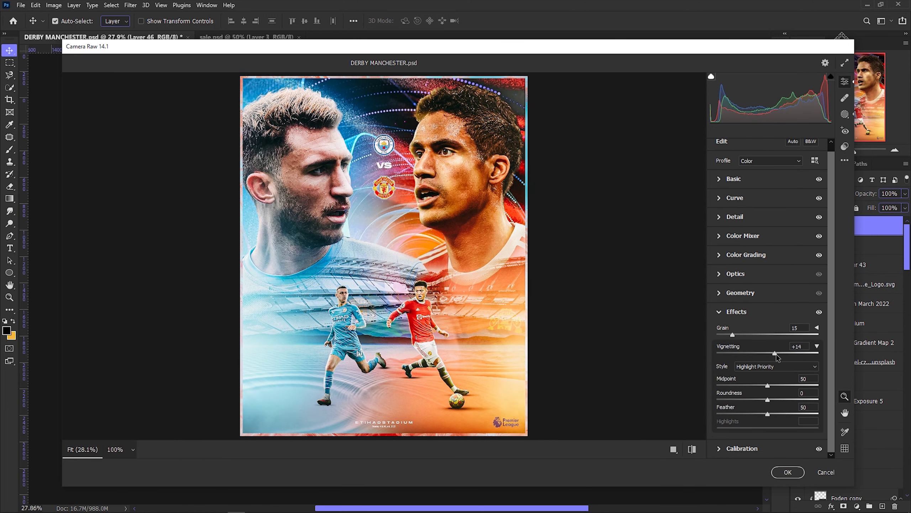
Recalibrate primaries: Red hue -24 saturation +3, Green hue +12, Blue hue -20.
left_click(741, 448)
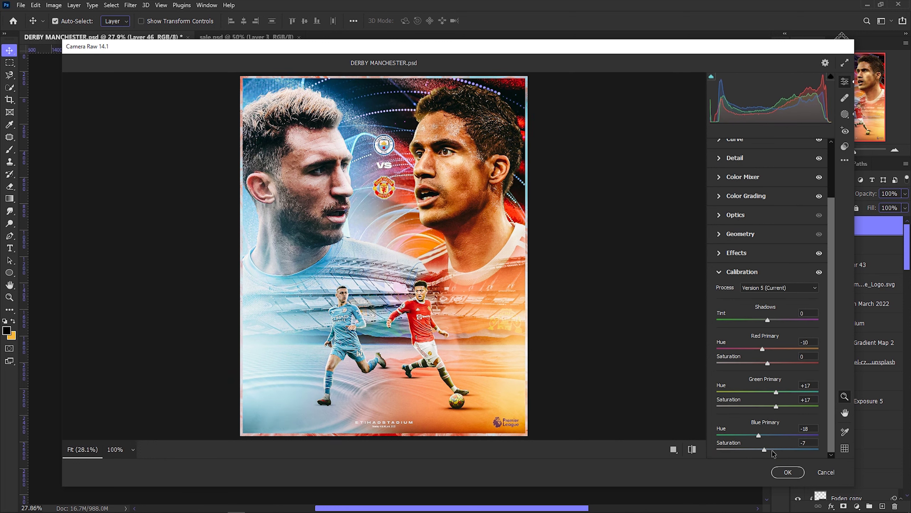
left_click_drag(780, 449, 769, 449)
left_click_drag(759, 436, 764, 436)
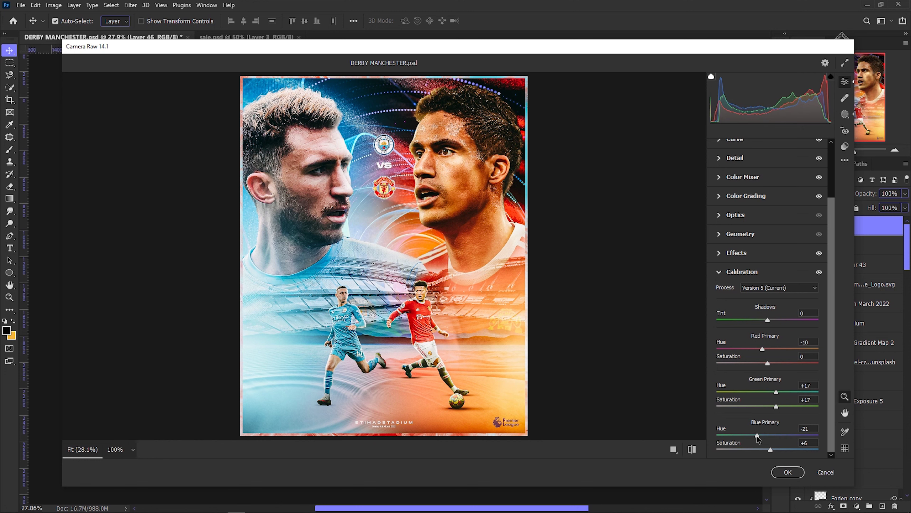
mouse_move(776, 406)
left_mouse_down()
mouse_move(760, 406)
mouse_move(772, 407)
mouse_move(771, 364)
left_mouse_up()
mouse_move(770, 364)
left_mouse_down()
mouse_move(764, 349)
mouse_move(746, 349)
mouse_move(756, 349)
left_mouse_up()
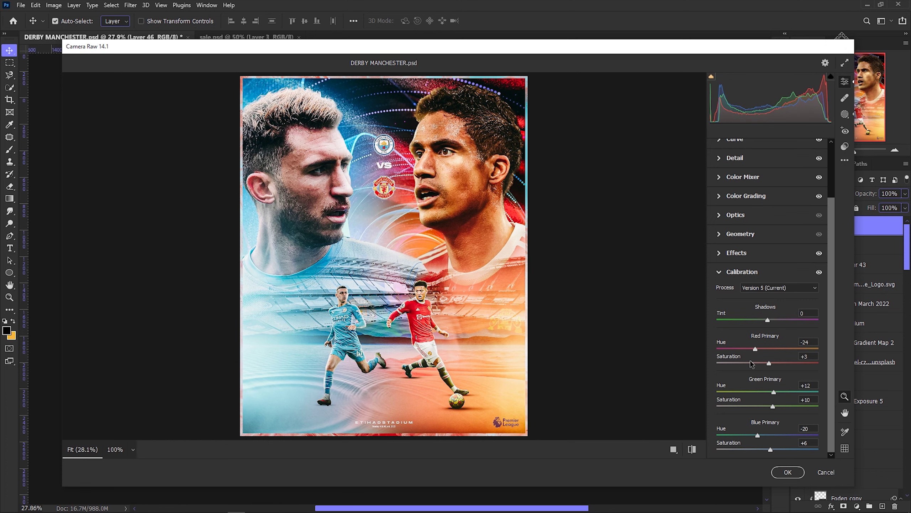
Raise Texture in the Basic panel, checking the players at 100% zoom.
scroll(775, 335, "up", 10)
left_click(732, 190)
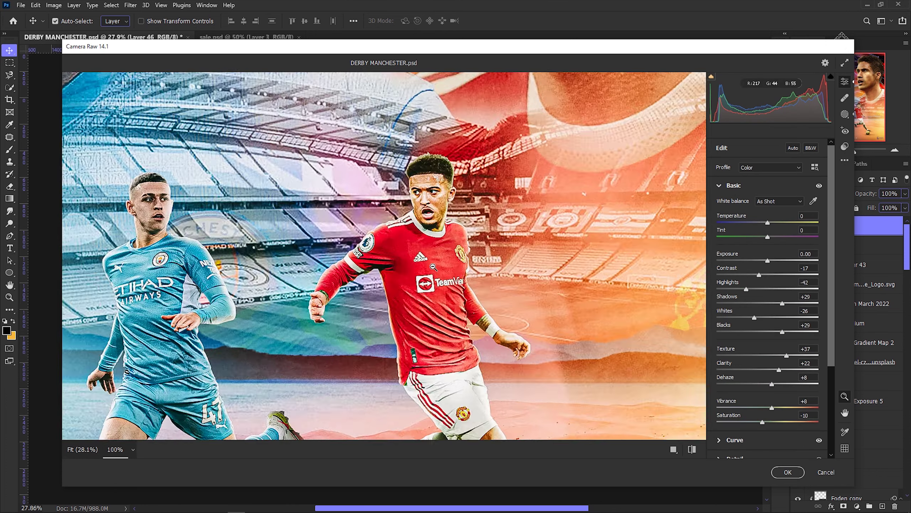
key("ctrl+alt+0")
left_click(778, 370)
key("ctrl+0")
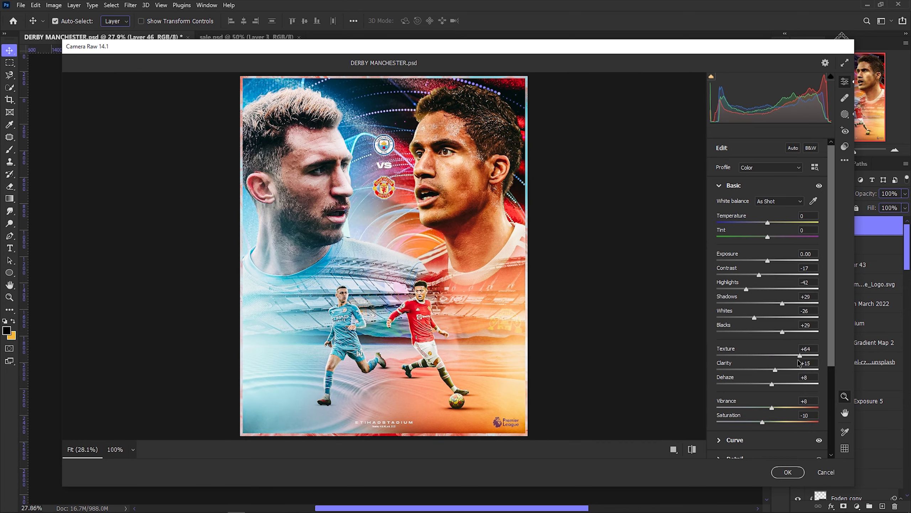
left_click_drag(784, 363, 785, 362)
left_click(348, 322)
left_click(348, 322)
left_click(445, 208)
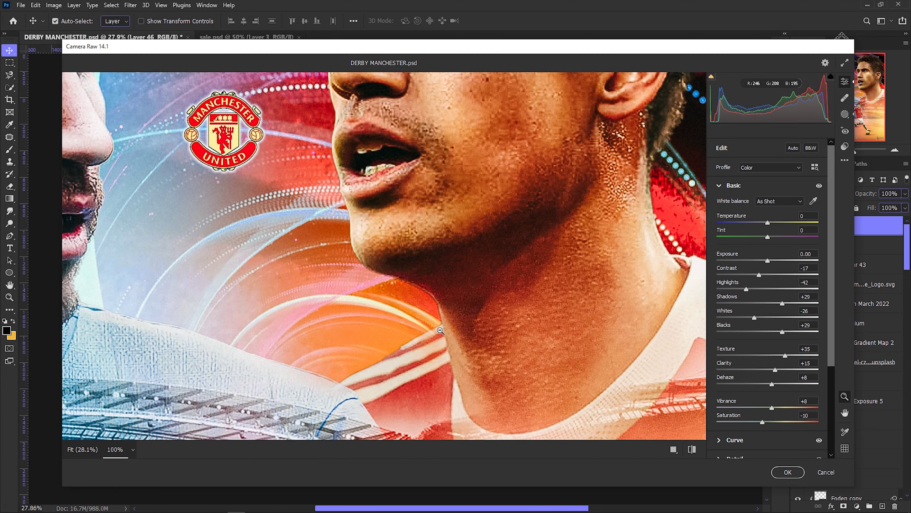
left_click(440, 330)
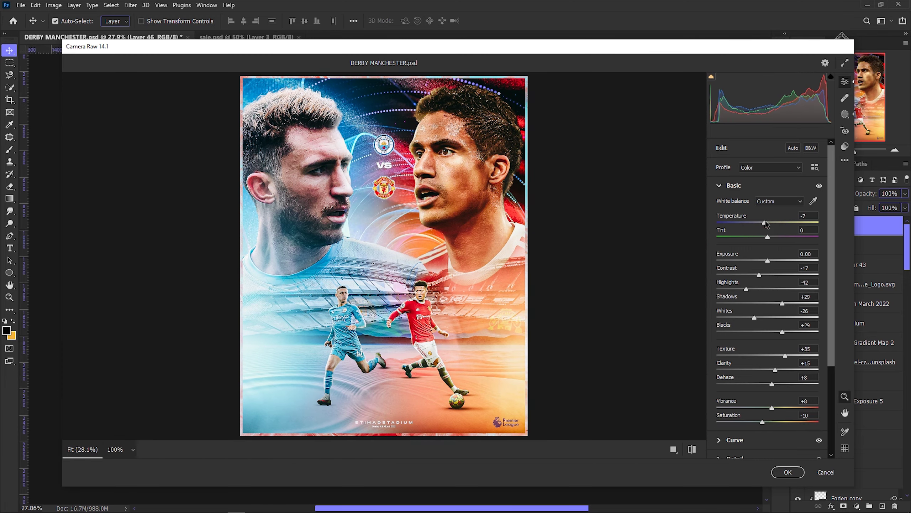
Cool the Temperature, ease back Saturation and compare Before/After side by side.
mouse_move(768, 222)
left_mouse_down()
mouse_move(759, 223)
mouse_move(767, 225)
left_mouse_up()
scroll(766, 334, "down", 5)
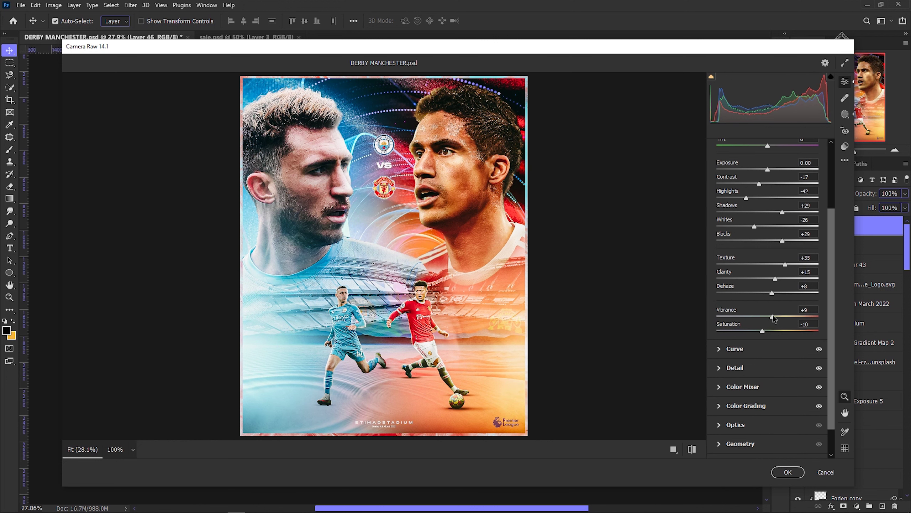
left_click(766, 331)
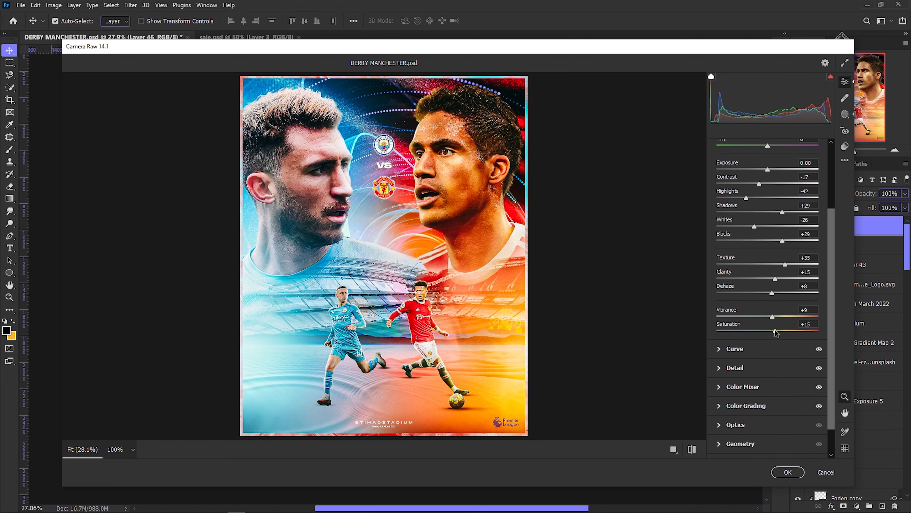
left_click(691, 450)
Lower oranges and magentas saturation and adjust yellows luminance in the HSL mixer.
scroll(764, 359, "down", 2)
left_click(743, 354)
left_click_drag(771, 310, 762, 295)
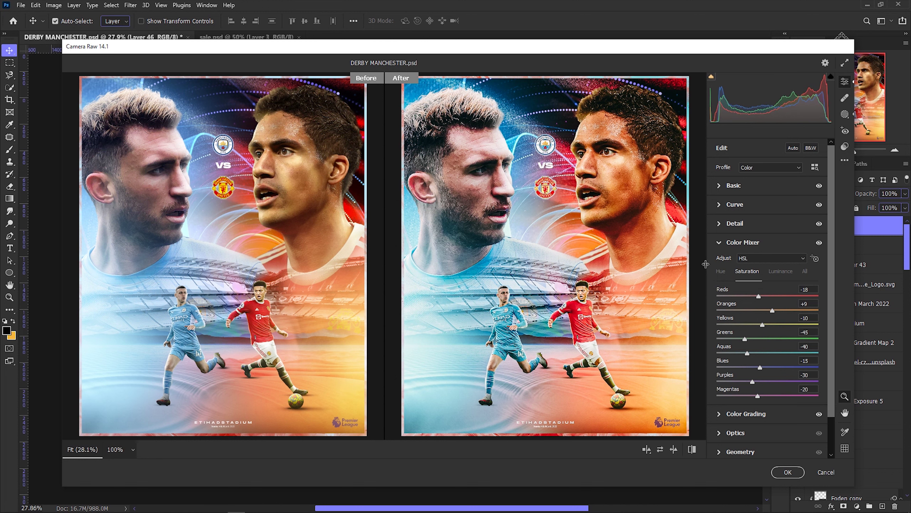
scroll(732, 326, "down", 1)
mouse_move(747, 331)
left_mouse_down()
mouse_move(736, 331)
mouse_move(749, 330)
mouse_move(768, 345)
mouse_move(763, 351)
mouse_move(792, 356)
left_mouse_up()
scroll(763, 358, "down", 1)
left_click(759, 255)
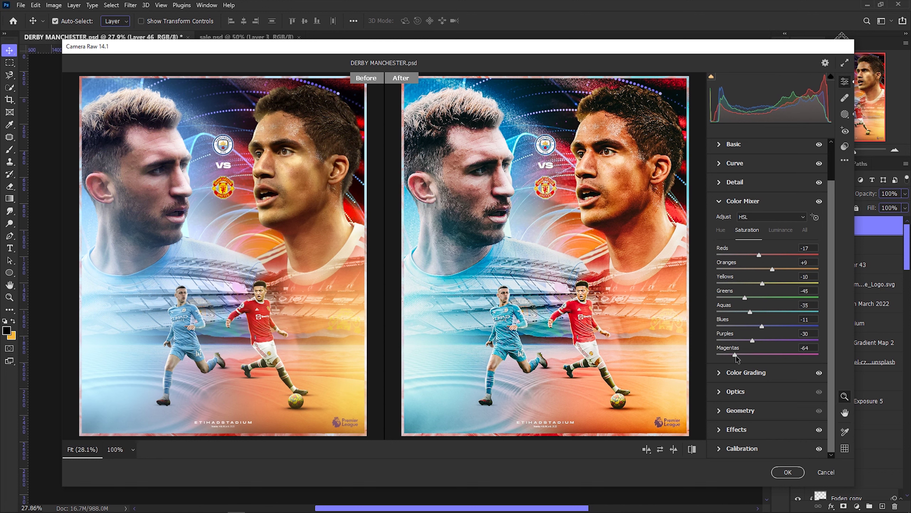
left_click(777, 230)
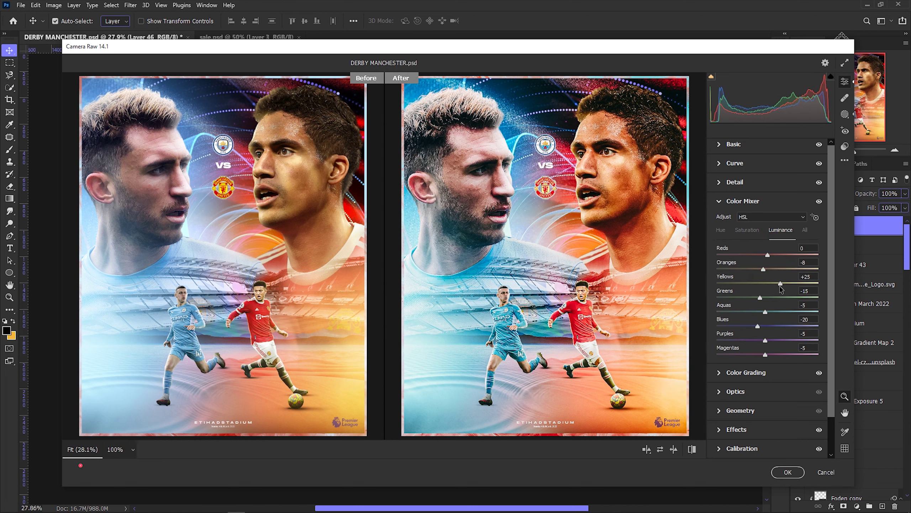
mouse_move(780, 284)
left_mouse_down()
mouse_move(760, 298)
mouse_move(786, 311)
mouse_move(768, 311)
left_mouse_up()
Apply the Camera Raw grade and add a Miami.CUBE Color Lookup at 43% opacity.
left_click(788, 471)
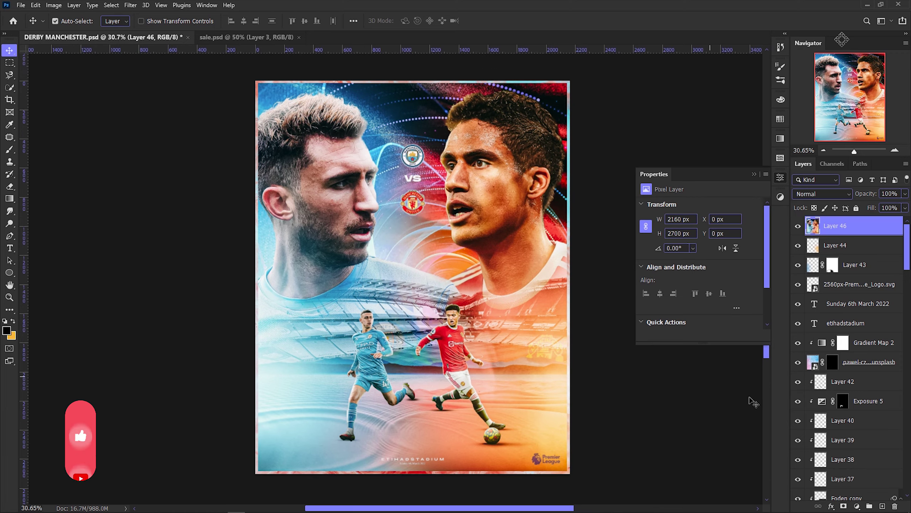
left_click(857, 506)
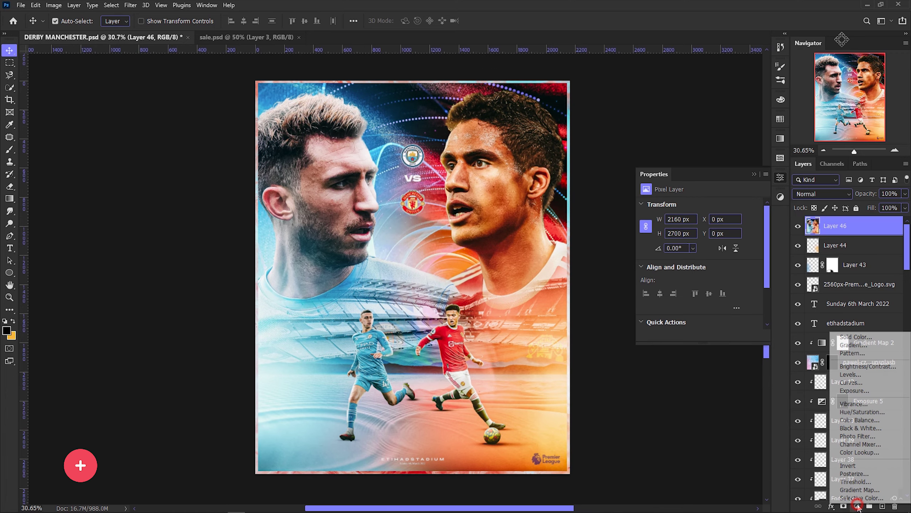
left_click(861, 441)
left_click(724, 206)
left_click_drag(905, 193, 865, 208)
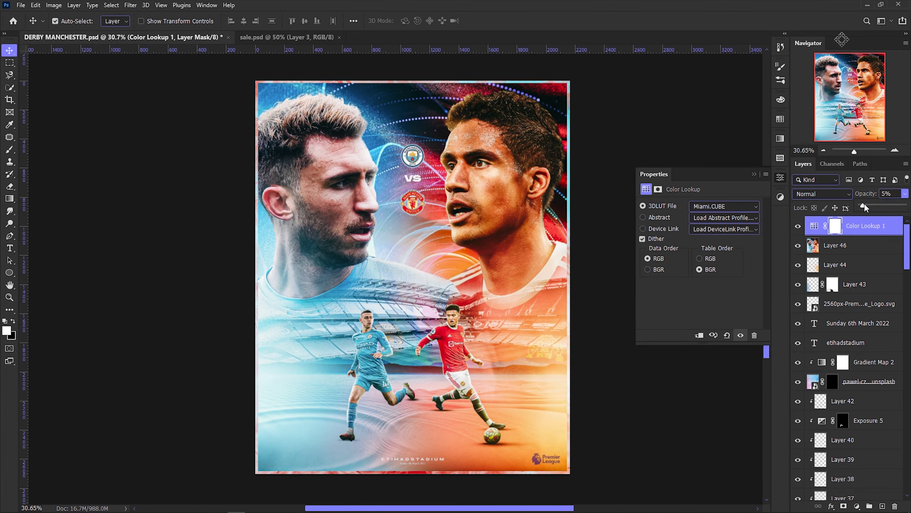